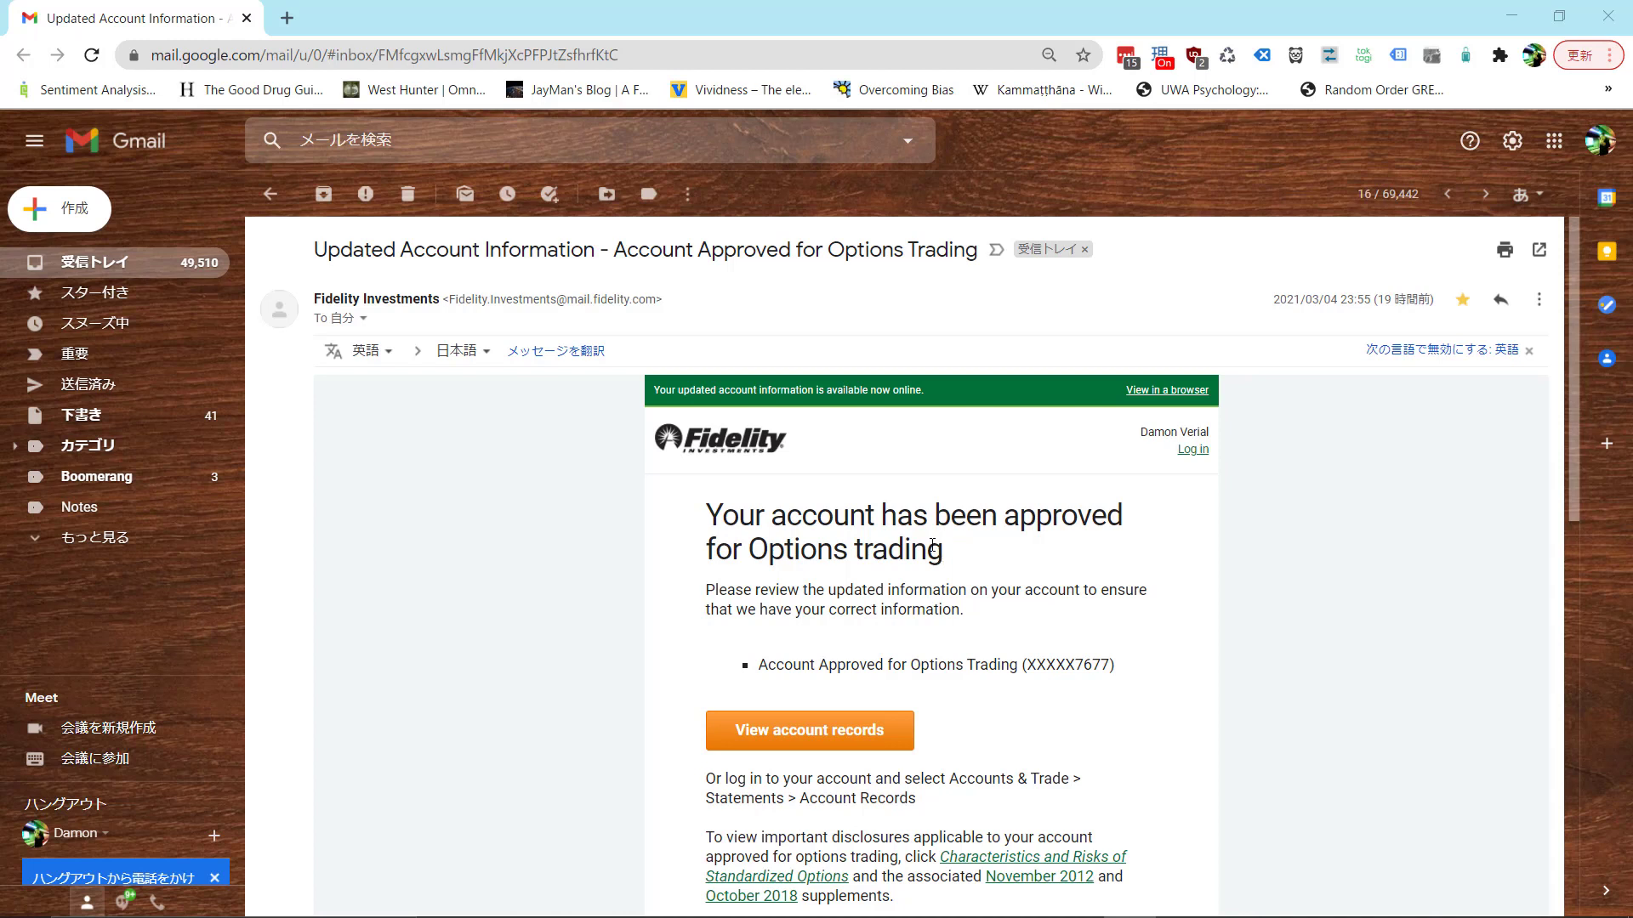
Step: Review the options trading approval heading in the Fidelity email and open the linked account records
triple_click(894, 521)
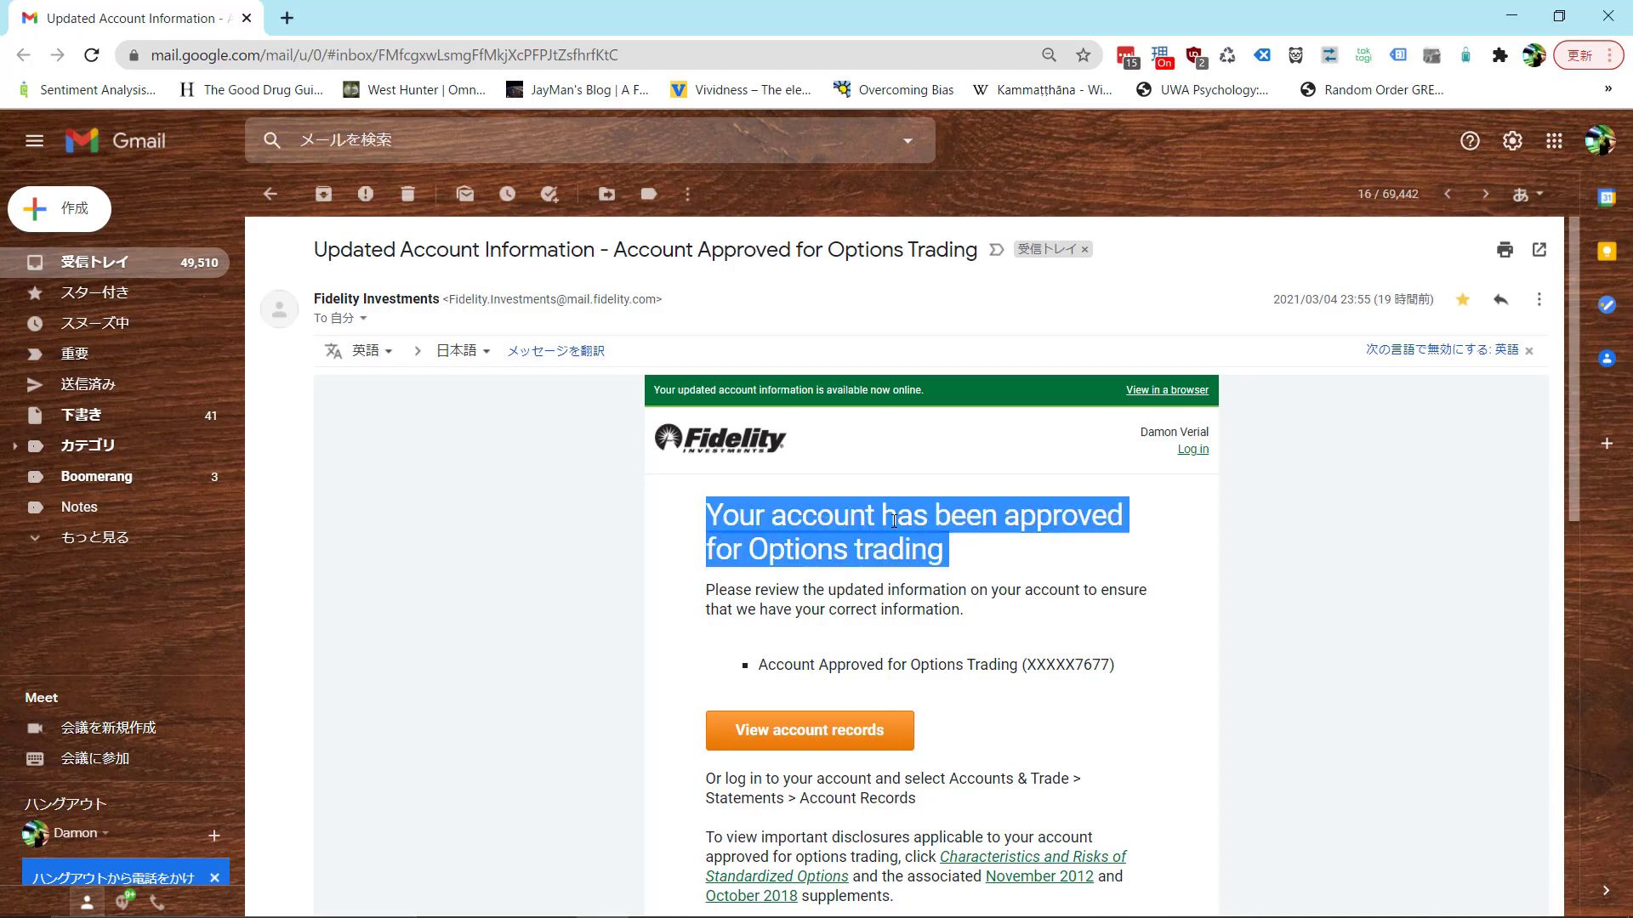
triple_click(894, 521)
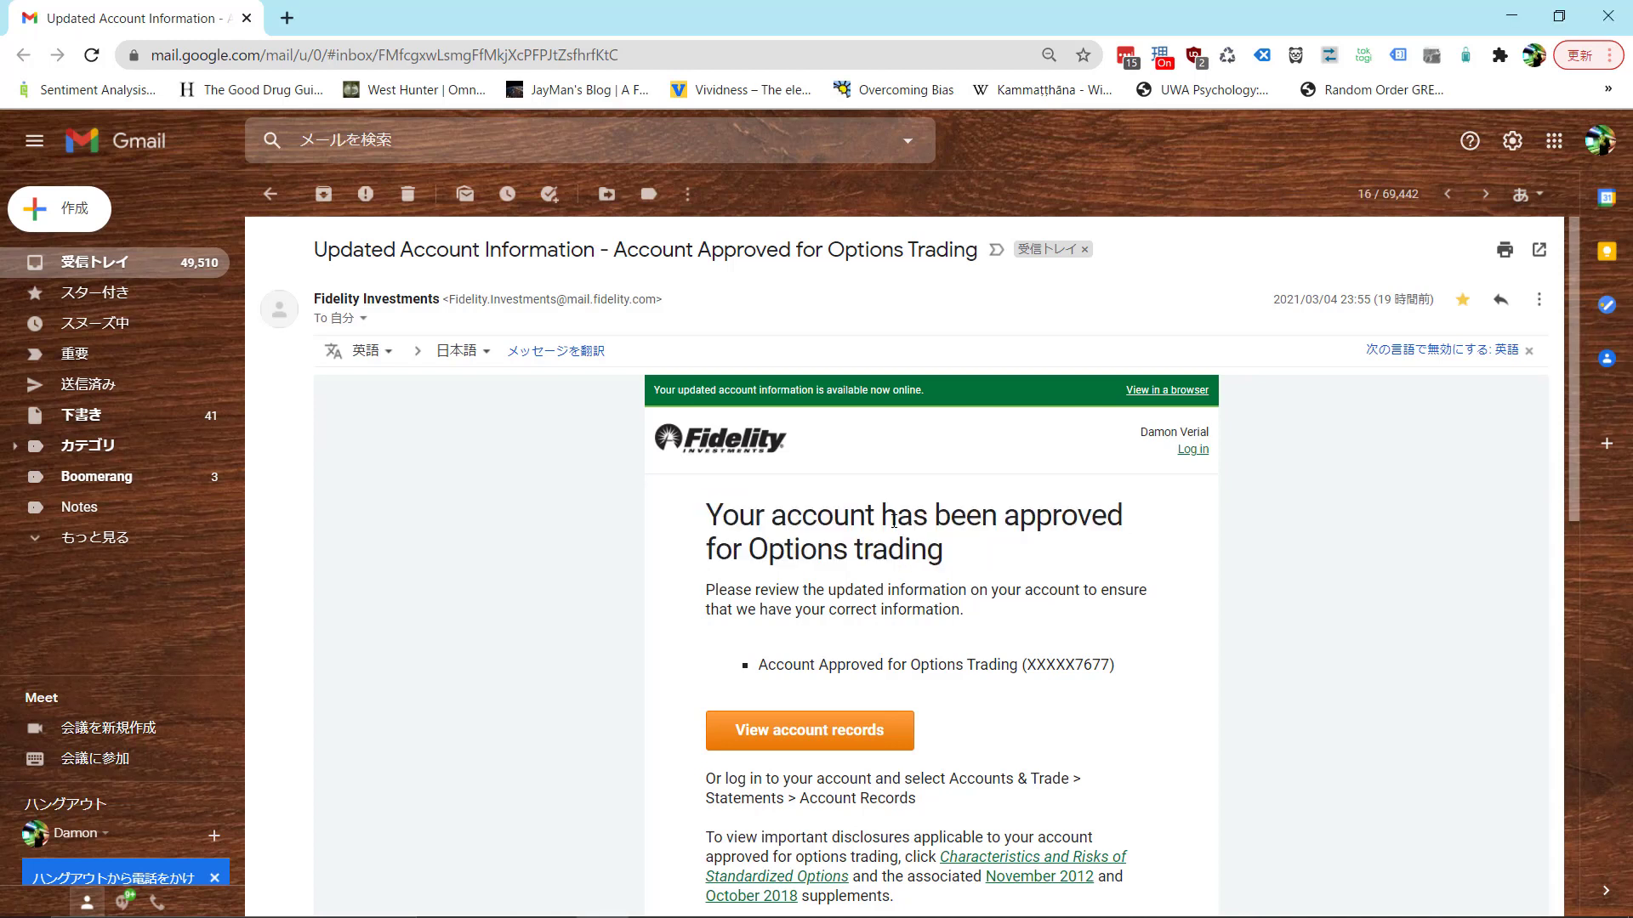
click(893, 521)
triple_click(893, 521)
click(893, 522)
click(773, 735)
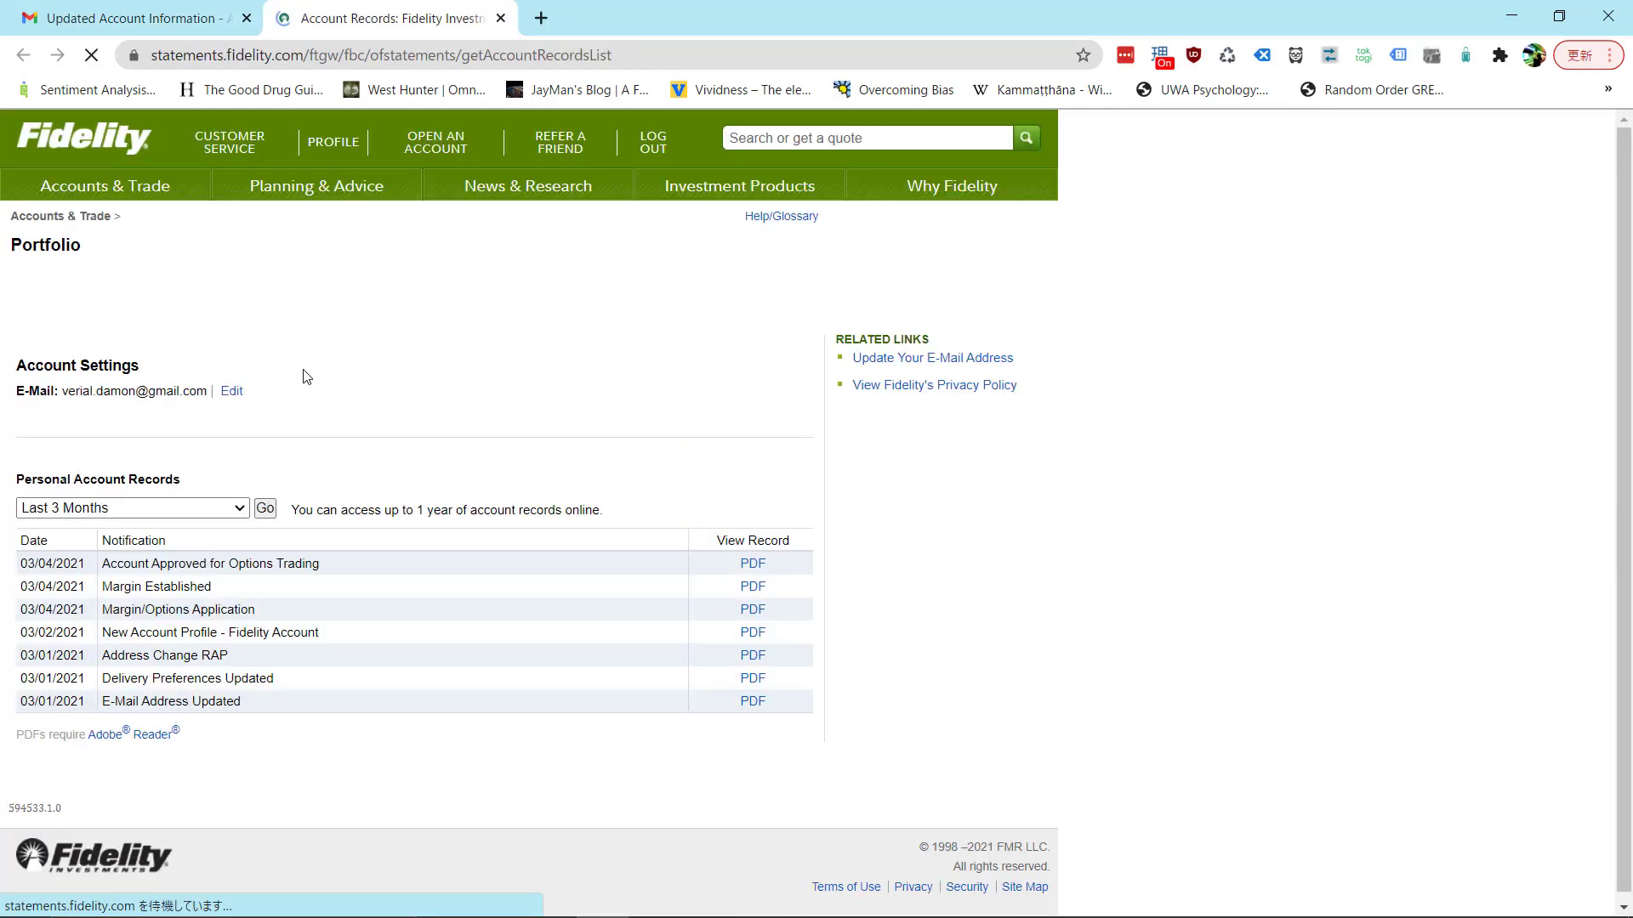
Step: Go to the Trade page for the account and switch the trade ticket from Stocks/ETFs to Options
mouse_move(132, 195)
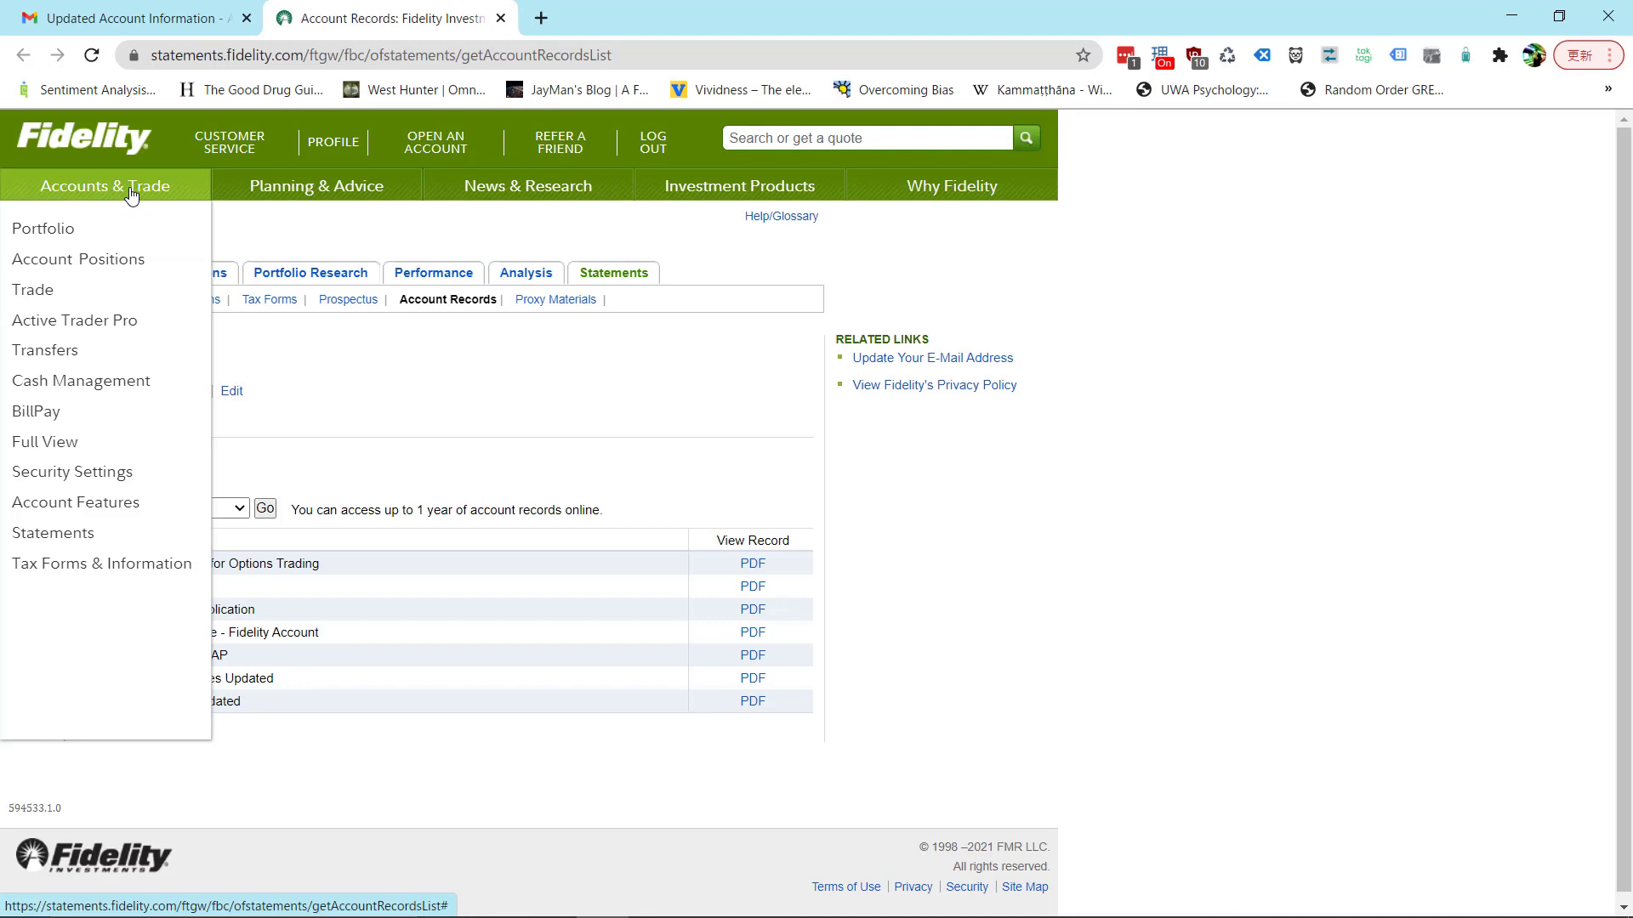
click(83, 195)
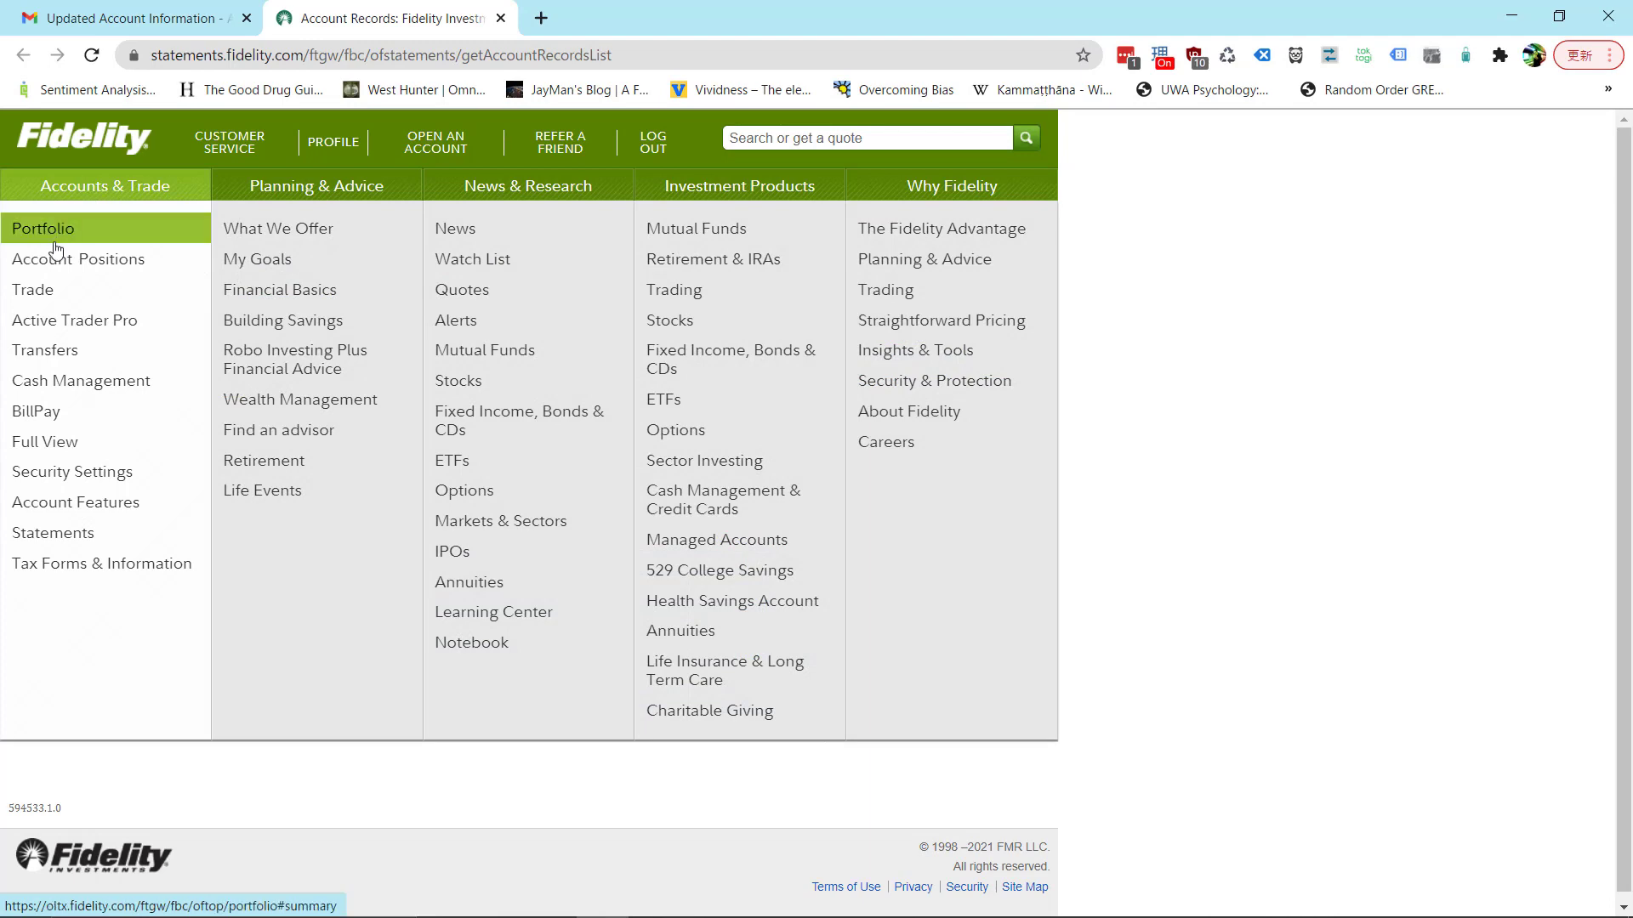
click(31, 291)
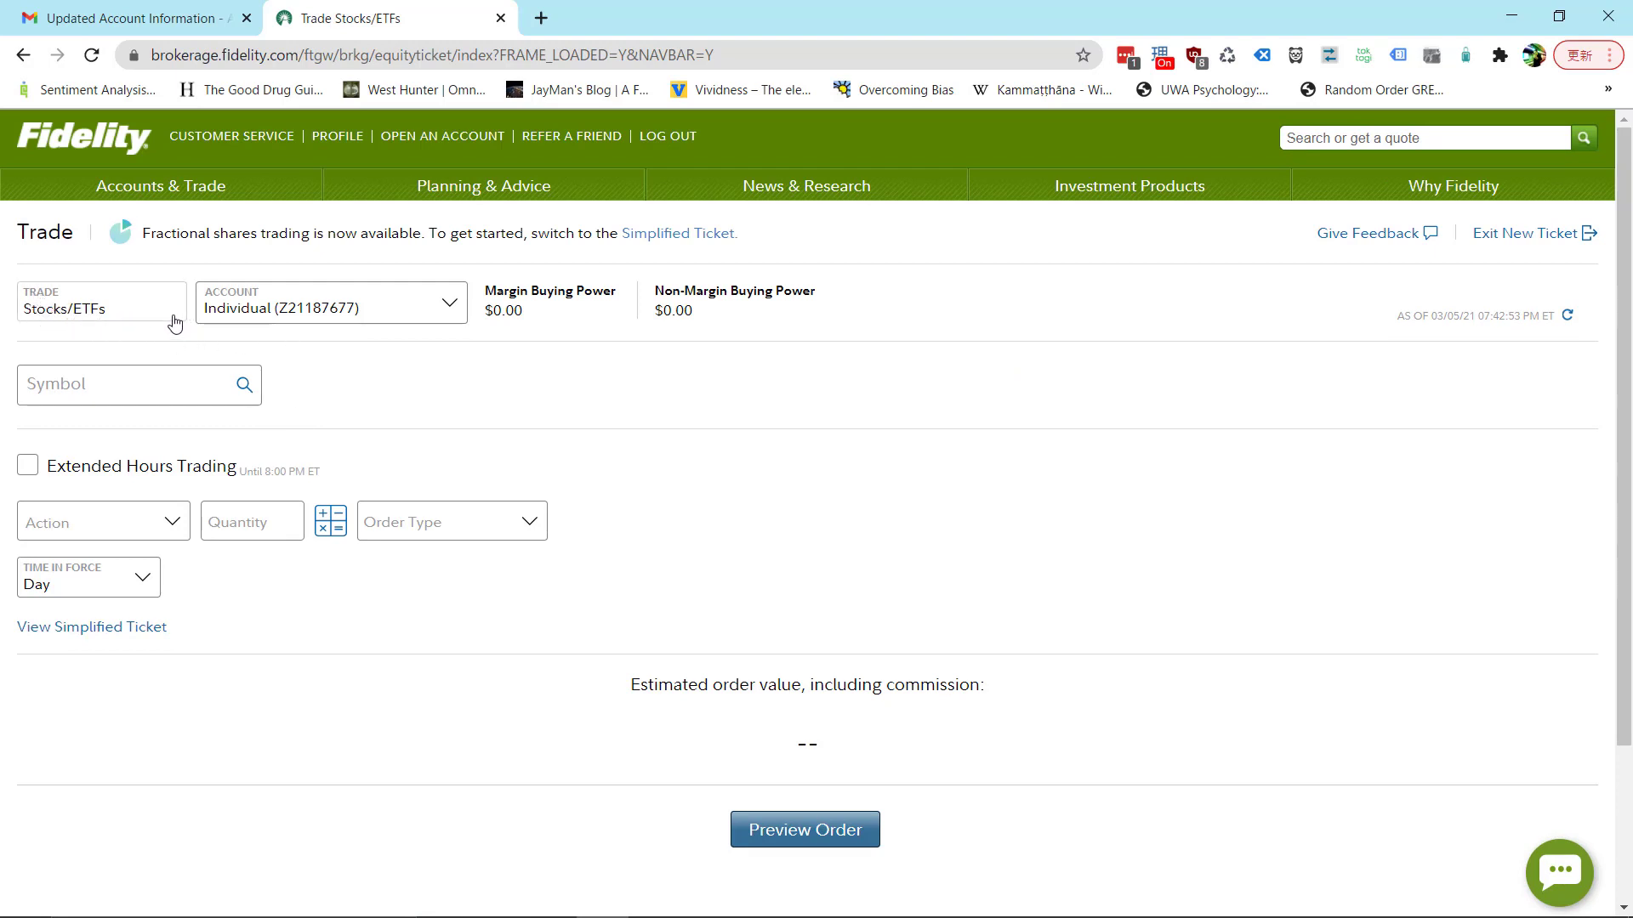
click(174, 319)
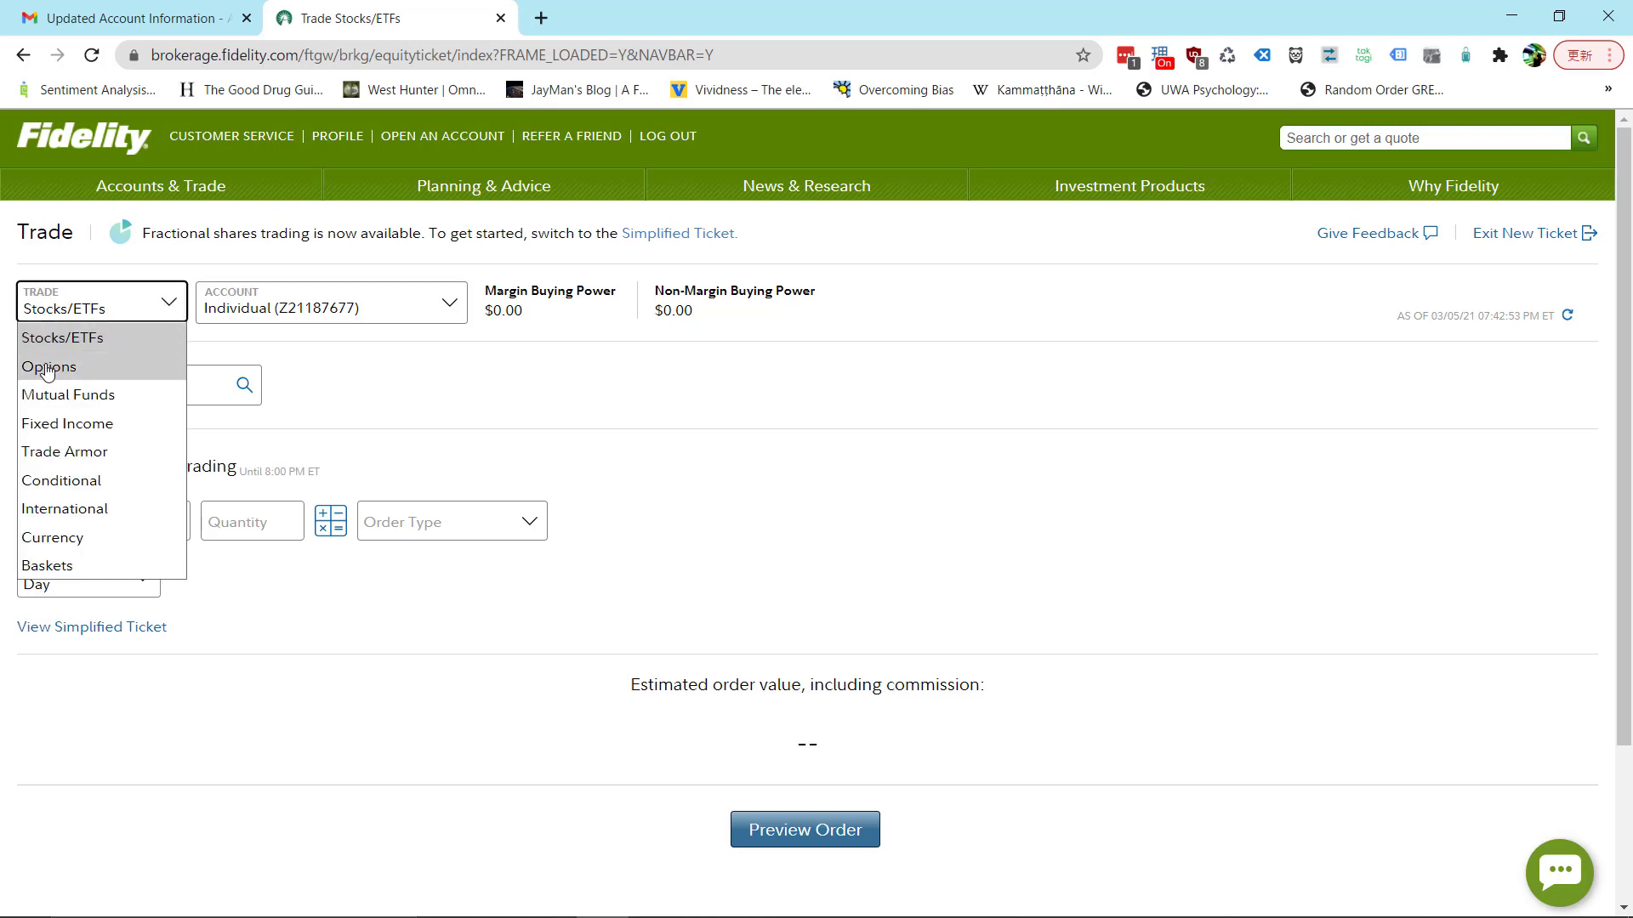
click(49, 369)
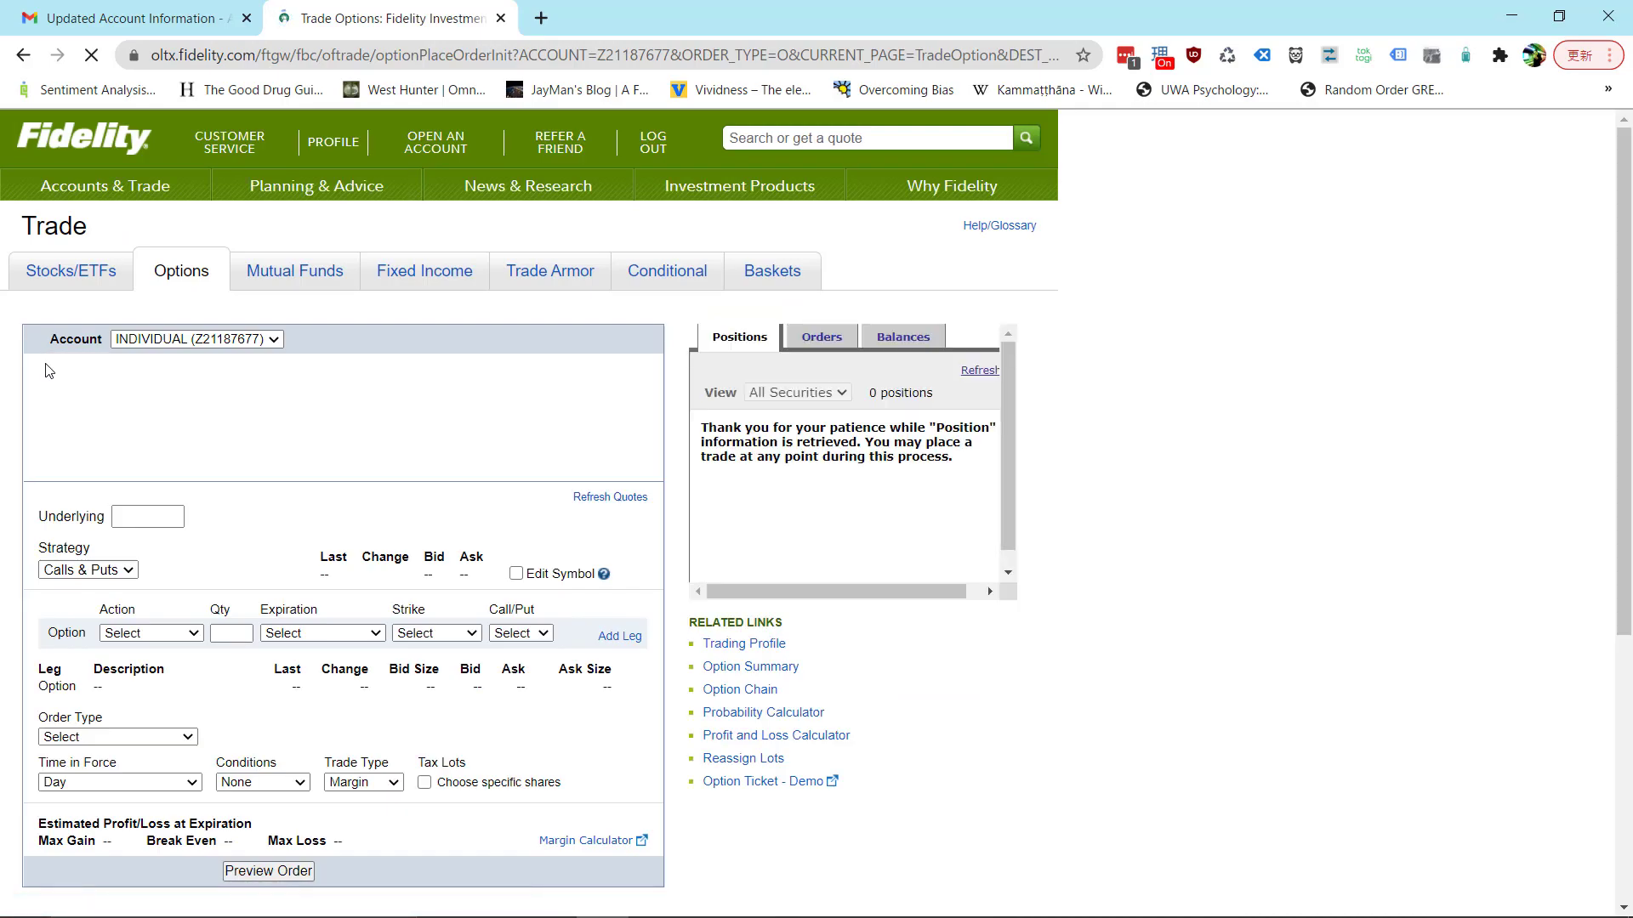
Step: Enlarge the options ticket page and examine the account's total value and intraday buying power
key(ctrl+plus)
key(ctrl+plus)
key(ctrl+plus)
key(ctrl+plus)
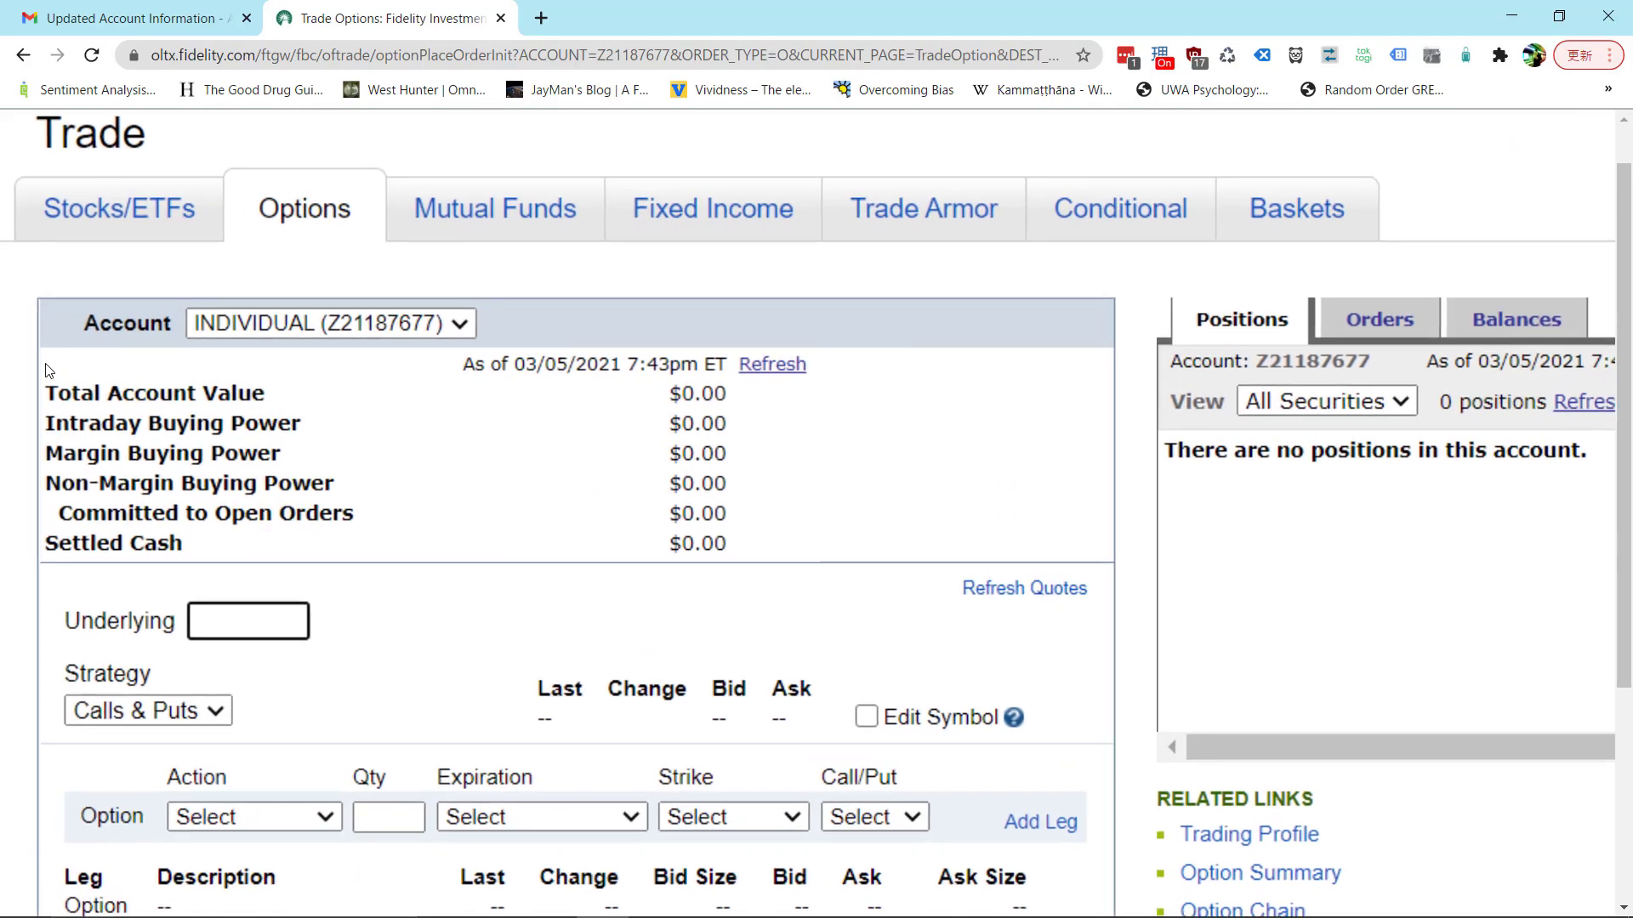
key(ctrl+plus)
scroll(47, 370, down, 3)
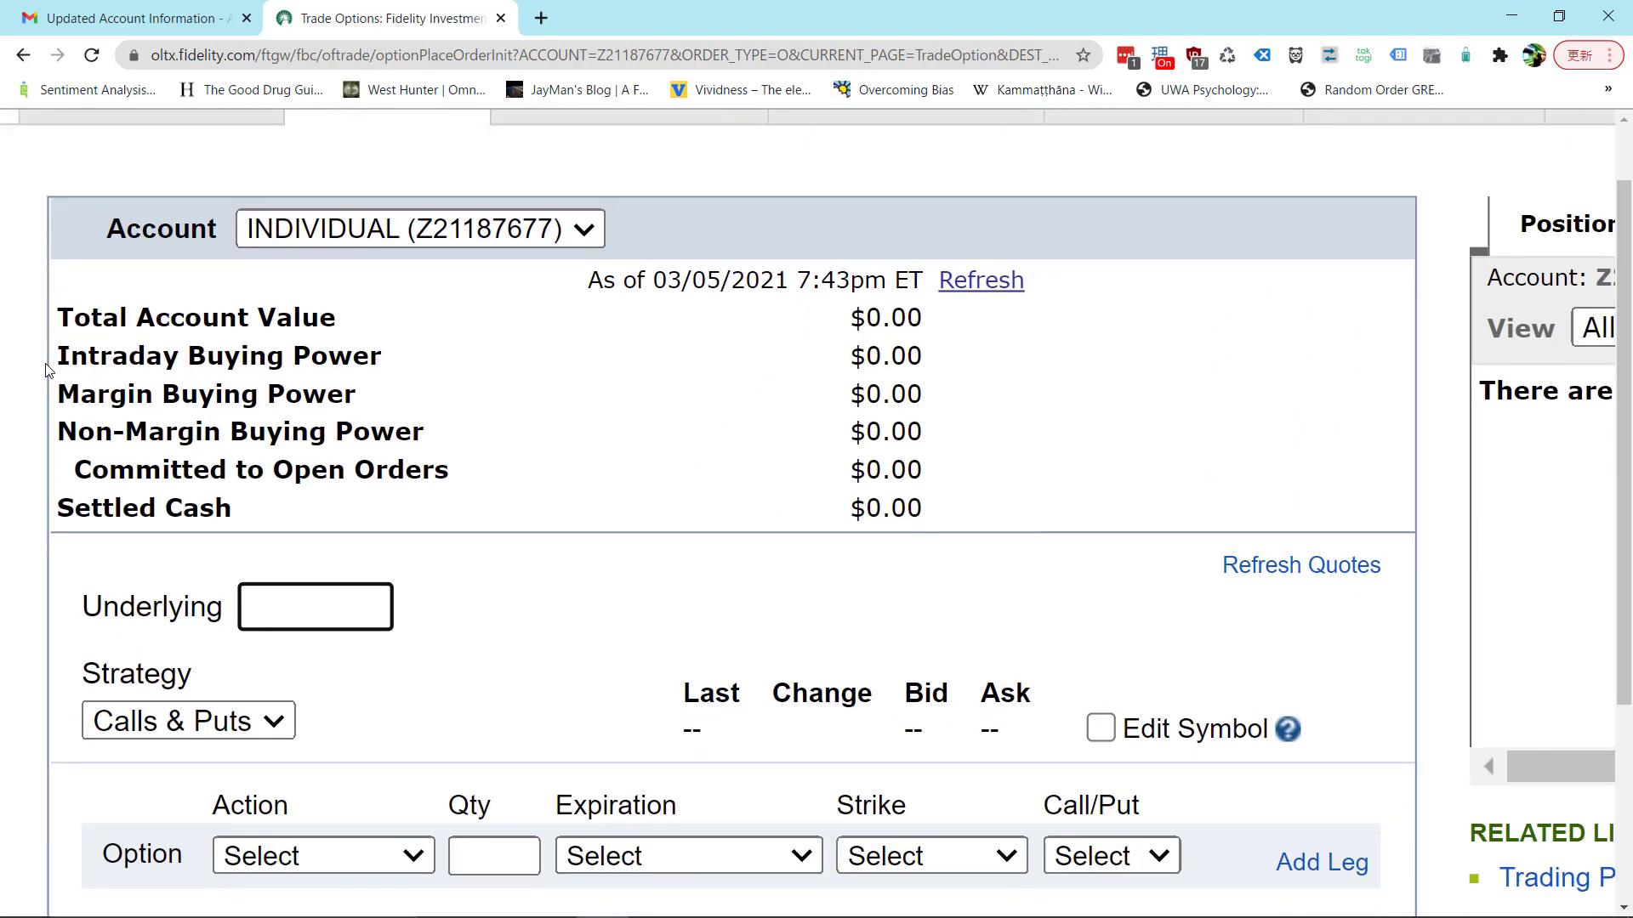
scroll(47, 370, down, 1)
scroll(47, 370, down, 1)
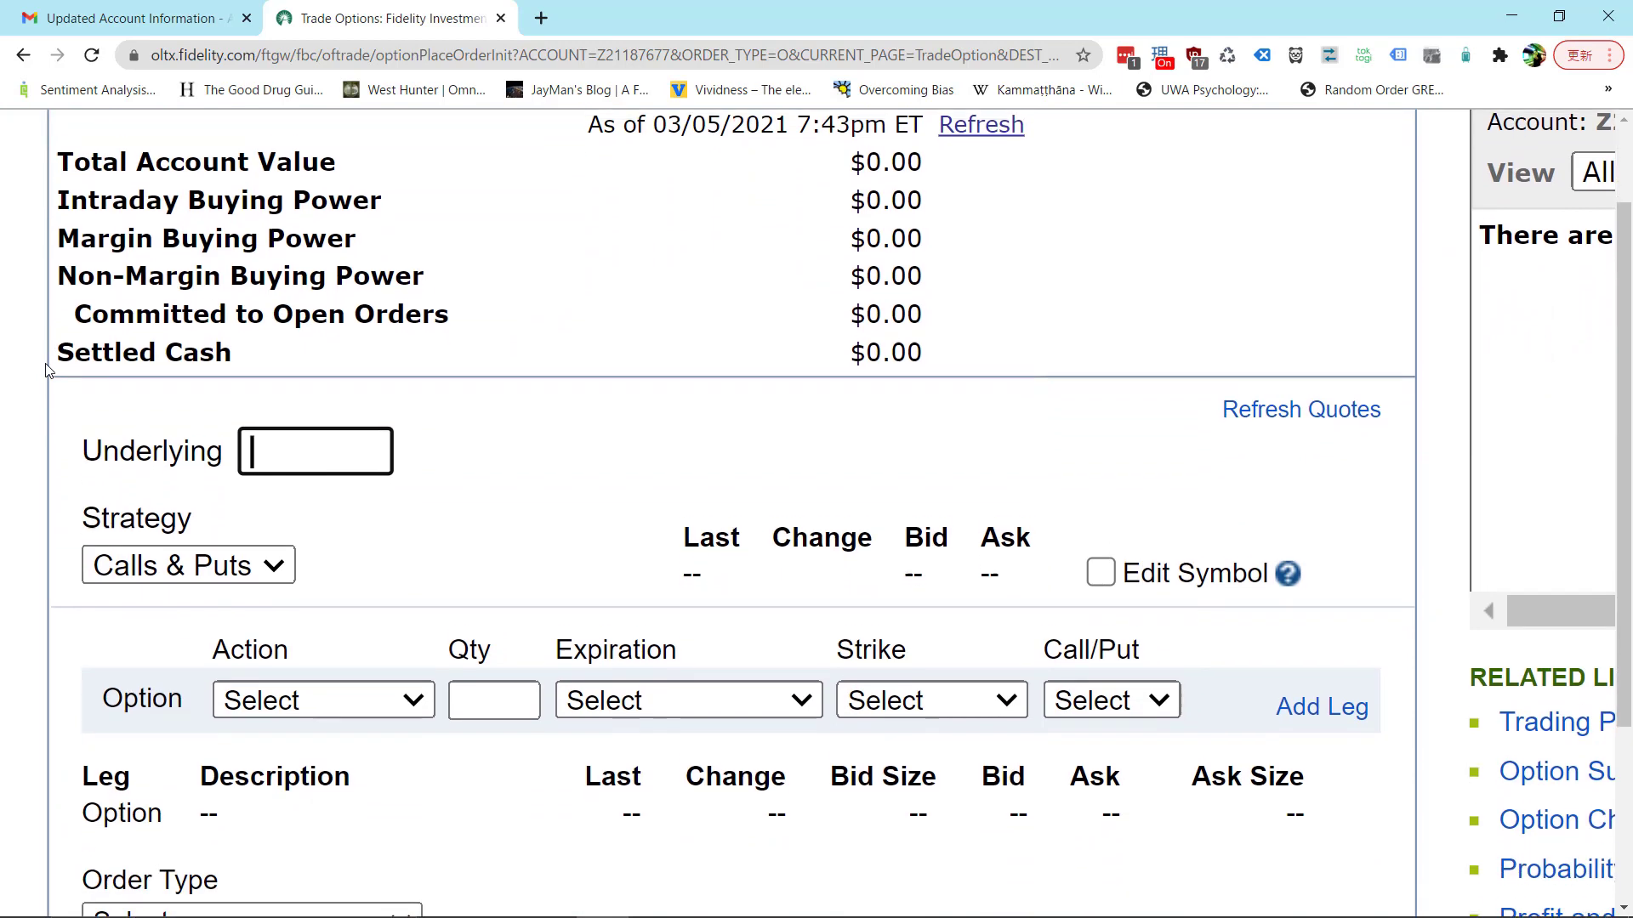
scroll(47, 370, up, 1)
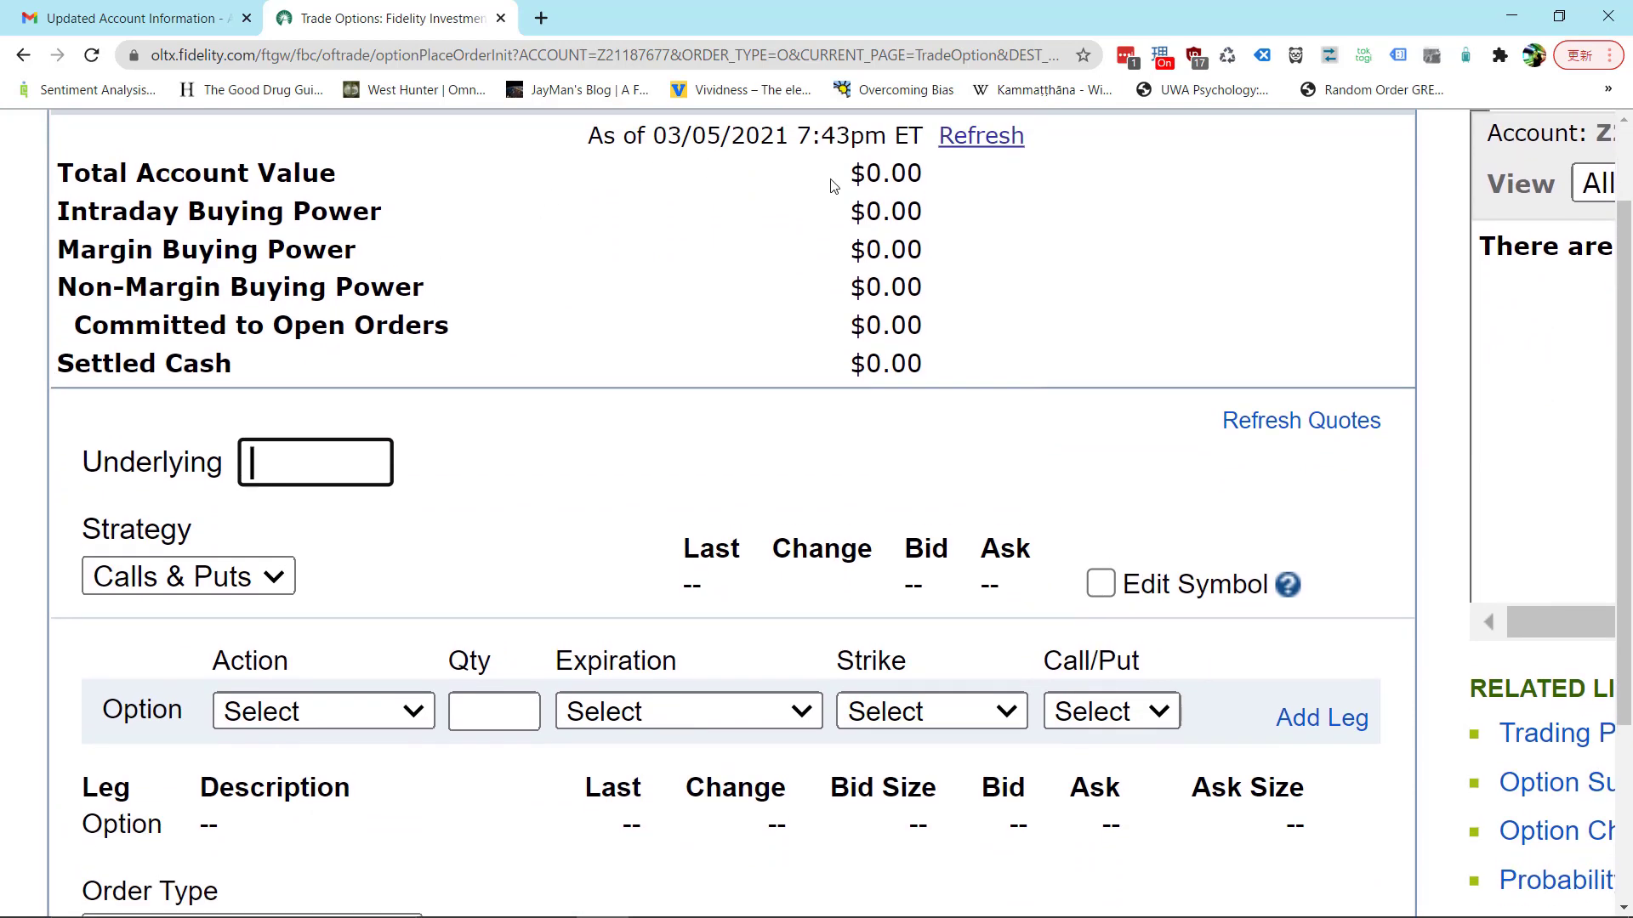
double_click(886, 175)
click(653, 271)
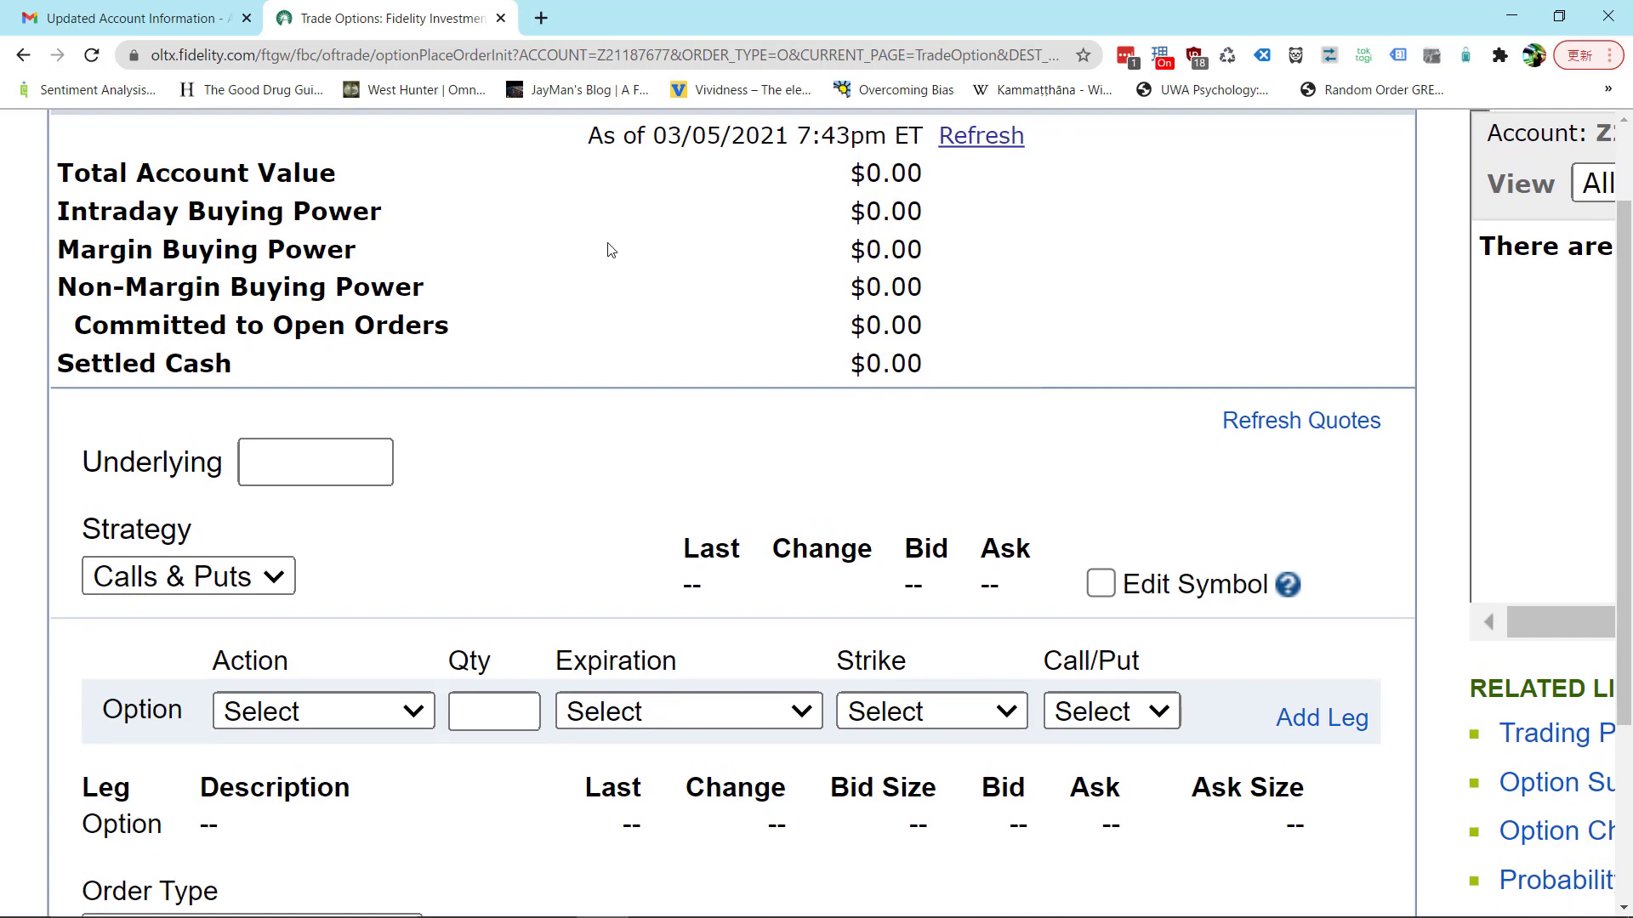
triple_click(876, 178)
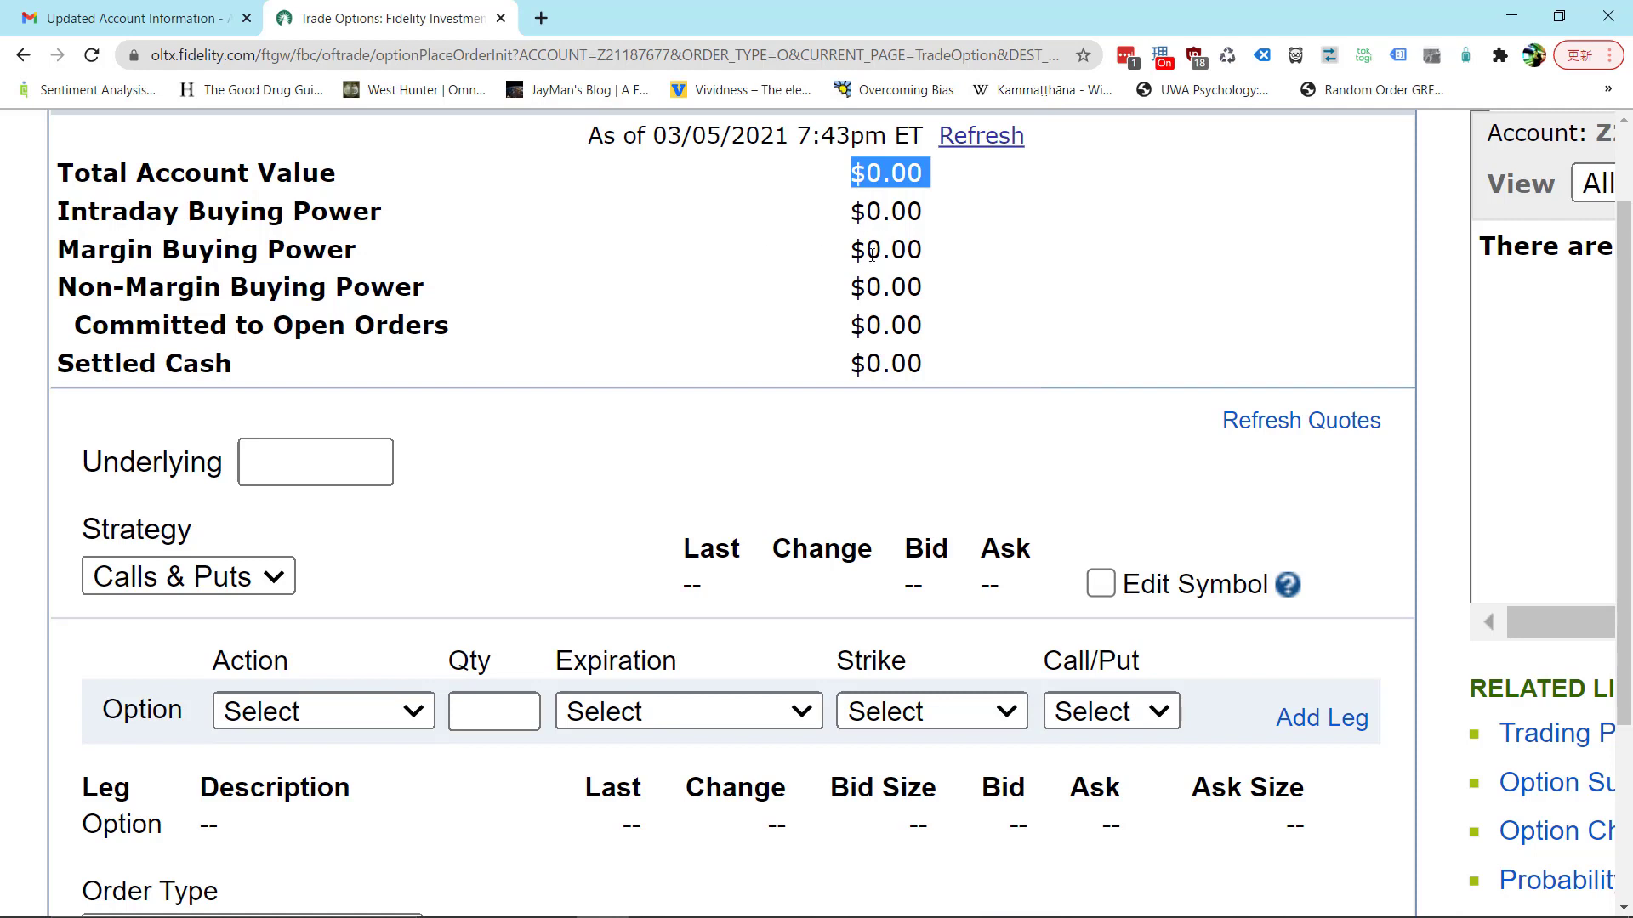
triple_click(877, 217)
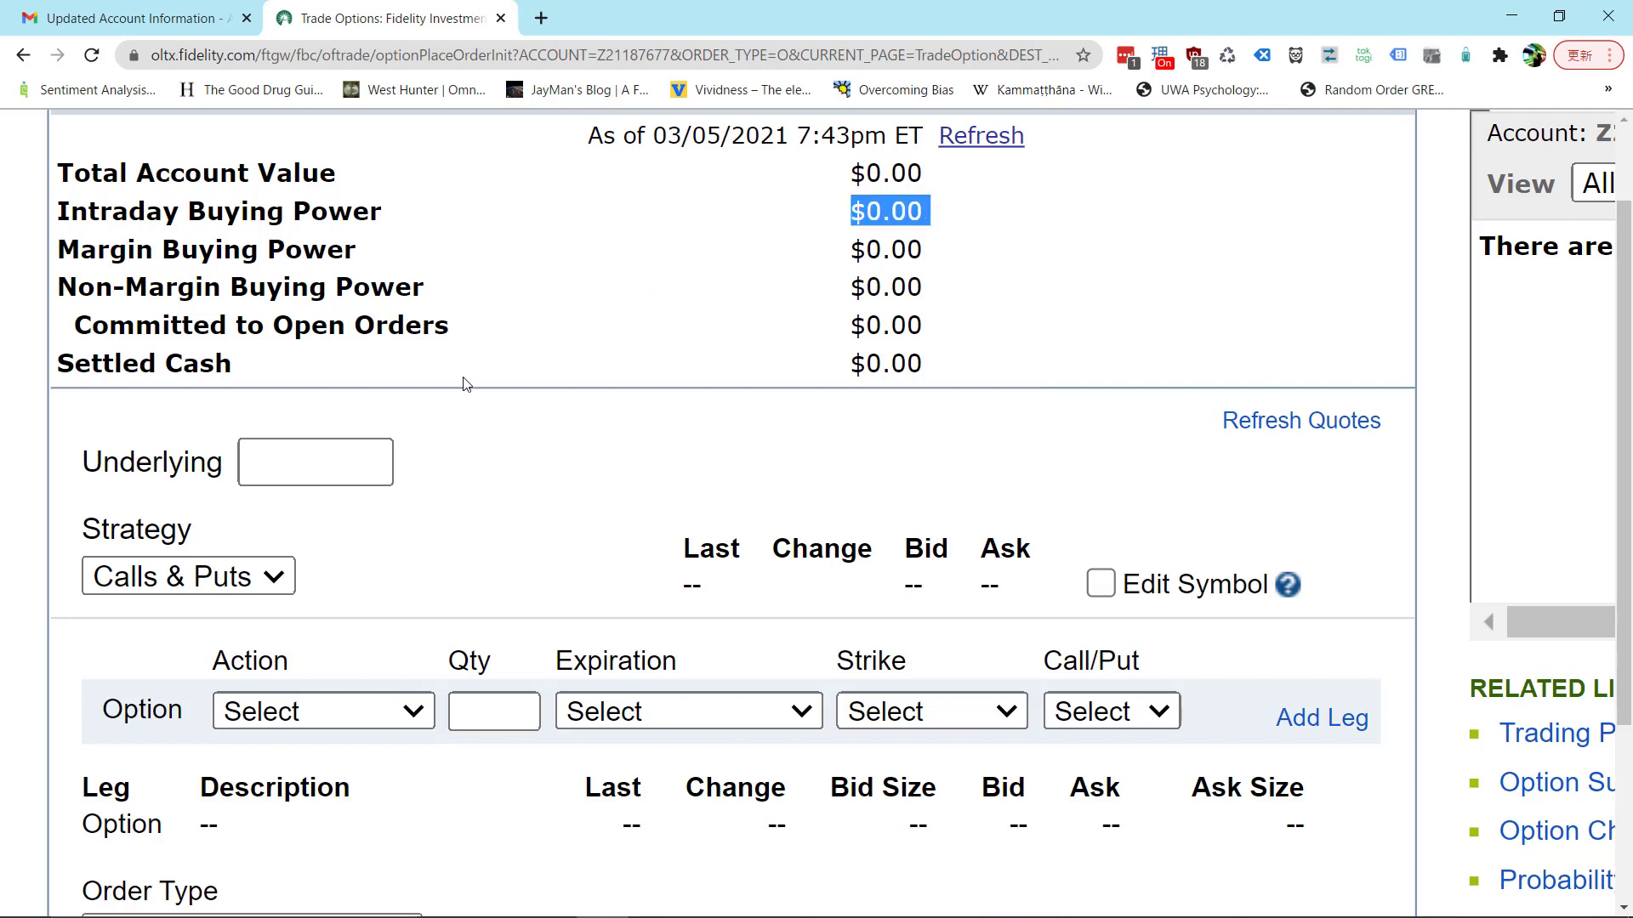
Step: Enter CVX as the underlying symbol on the options ticket and load its quote
click(322, 469)
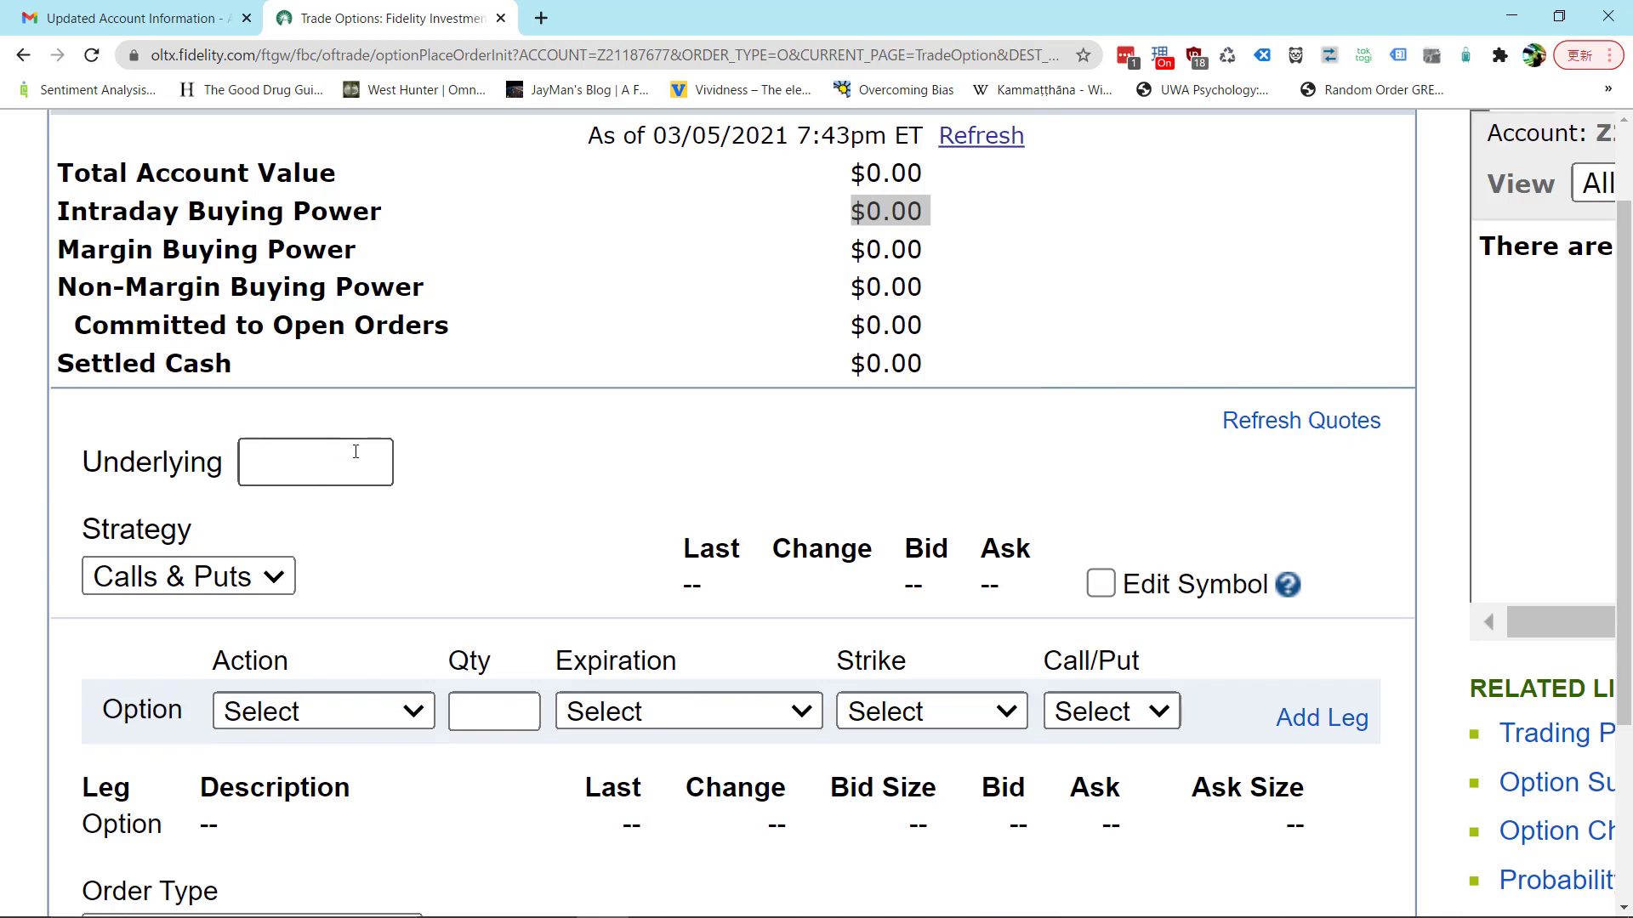
scroll(529, 447, down, 2)
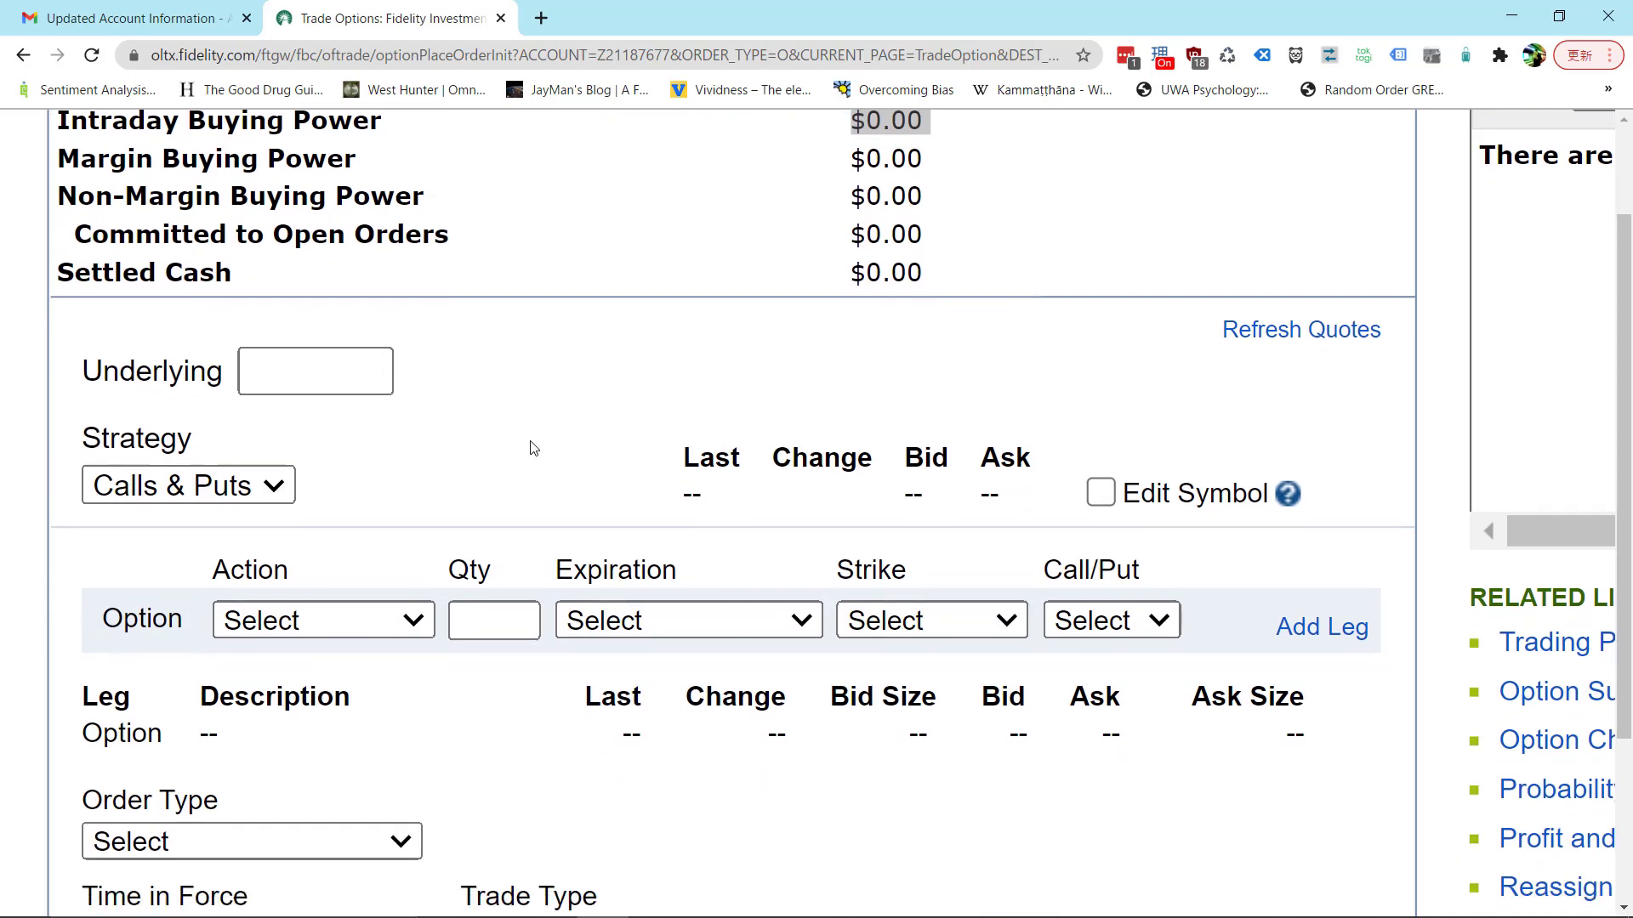
scroll(533, 448, down, 3)
click(175, 241)
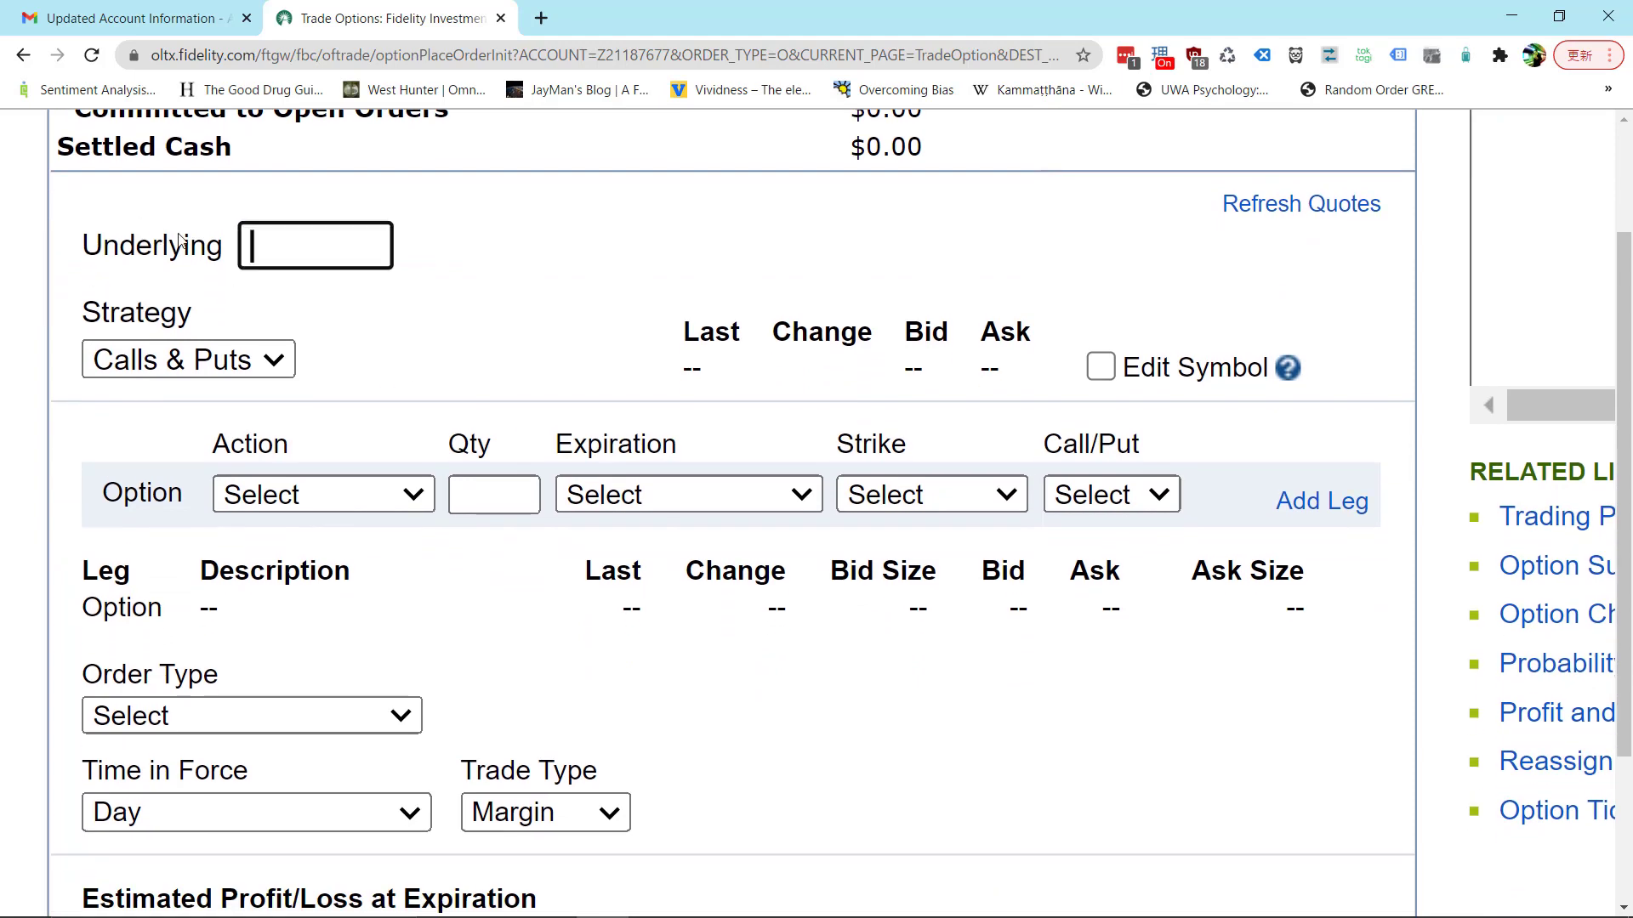
scroll(329, 255, down, 1)
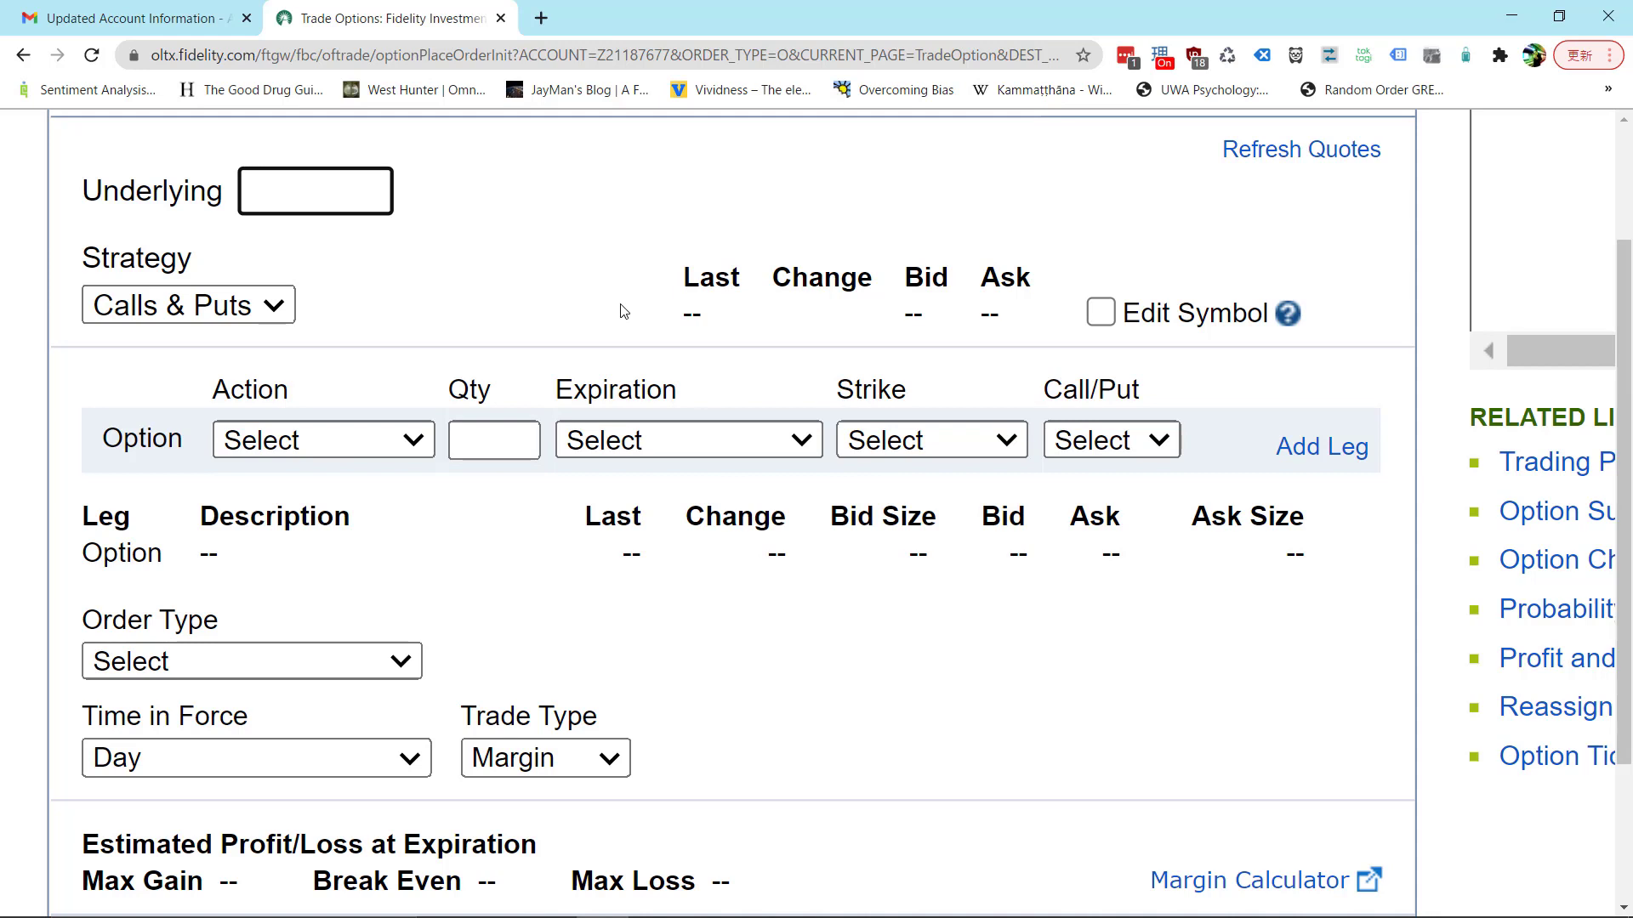
text(cvx)
key(Return)
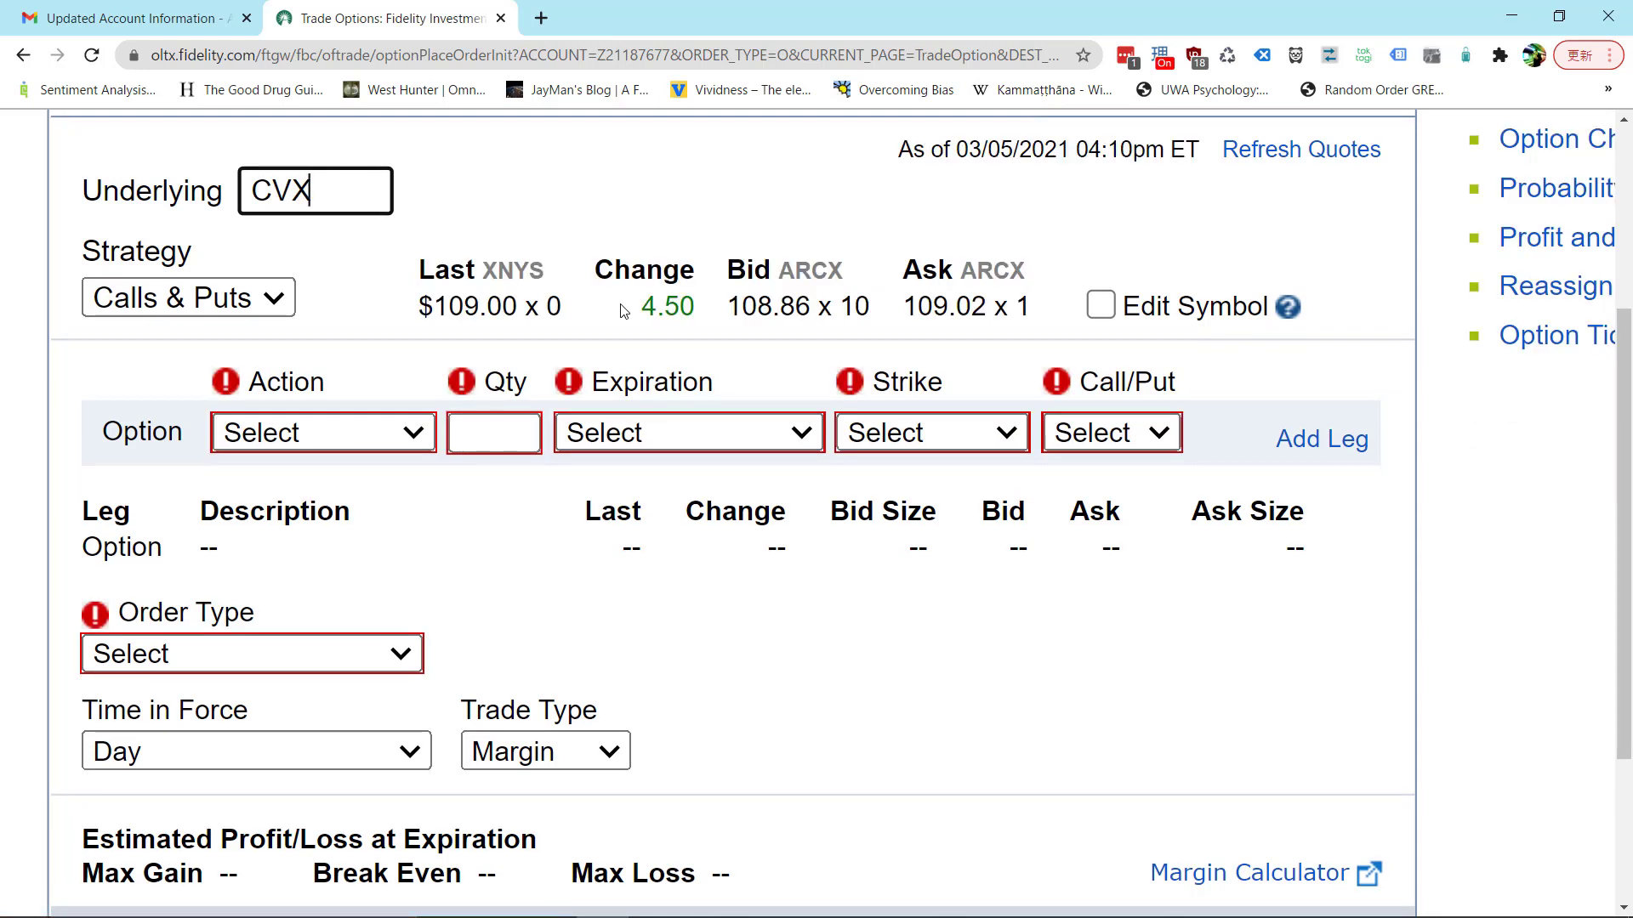
Step: Switch to the desktop charting platform to examine the Chevron daily chart, and return to the options ticket
key(alt+Tab)
key(alt+Tab)
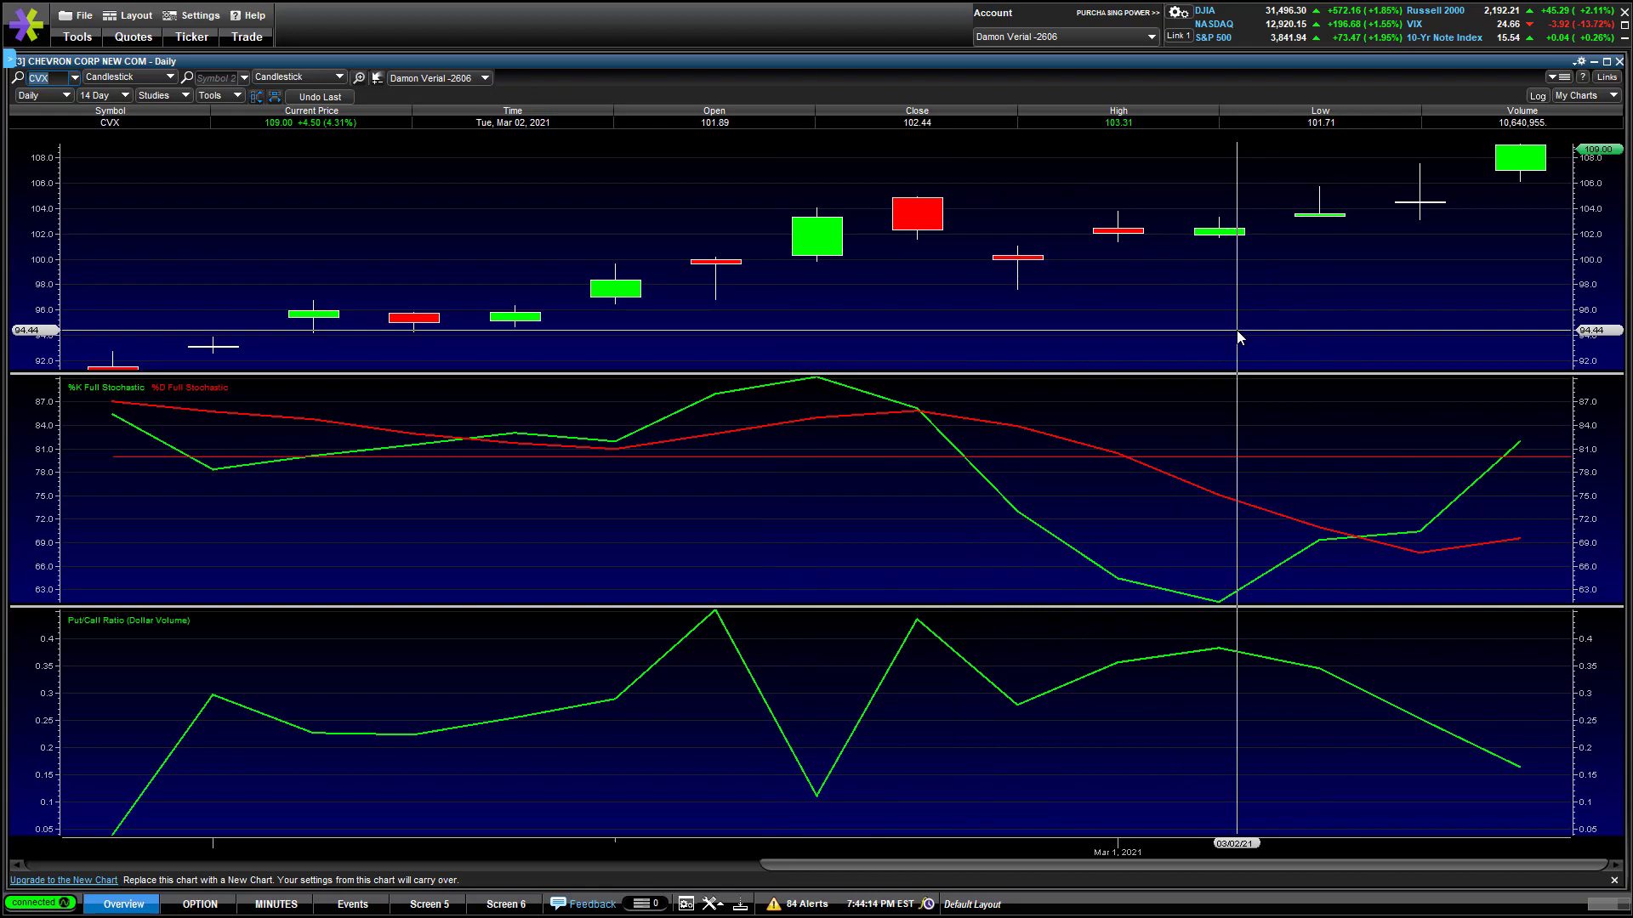
key(alt+Tab)
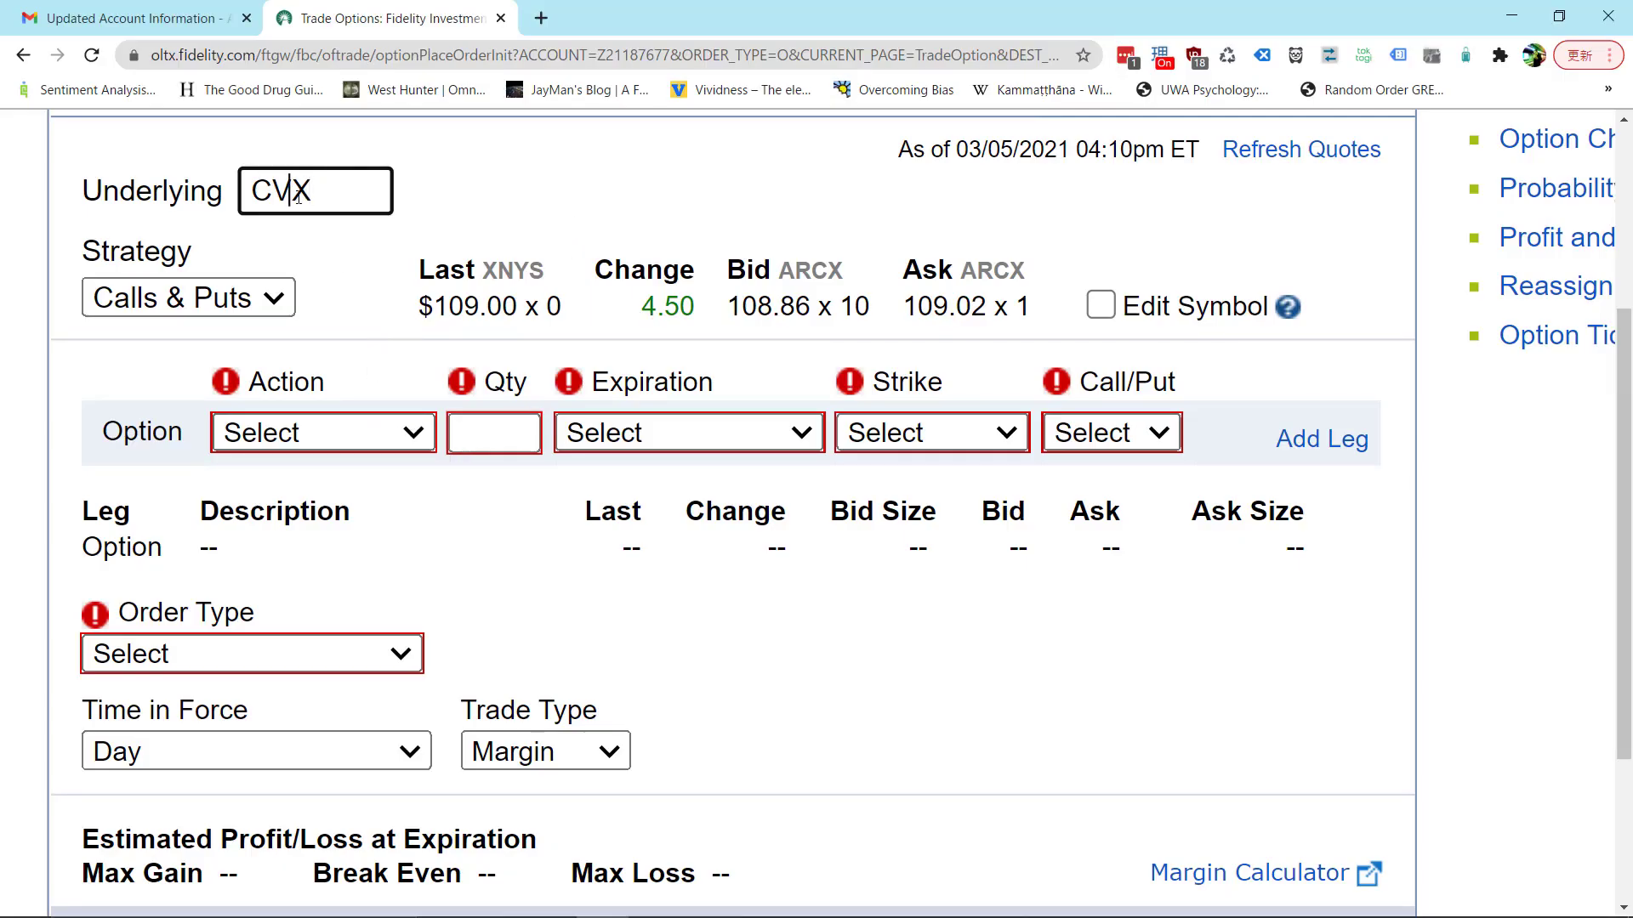
Step: Set the action of the CVX option order to Buy to Open
click(388, 441)
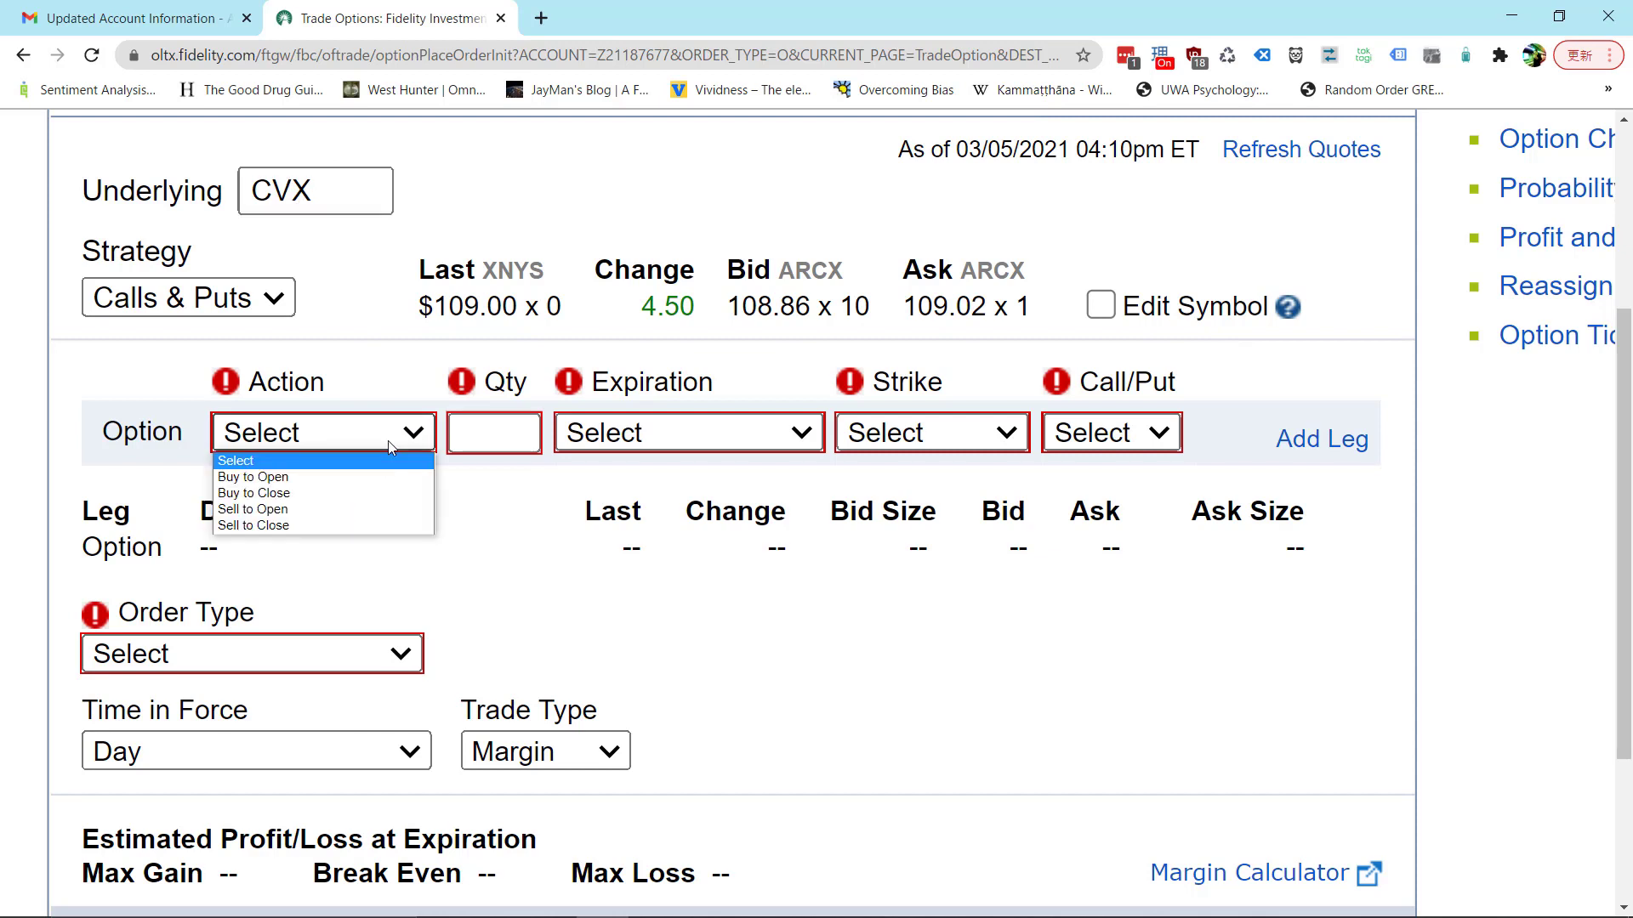
click(338, 482)
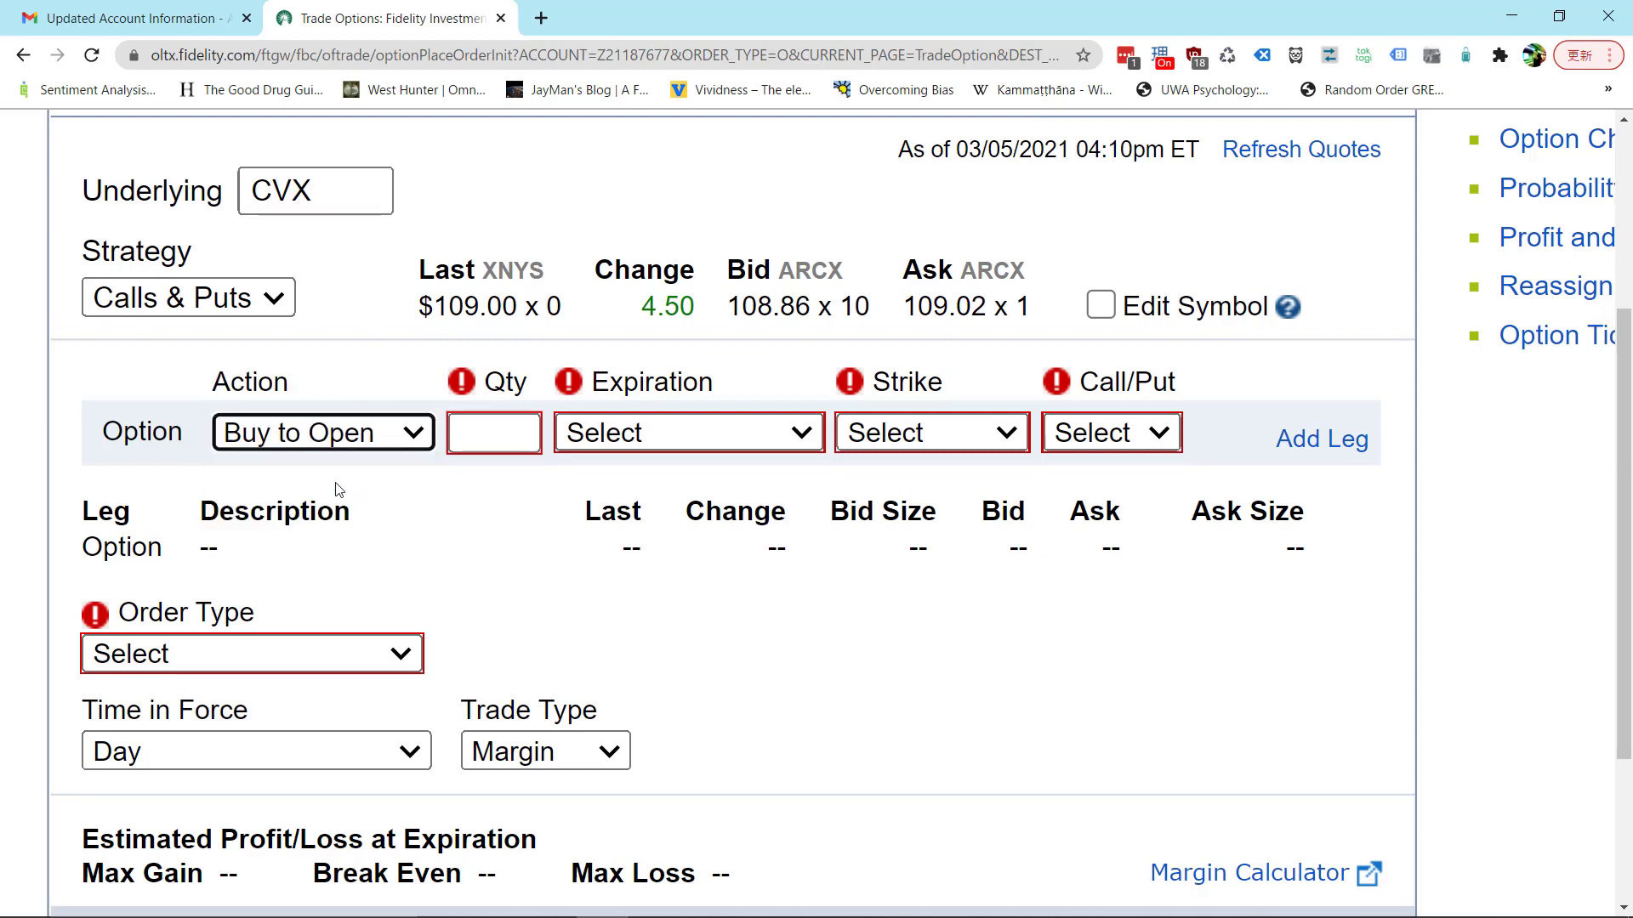
click(340, 432)
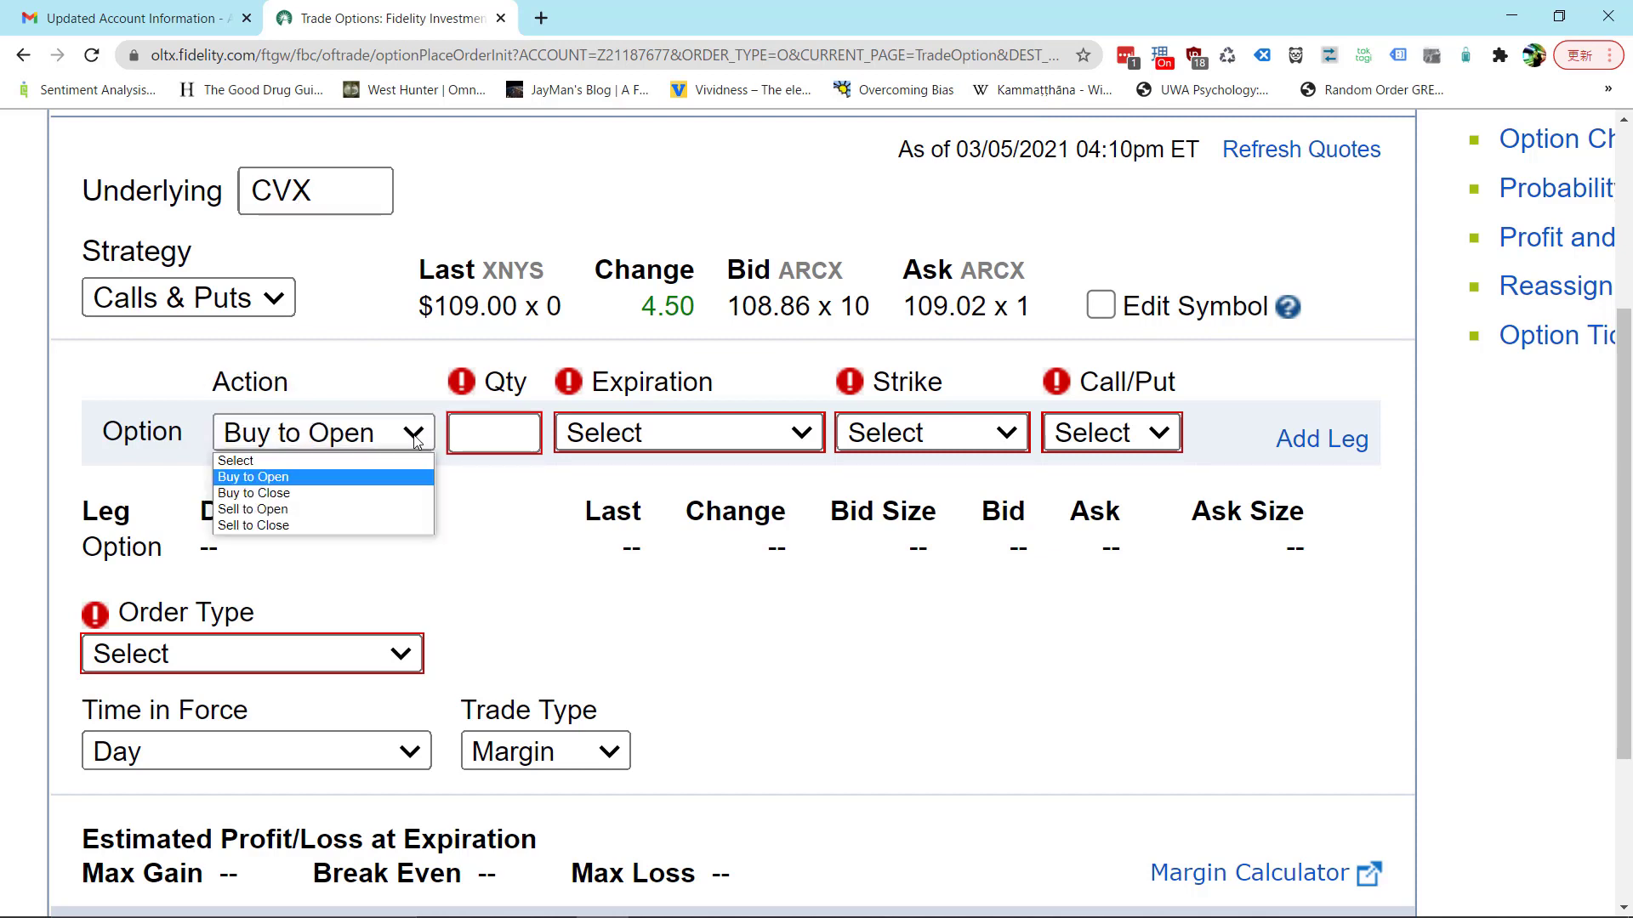
click(302, 482)
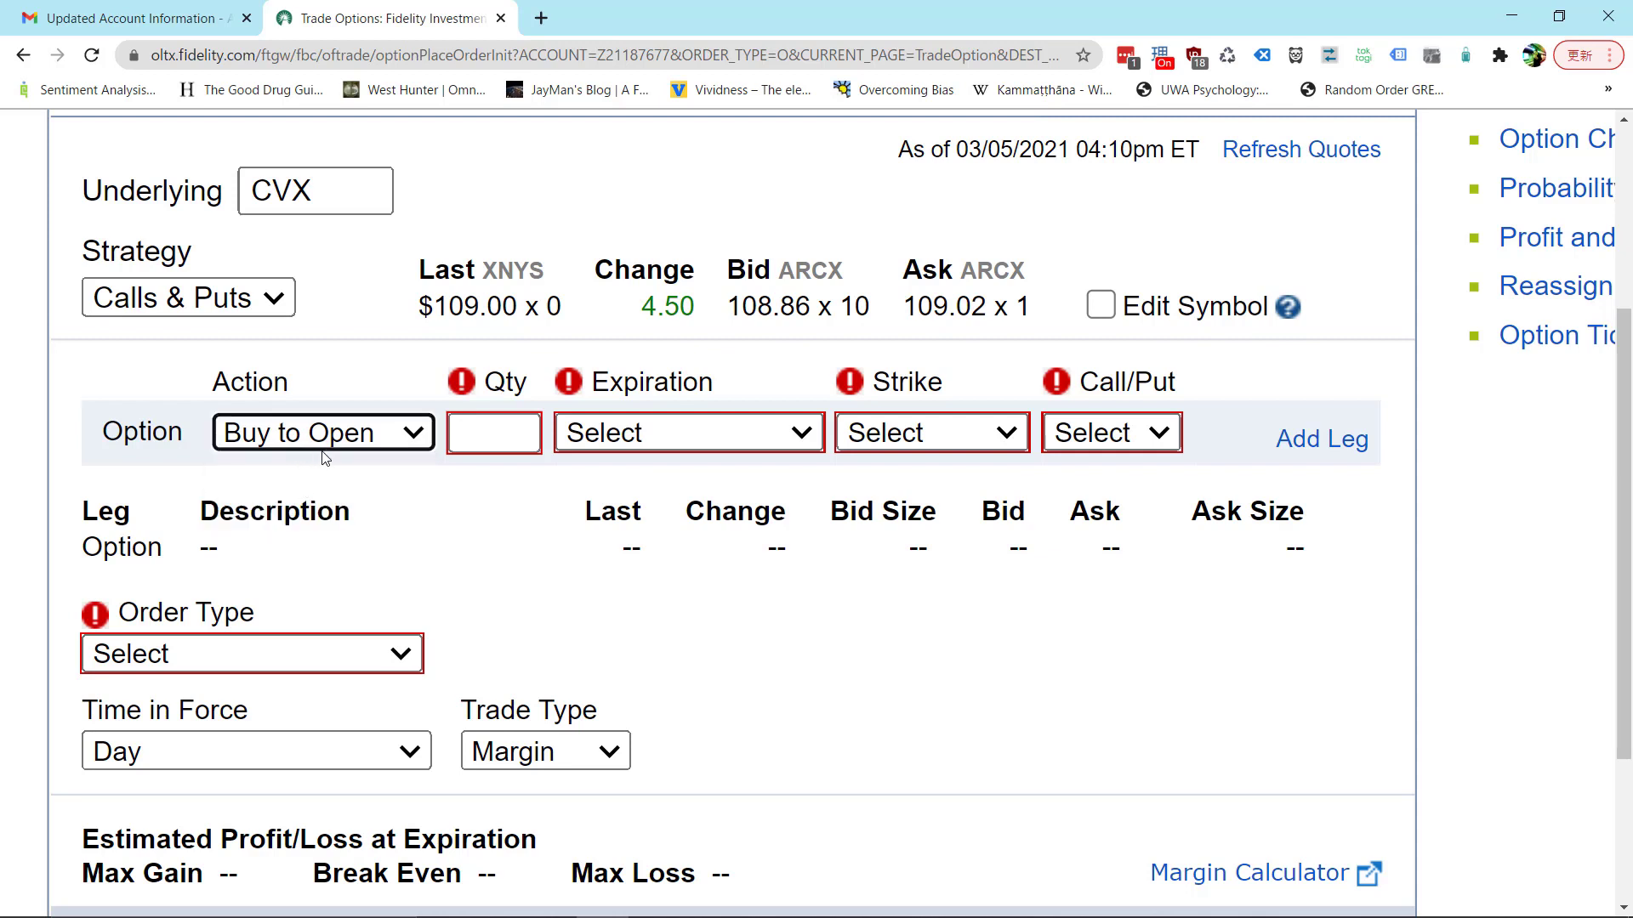
Step: Alternate the option order's action between Sell to Close and Buy to Open, finishing on Buy to Open
click(371, 444)
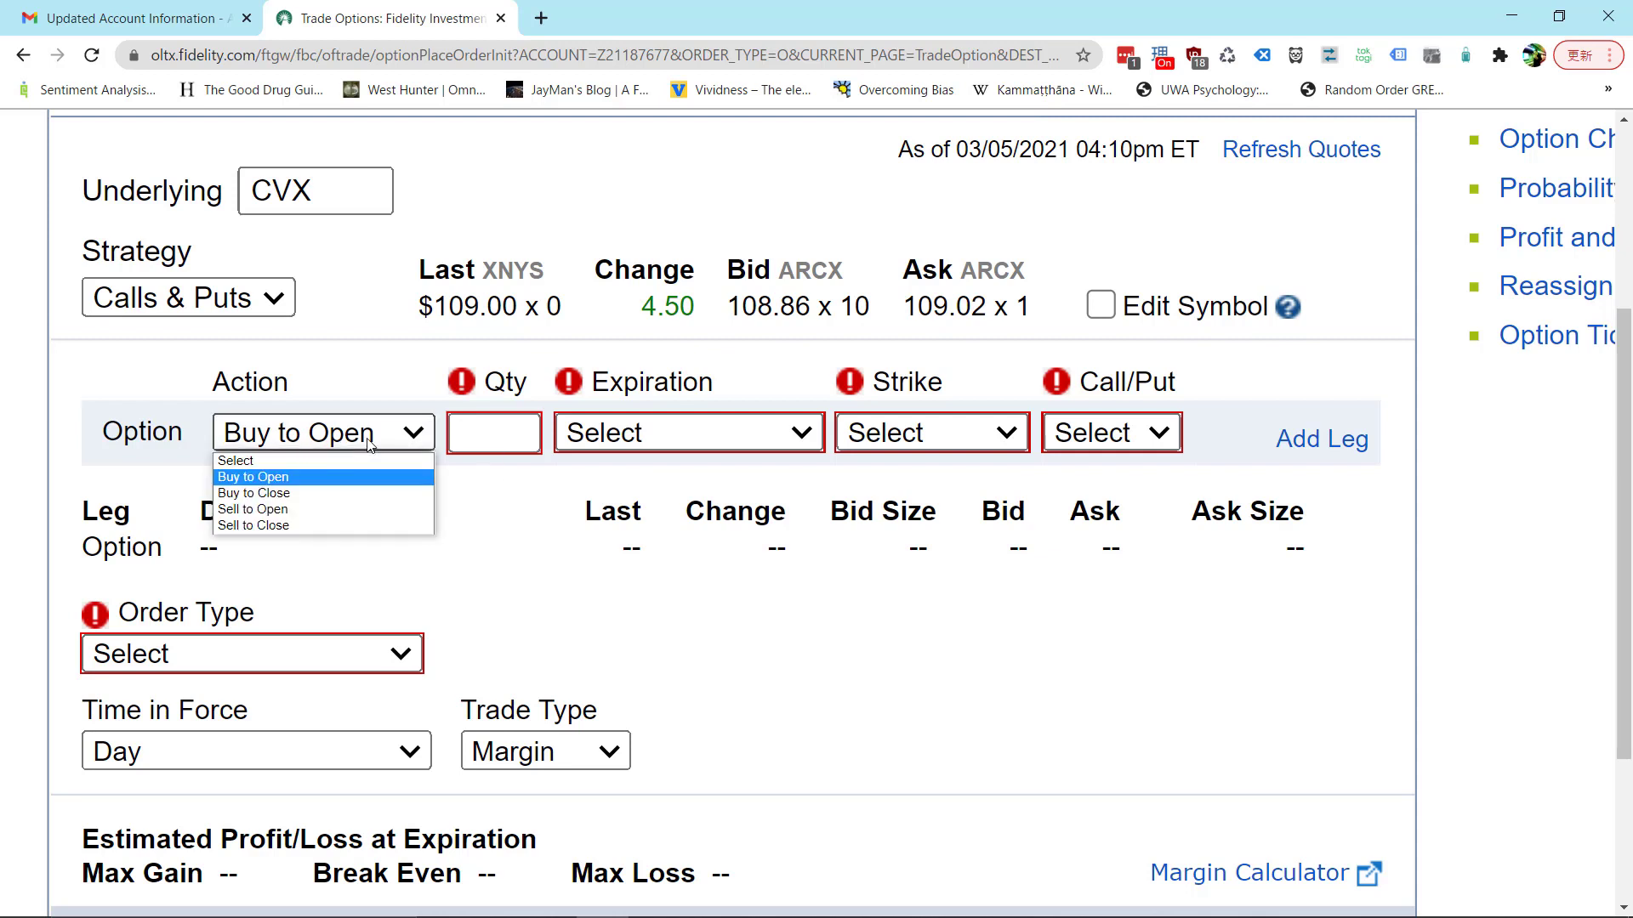
click(302, 525)
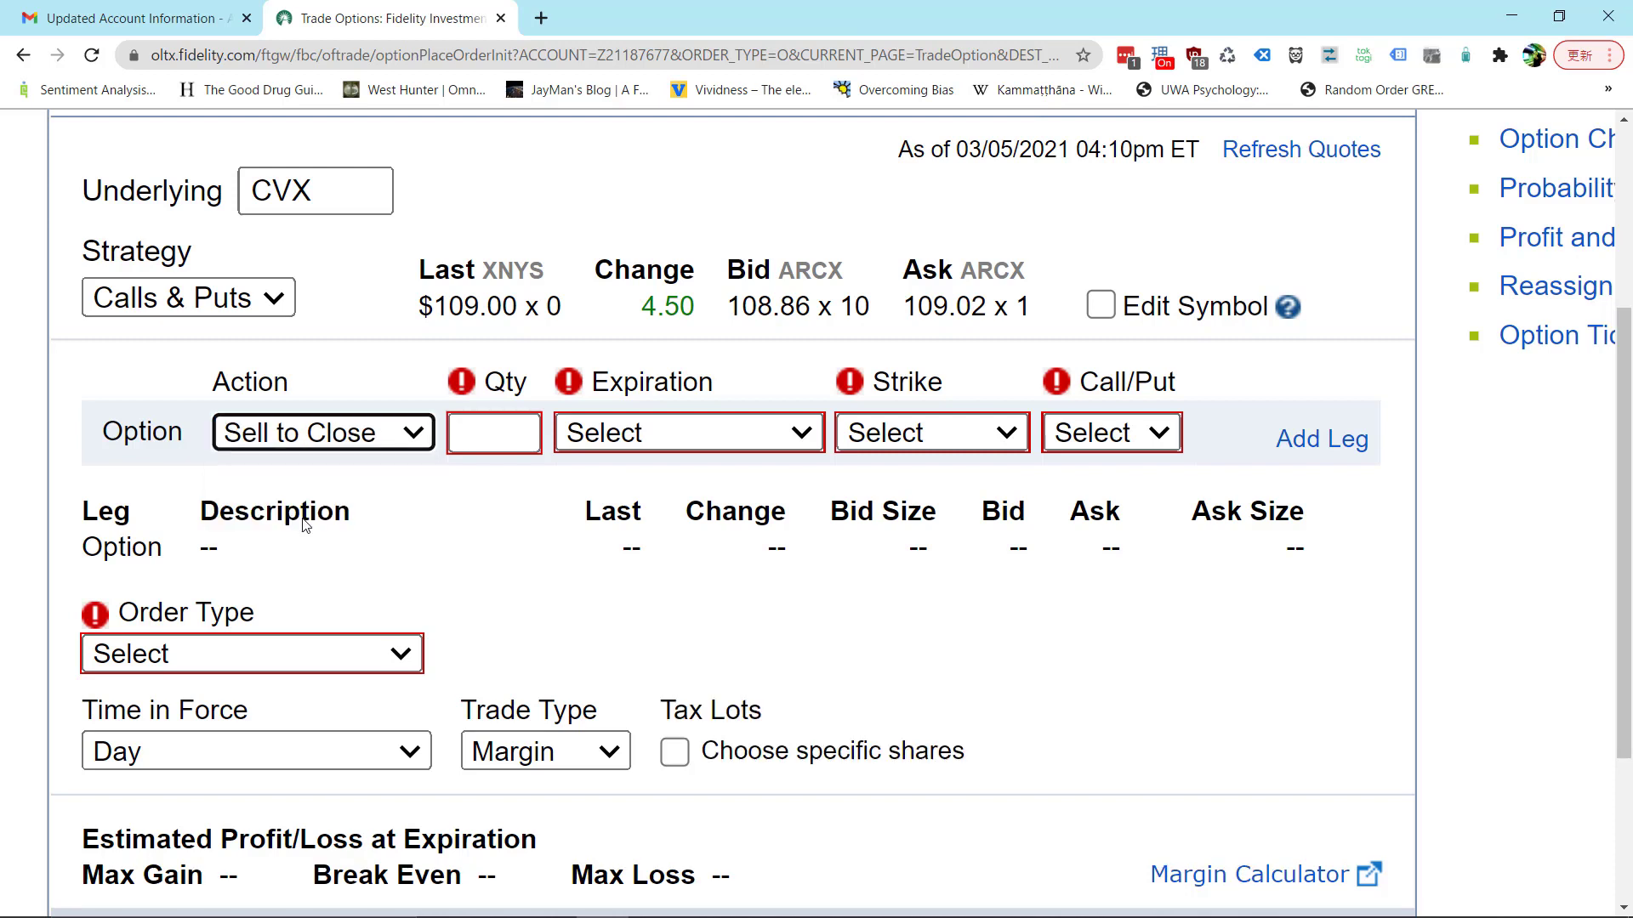
click(363, 434)
click(304, 473)
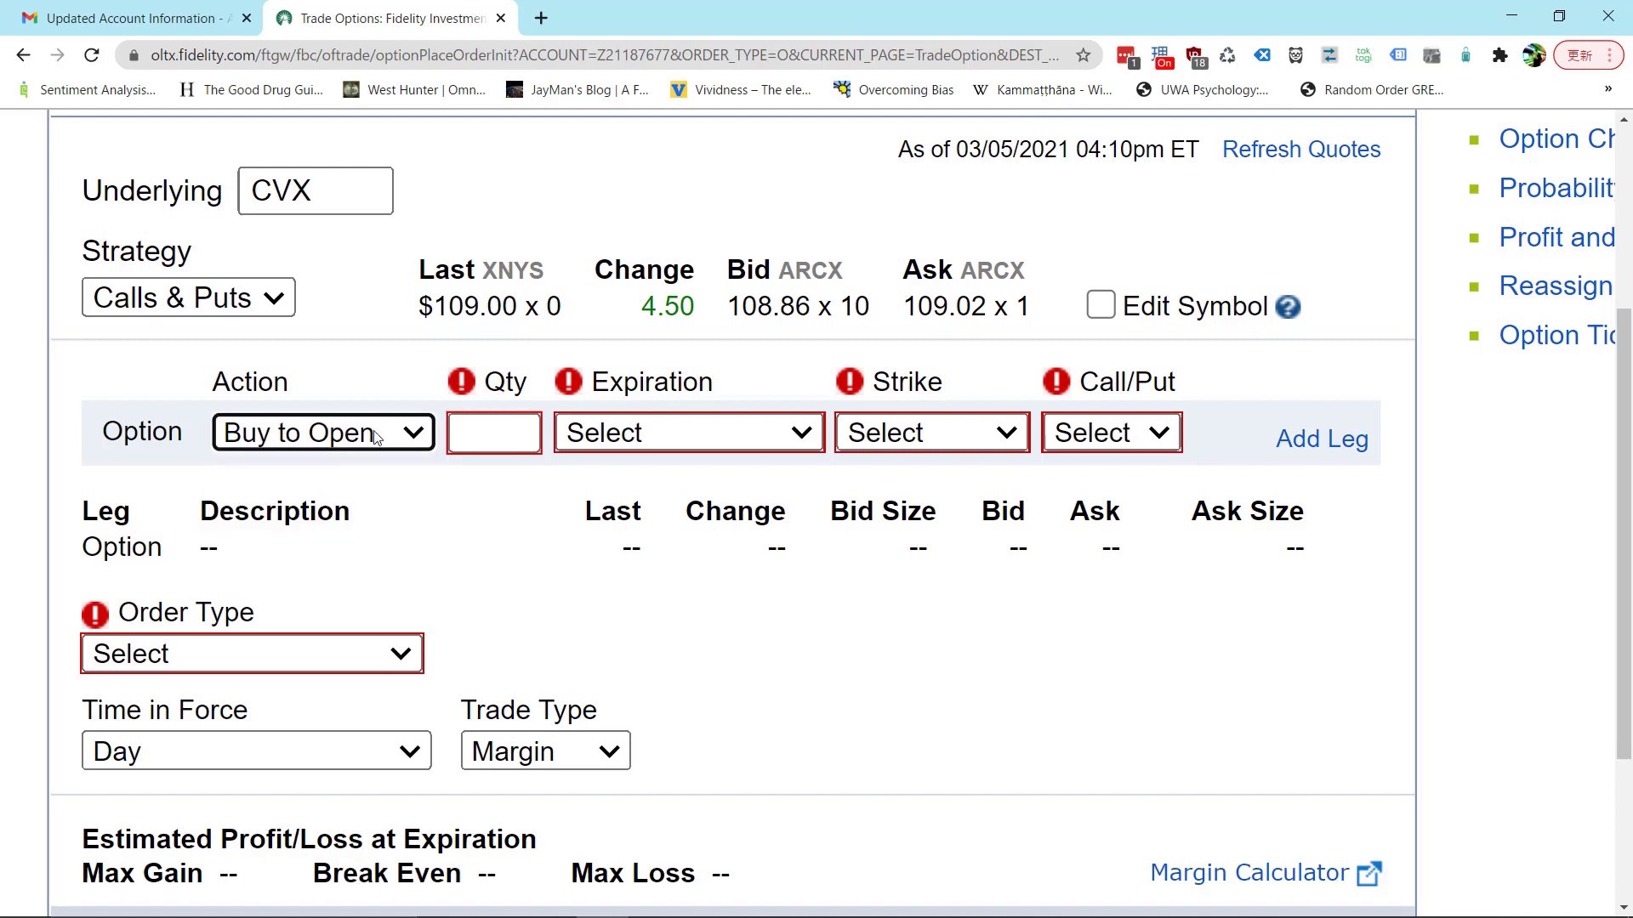
click(377, 436)
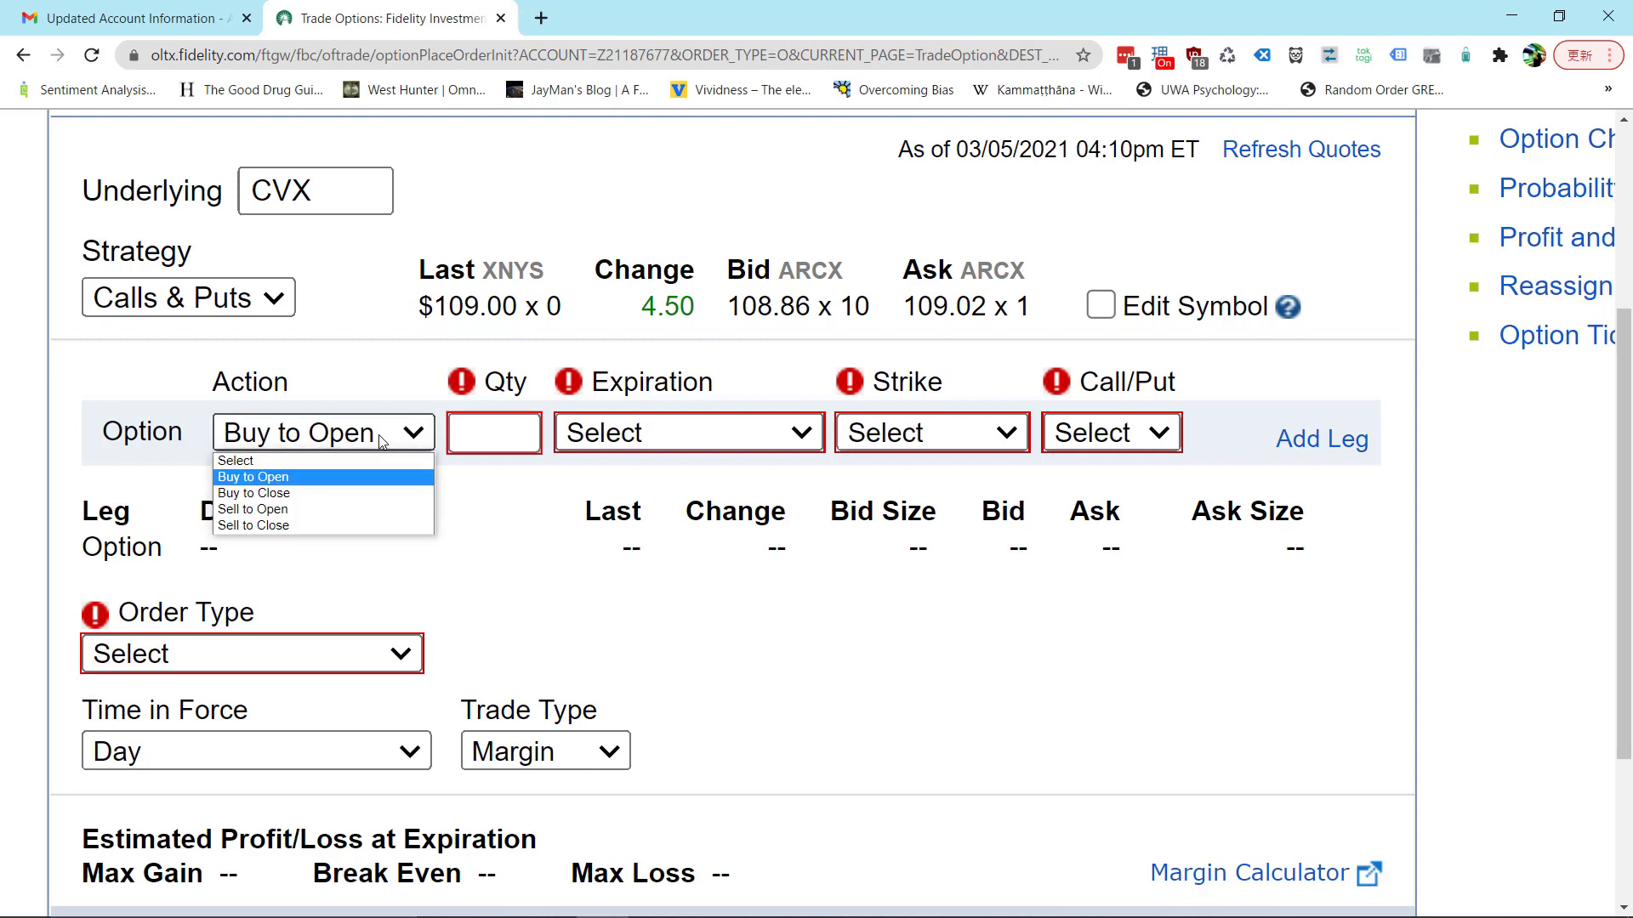
click(298, 527)
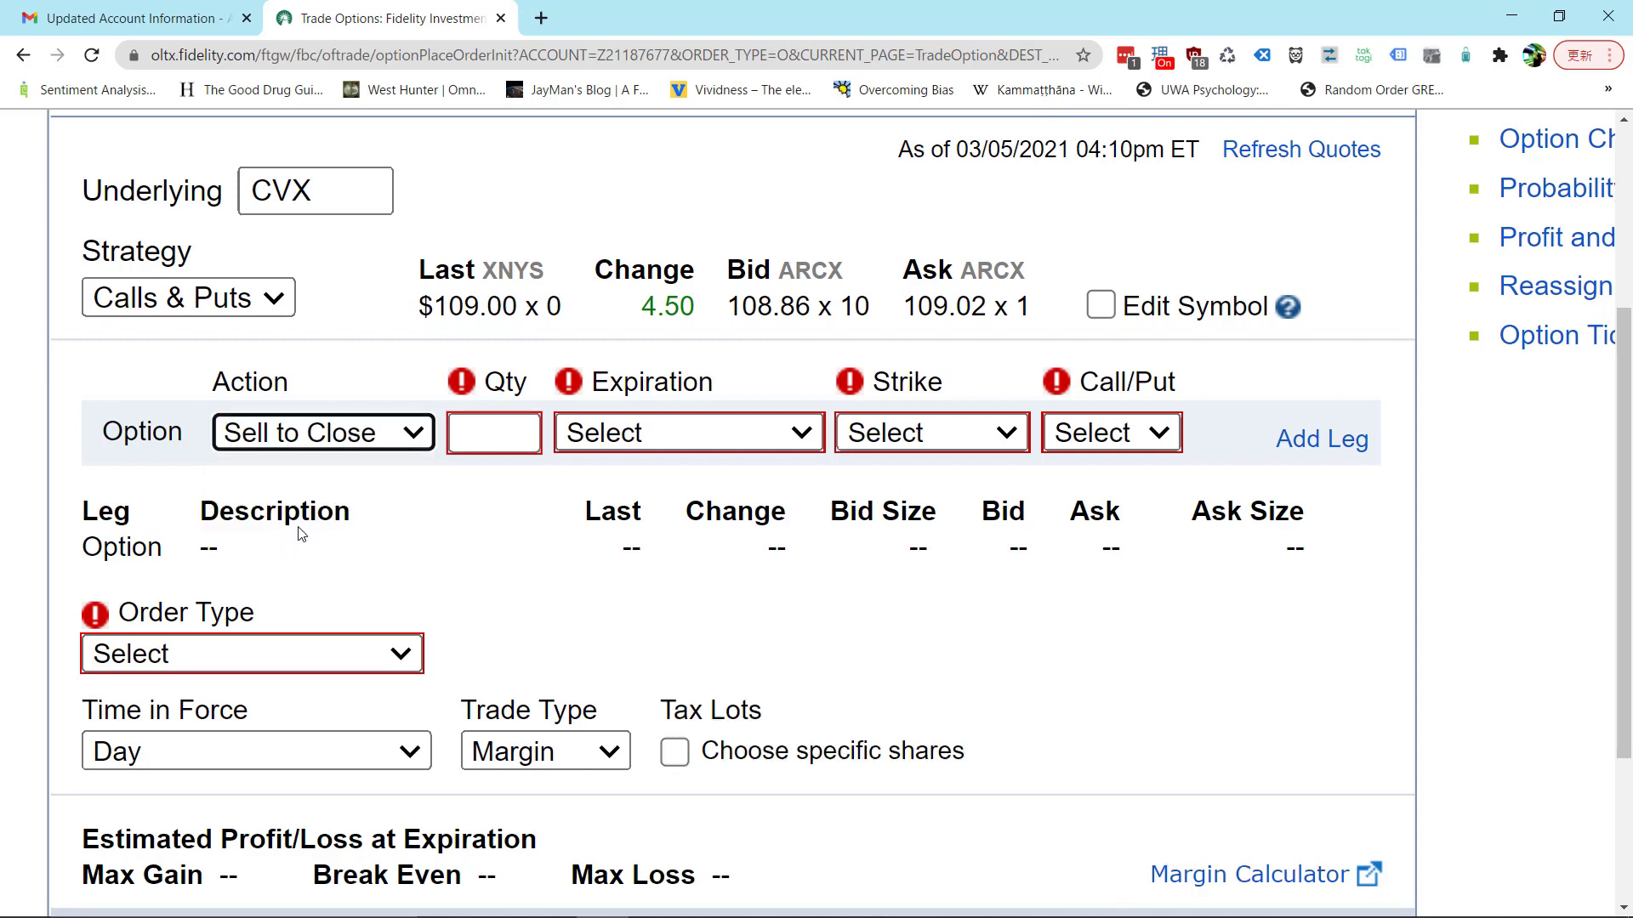
click(385, 448)
click(323, 474)
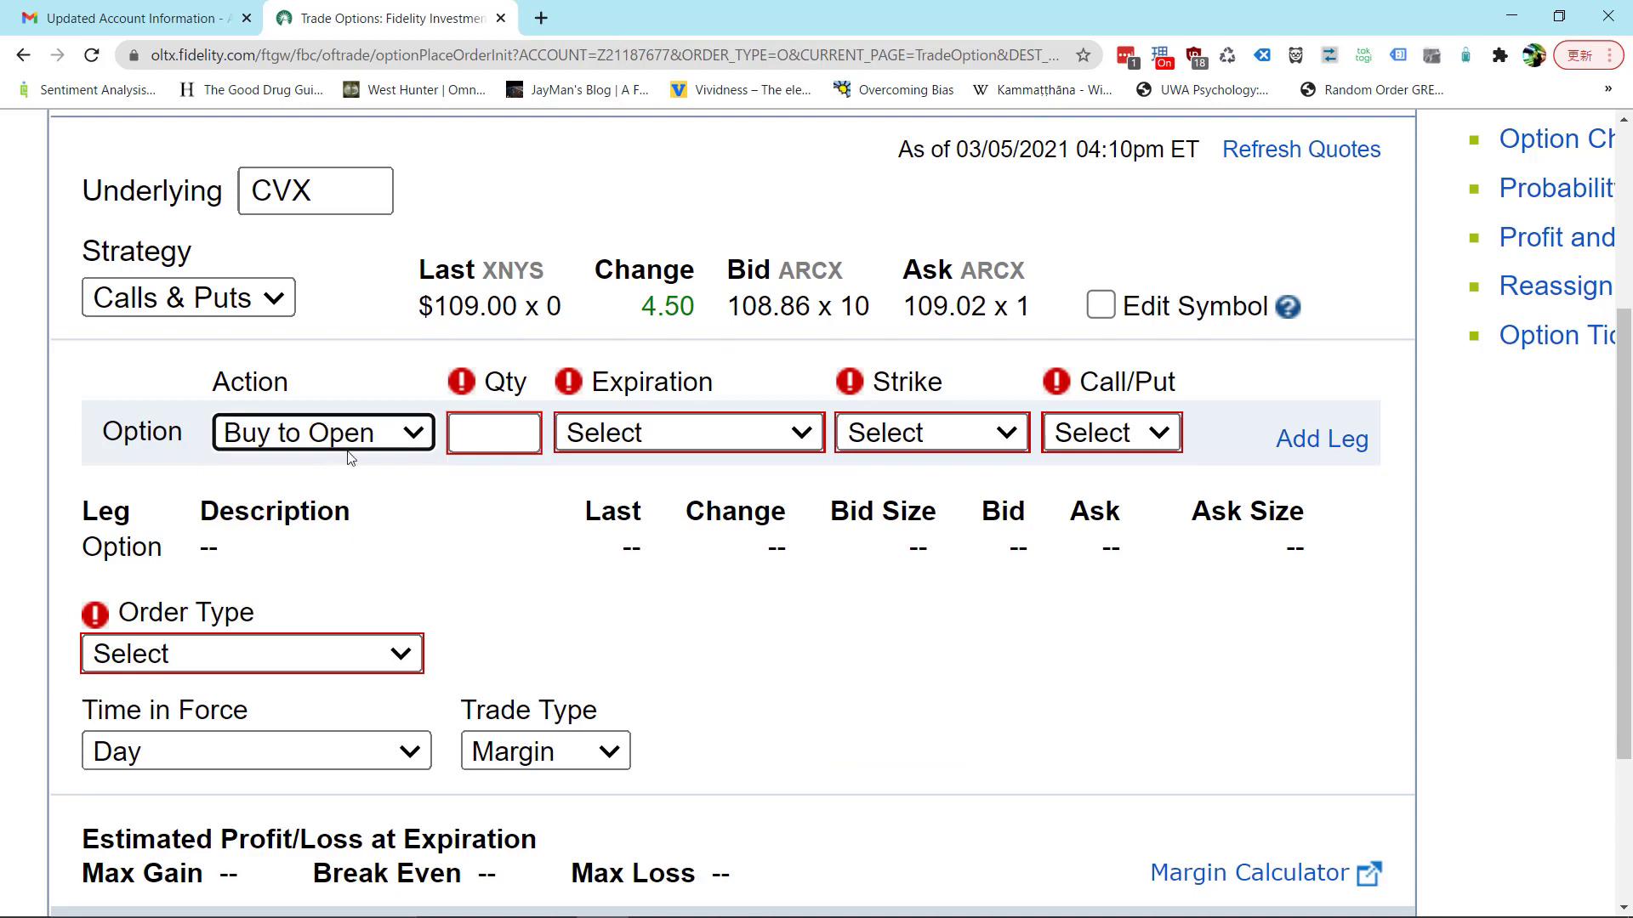
click(370, 443)
click(296, 525)
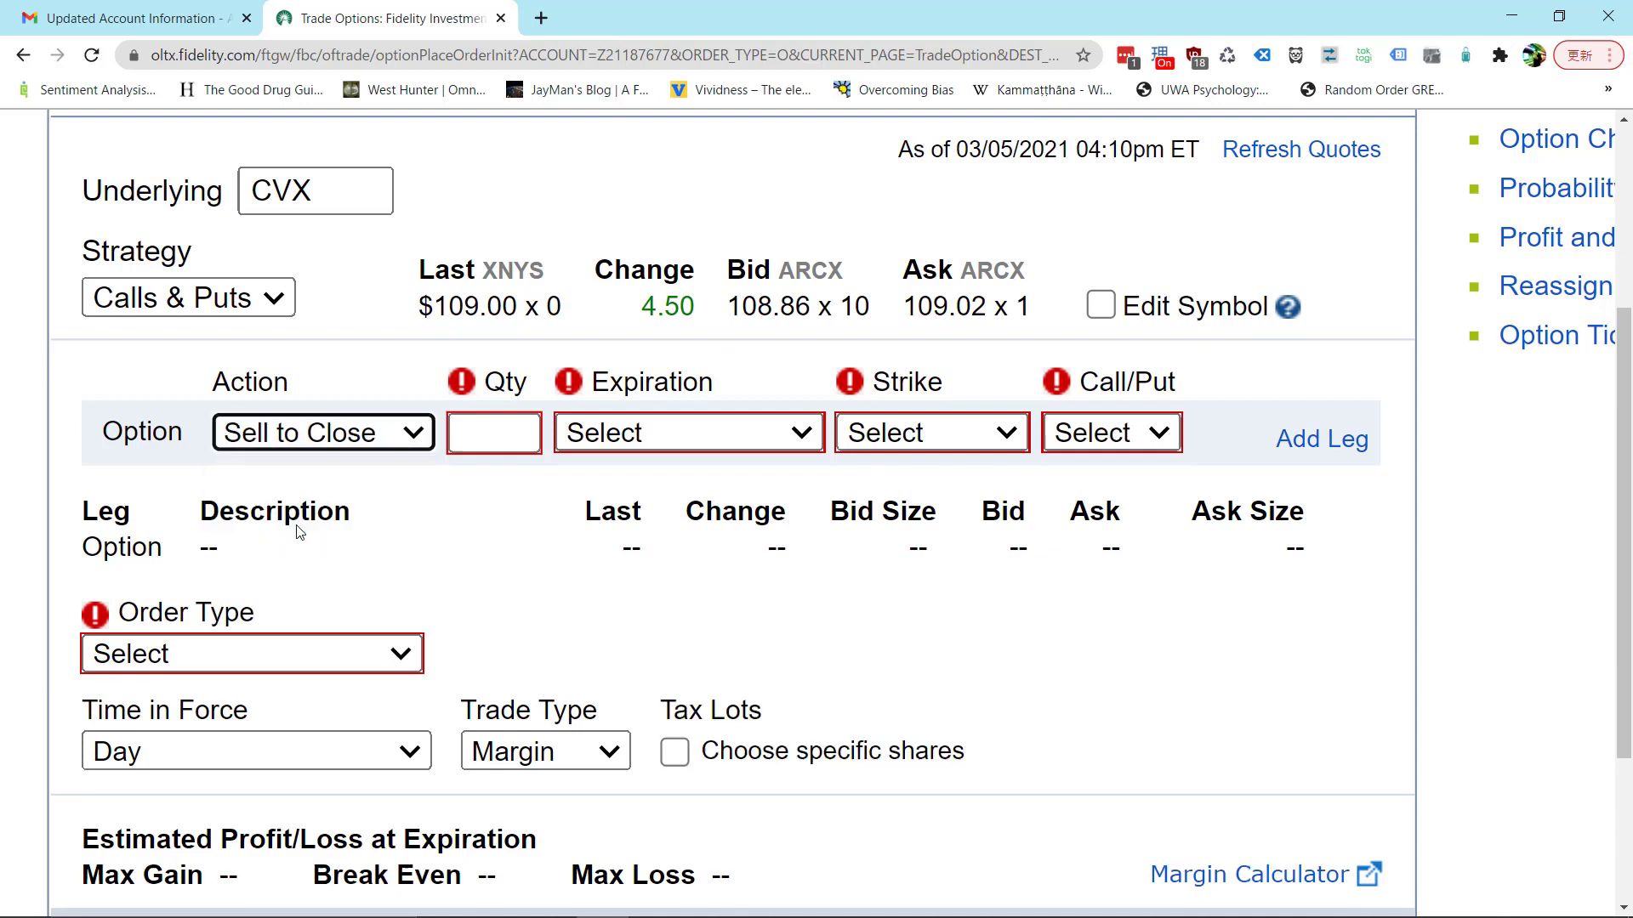
click(370, 436)
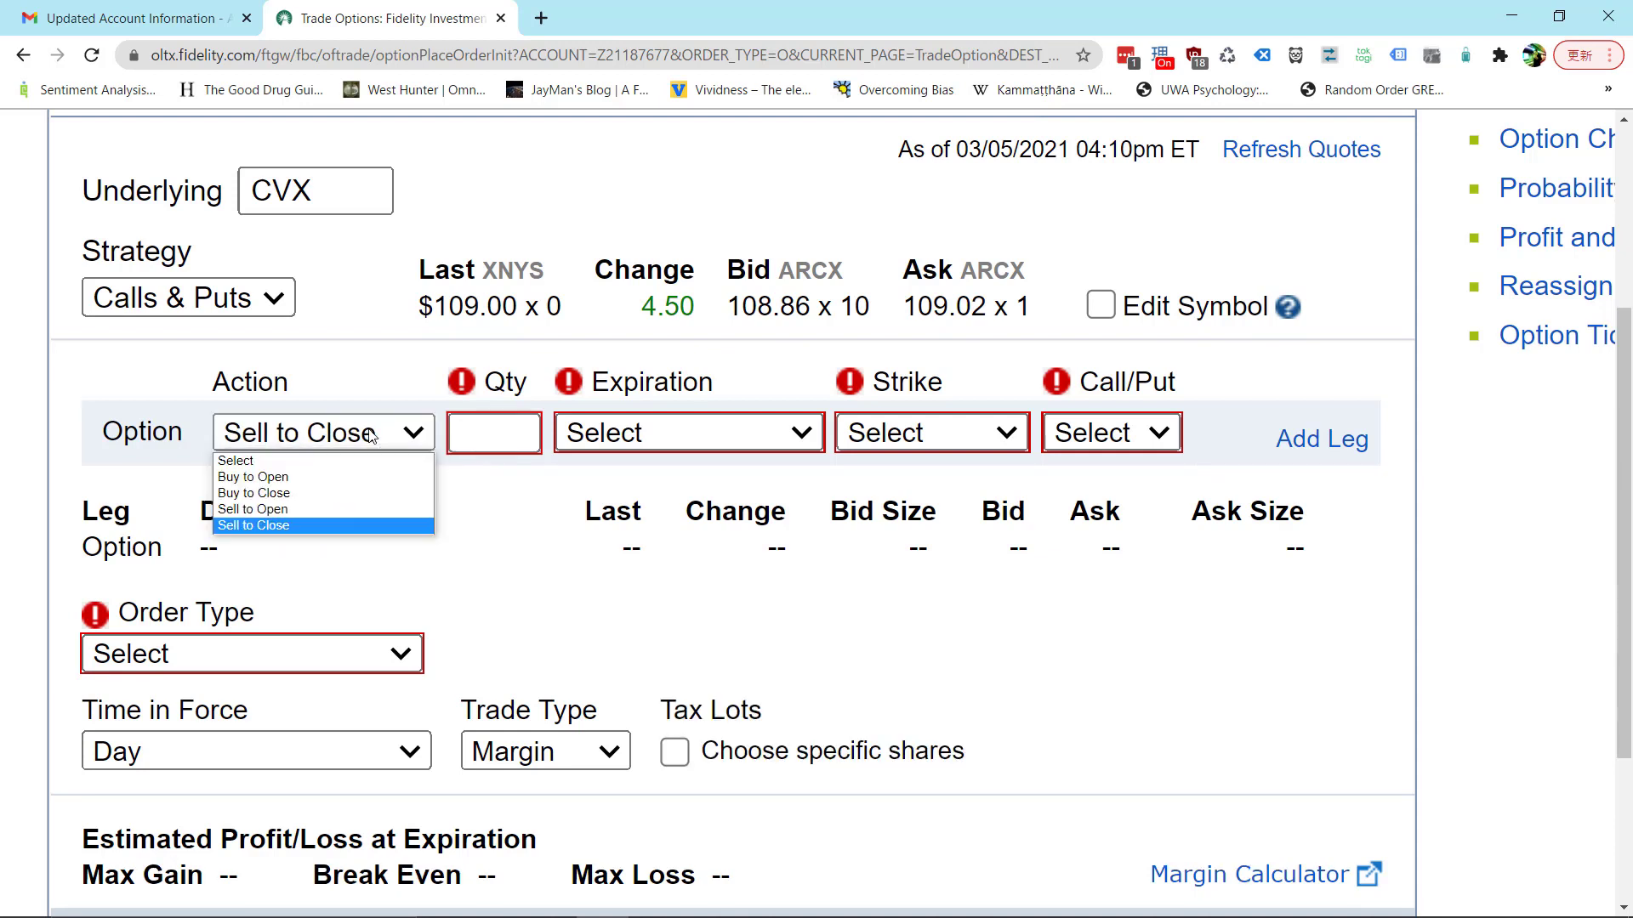
click(306, 479)
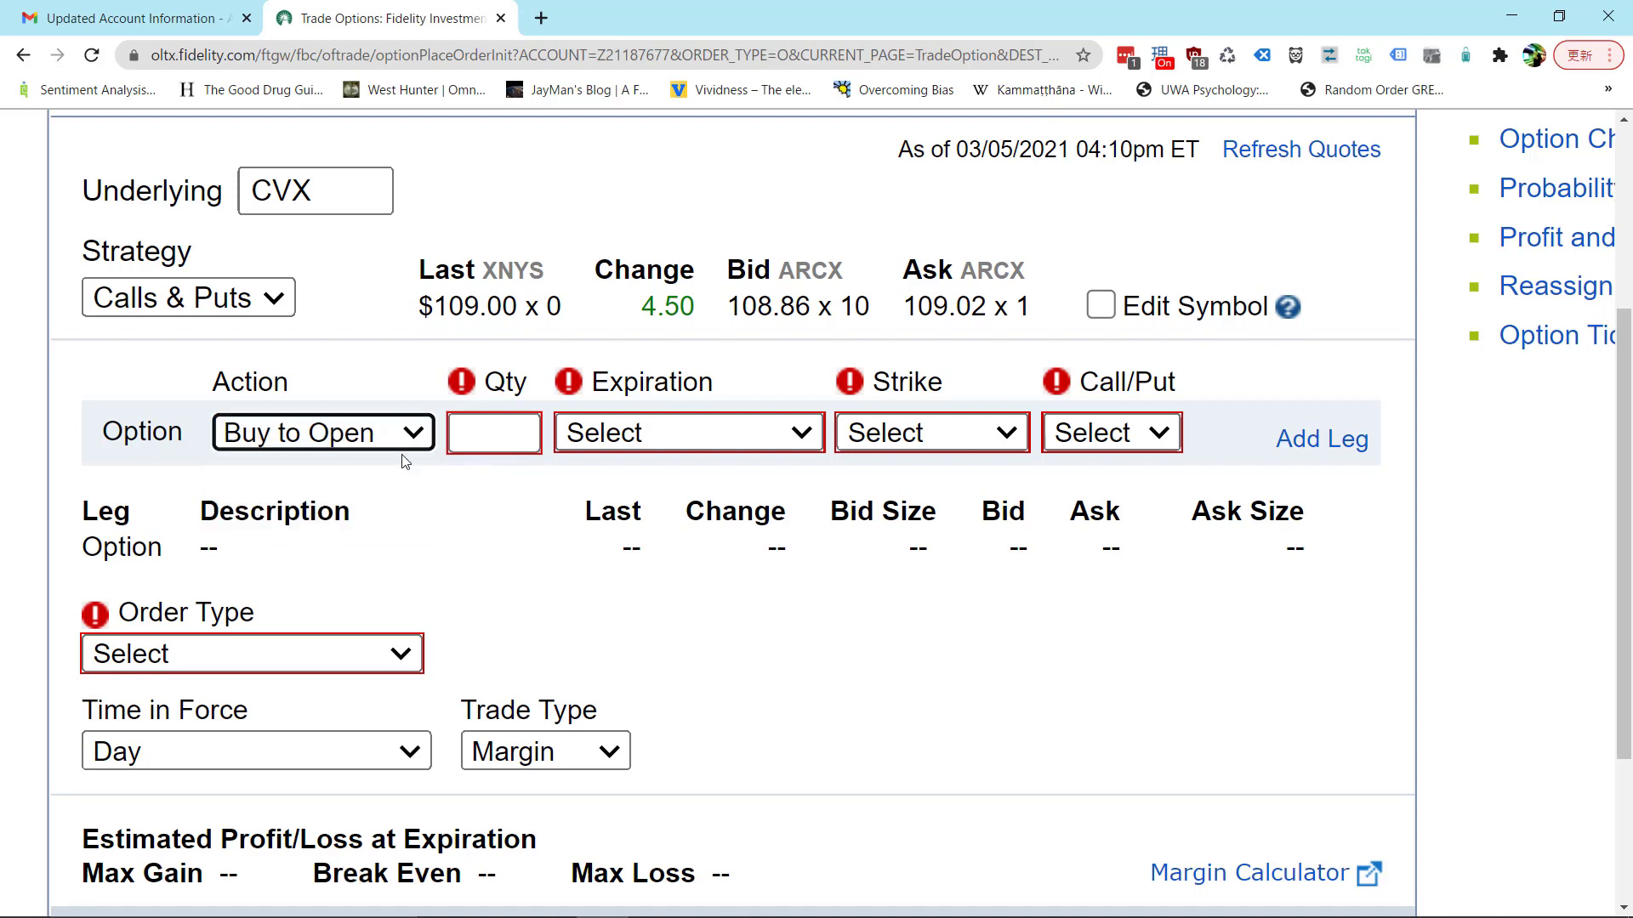
Step: Set the option order's quantity to 2 and its expiration to Mar 12,2021
click(515, 431)
text(2)
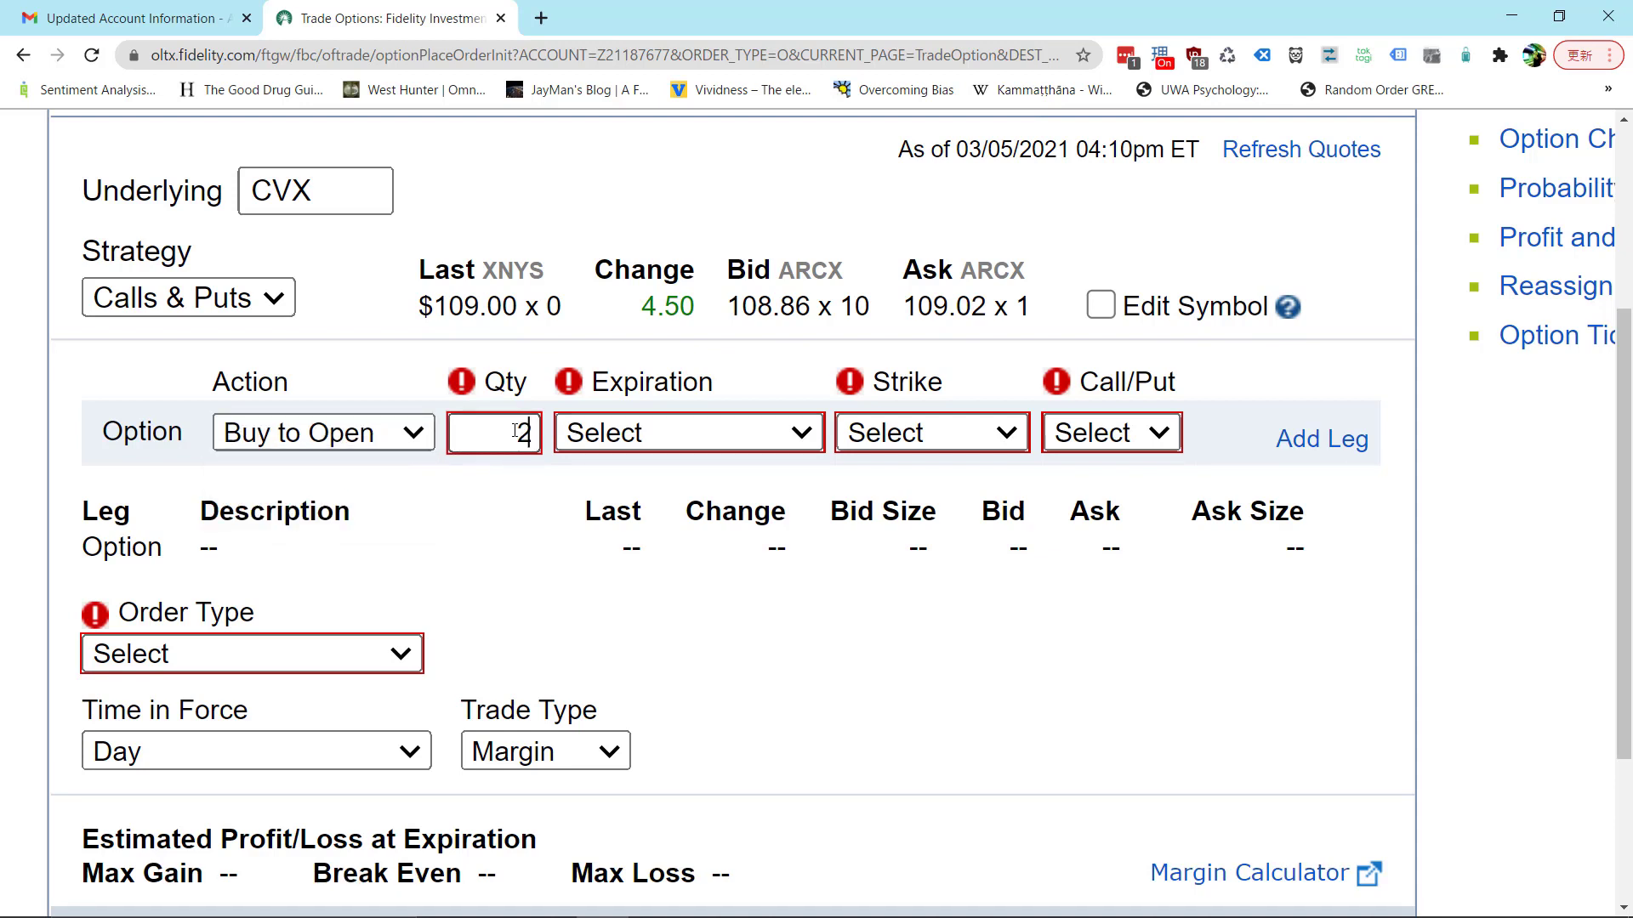
click(650, 440)
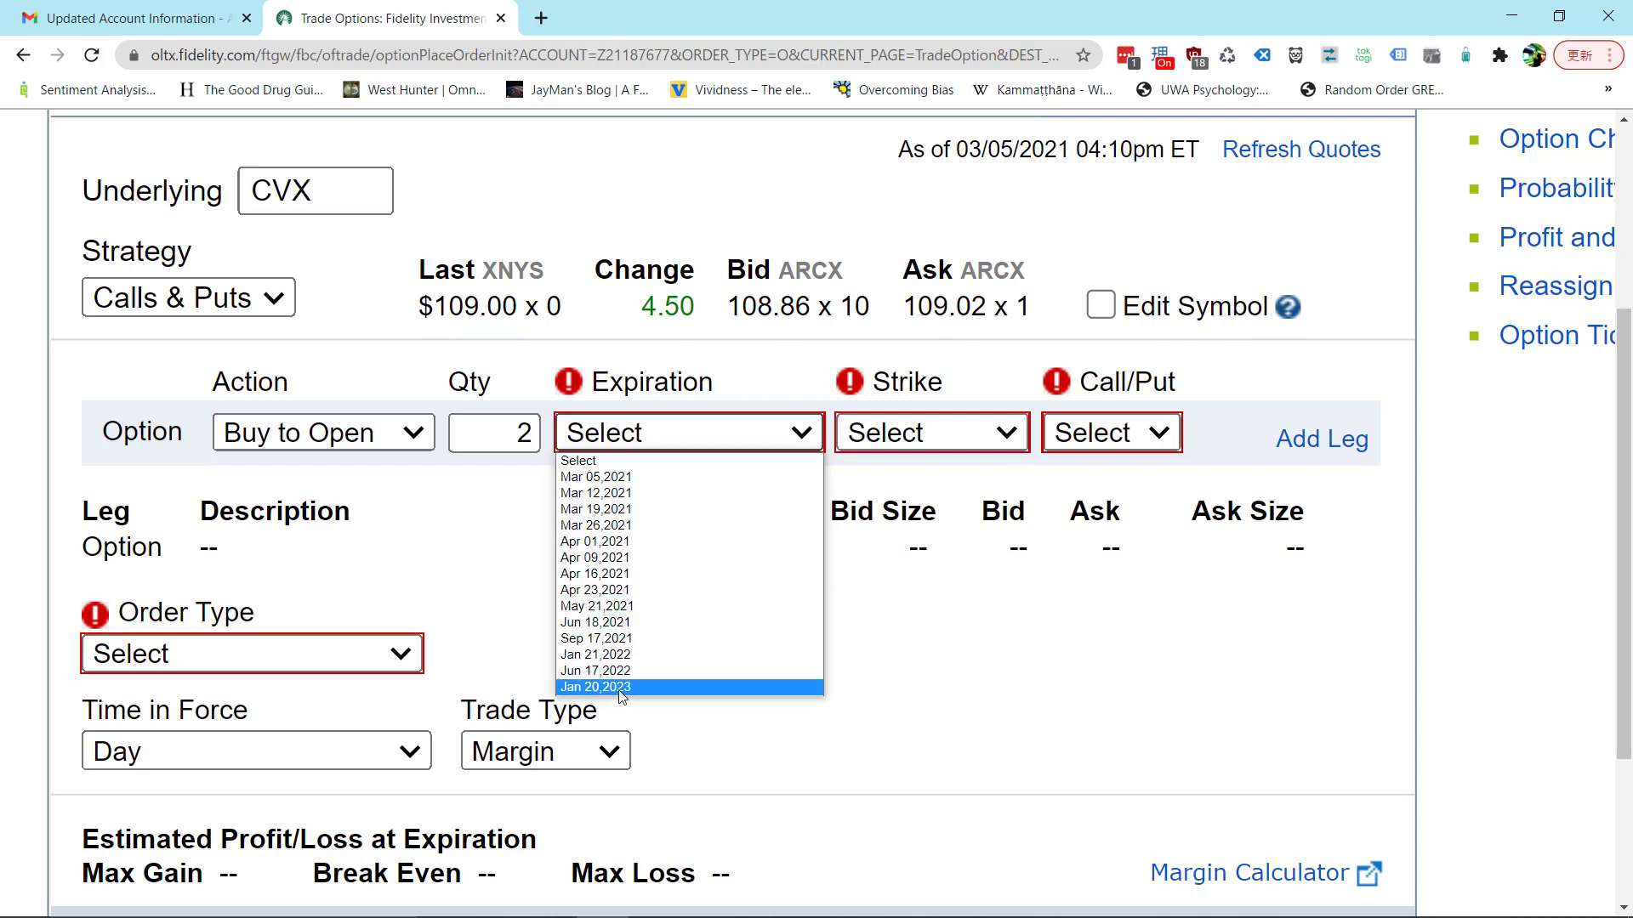
click(636, 499)
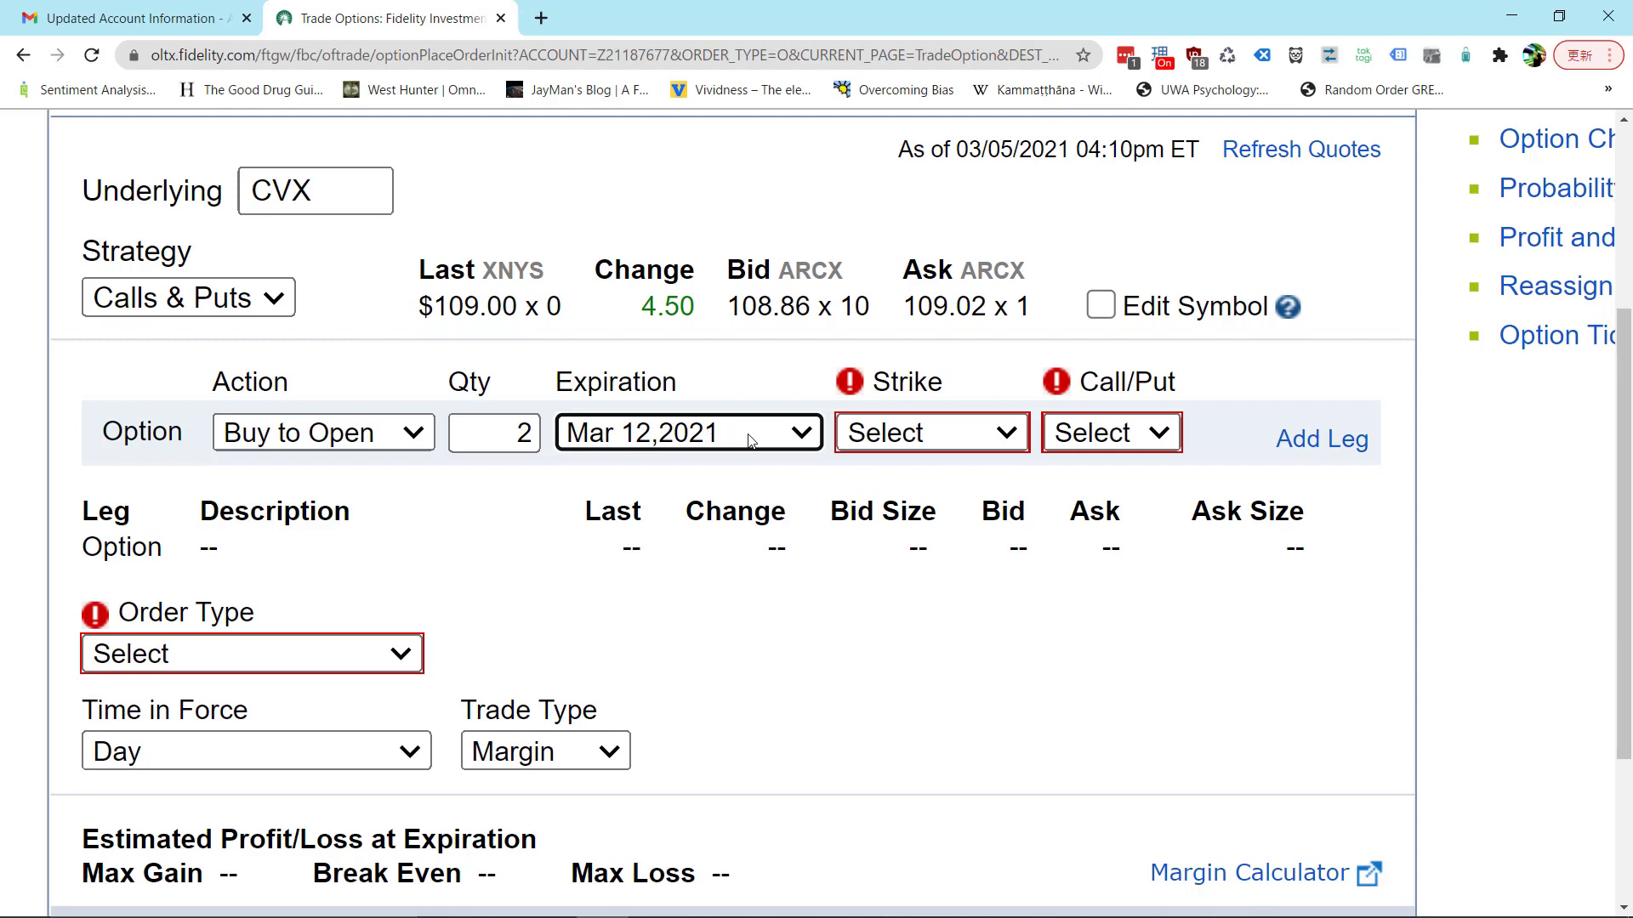
Step: Choose the 106 strike for the option order and make it a Call
click(978, 442)
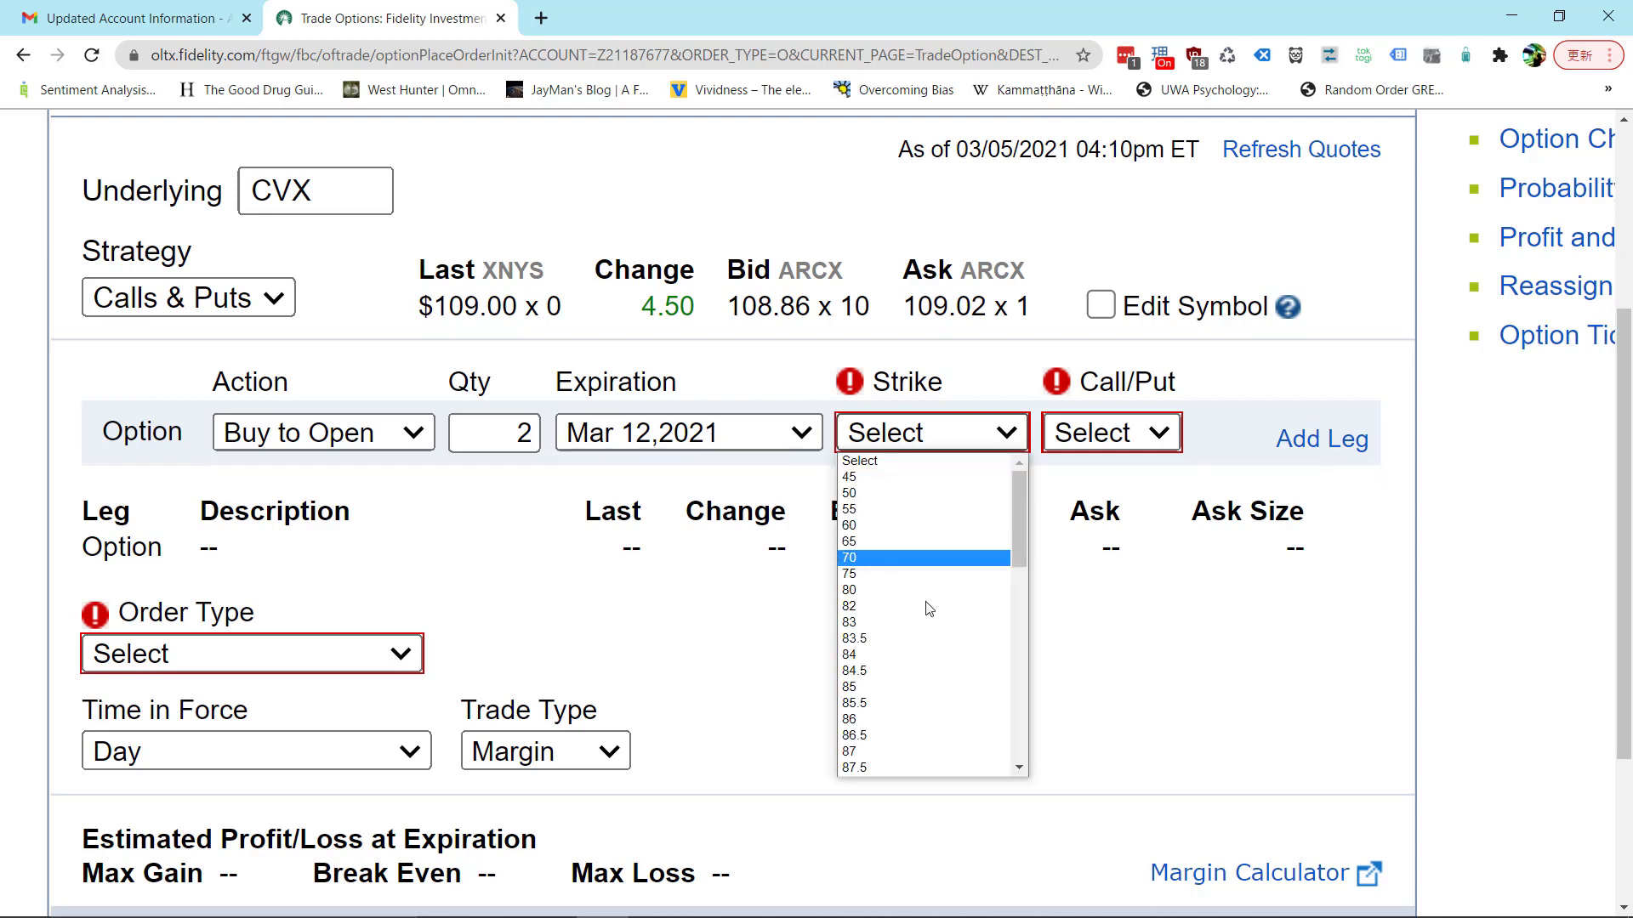
scroll(928, 642, down, 10)
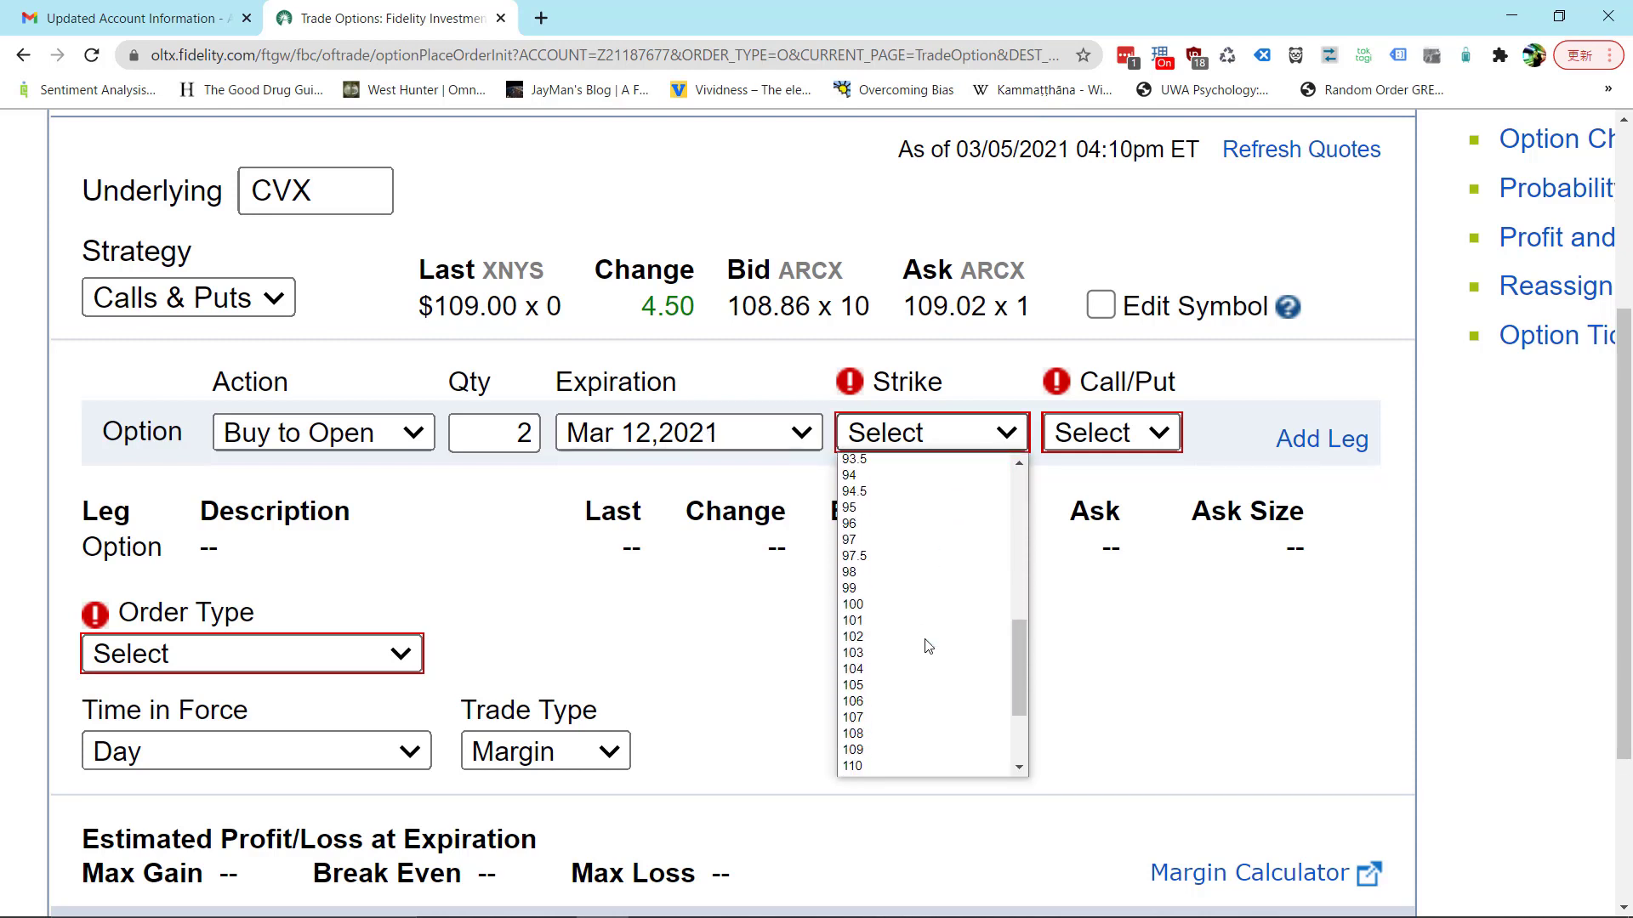
scroll(928, 646, down, 2)
click(876, 644)
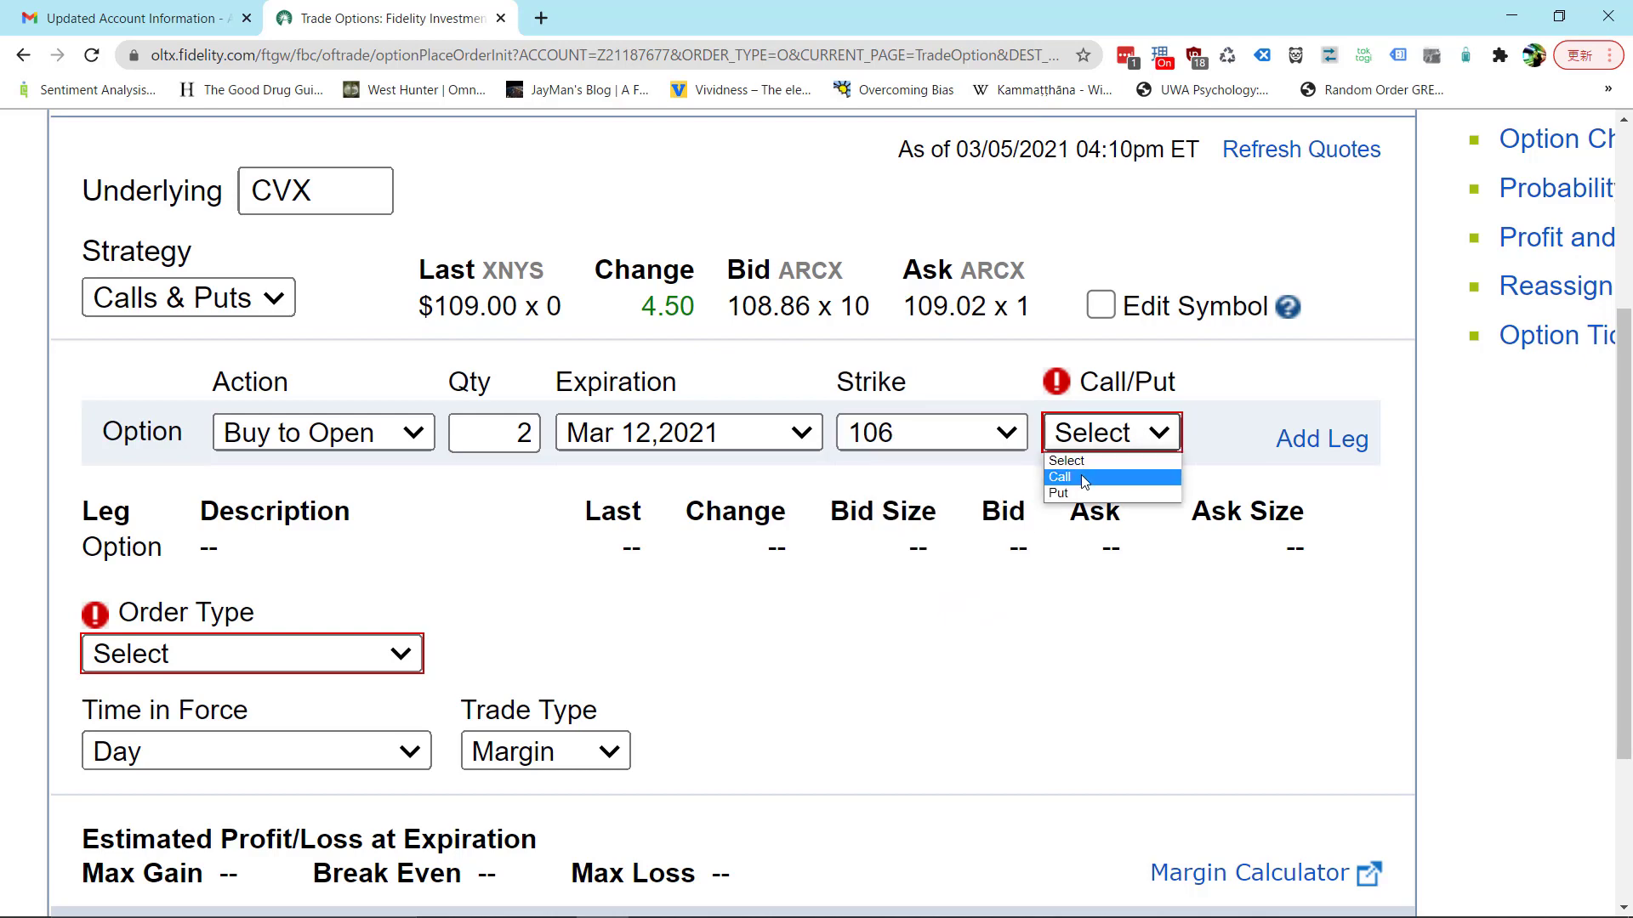
click(1081, 478)
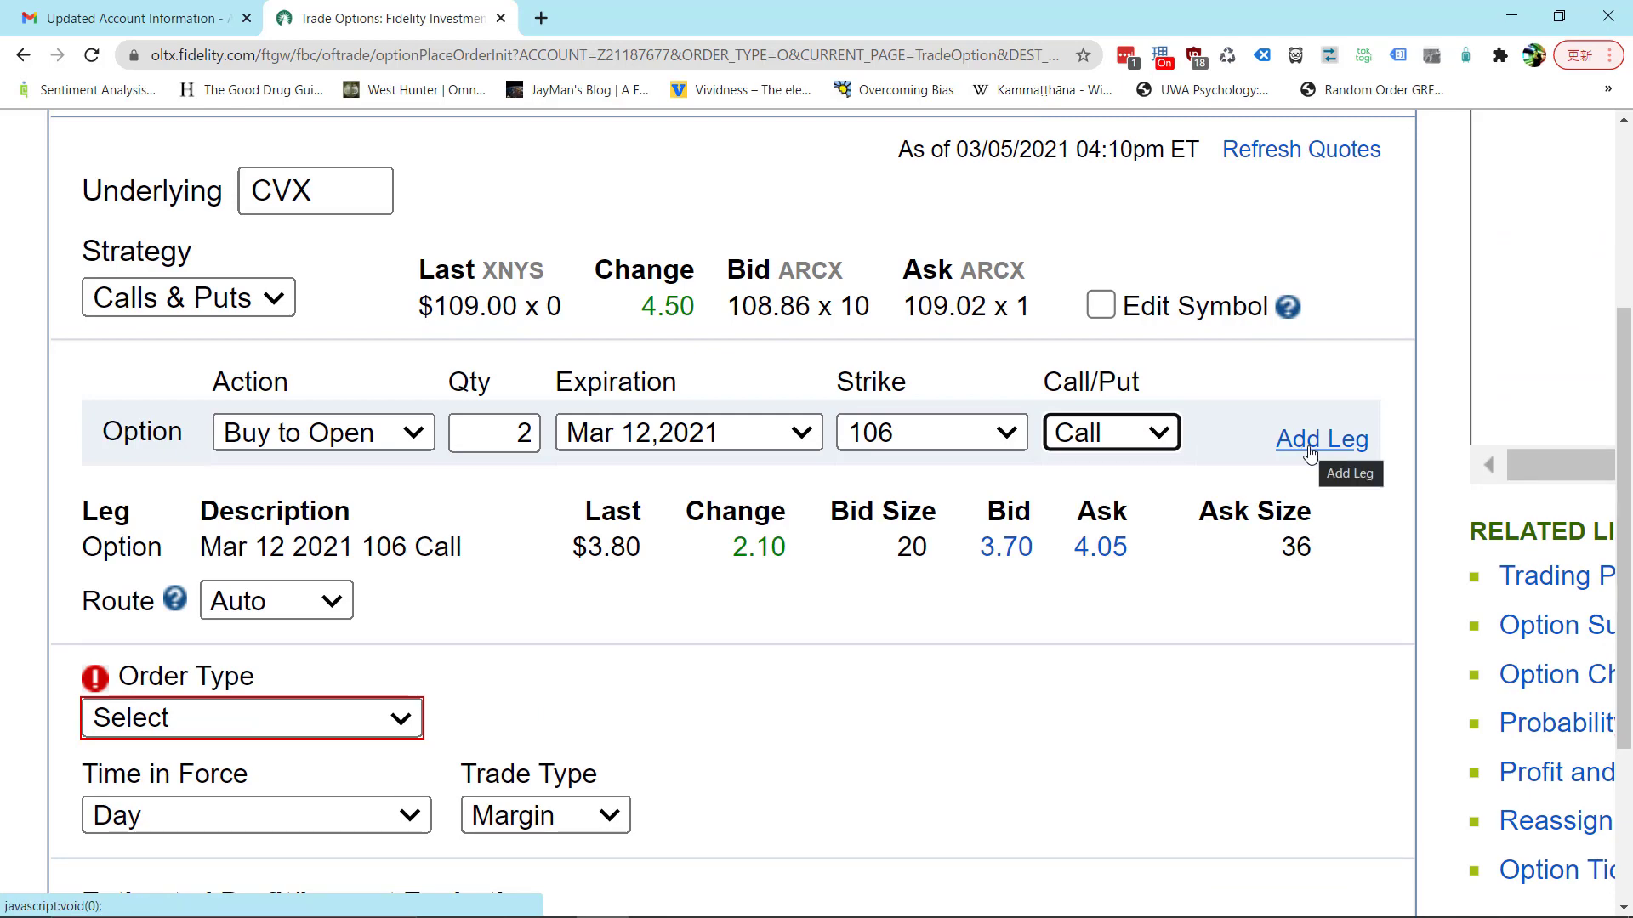
Step: Add a second leg to the CVX order and set its action to Buy to Open
click(1309, 451)
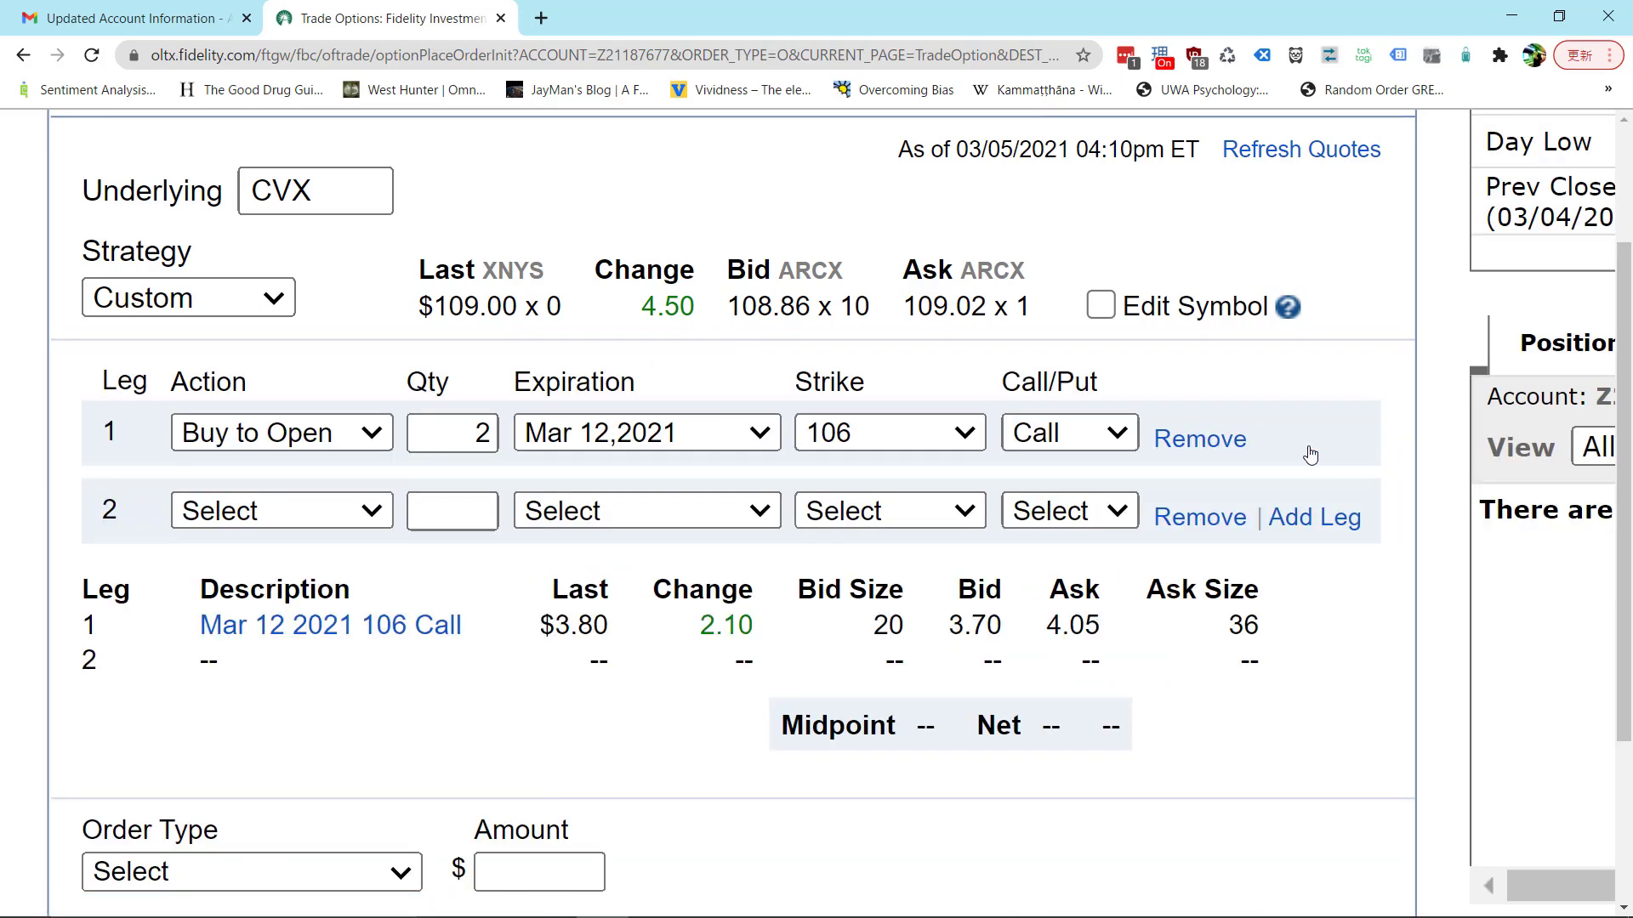
click(354, 515)
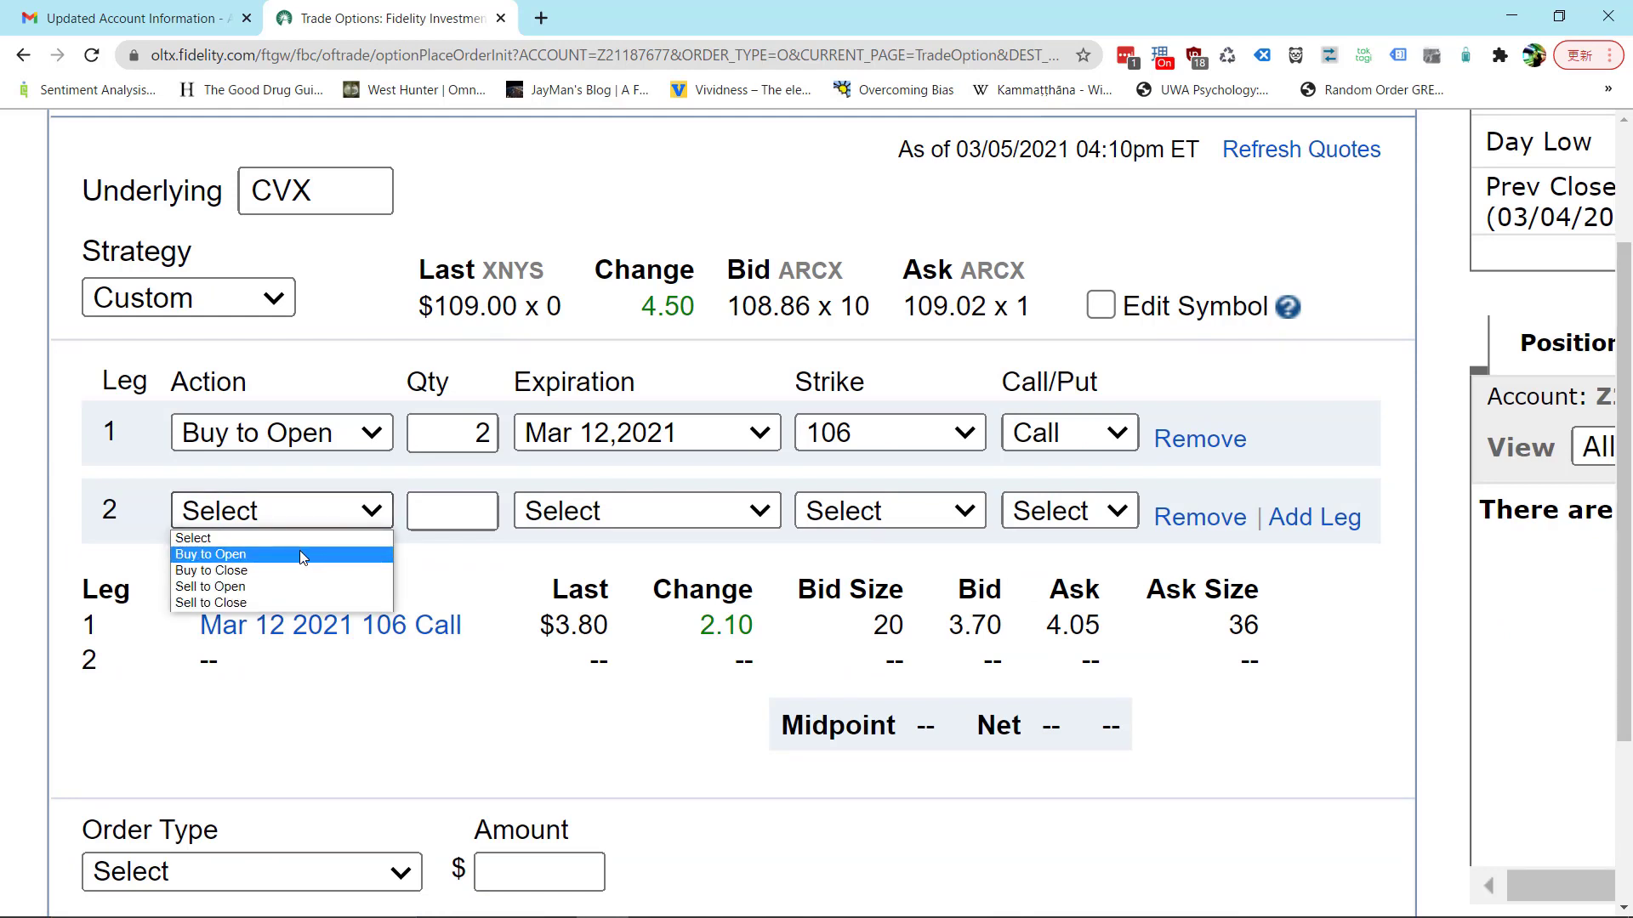
double_click(300, 189)
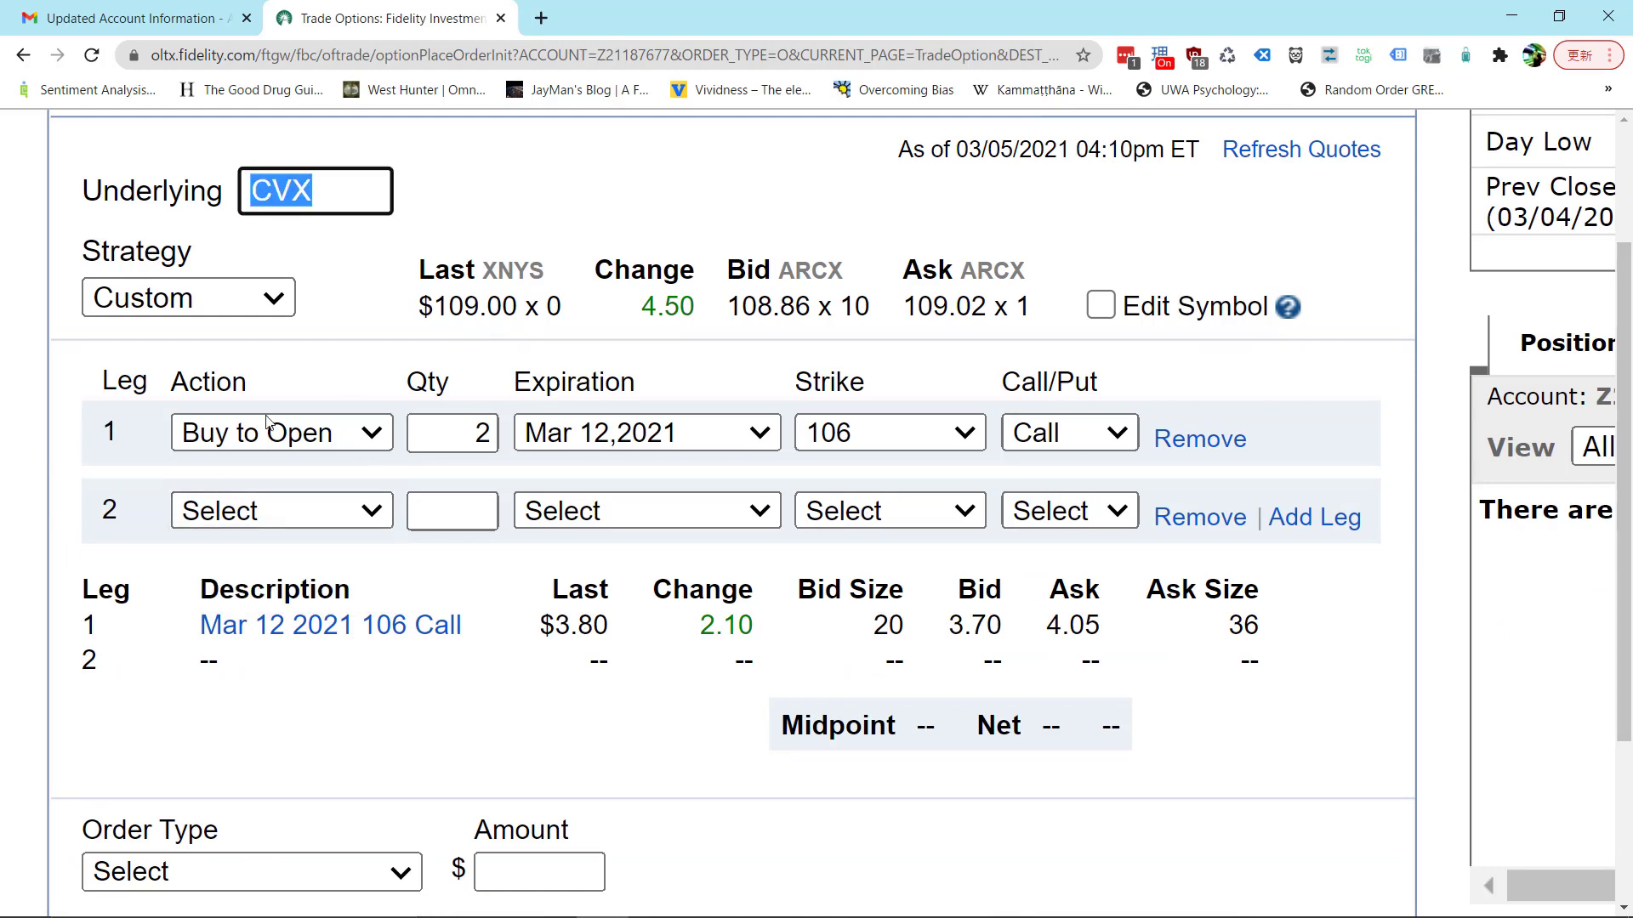
click(348, 514)
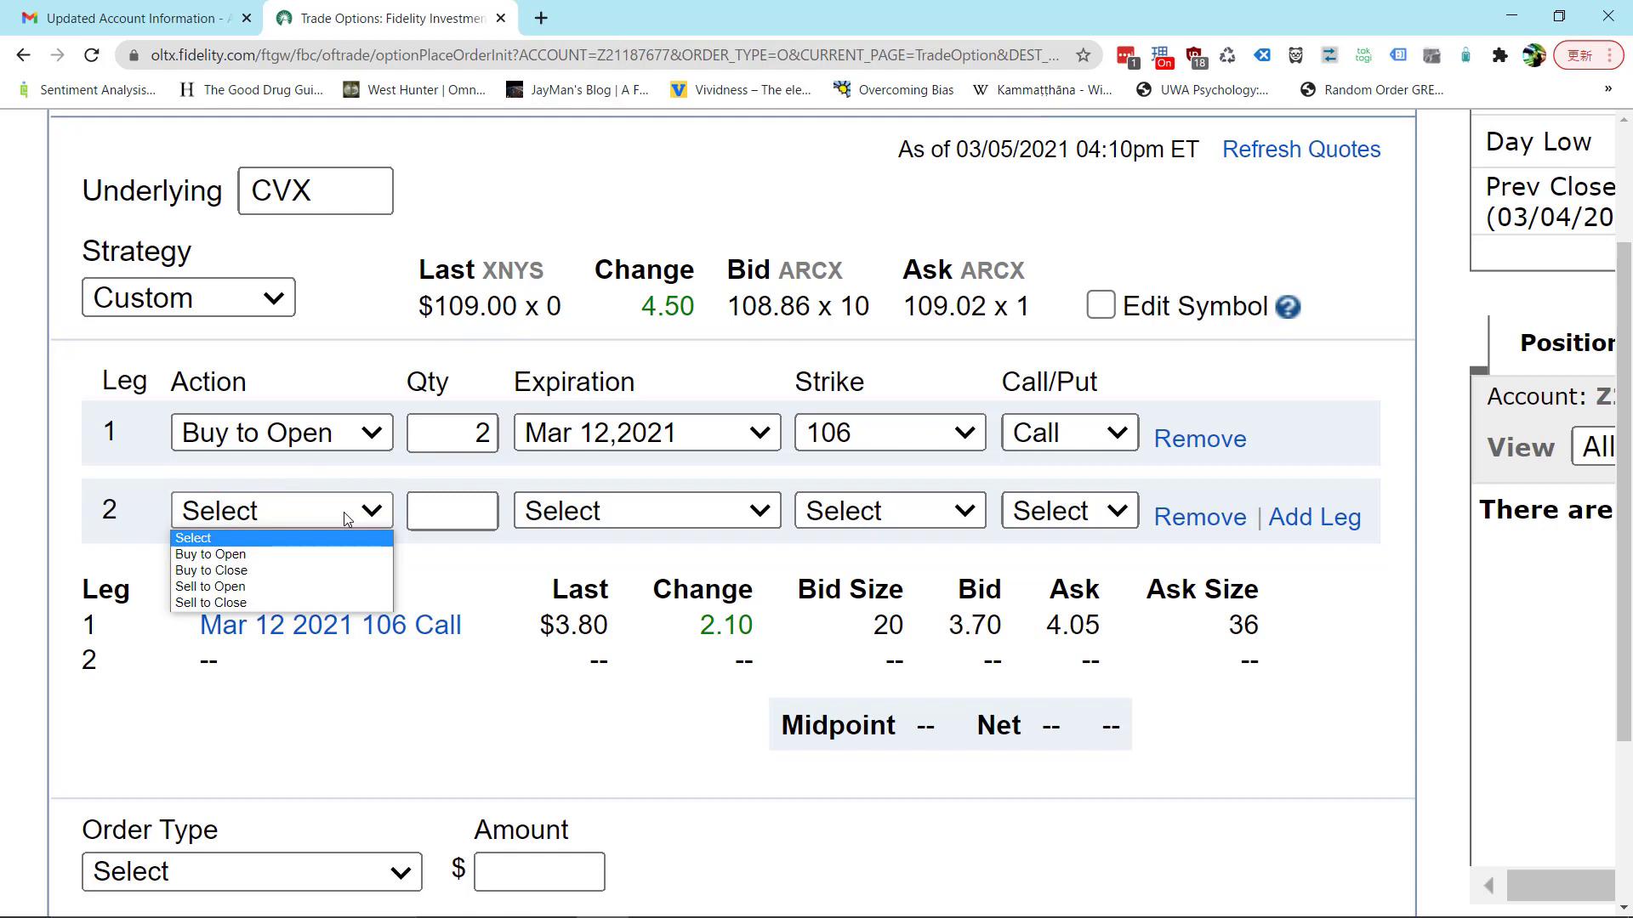
click(286, 559)
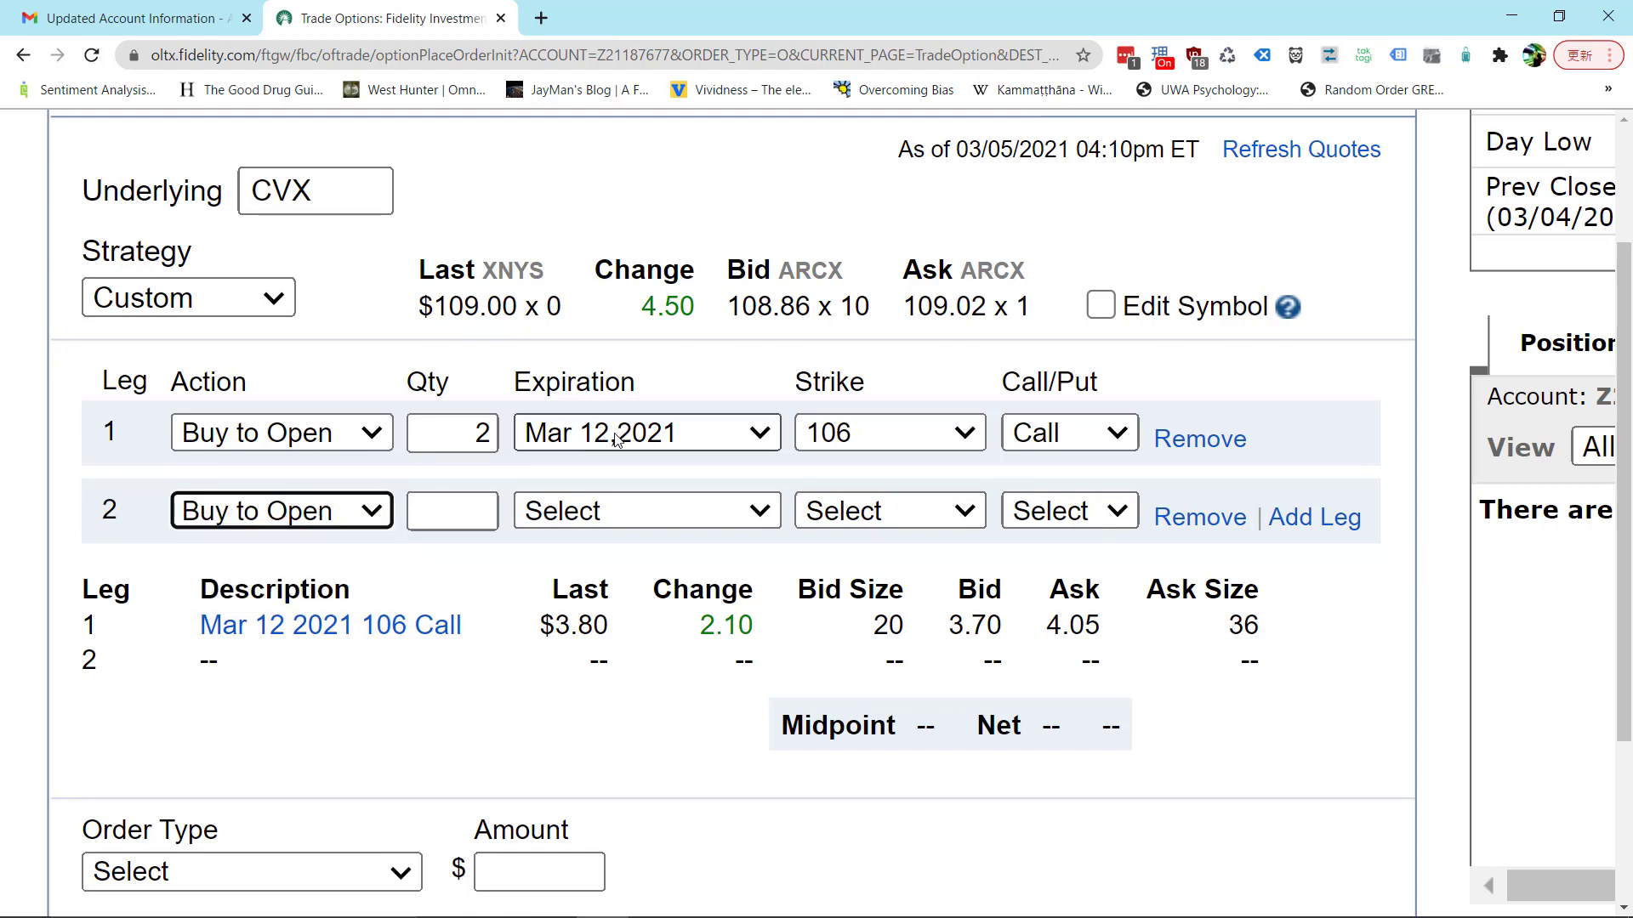
Step: Set the second leg's expiration to Mar 26,2021 and its strike to 80, keeping the Buy to Open action
click(686, 512)
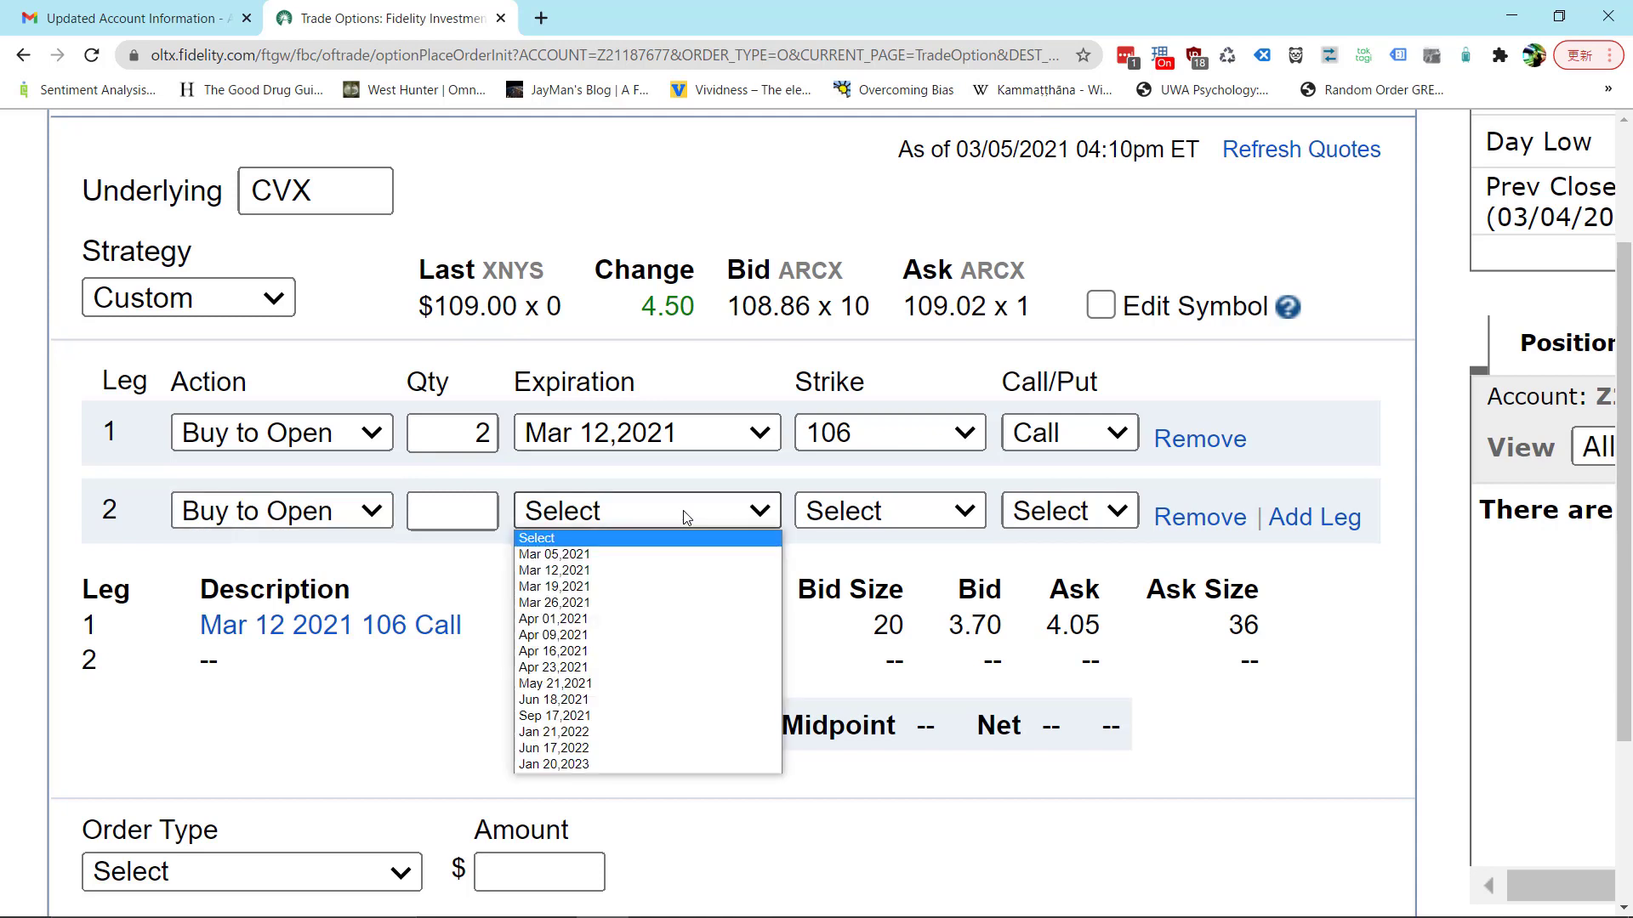
click(649, 599)
click(889, 510)
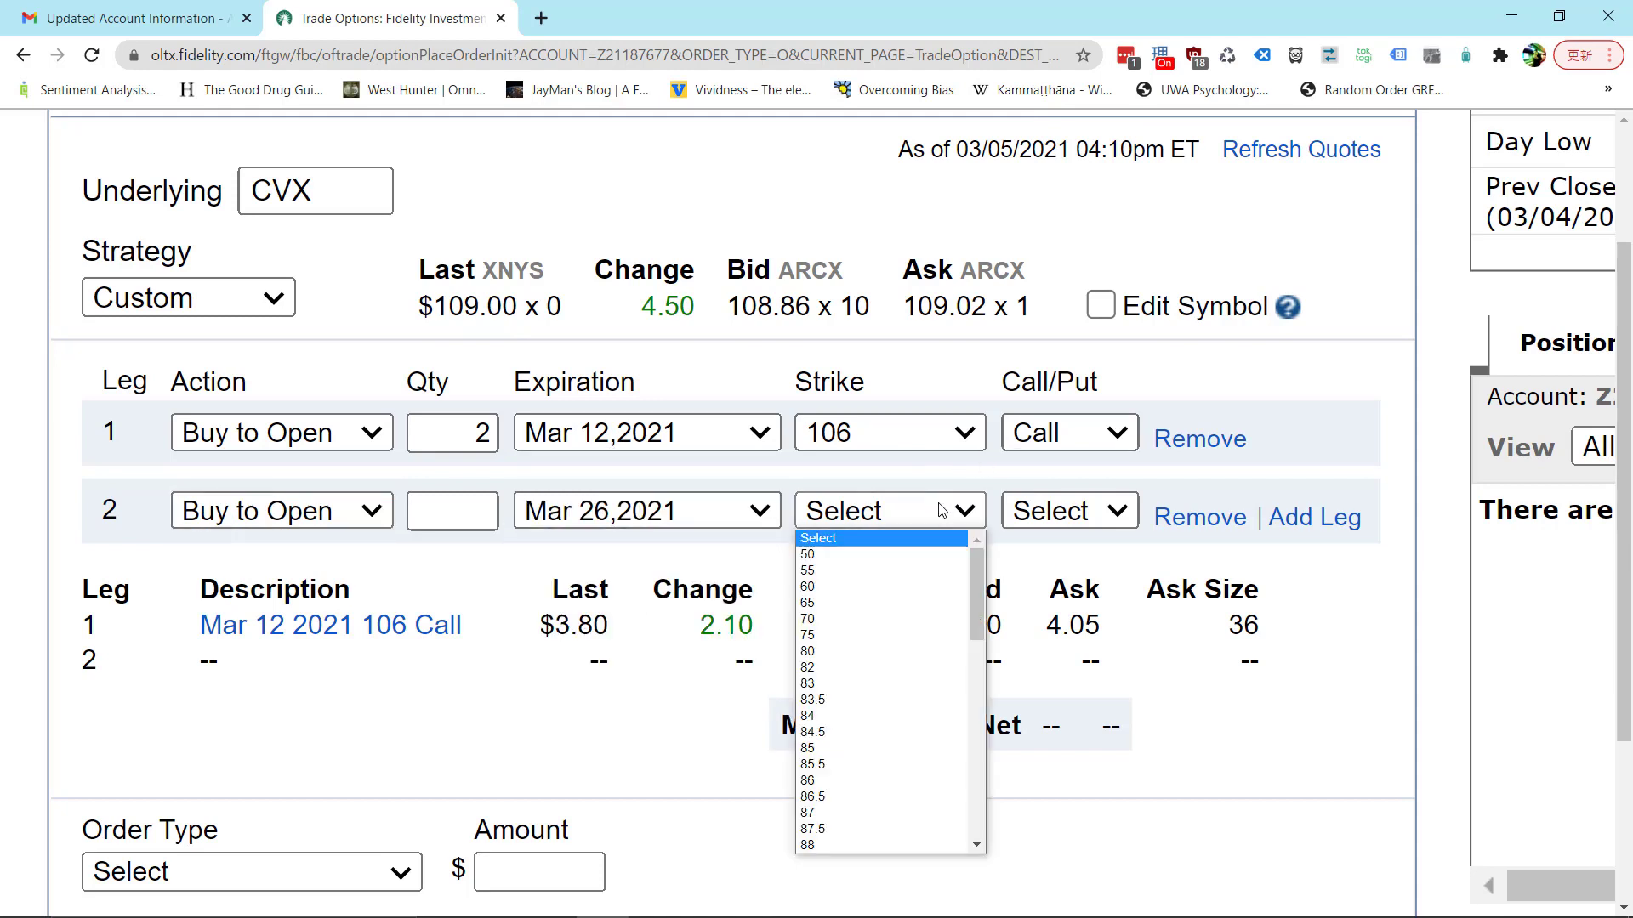
click(859, 646)
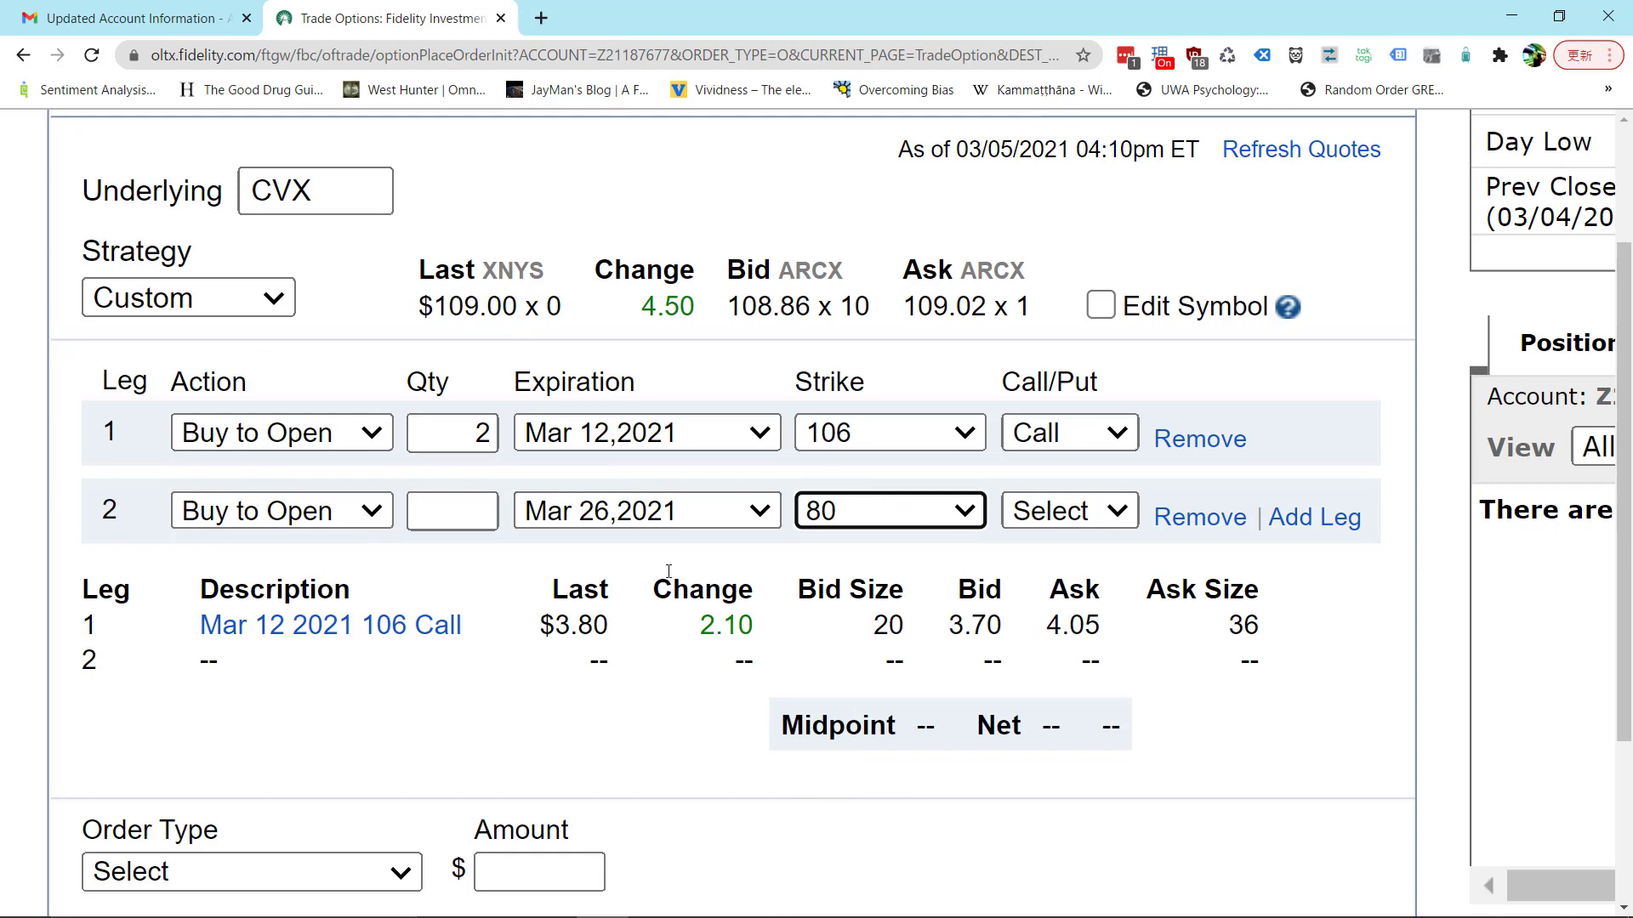
click(322, 519)
click(322, 519)
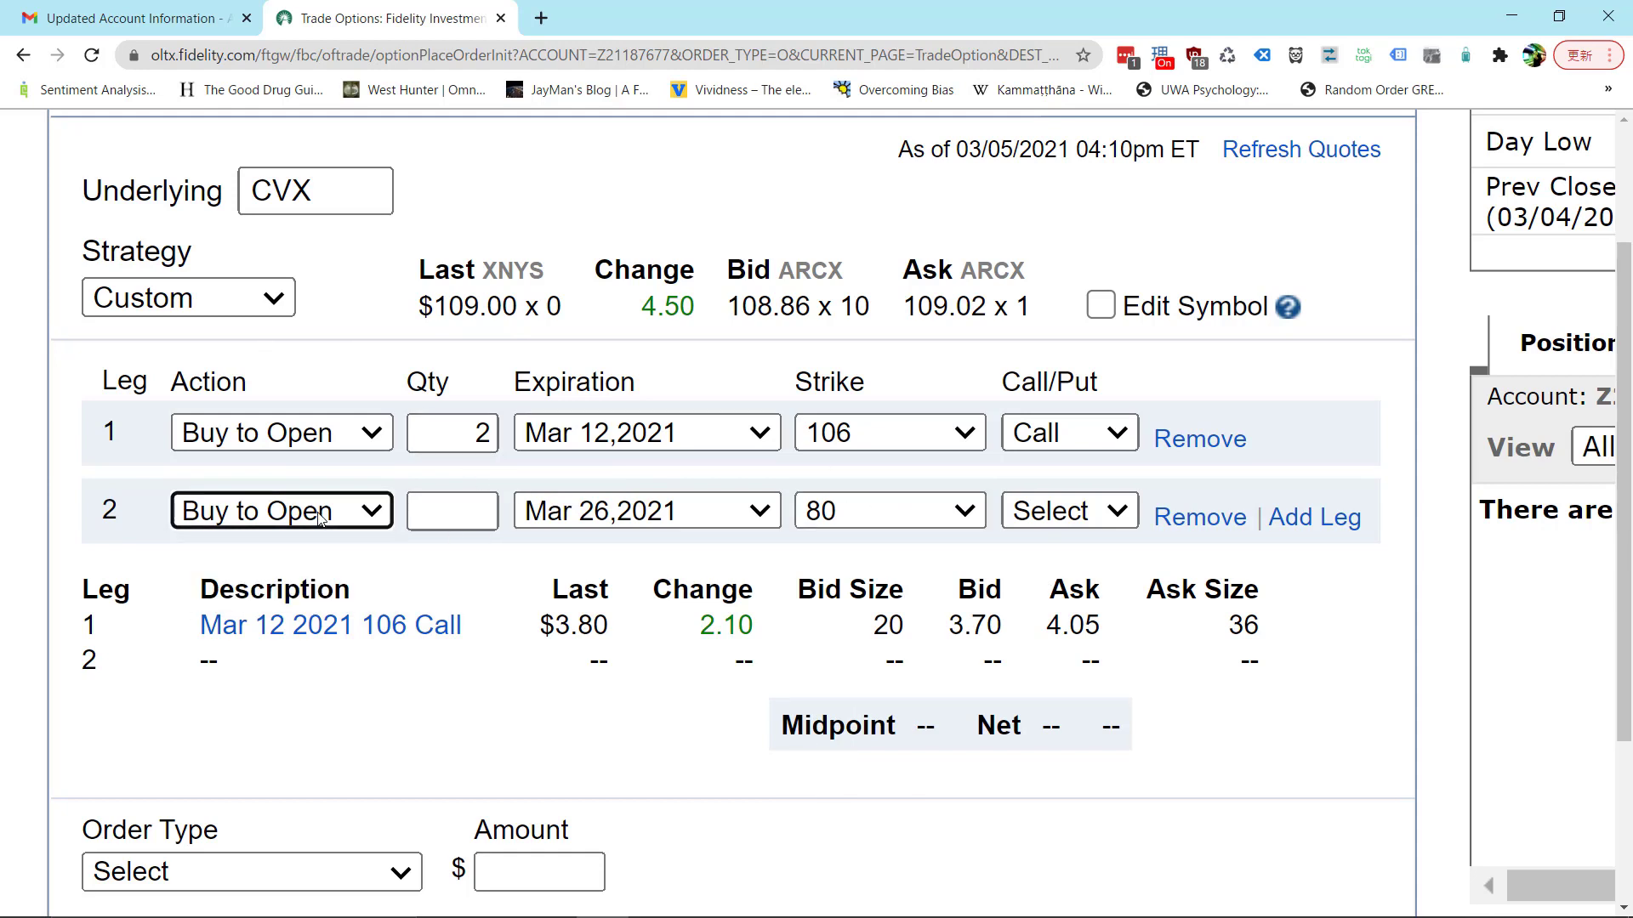
Step: Make the second leg a Put with a quantity of 2
click(1068, 511)
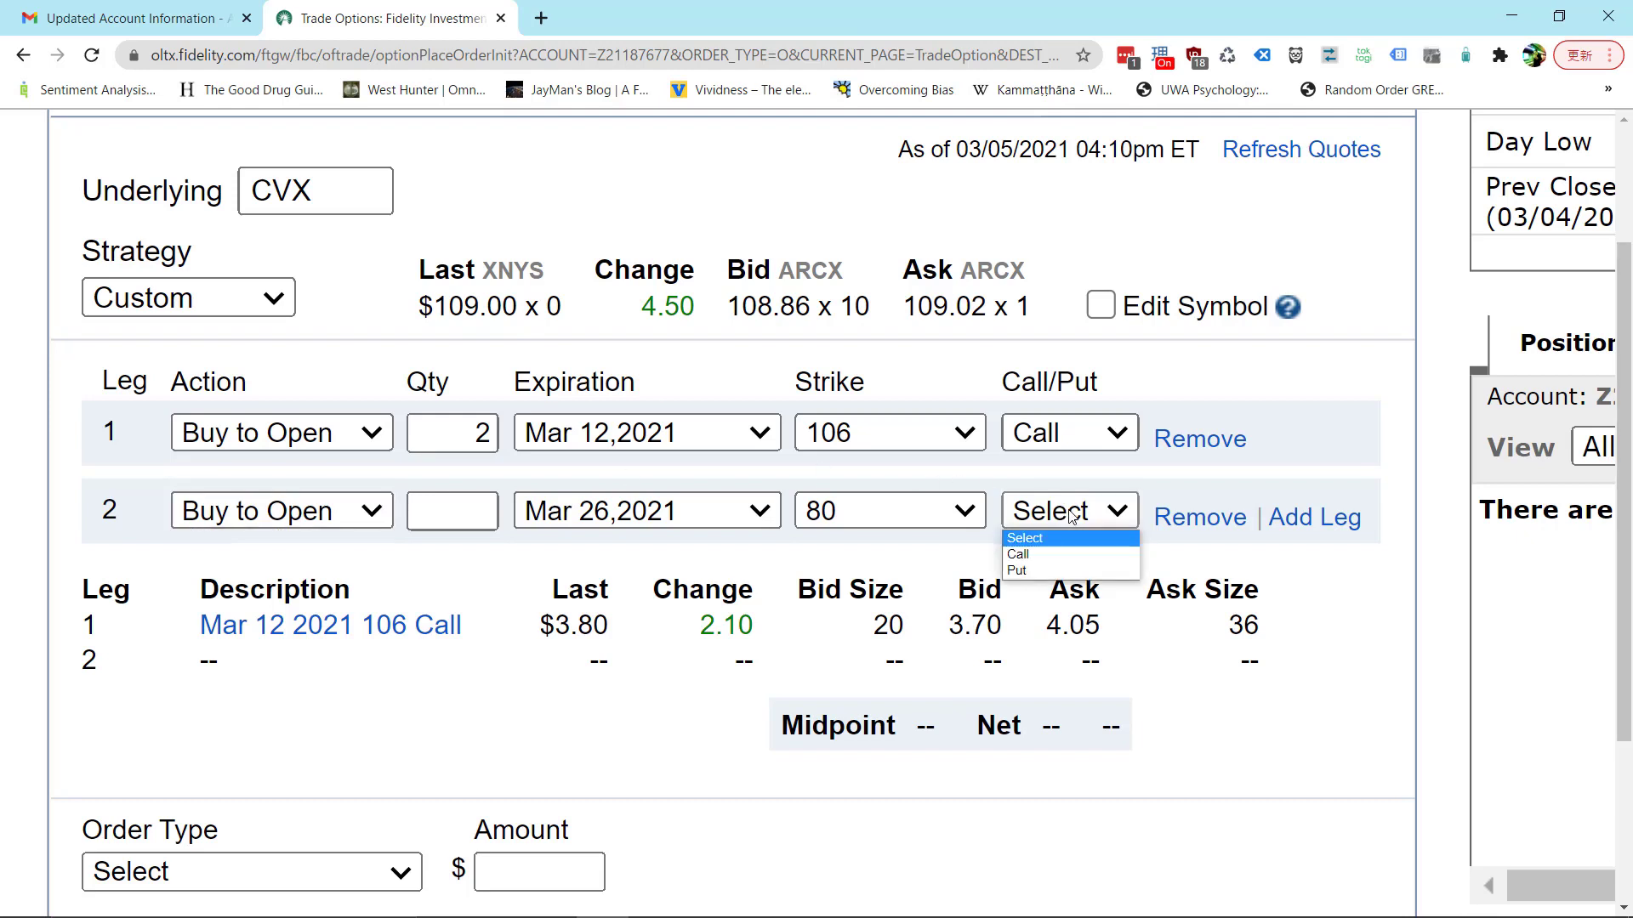
click(1039, 570)
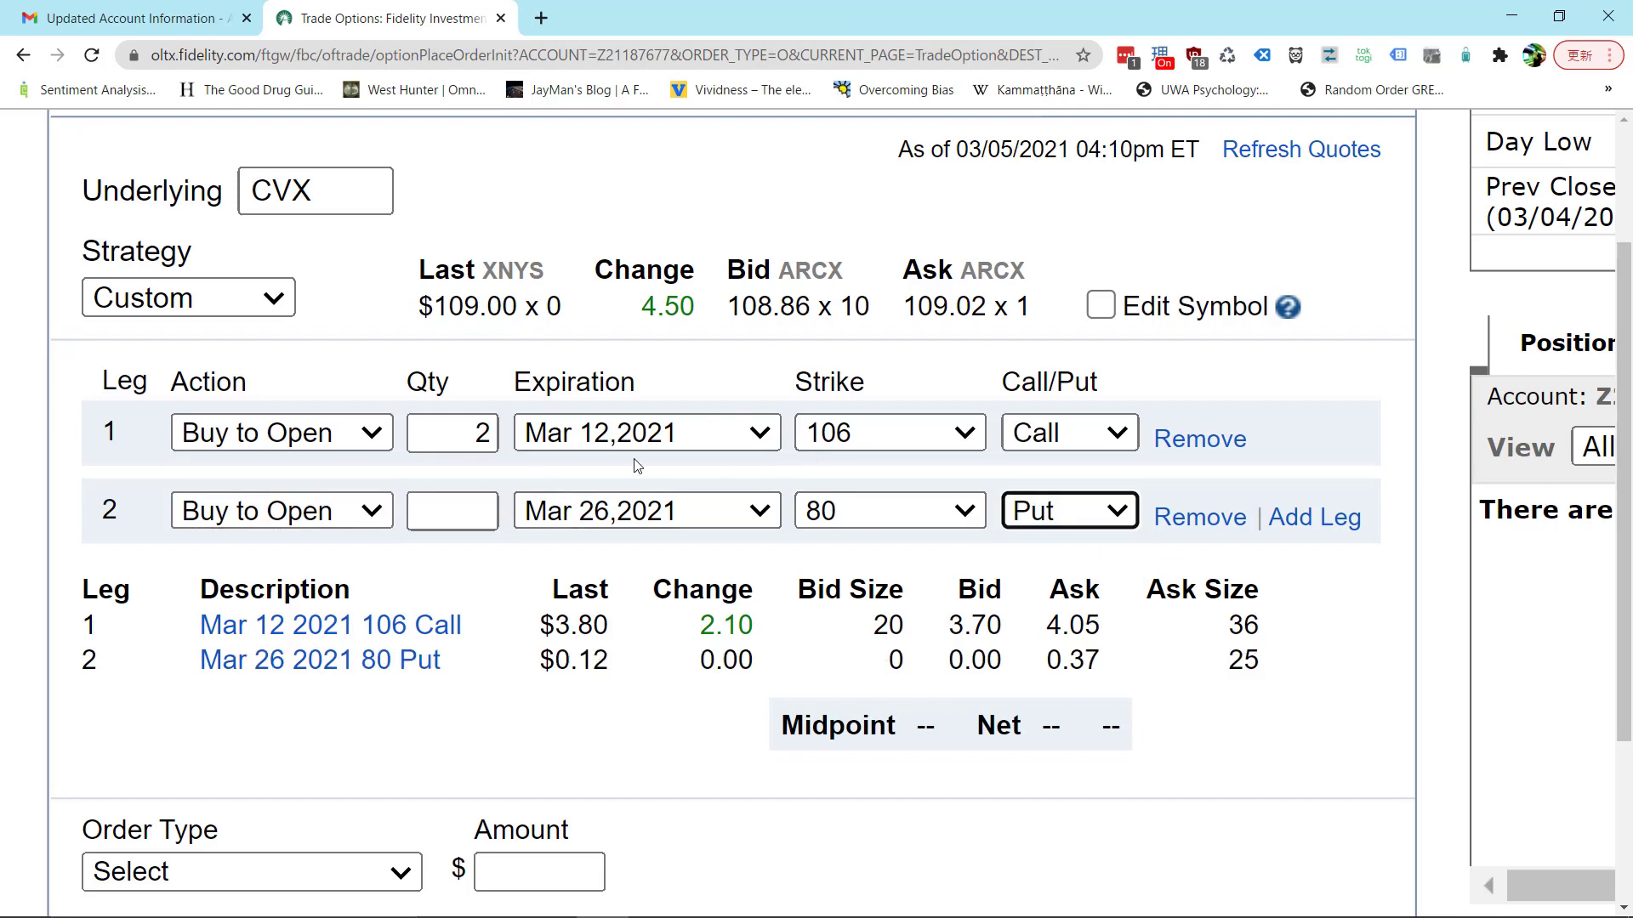
click(487, 527)
text(2)
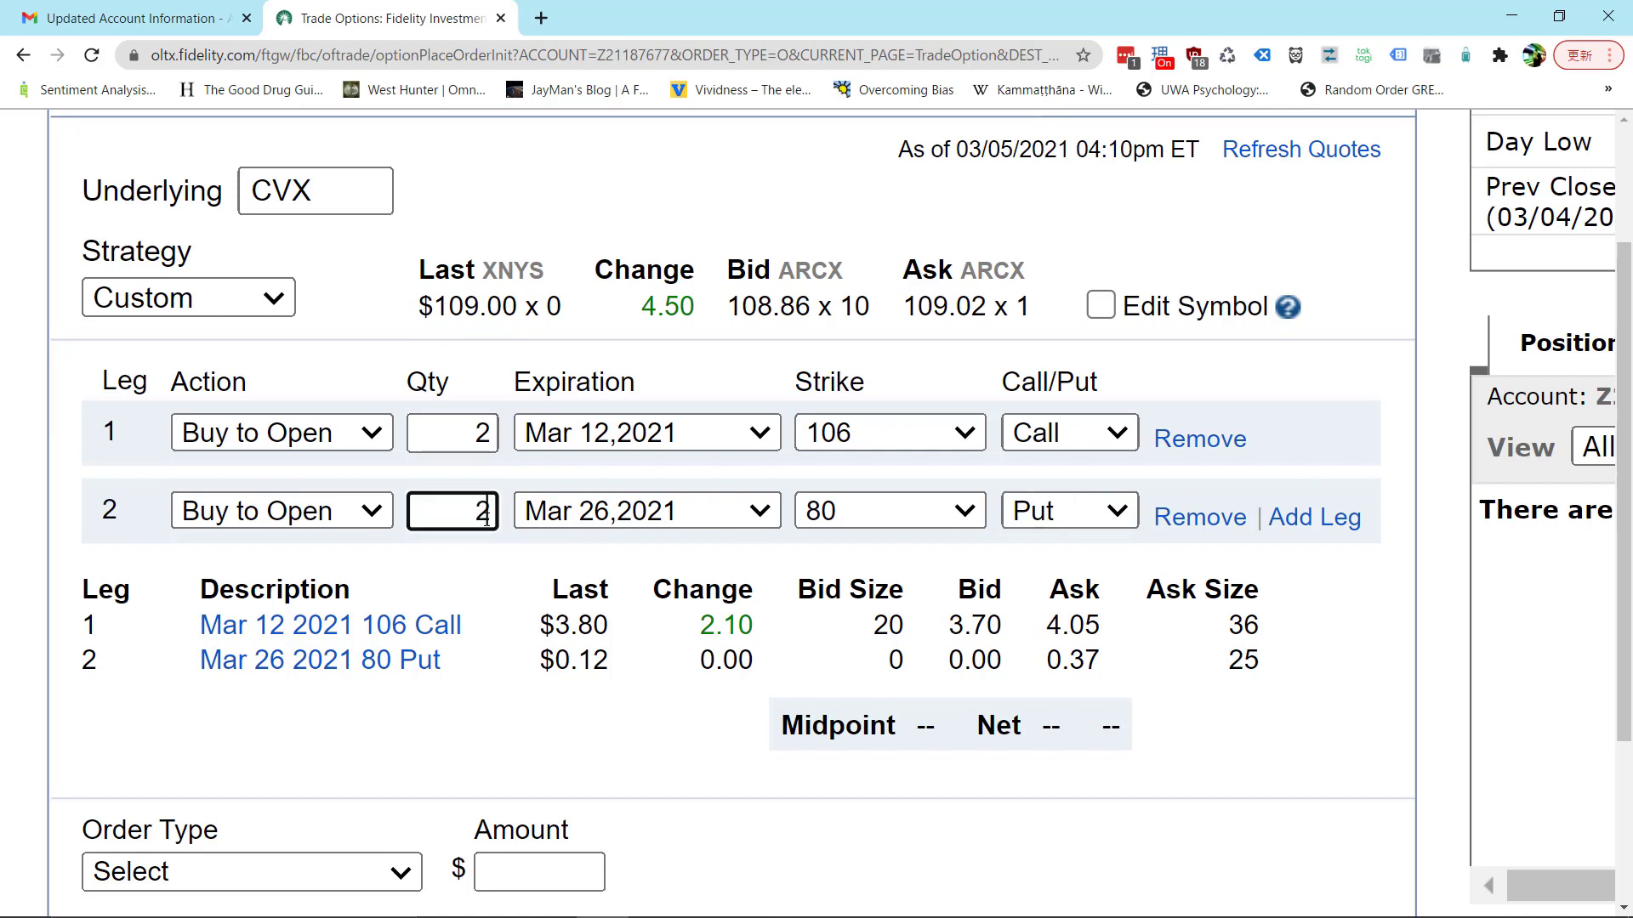
click(532, 556)
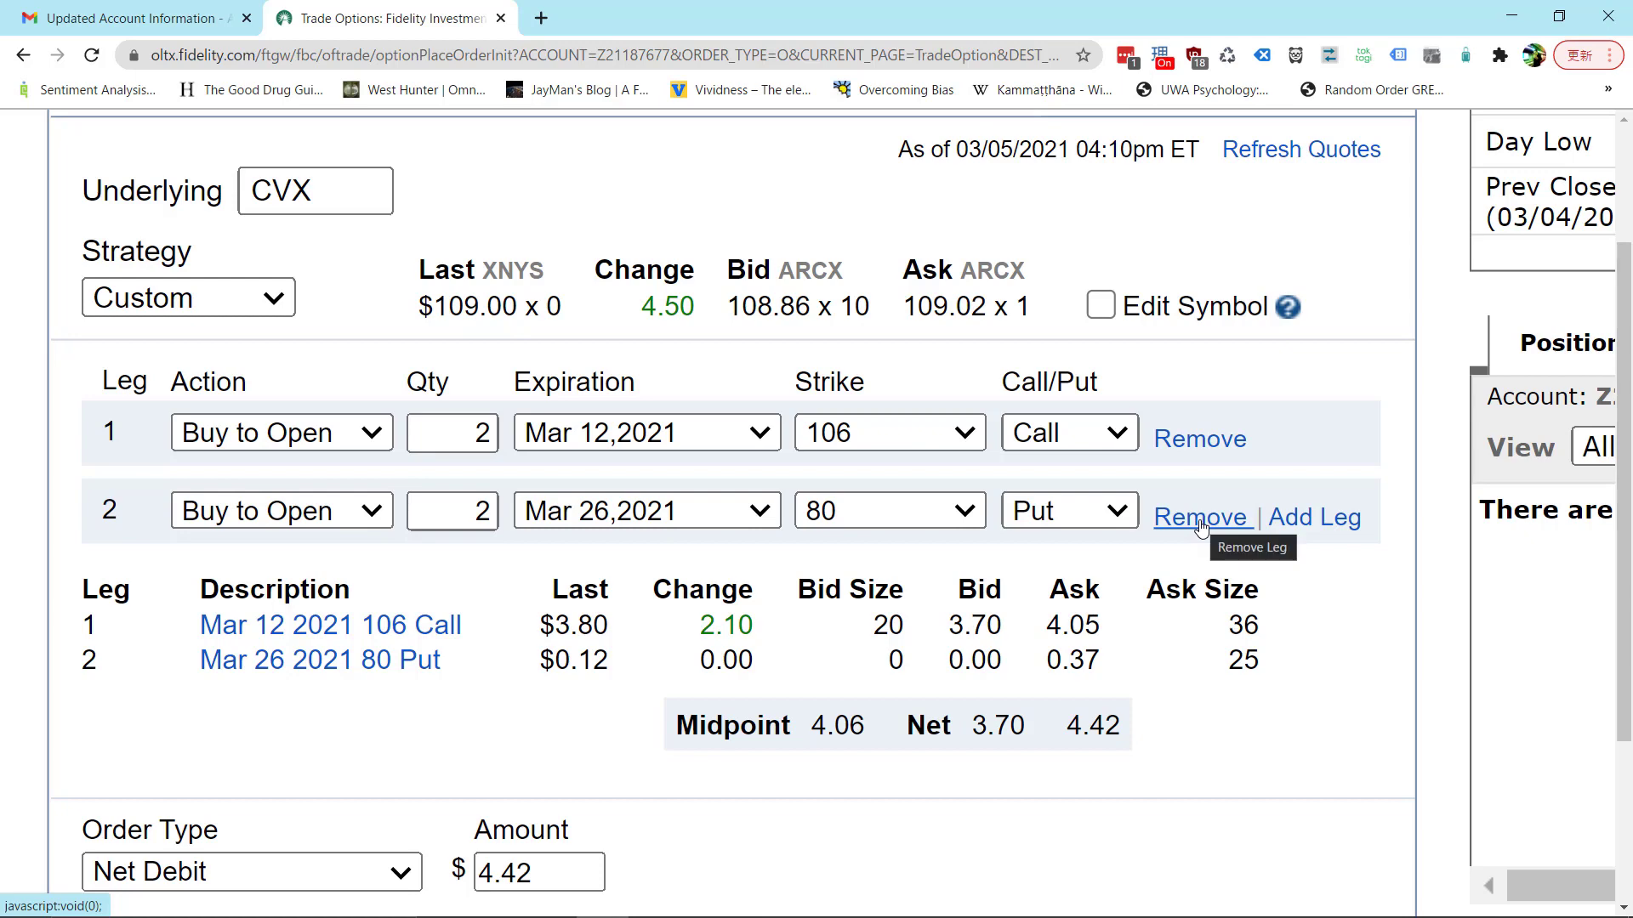
Step: Add an empty third leg, and remove both the third and second legs from the order
click(1314, 517)
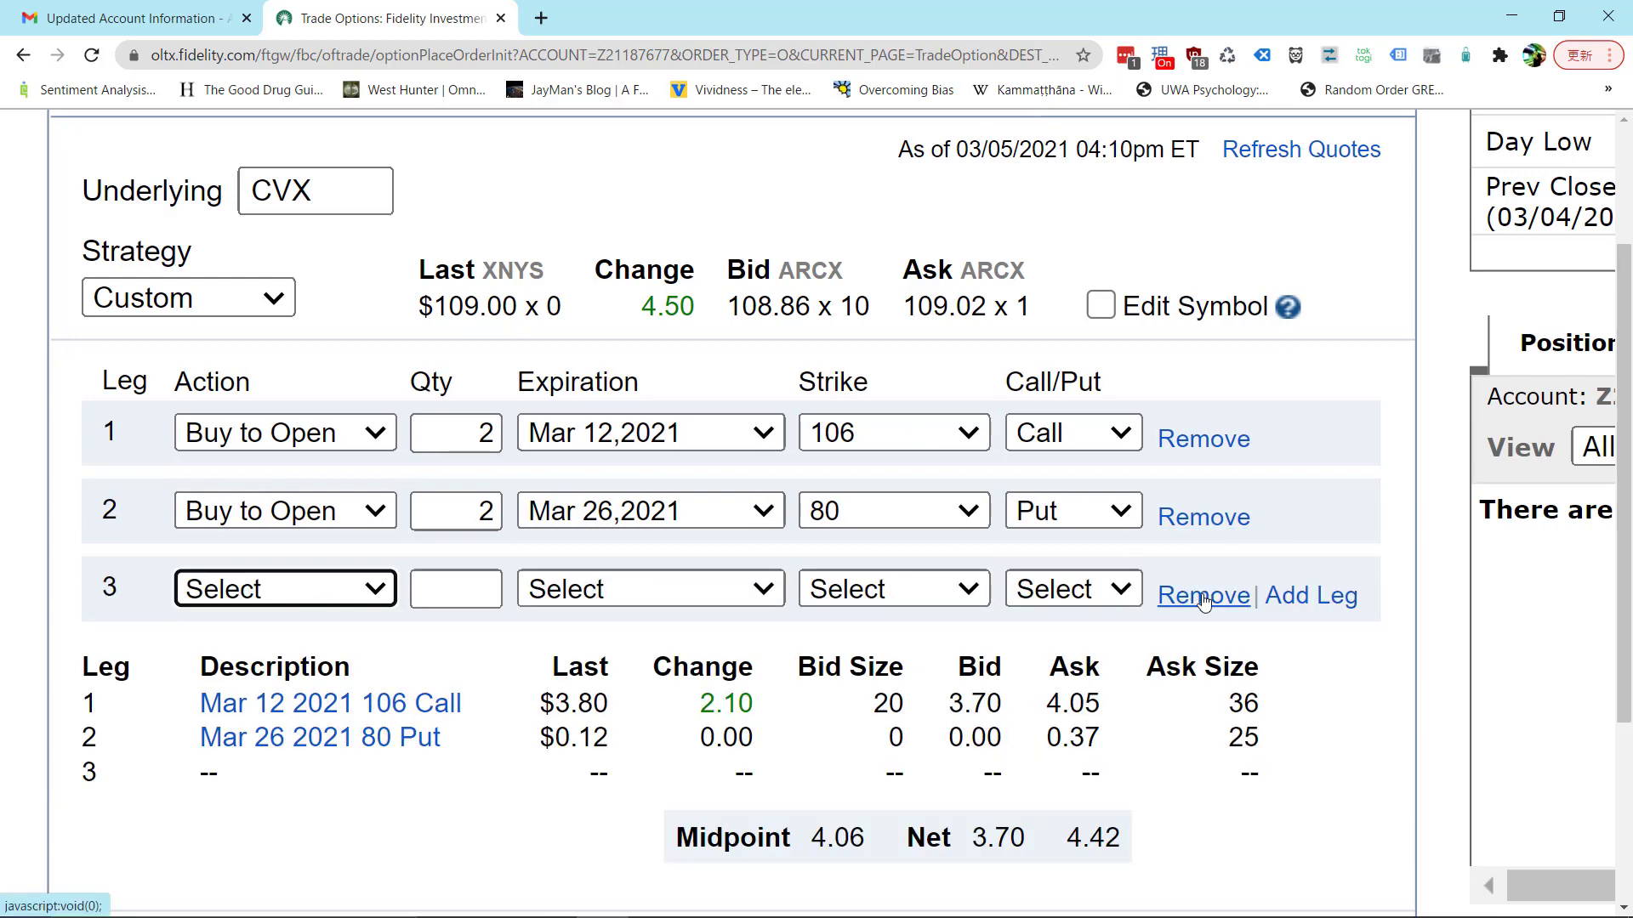
click(1204, 598)
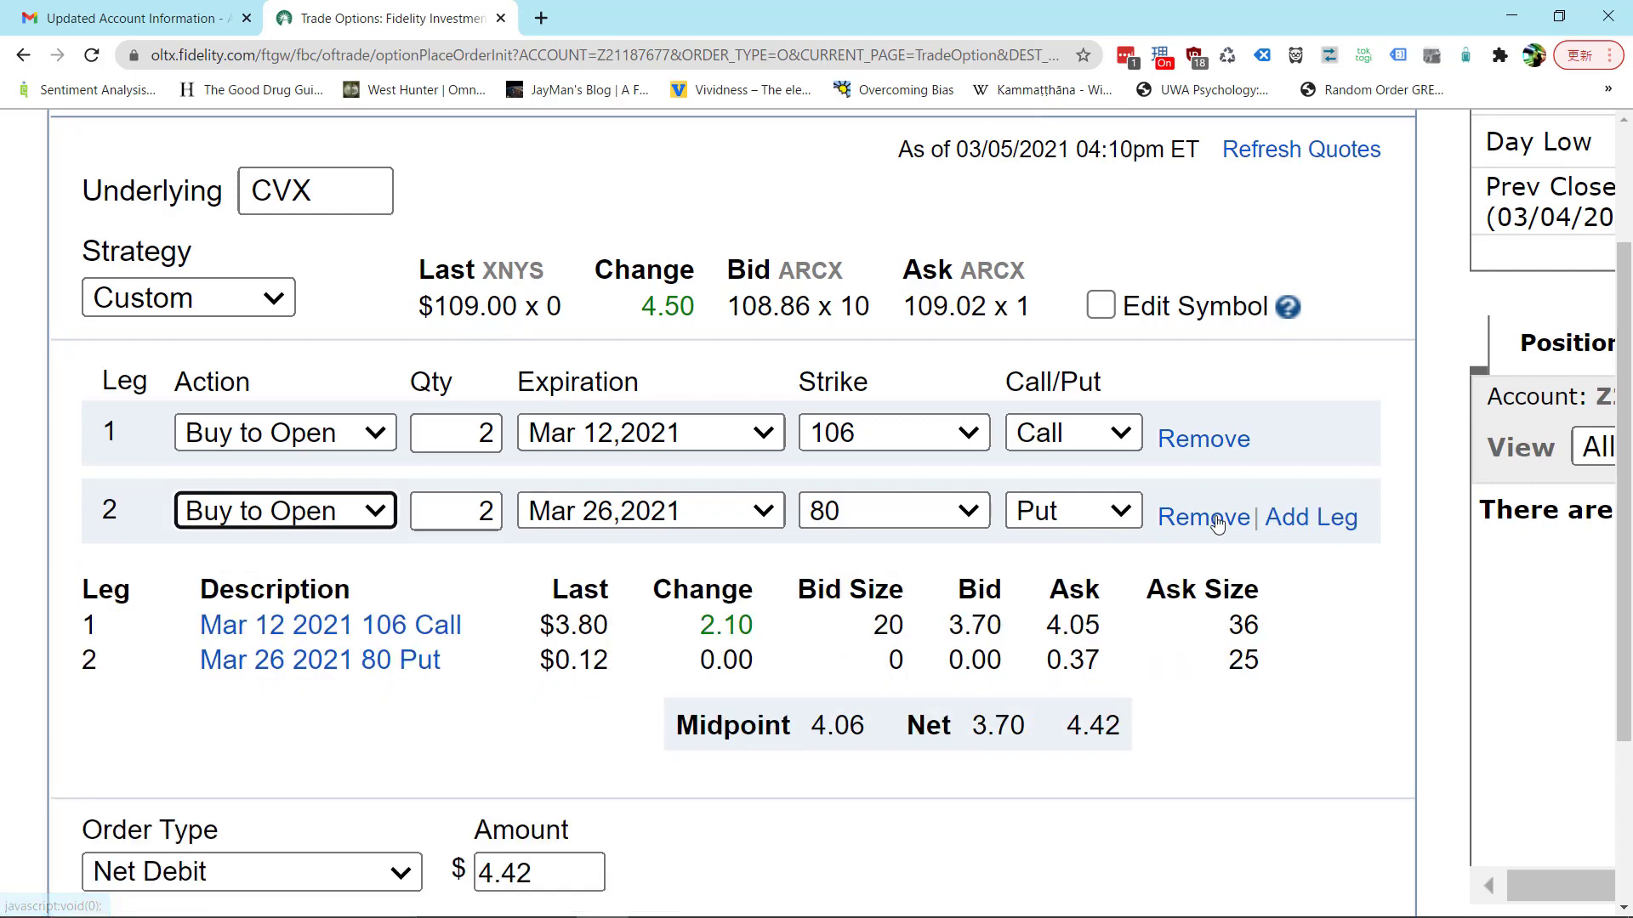
click(1220, 519)
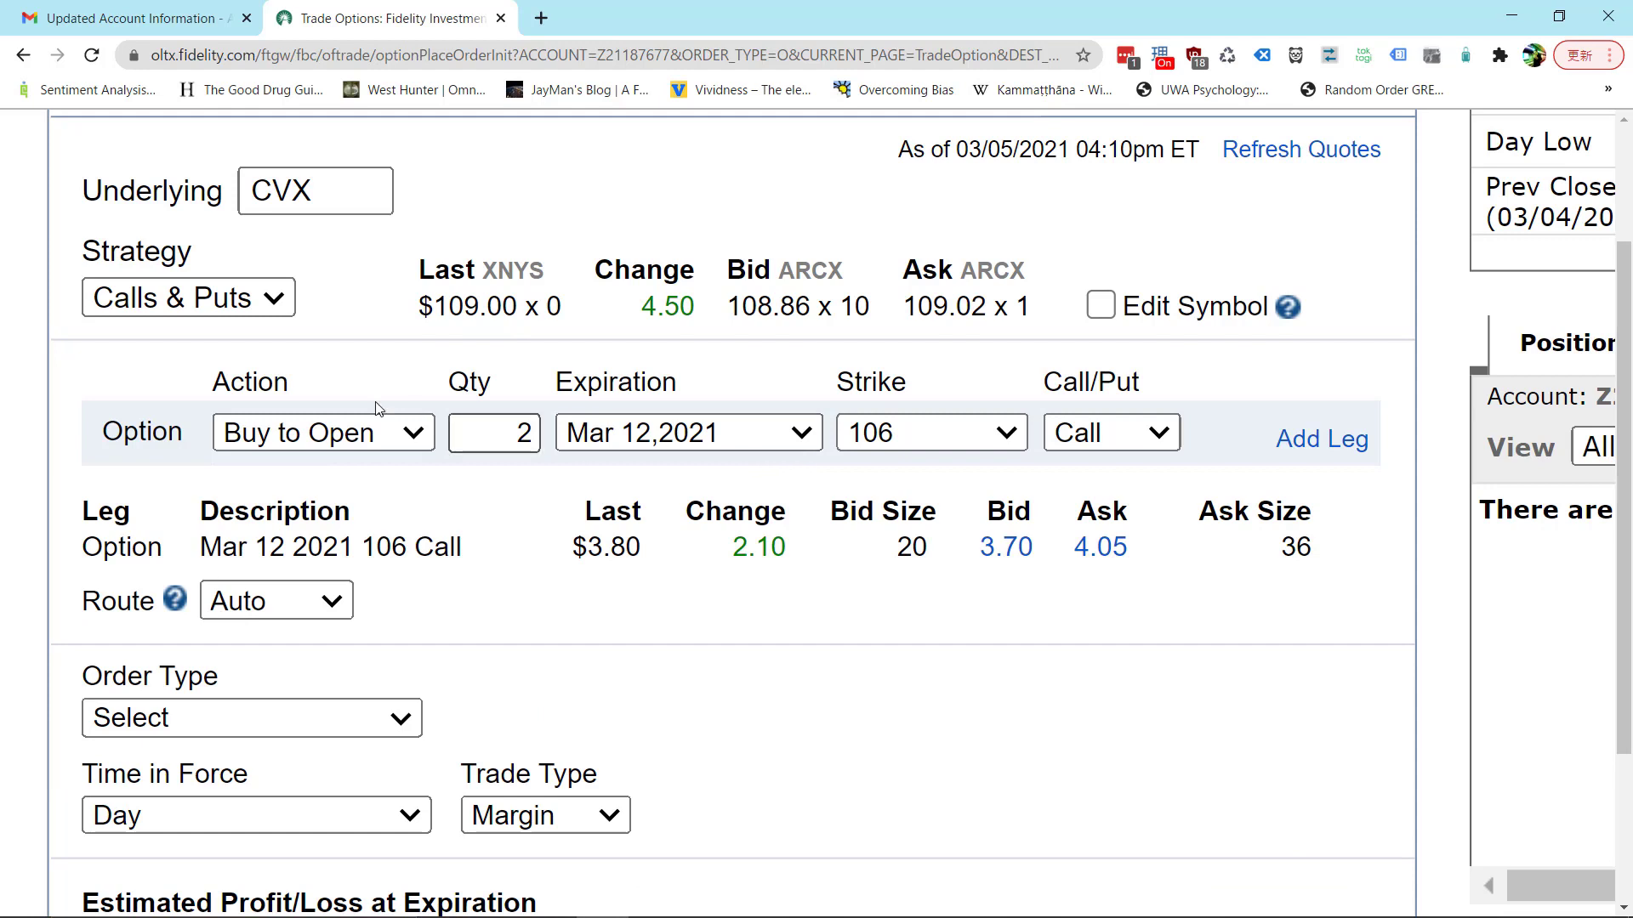
Step: Review the quantity, expiration and strike fields of the single-leg call order
double_click(461, 387)
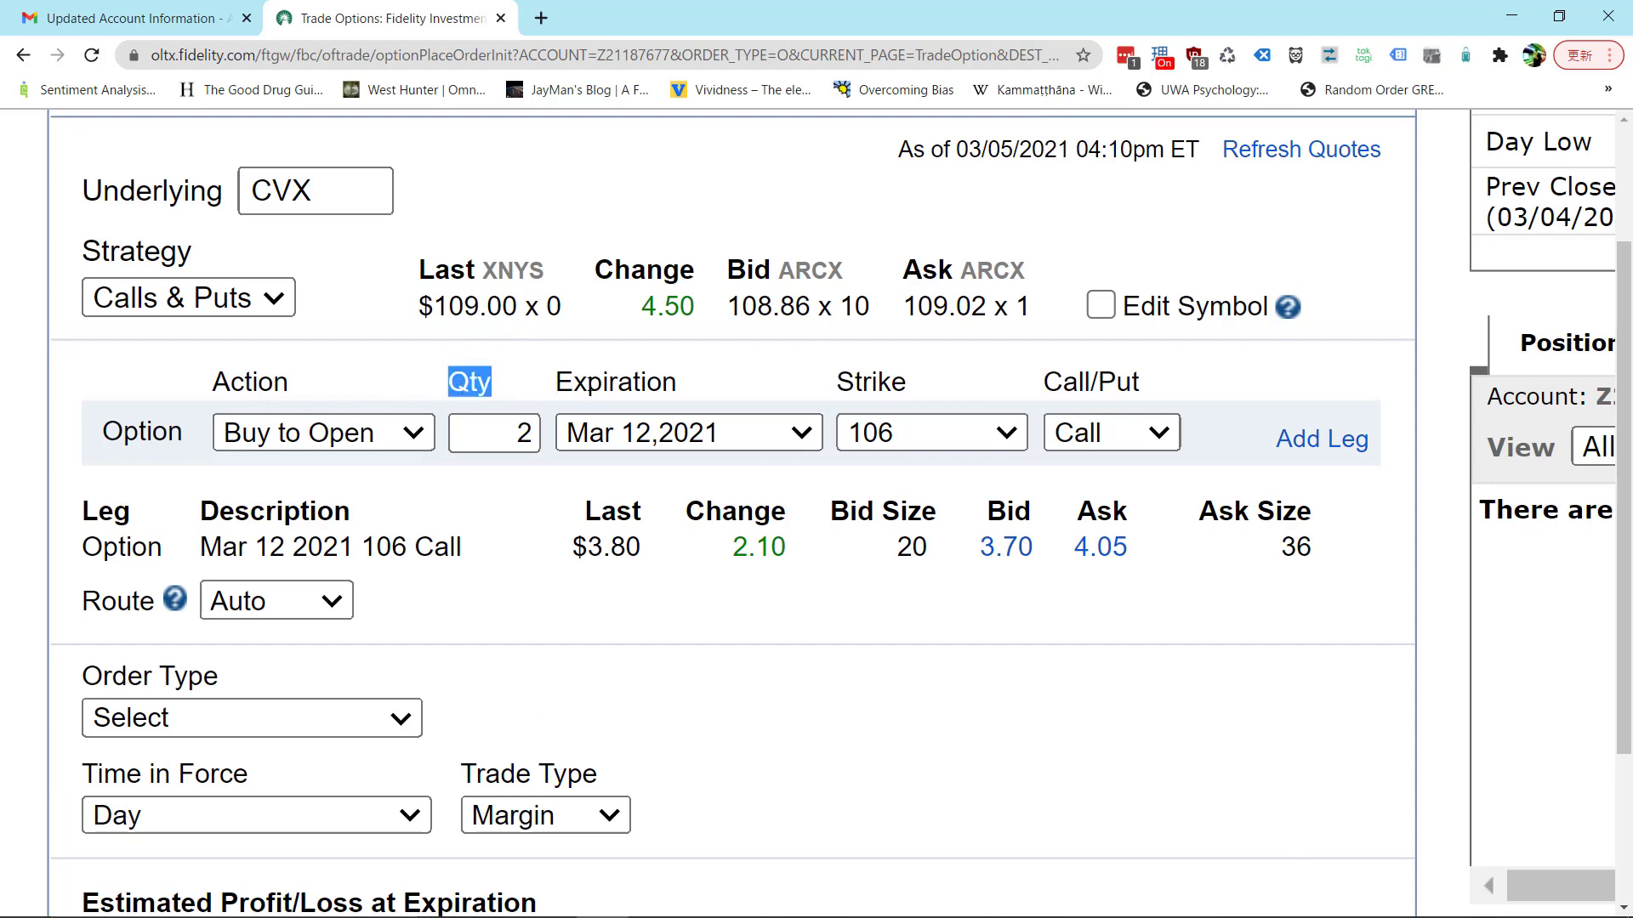
double_click(616, 382)
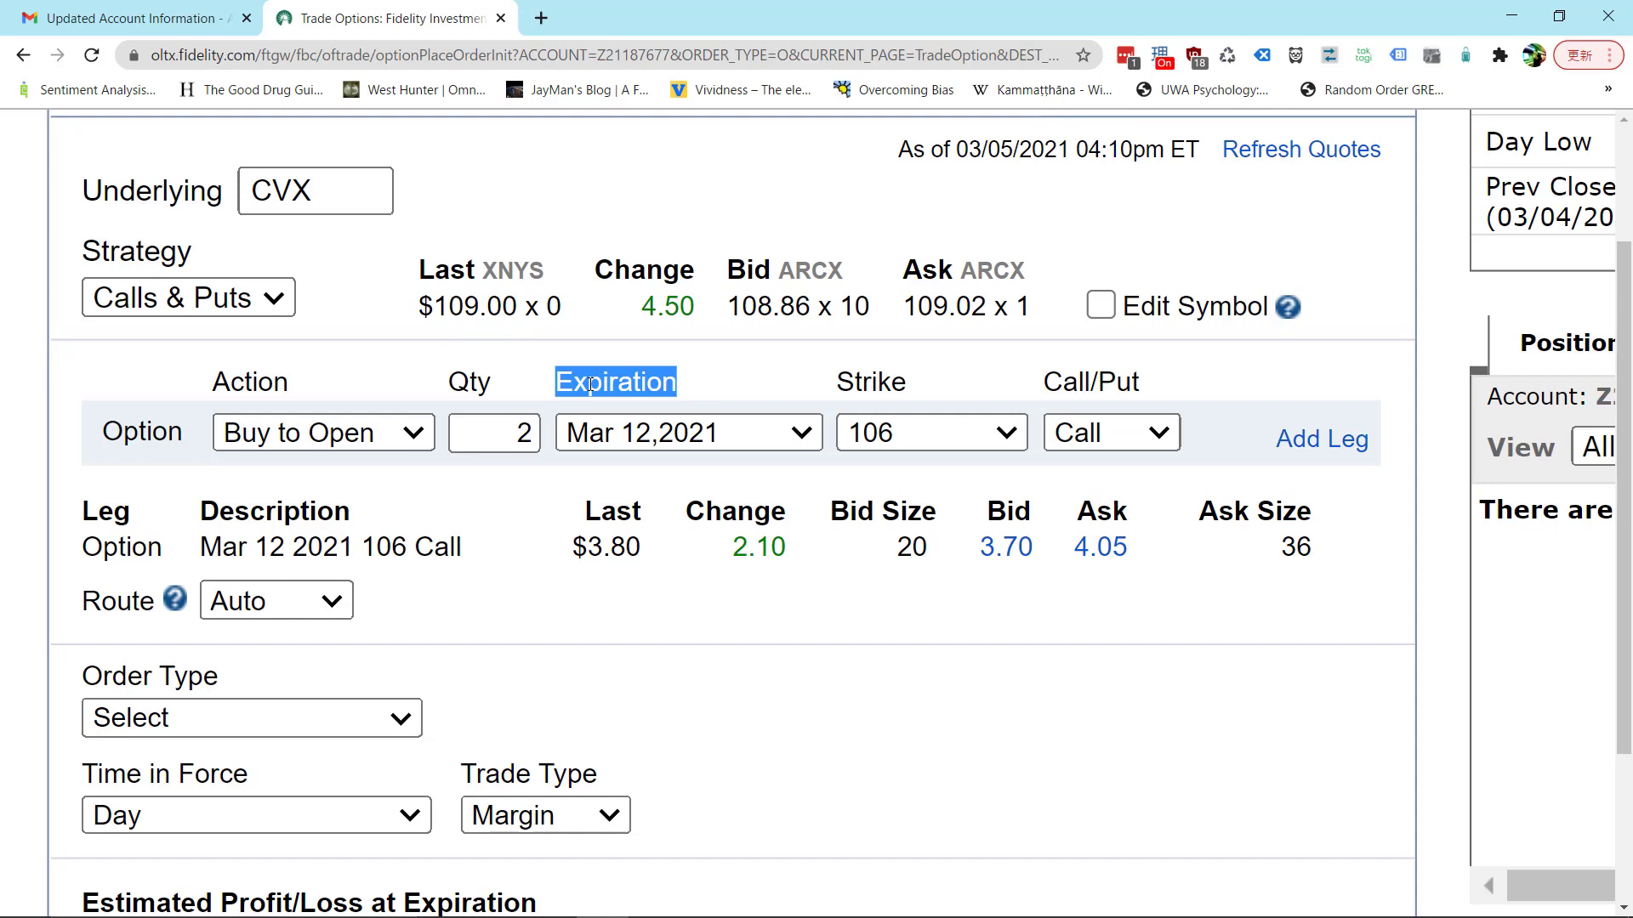
double_click(886, 387)
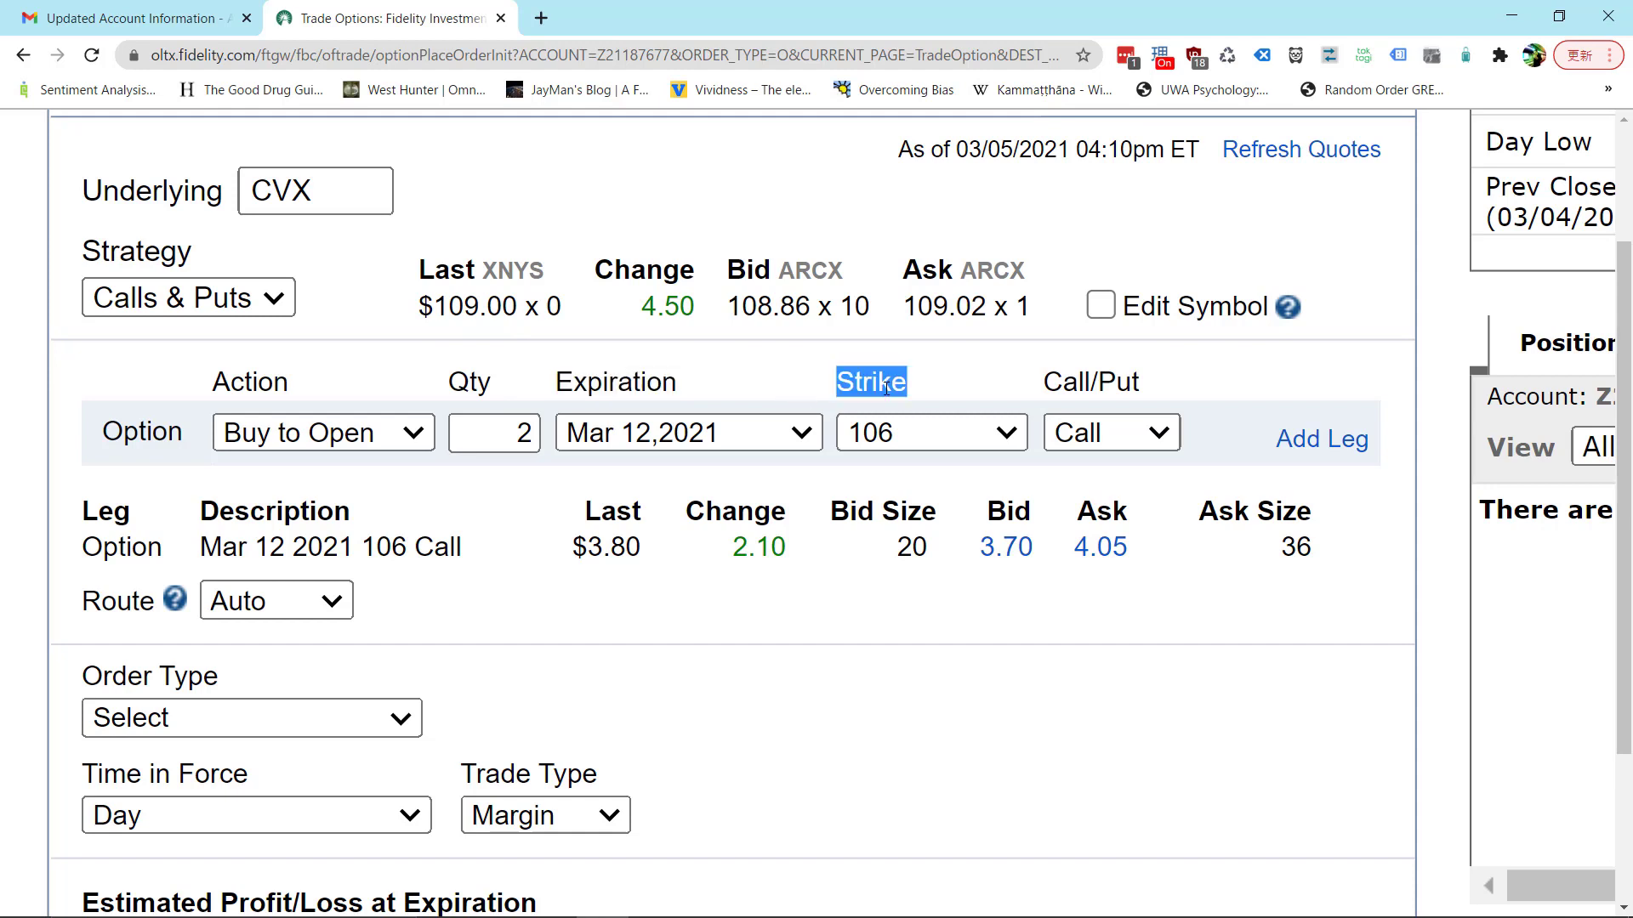
click(903, 449)
click(904, 449)
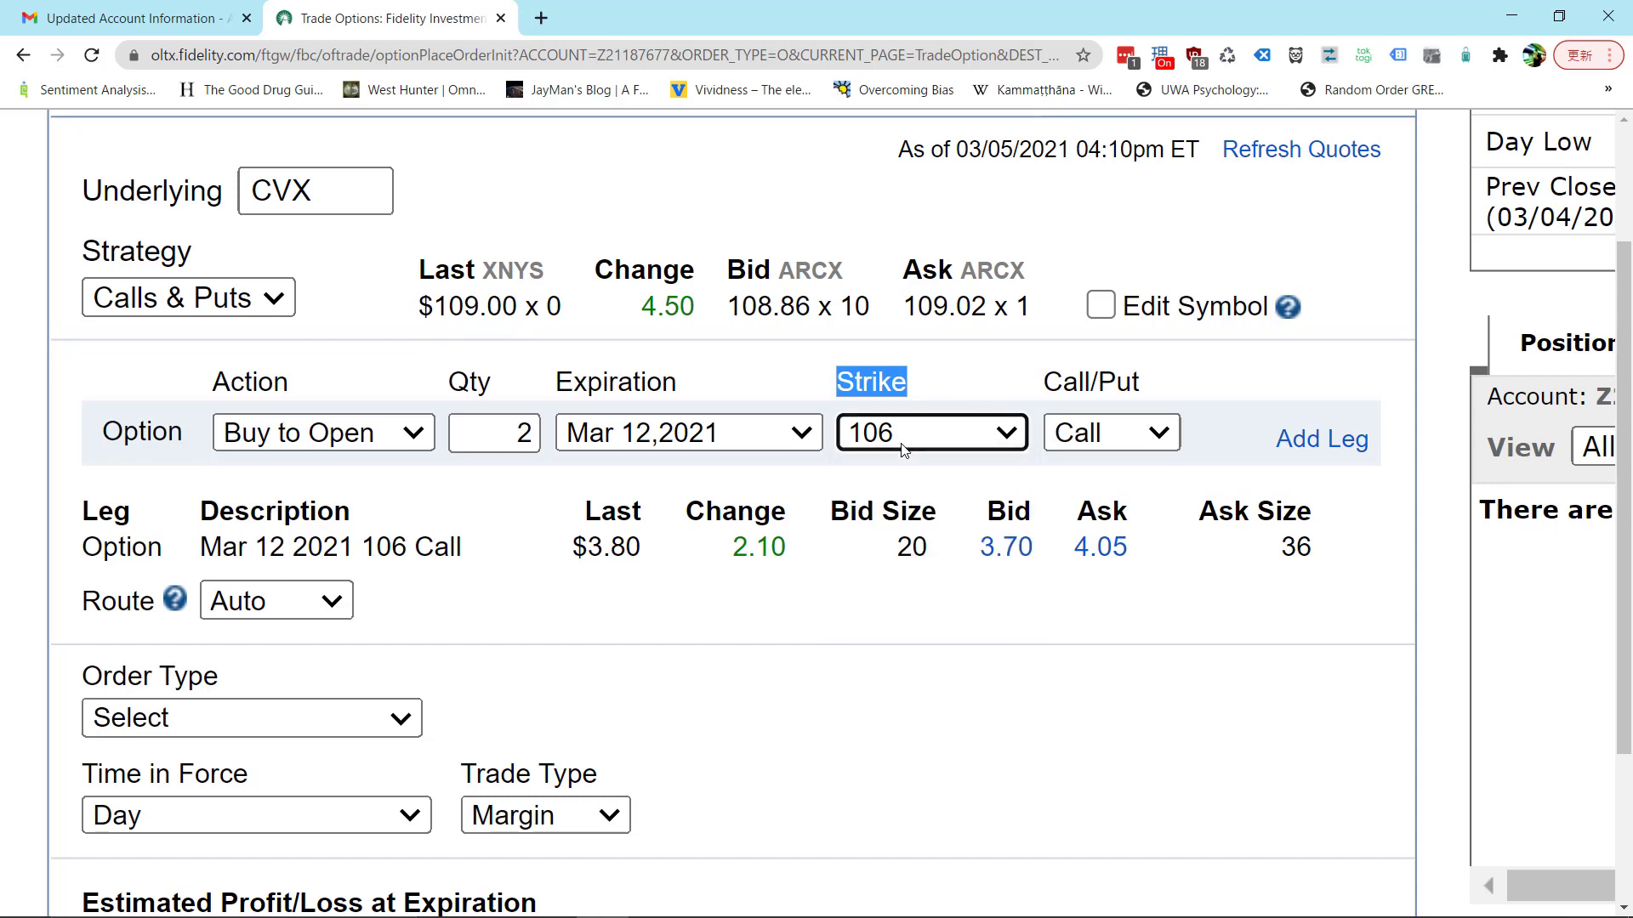
Step: Compare the call's strike with Chevron's last price, and check the strike and option type in the leg description
double_click(443, 320)
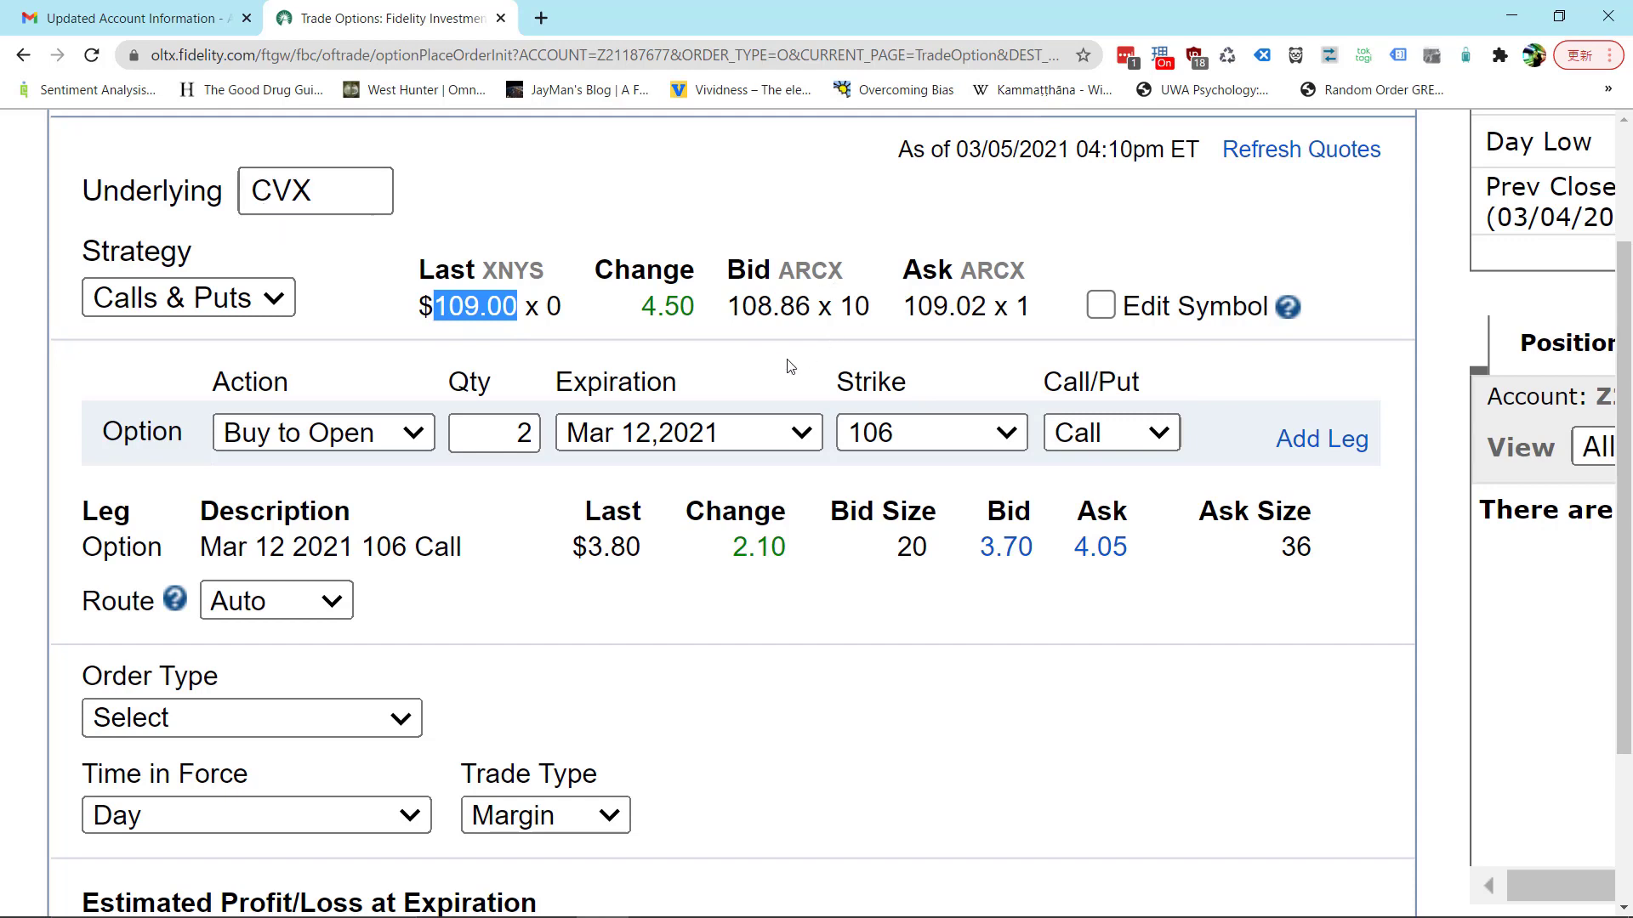
click(1121, 442)
click(849, 389)
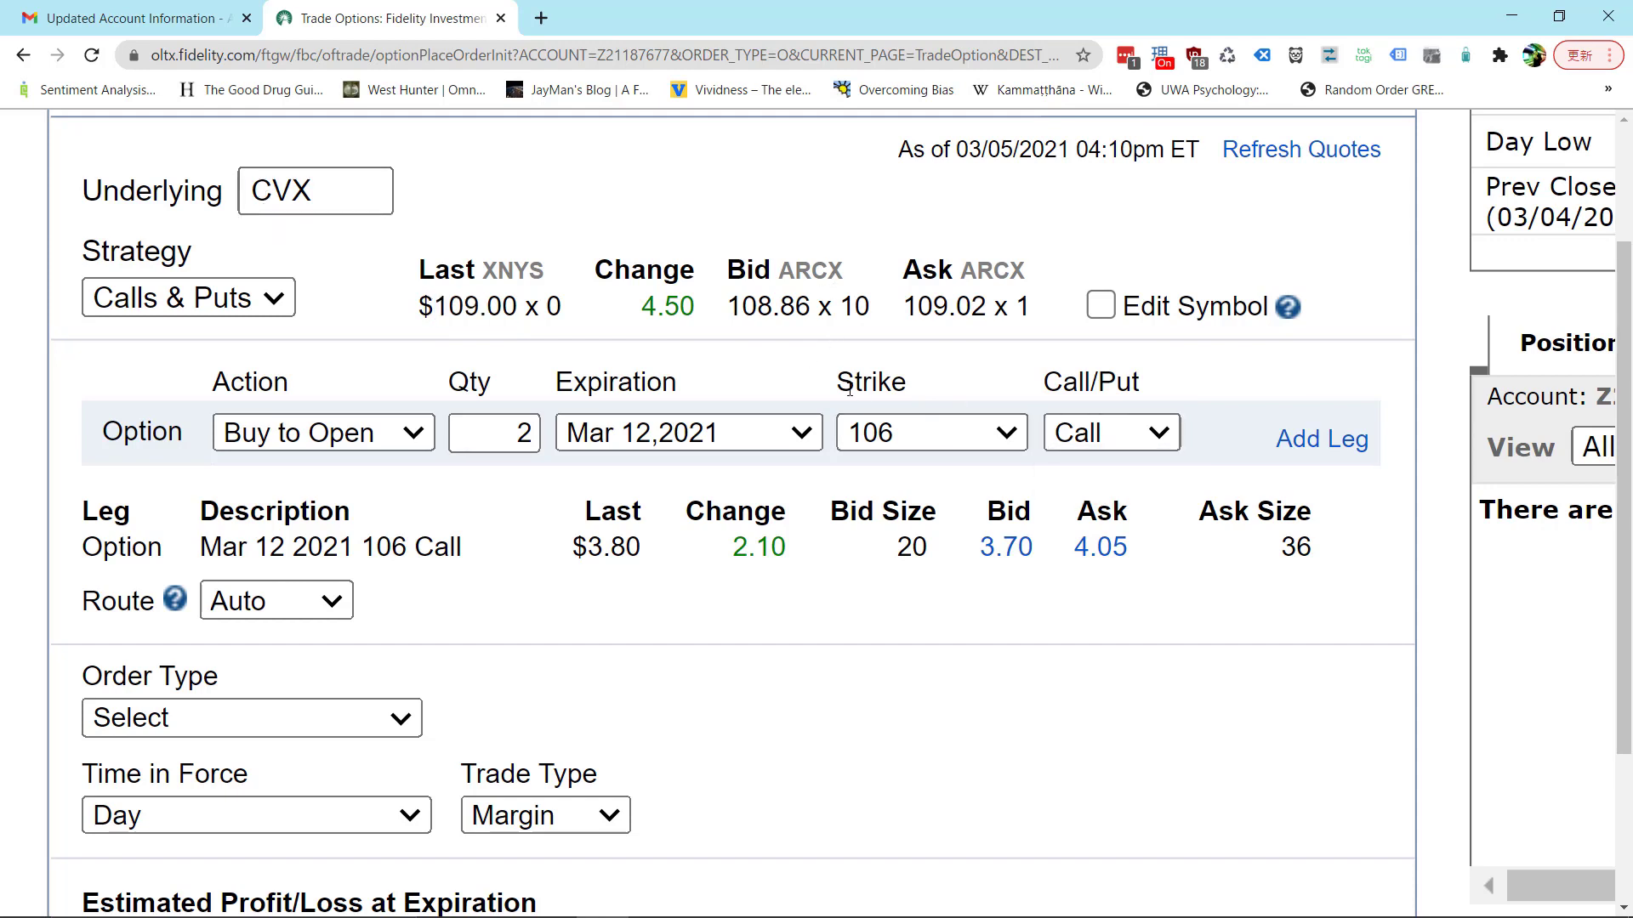
click(946, 443)
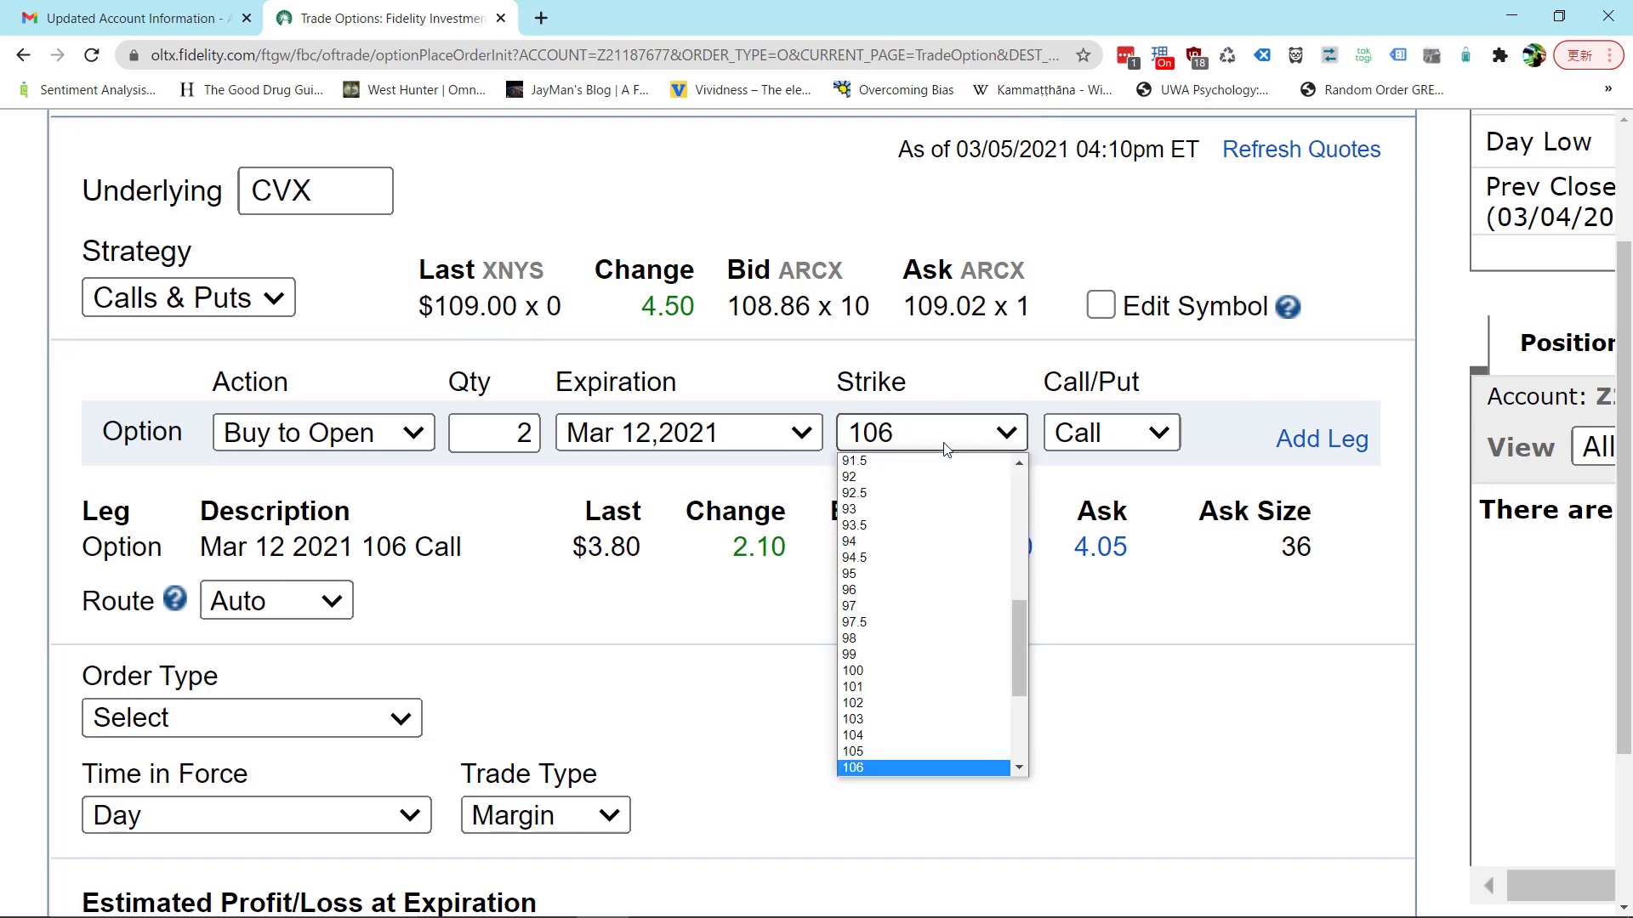
click(945, 446)
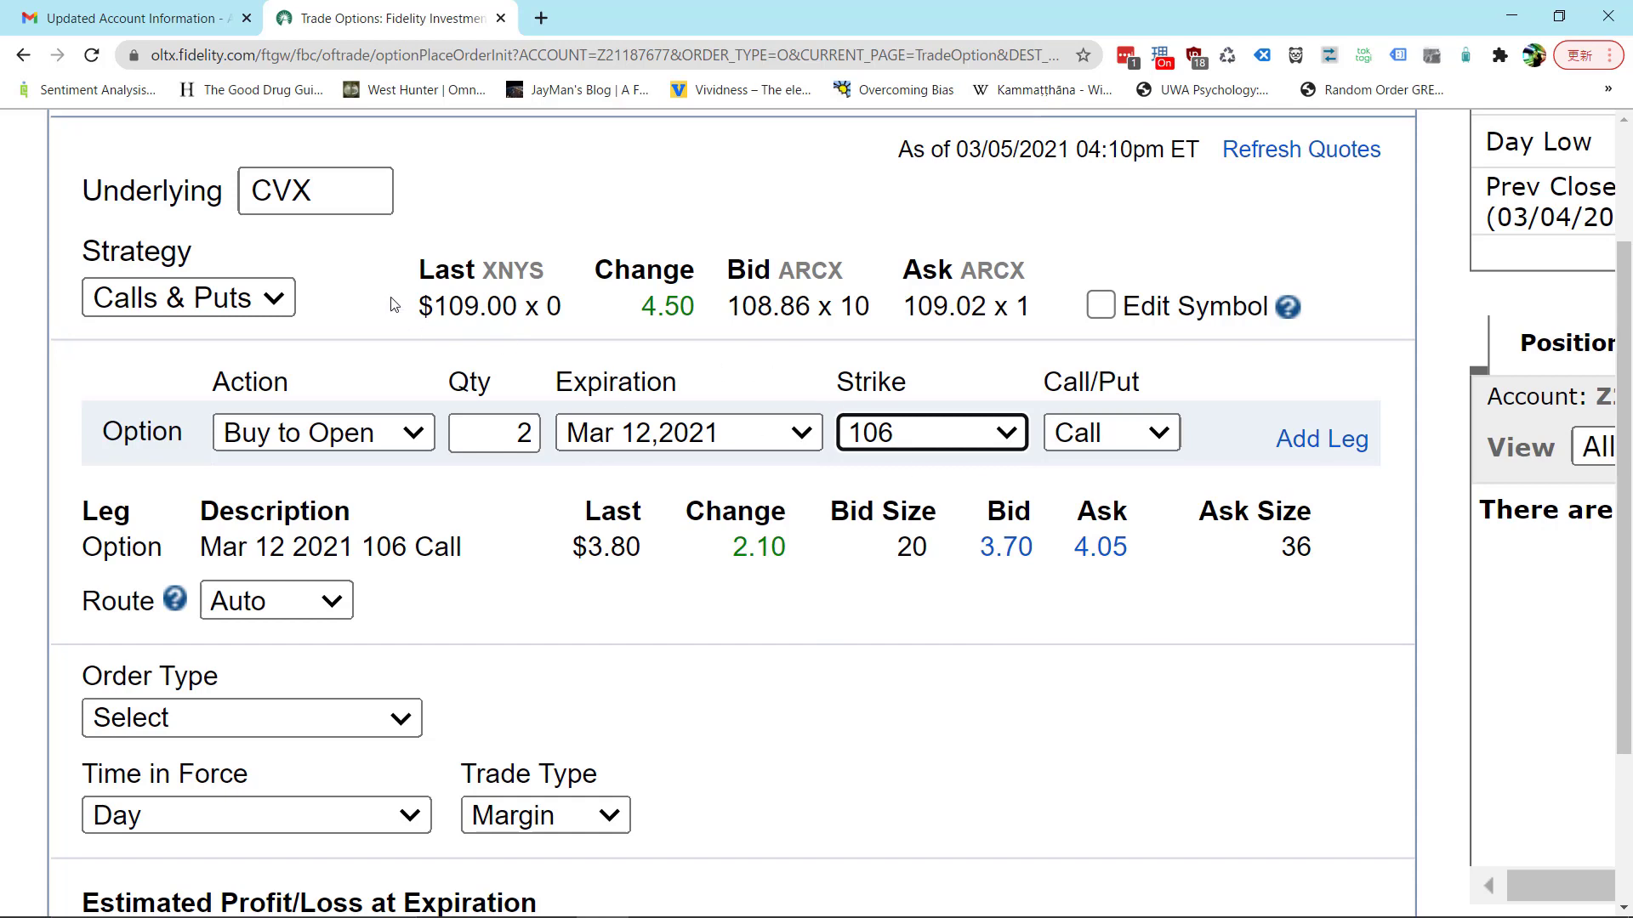
double_click(474, 308)
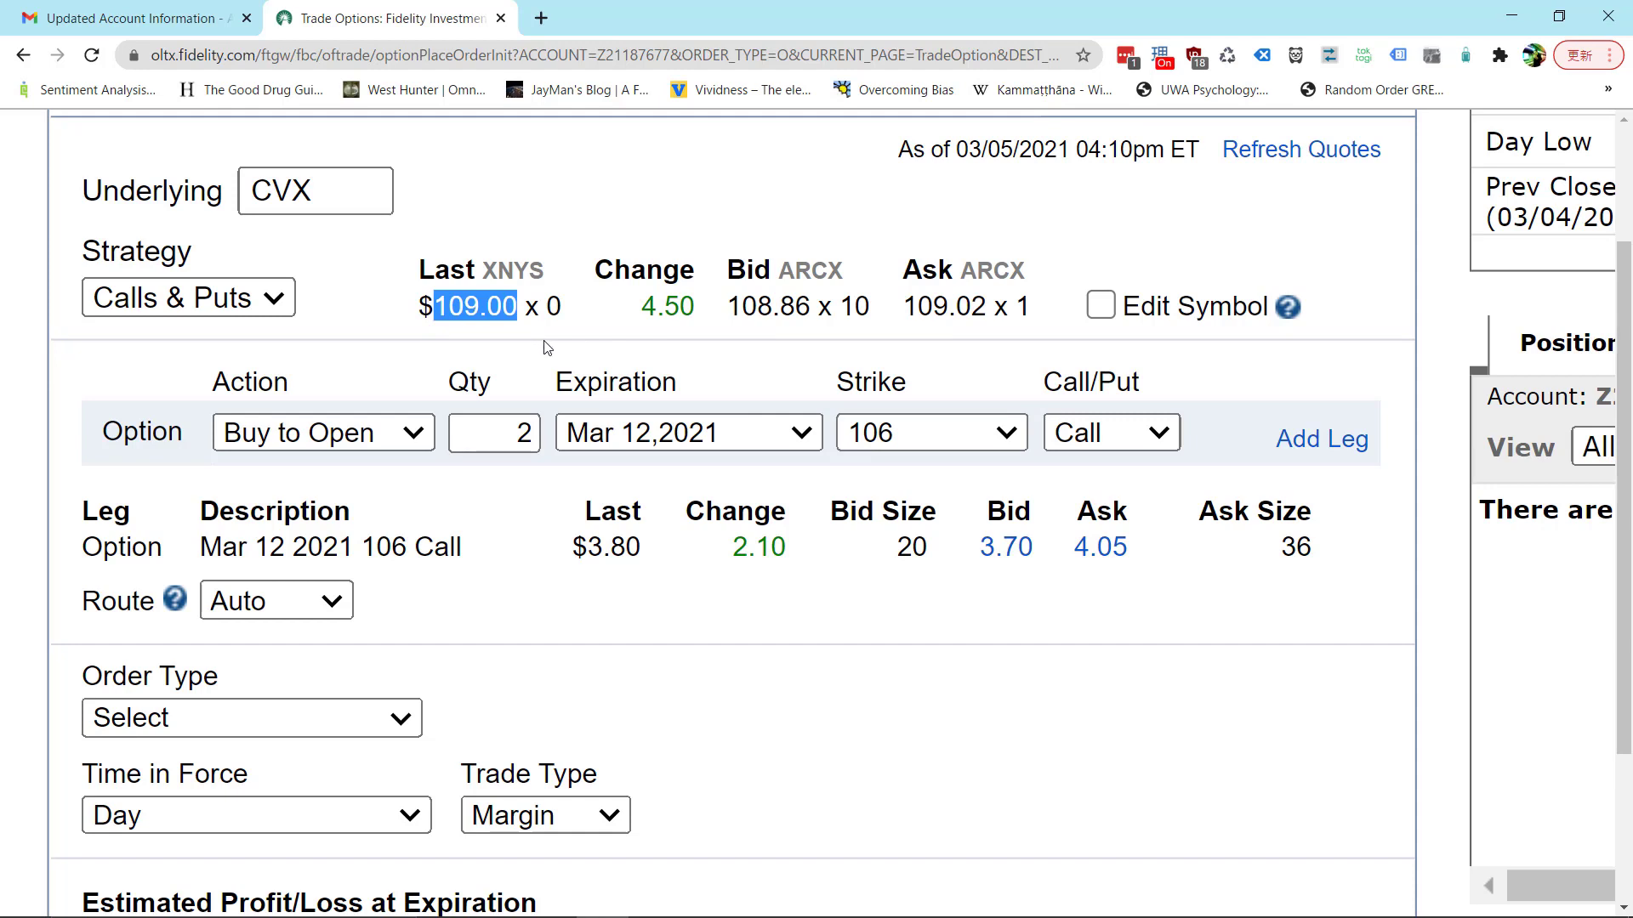
click(918, 382)
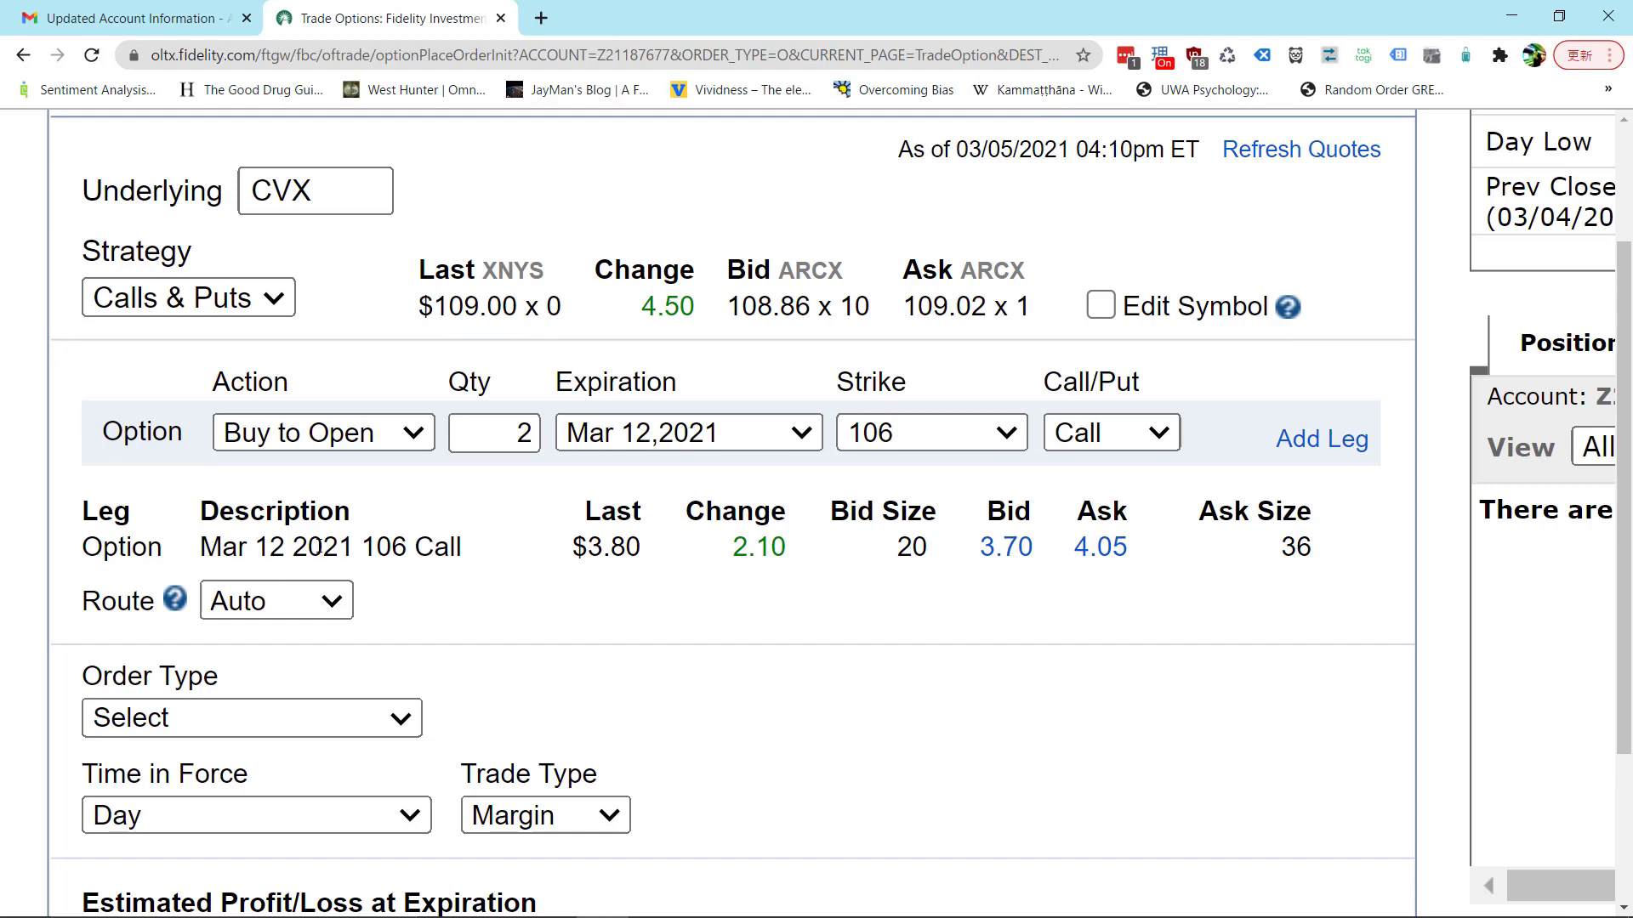
double_click(373, 547)
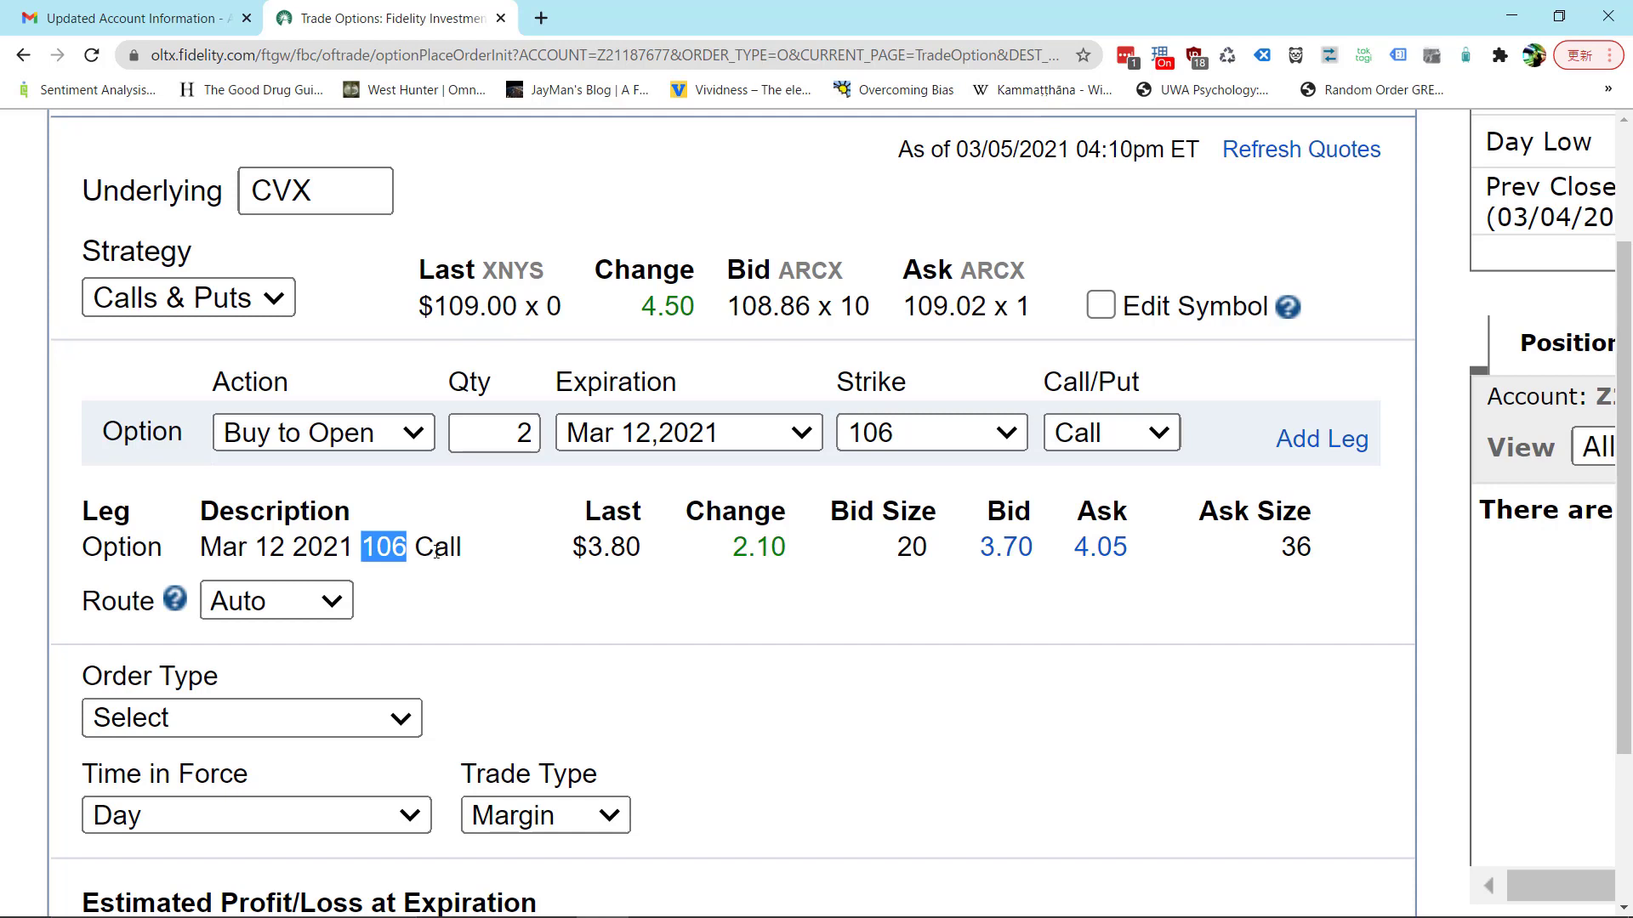
double_click(437, 549)
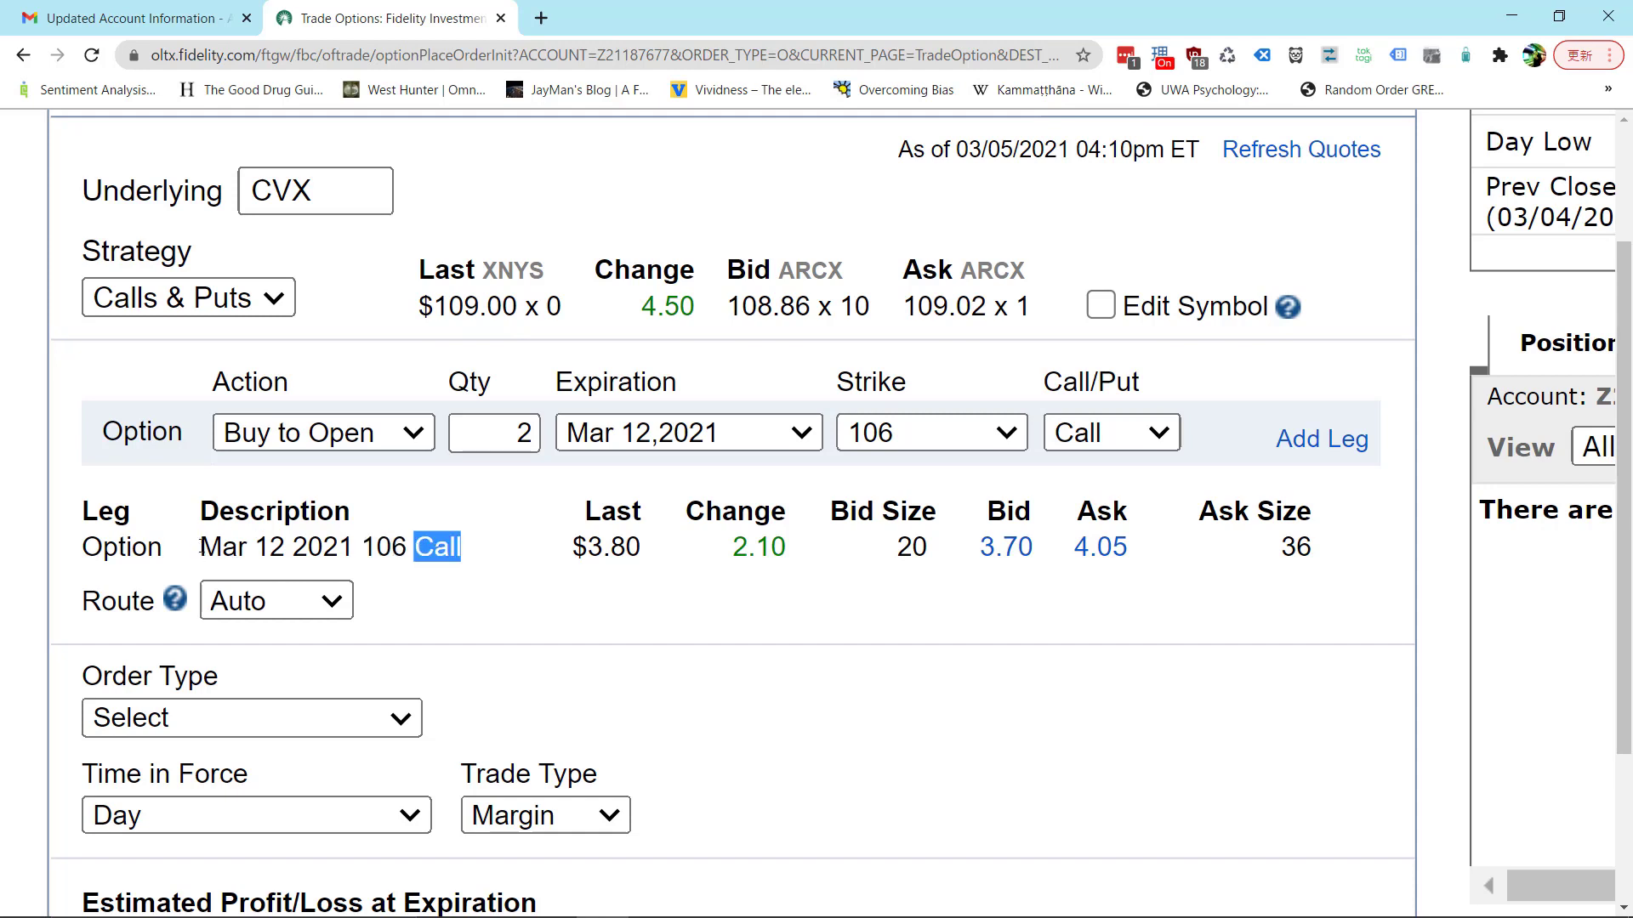
Step: Highlight the call leg's description to check its expiration, strike and option type
drag(202, 547, 462, 569)
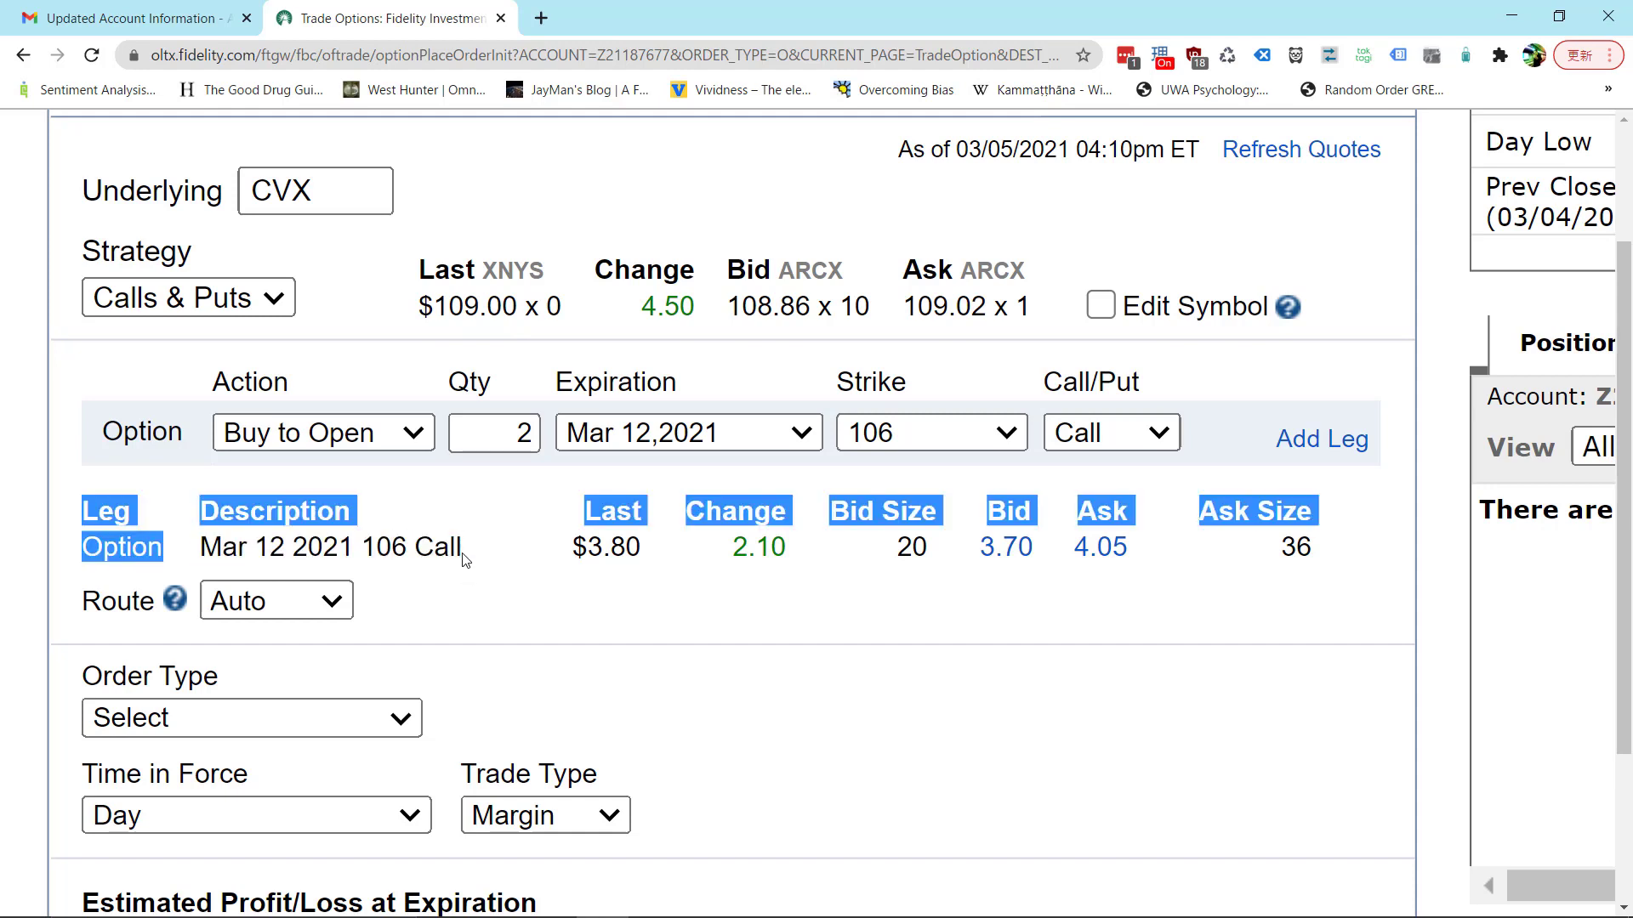
triple_click(459, 549)
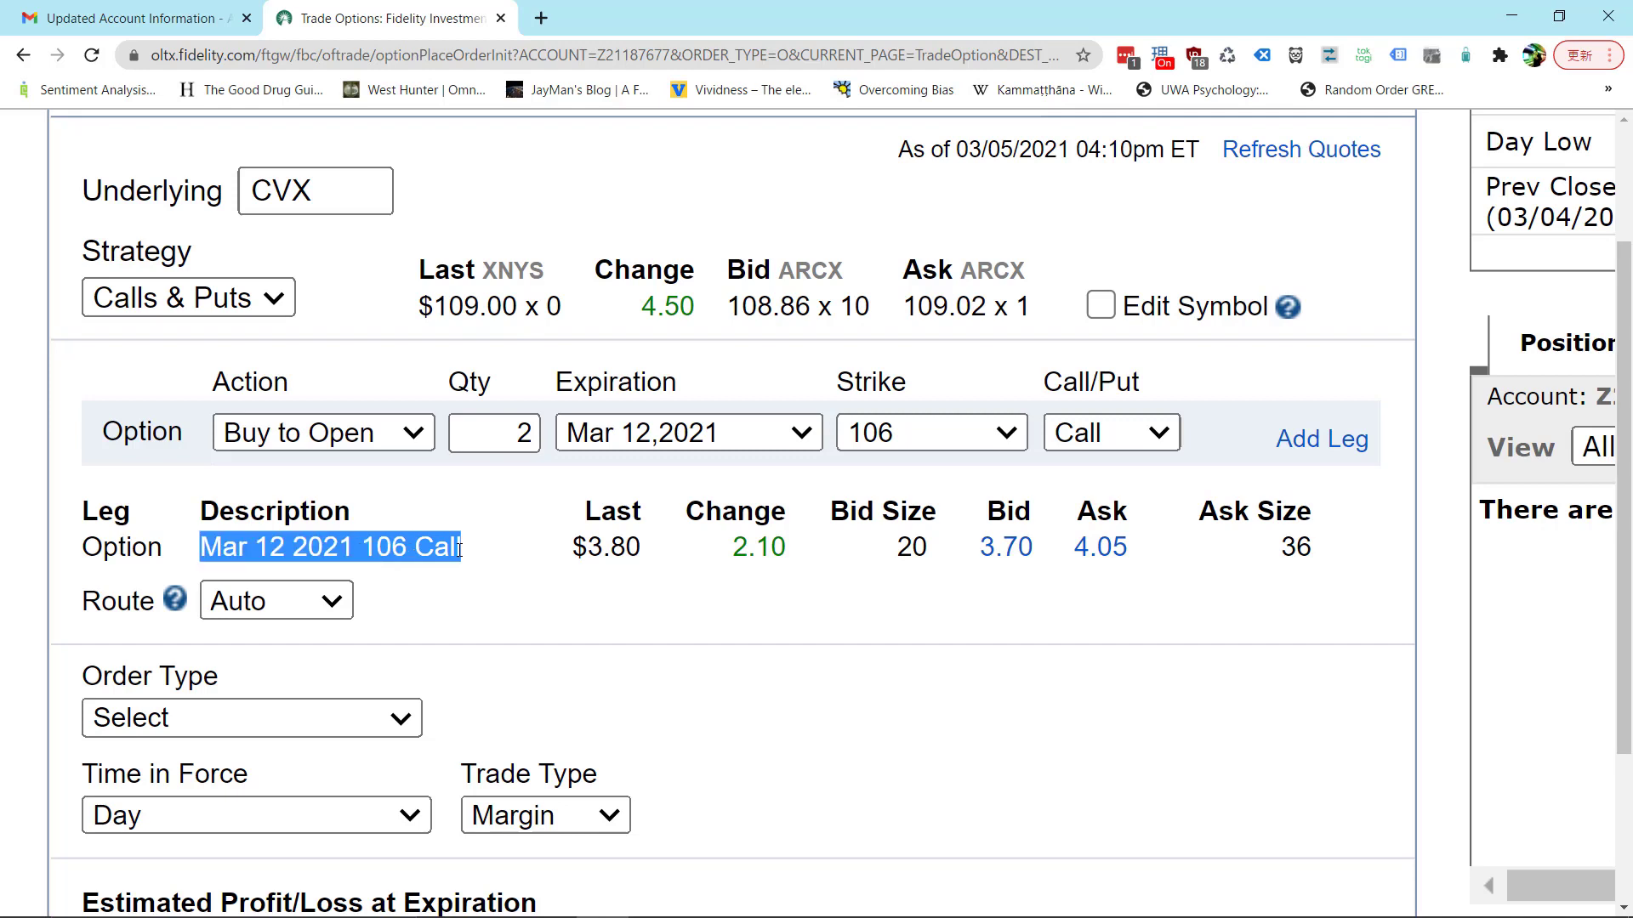
click(459, 548)
Step: Examine the call option's last traded price in relation to the underlying CVX
drag(590, 546, 639, 548)
click(638, 546)
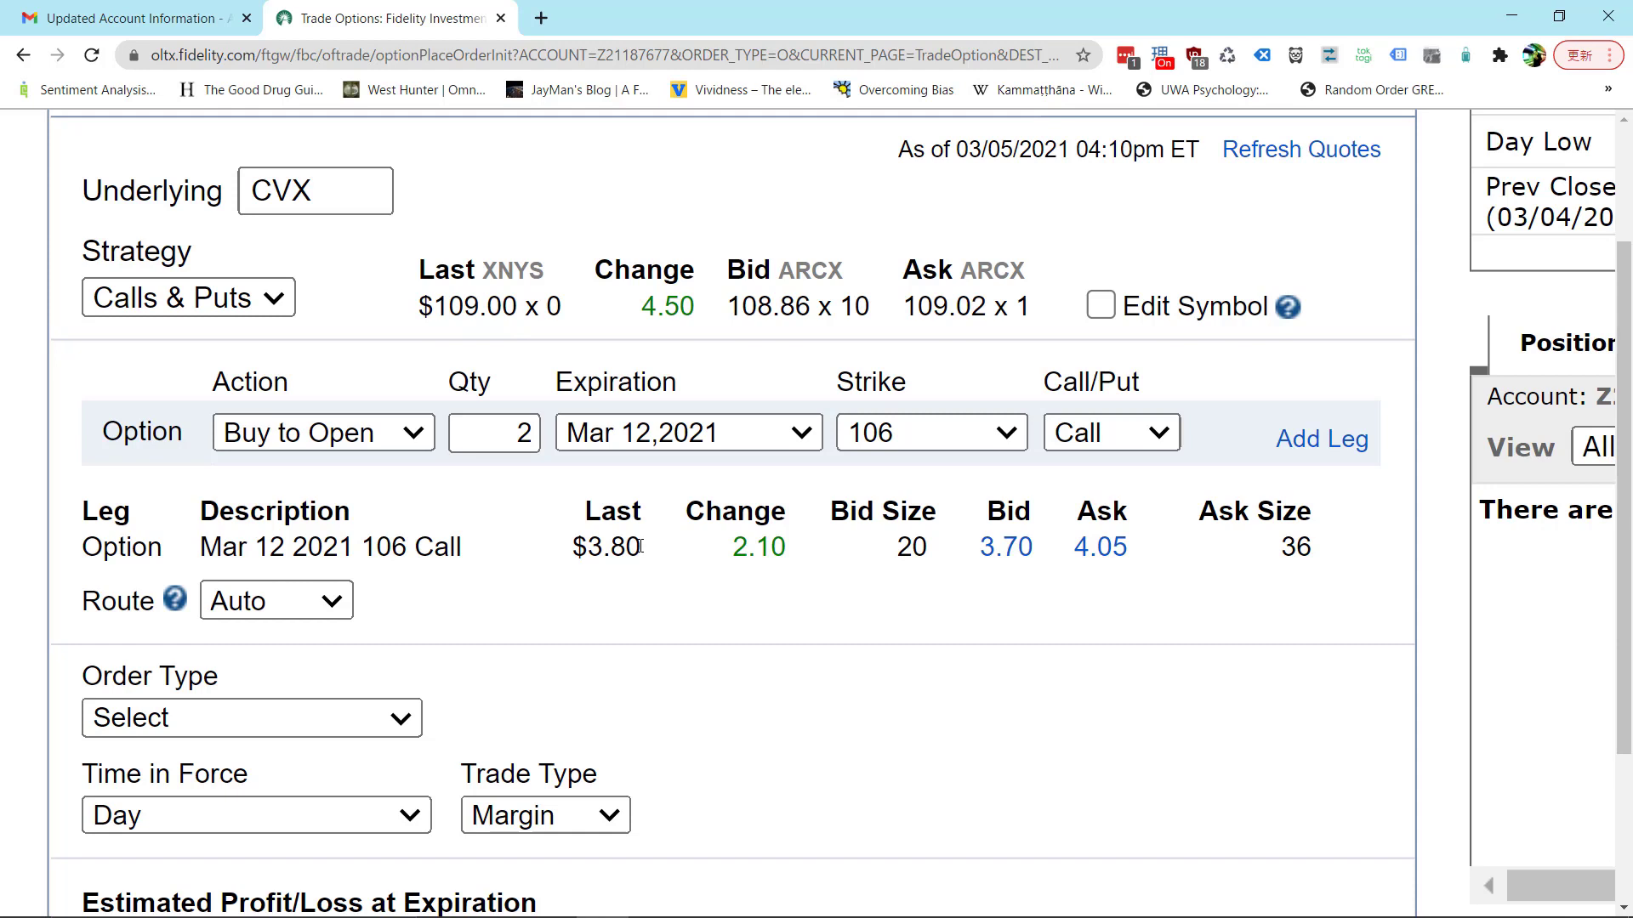
drag(639, 546, 589, 545)
click(309, 191)
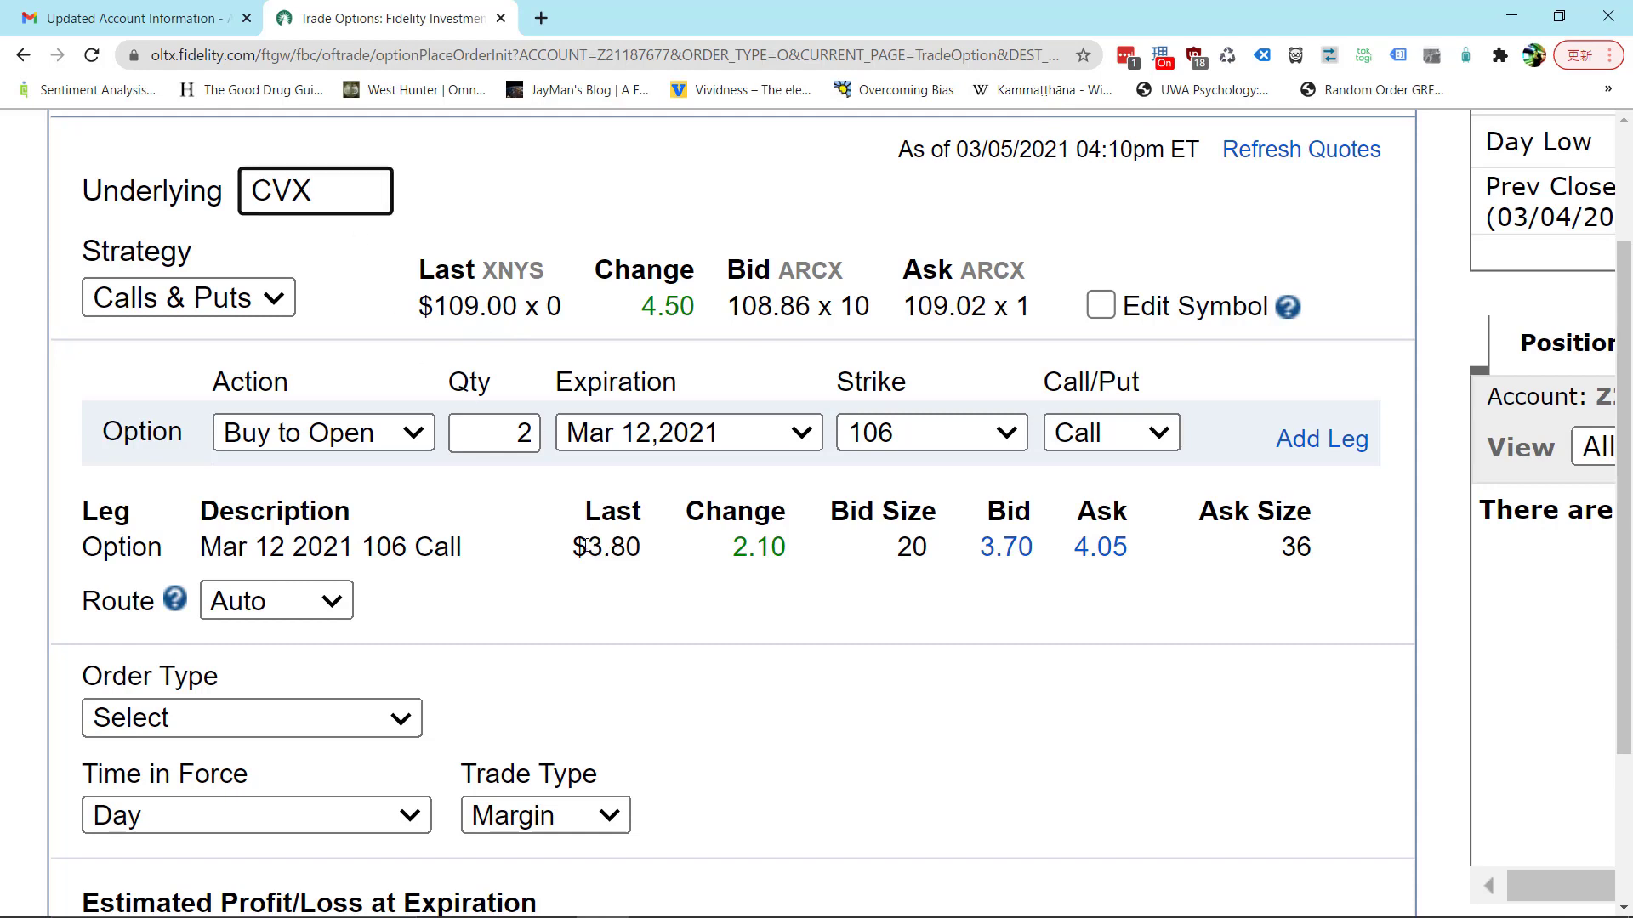
drag(643, 553, 594, 559)
click(627, 574)
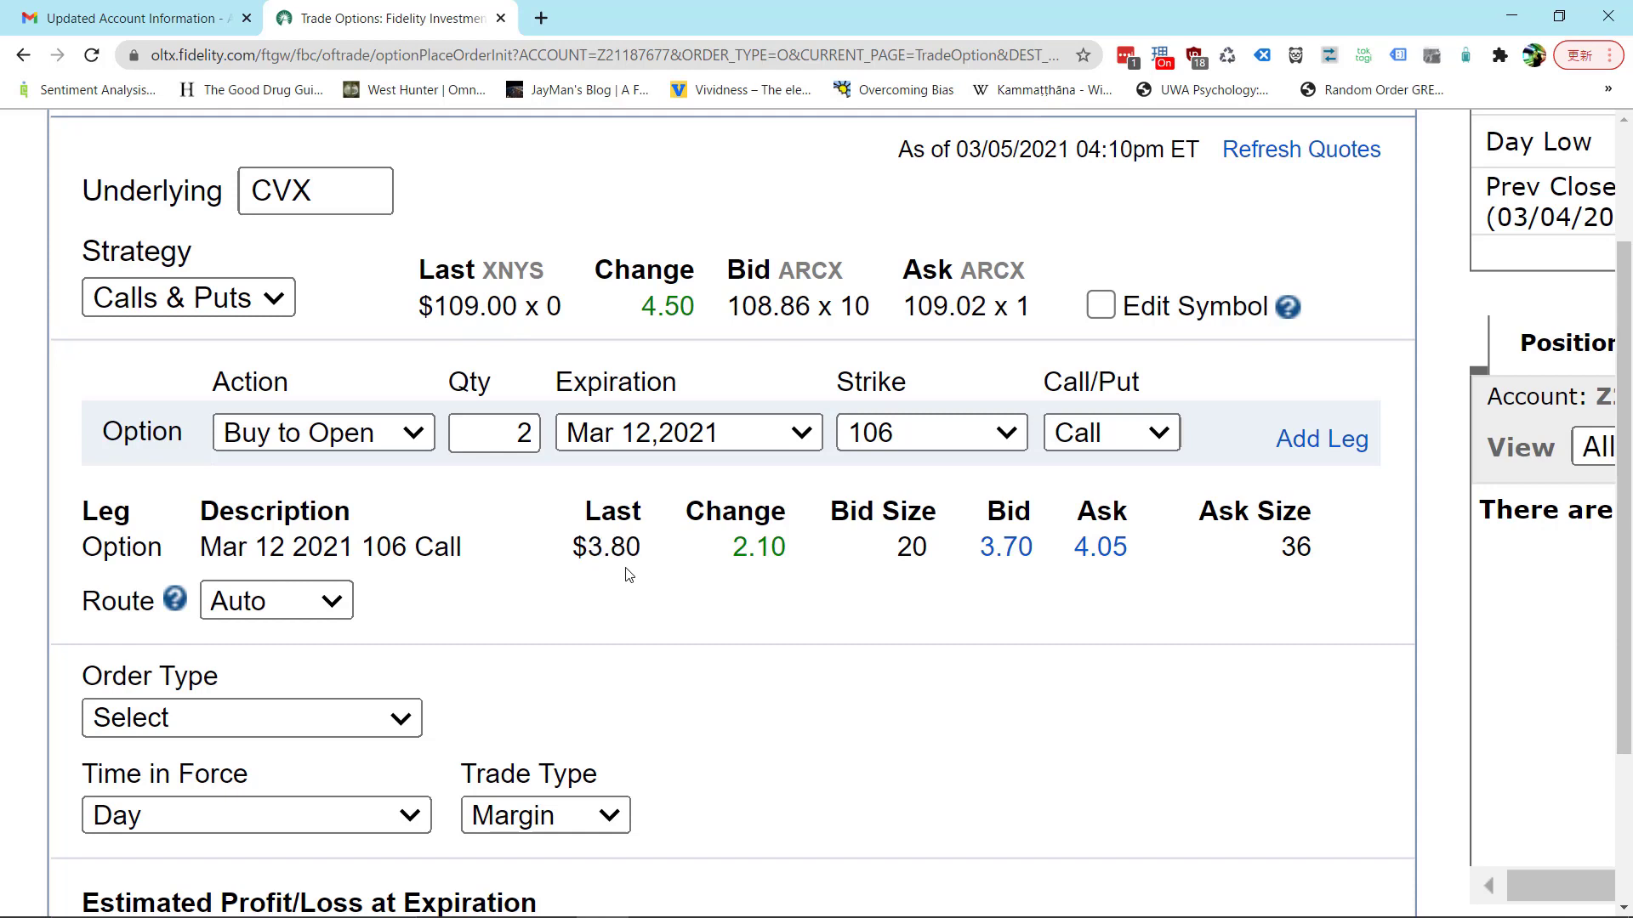
drag(592, 545, 639, 544)
click(640, 571)
drag(646, 556, 591, 549)
Step: Check the price change shown for the call option leg
double_click(765, 566)
click(740, 552)
drag(795, 557, 731, 557)
click(723, 557)
drag(804, 557, 730, 557)
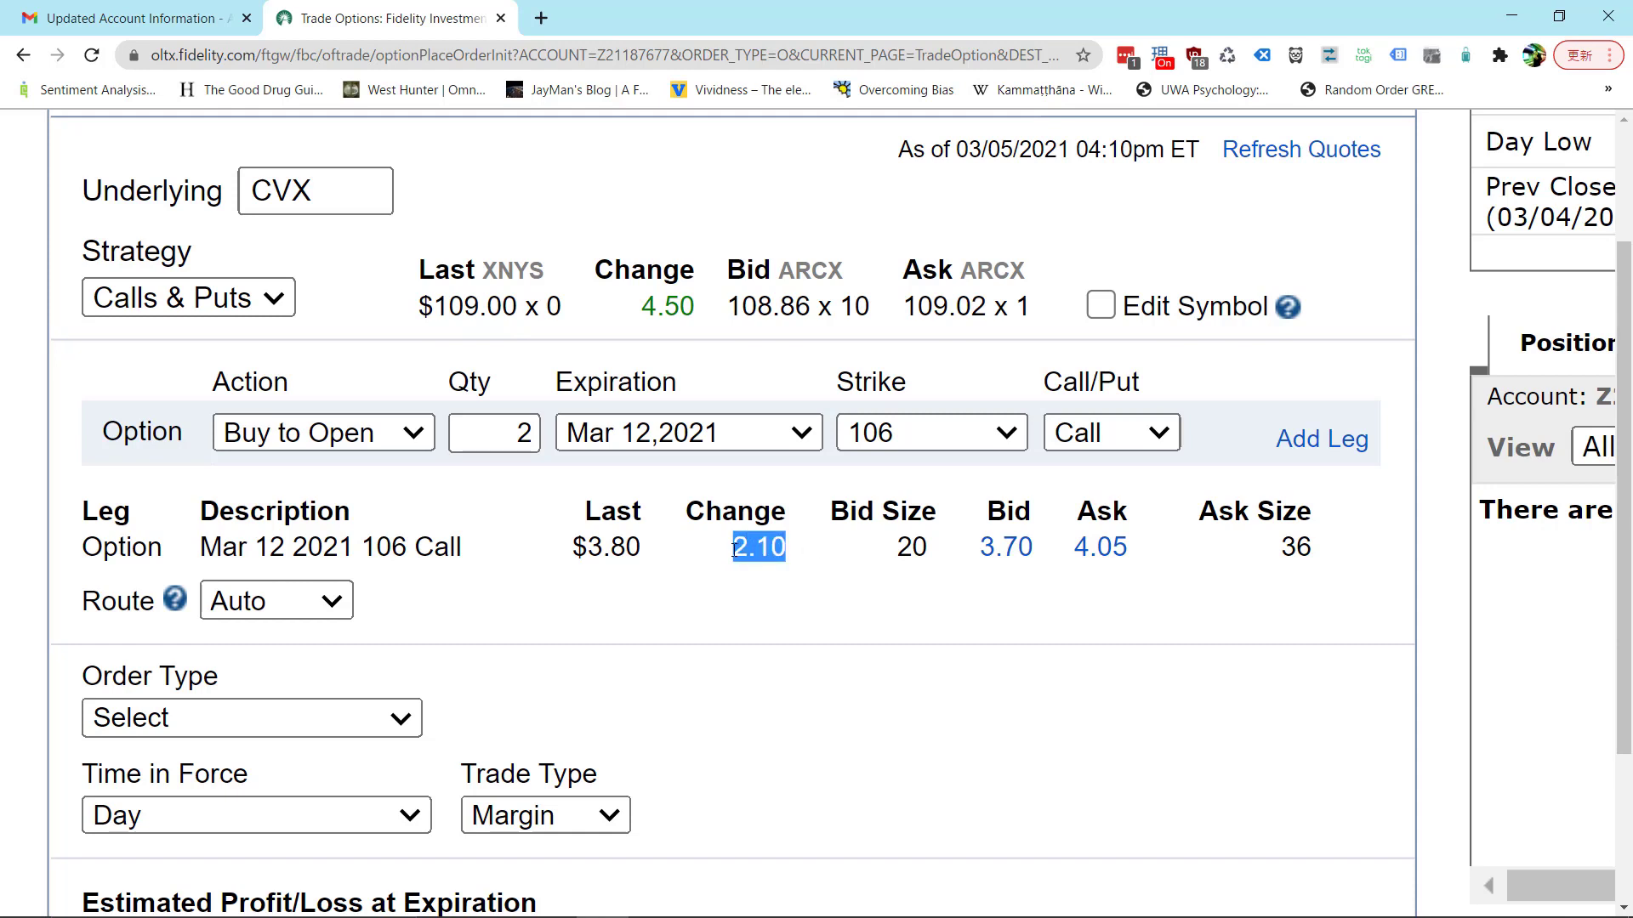
Step: Compare the bid size with the ask size of the call option
double_click(920, 551)
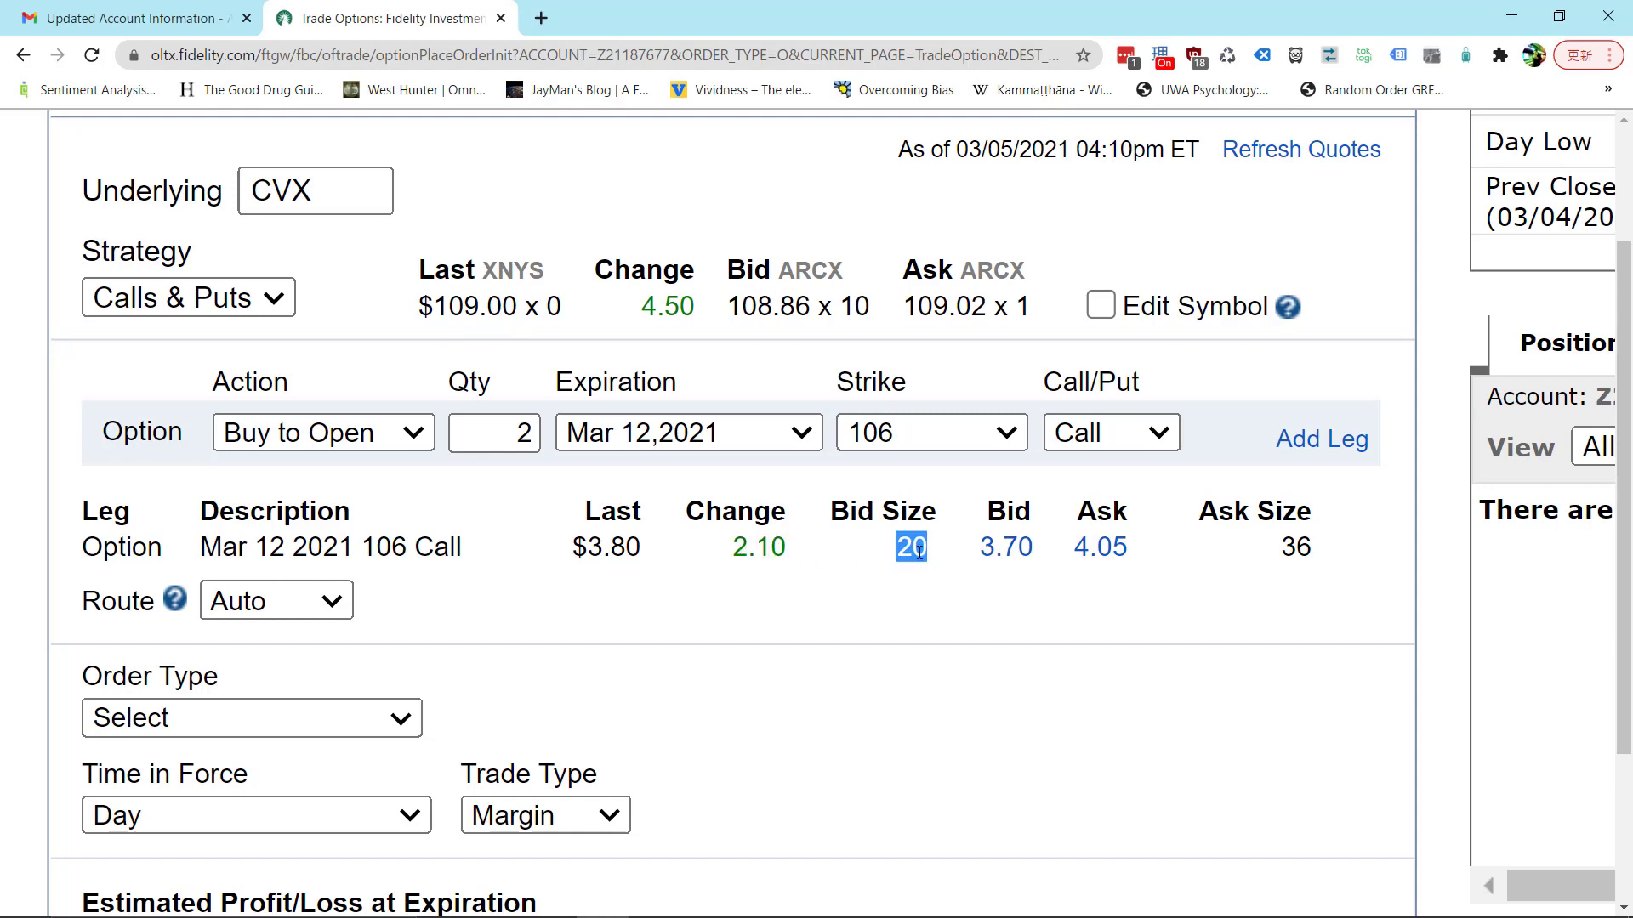
double_click(1298, 547)
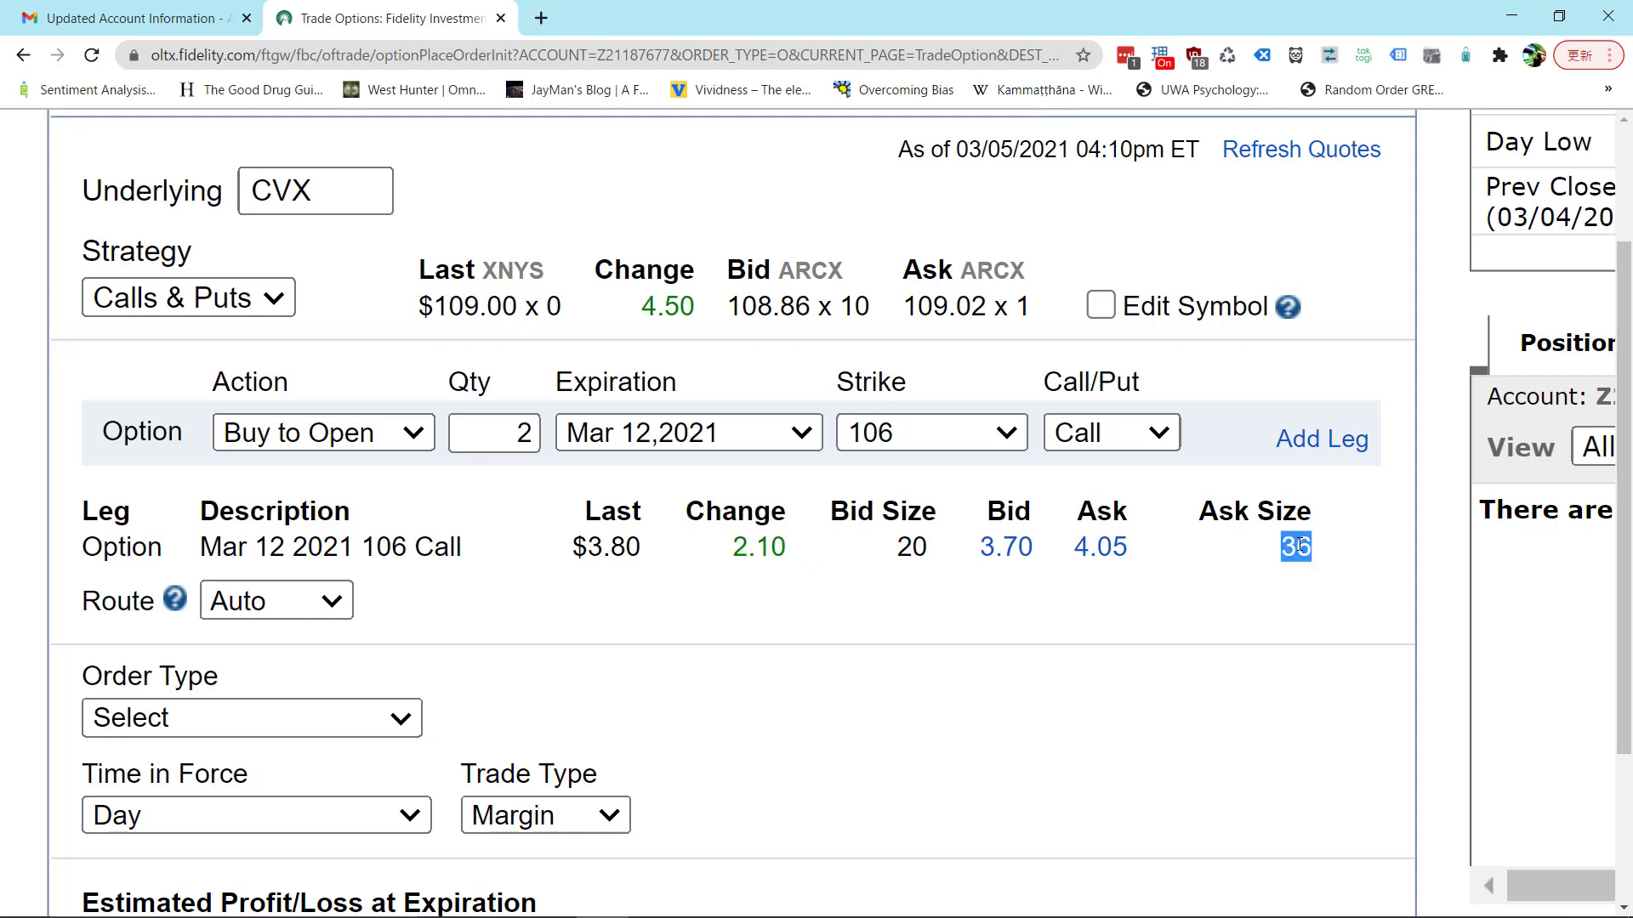
click(907, 541)
double_click(907, 541)
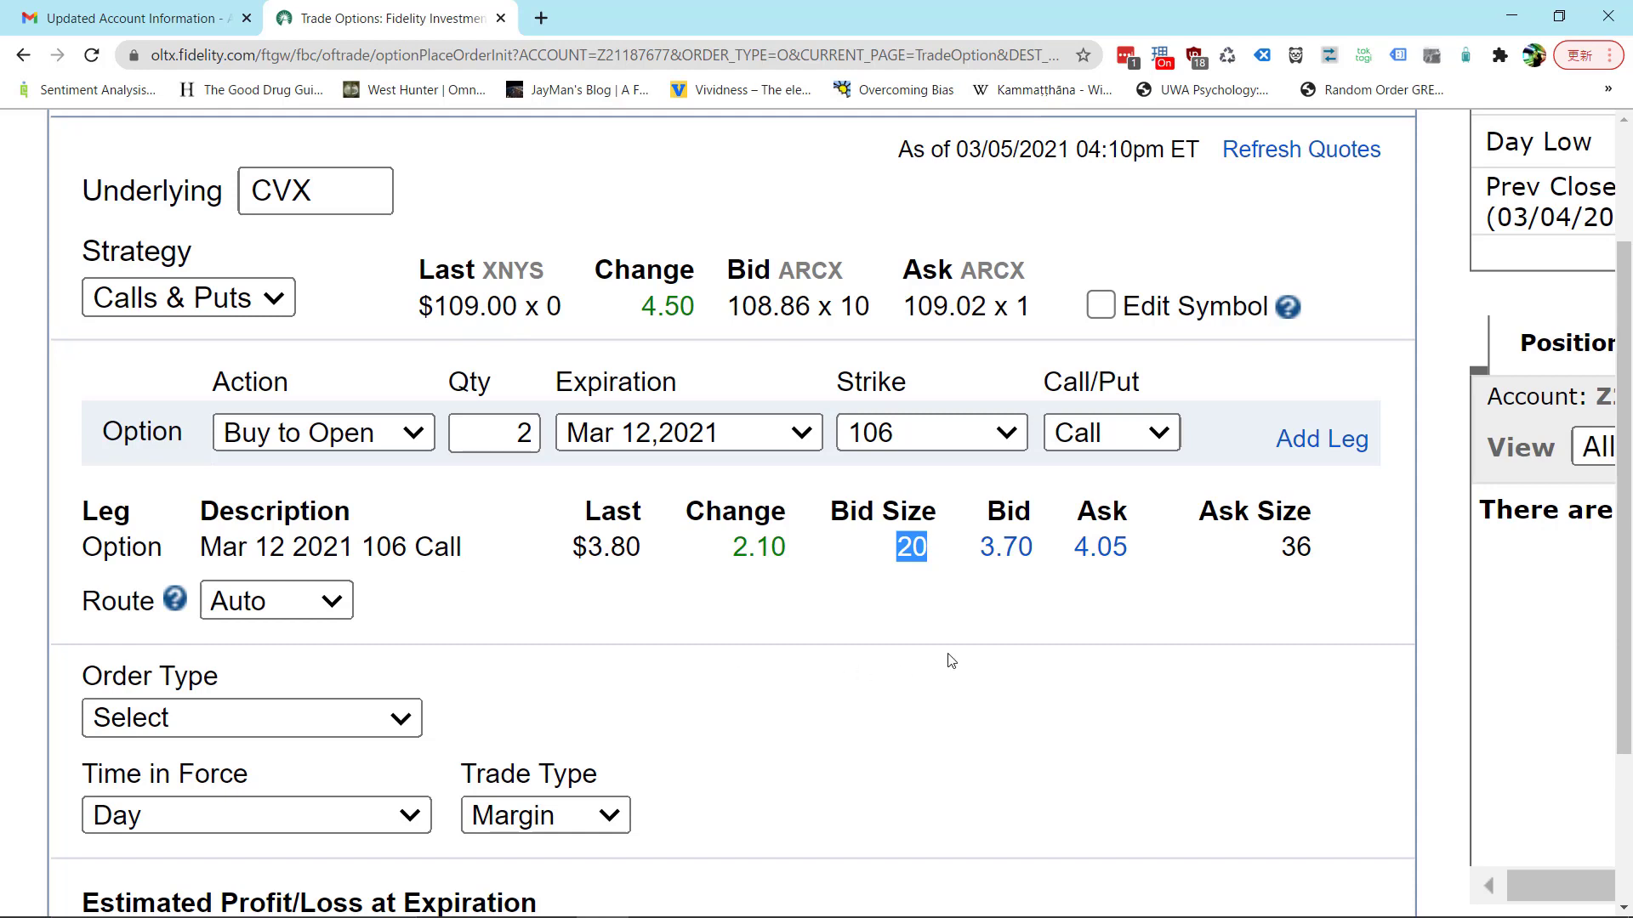
click(1305, 550)
double_click(1305, 550)
click(1277, 532)
double_click(908, 547)
double_click(1291, 549)
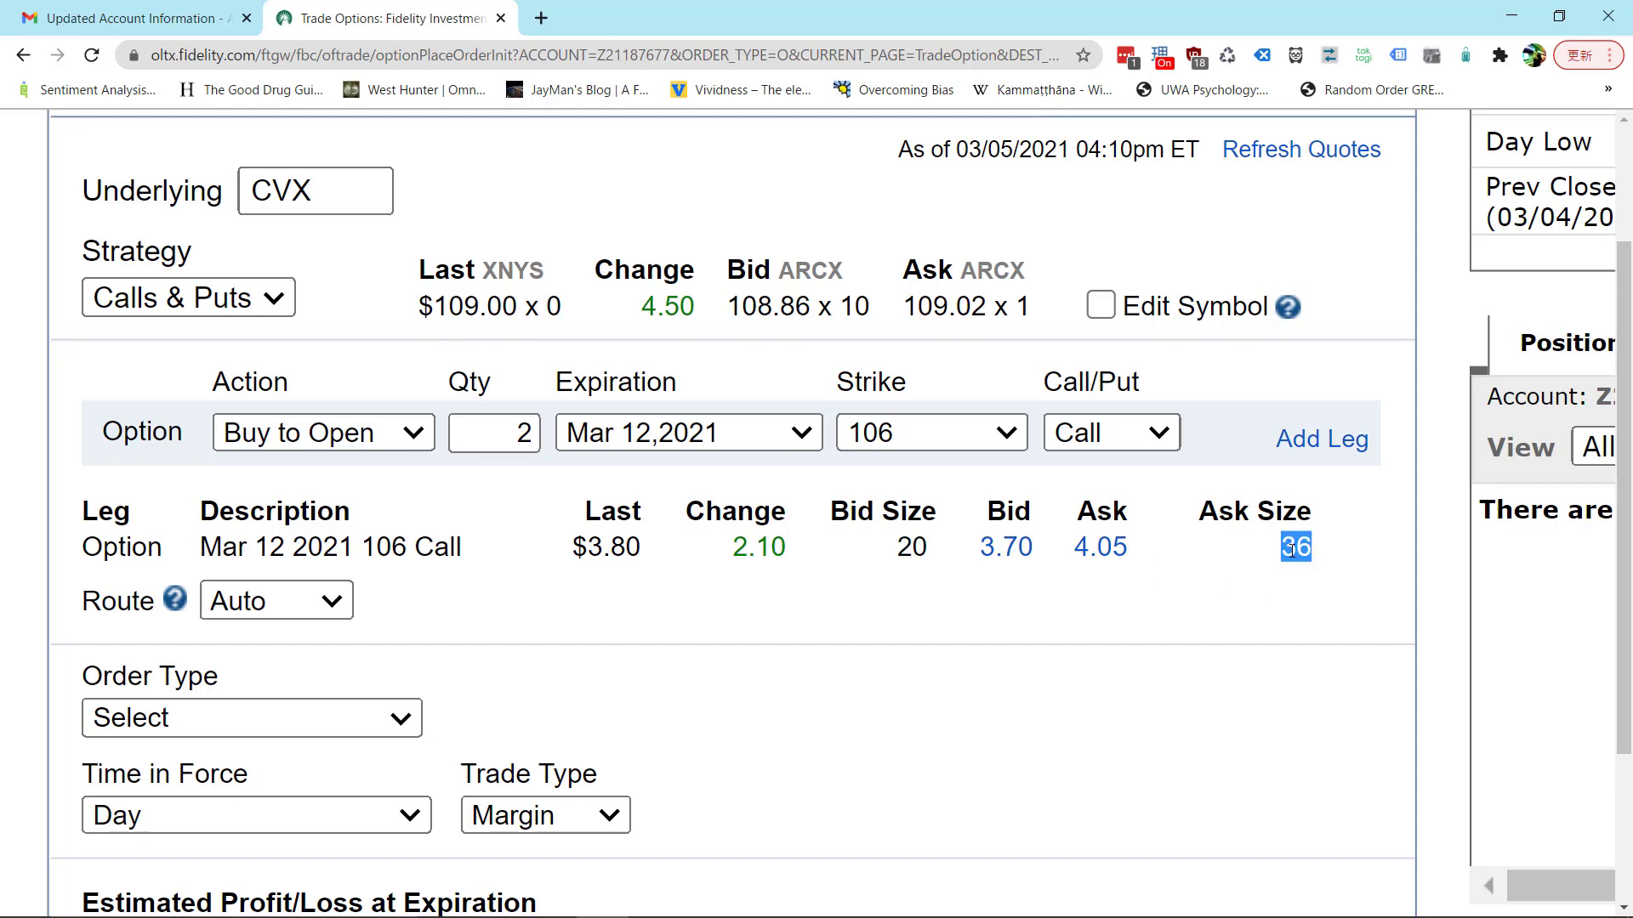
click(971, 639)
Step: Examine the call's bid and ask prices together with the sizes quoted for each
double_click(349, 547)
double_click(1012, 512)
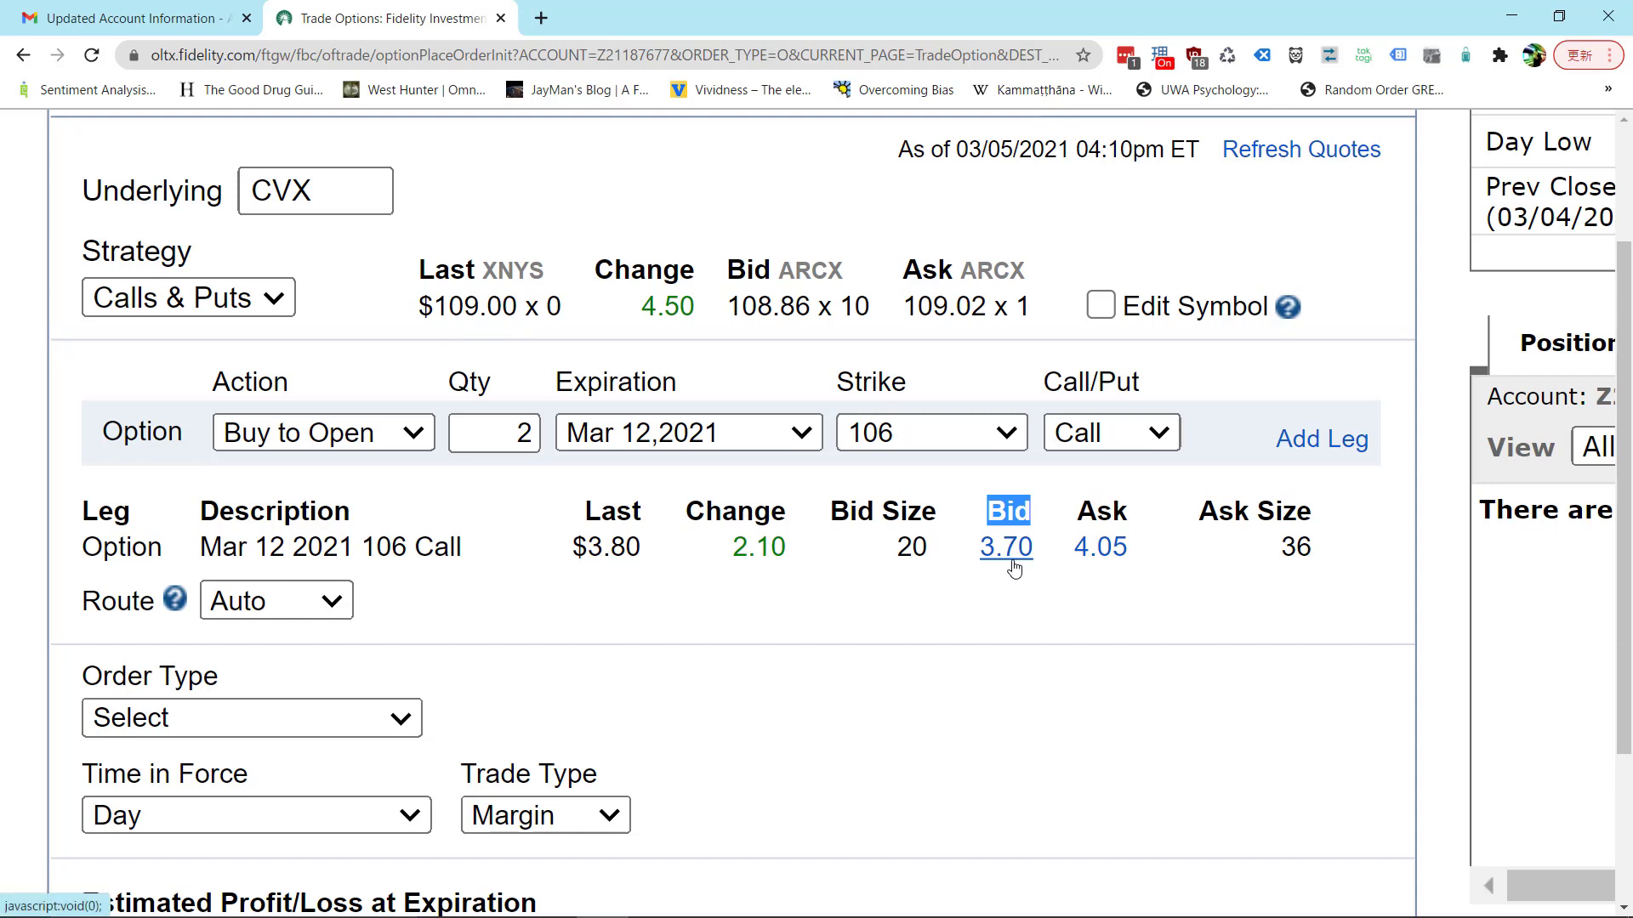
click(1104, 510)
double_click(1104, 510)
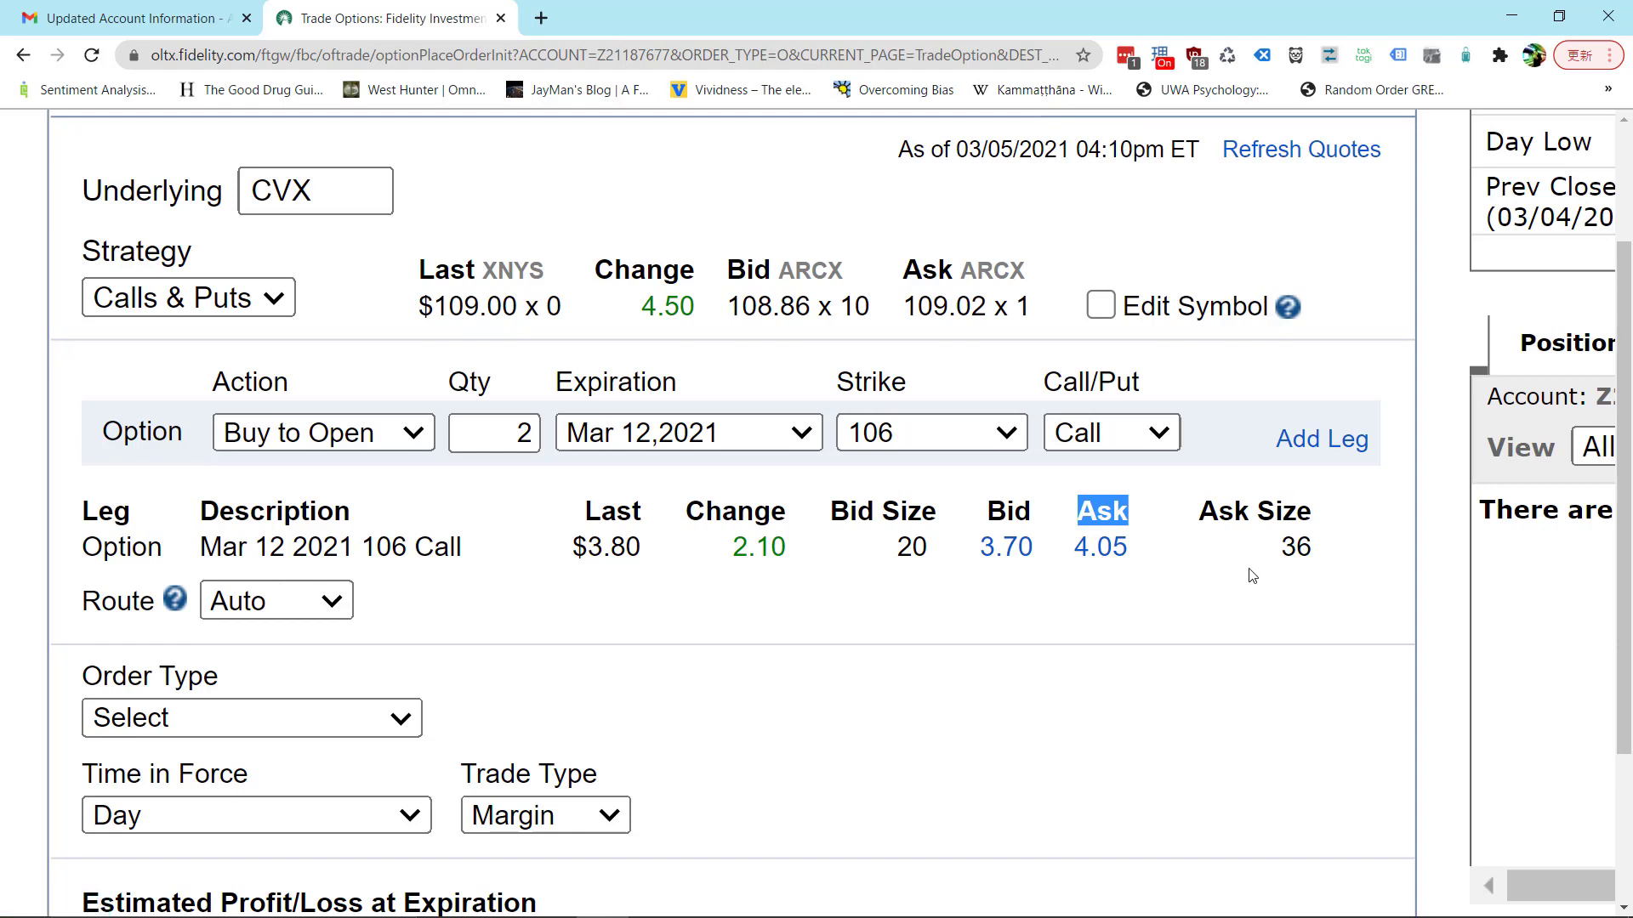
double_click(1298, 547)
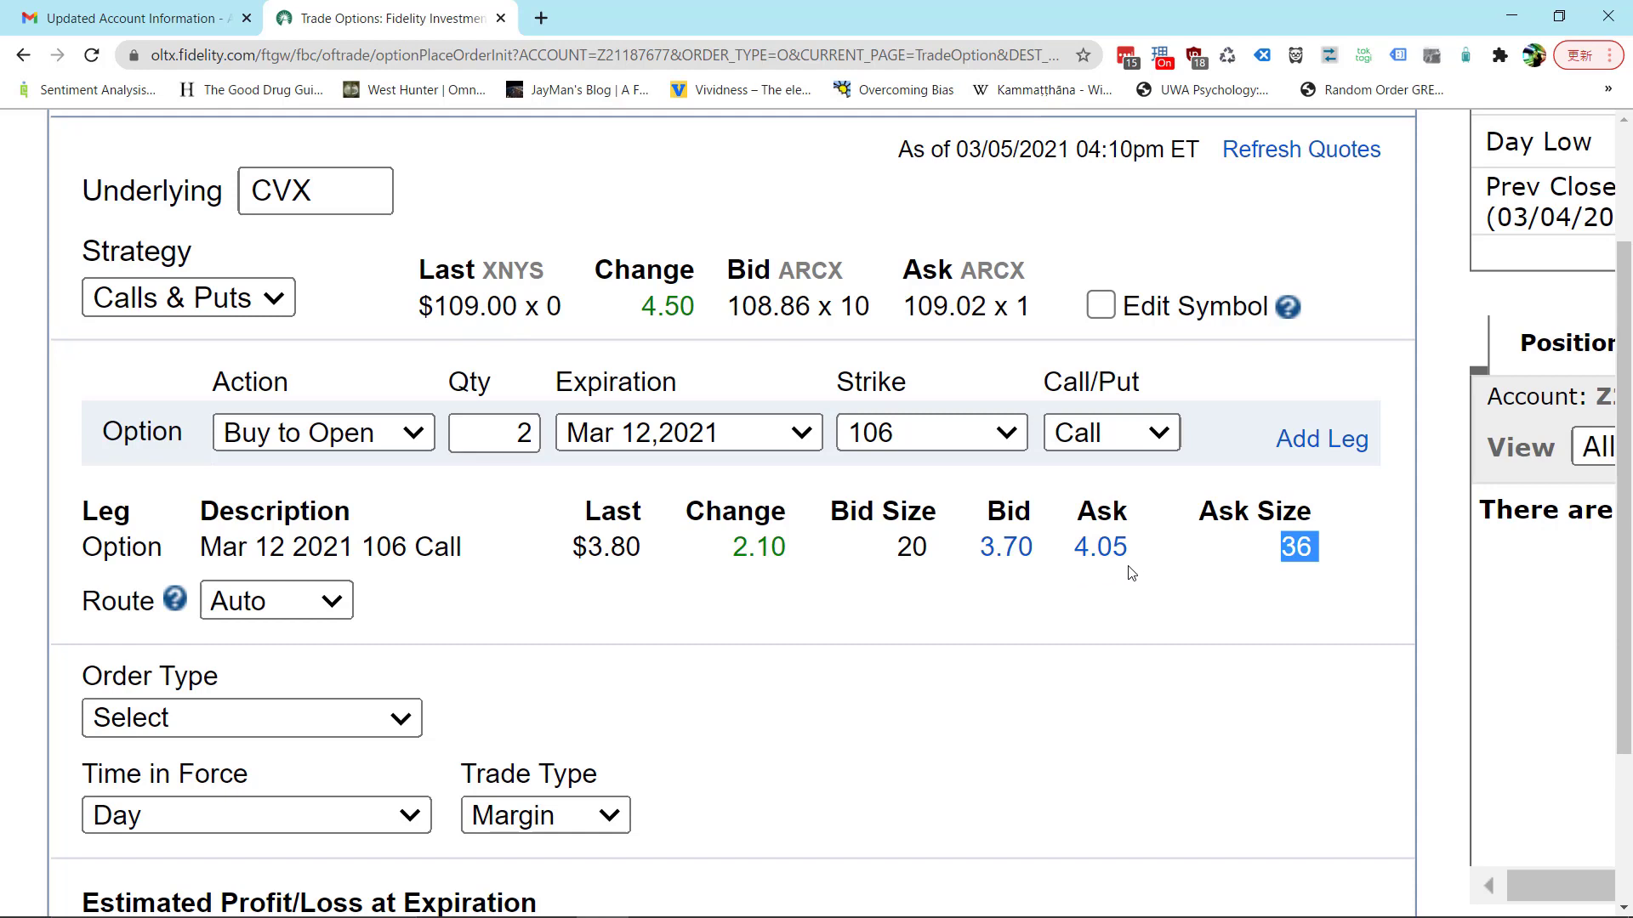
double_click(912, 547)
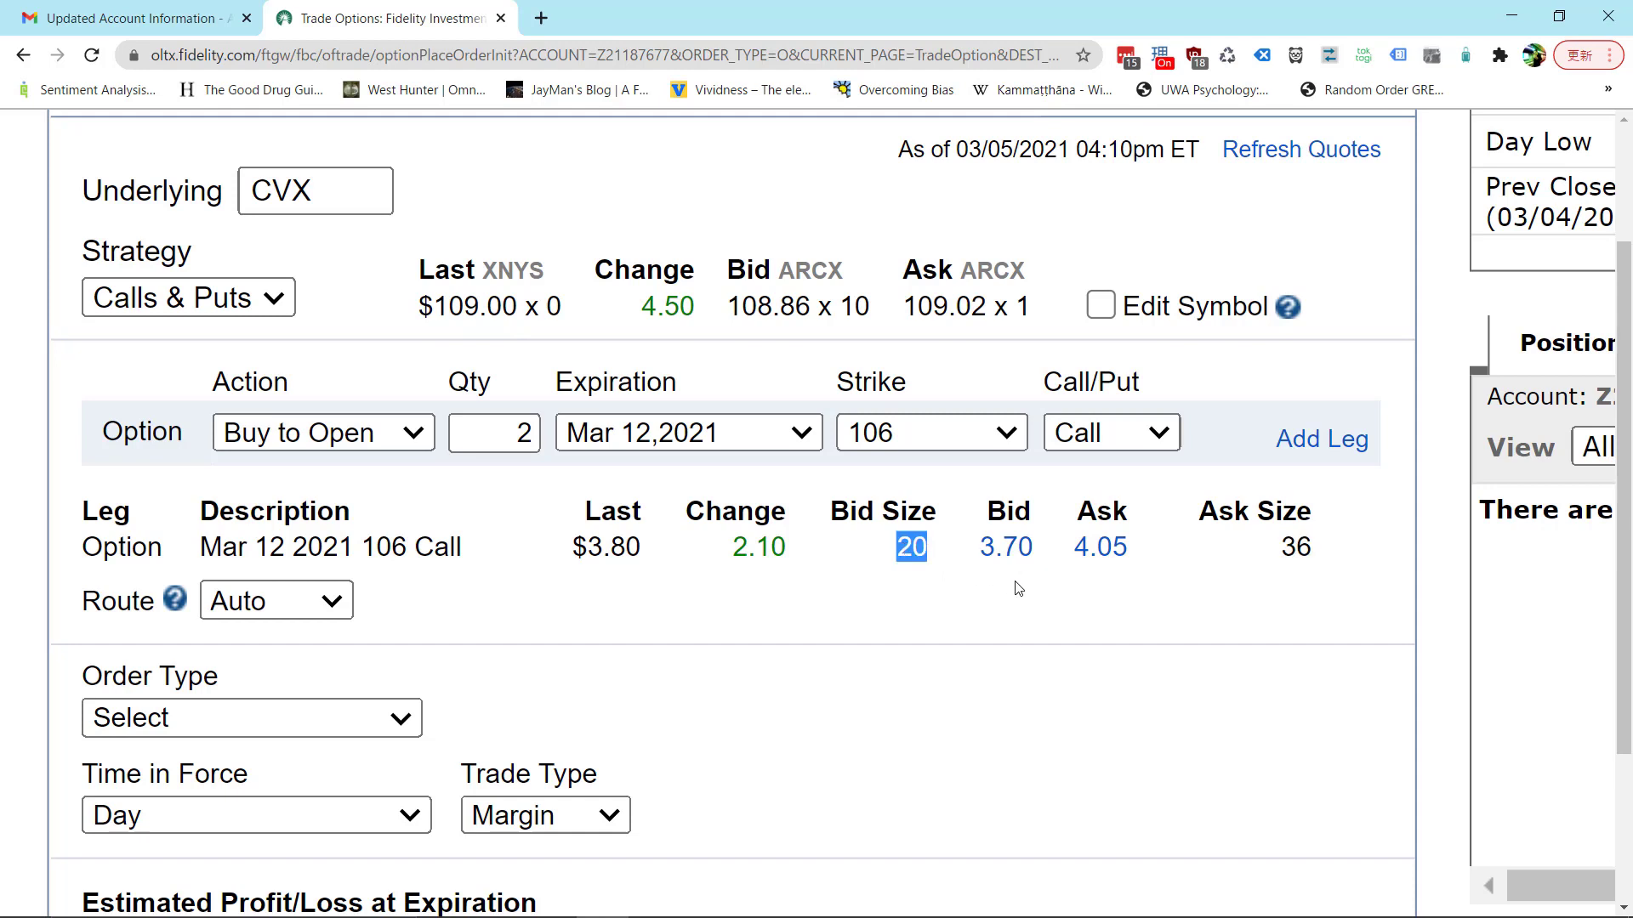
click(892, 583)
Step: View the available order routes and read the help explanation for Route
click(326, 610)
click(326, 610)
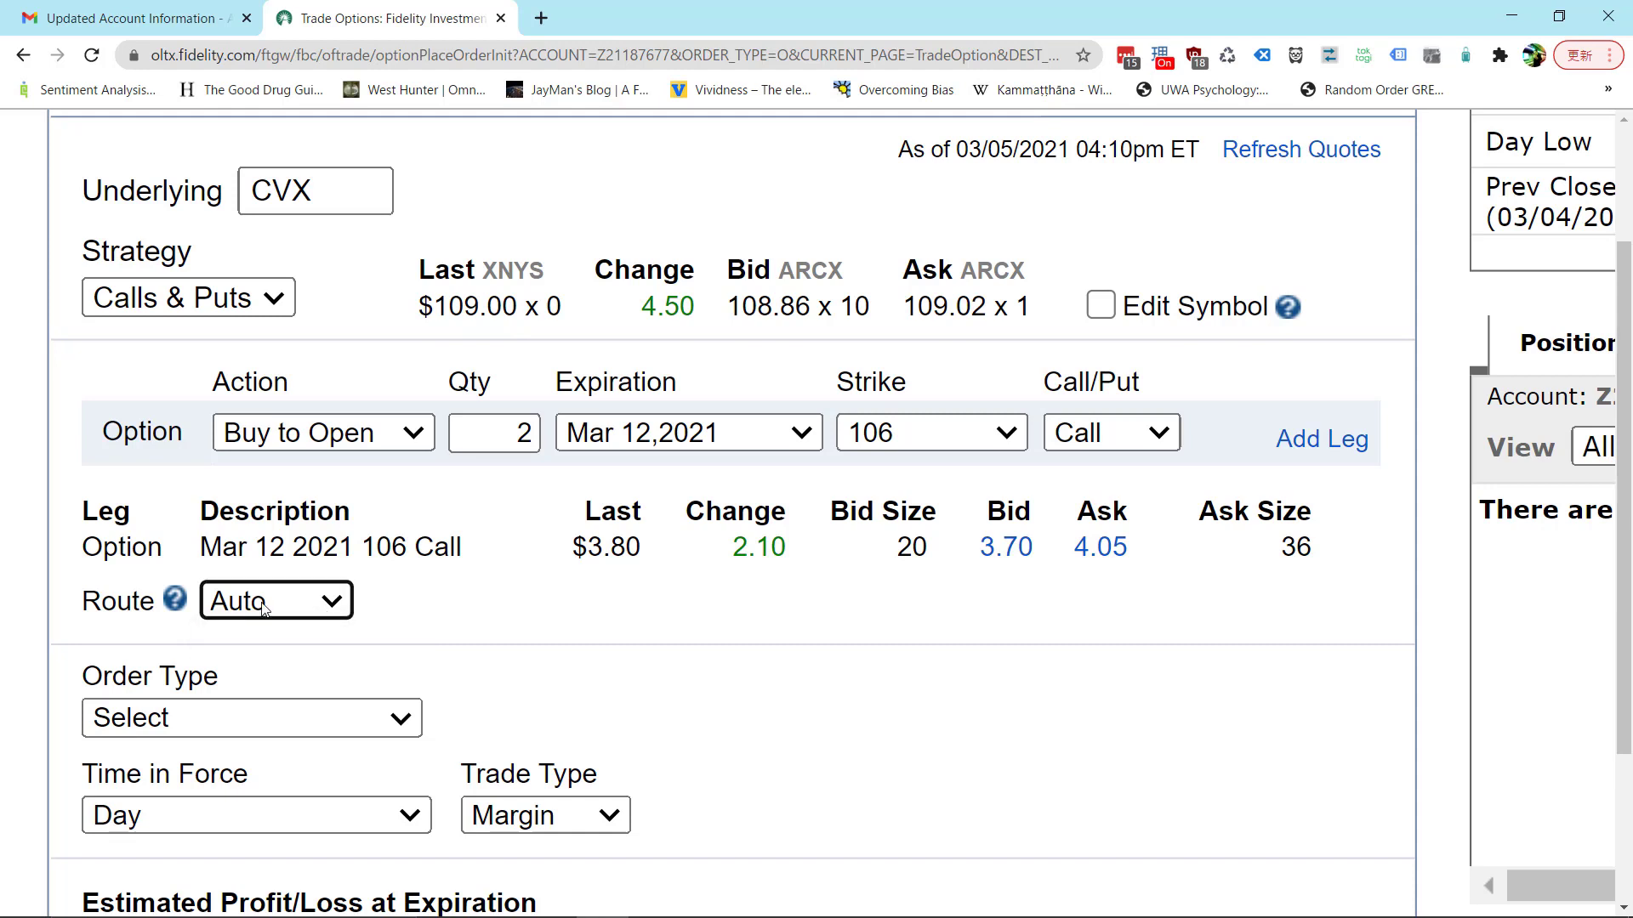
click(328, 612)
click(327, 612)
mouse_move(177, 602)
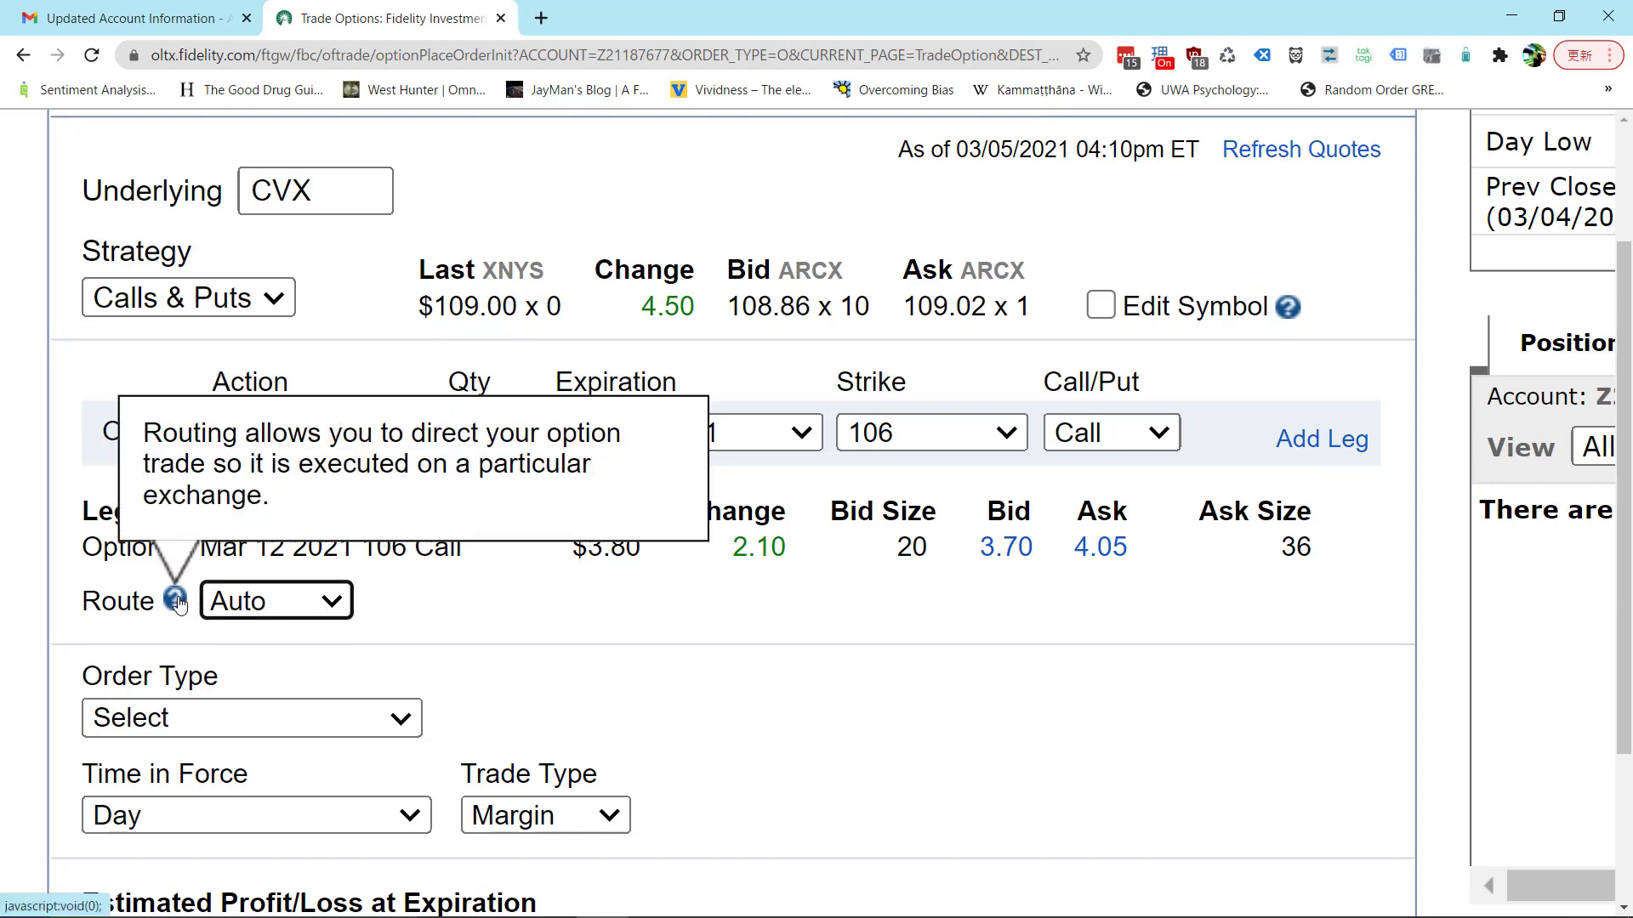
click(297, 614)
click(303, 616)
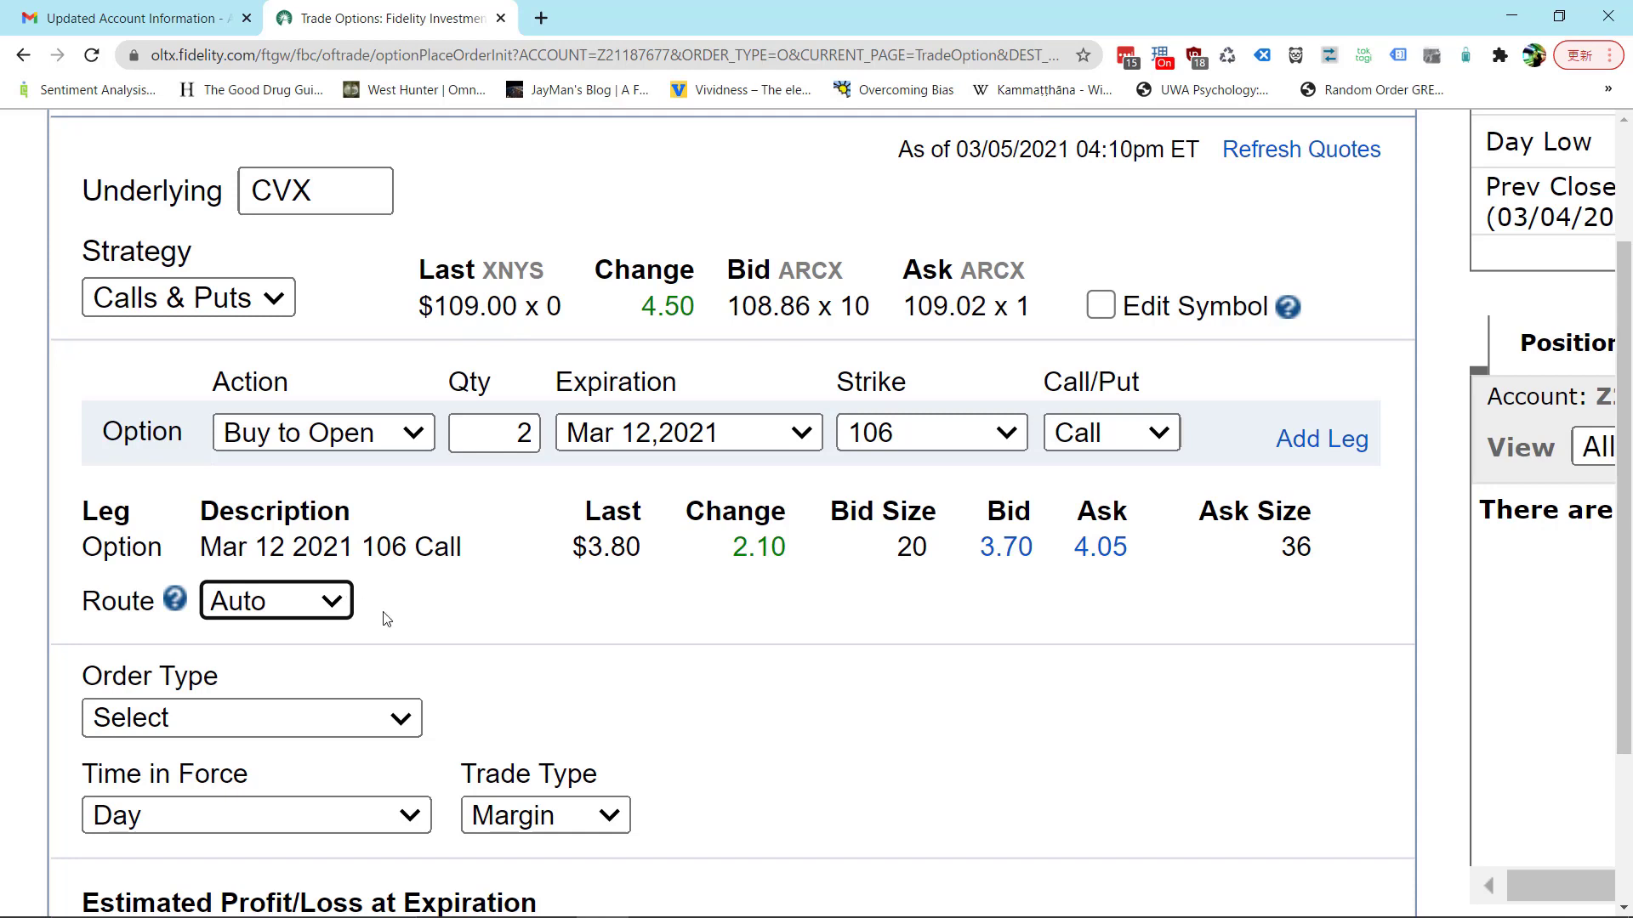
Step: Look through the available order types and set the call order's type to Market
scroll(384, 605, down, 1)
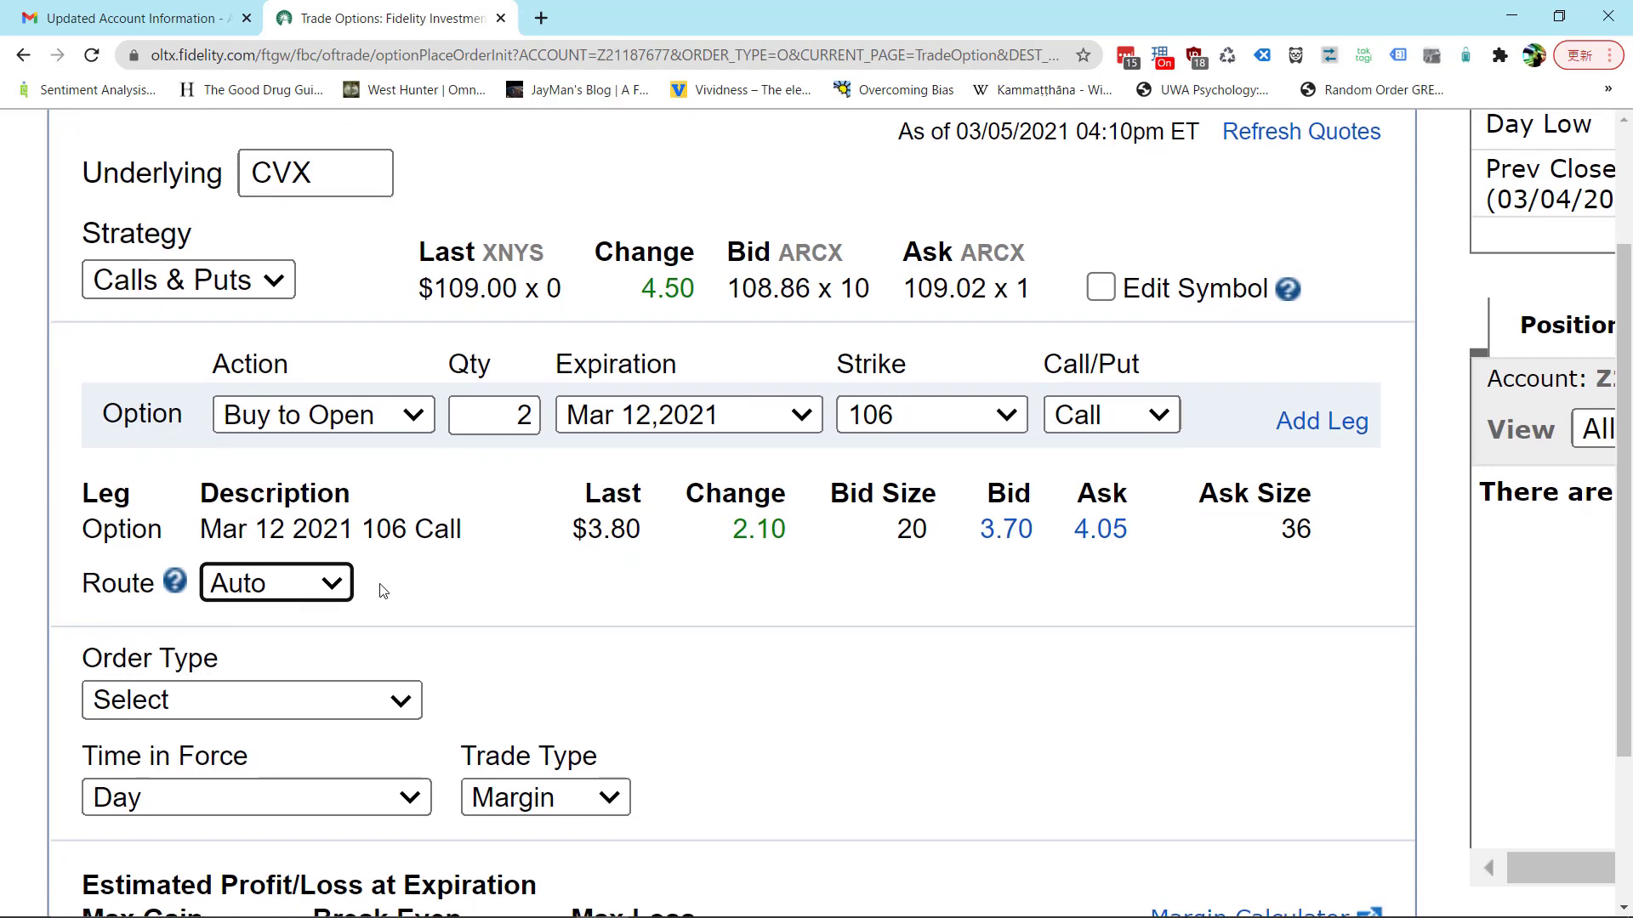
scroll(382, 590, down, 1)
click(403, 693)
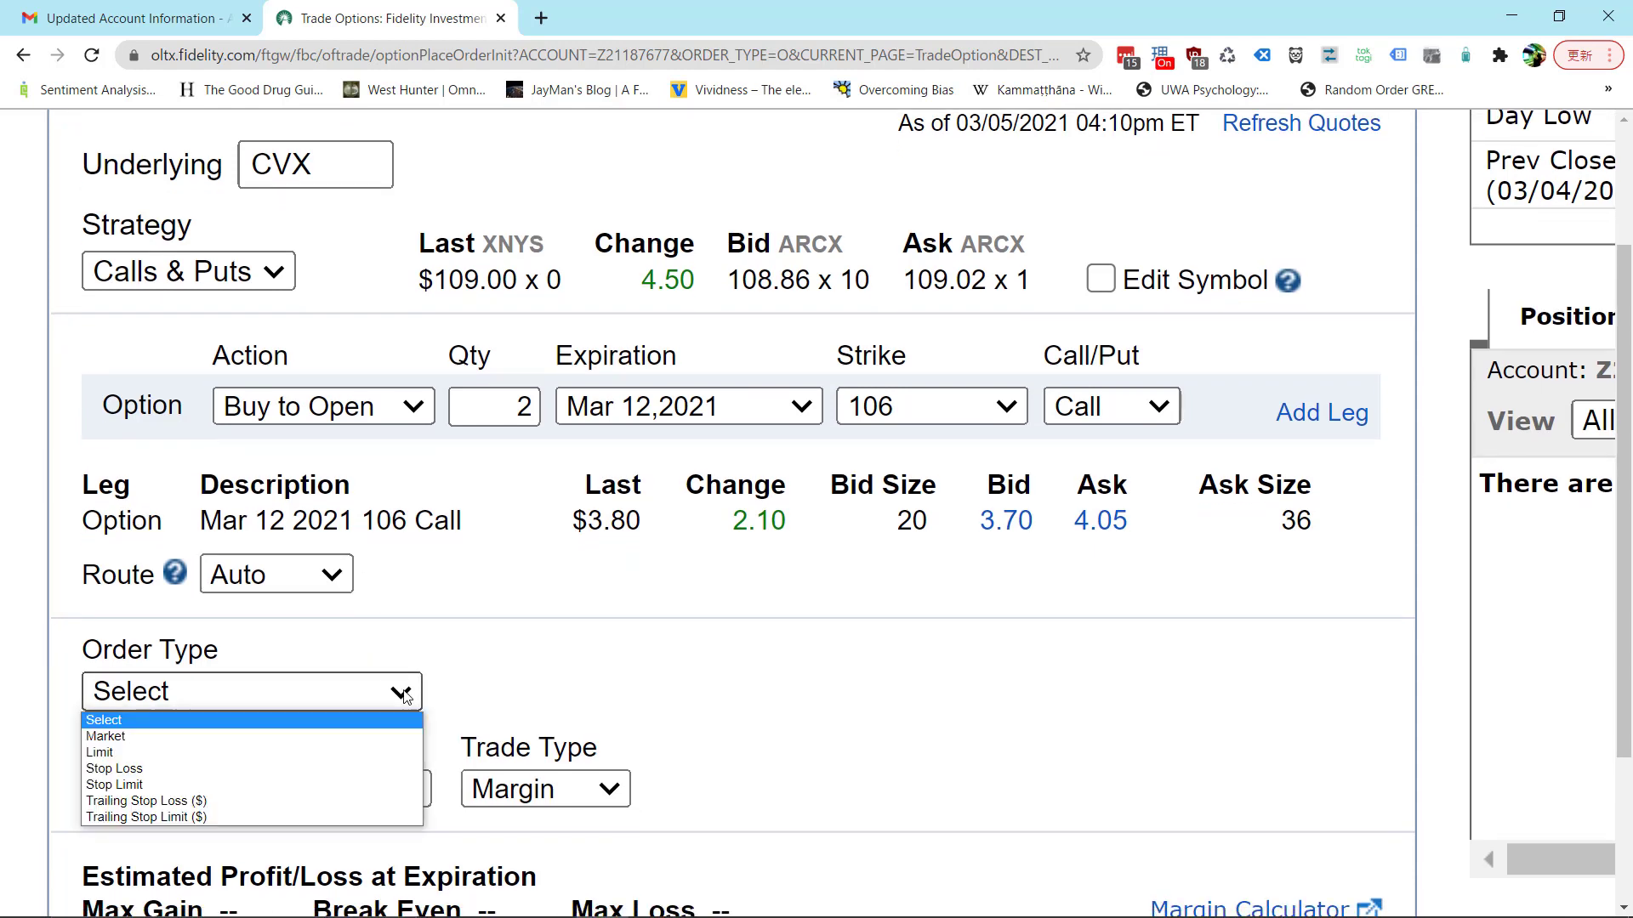
click(403, 693)
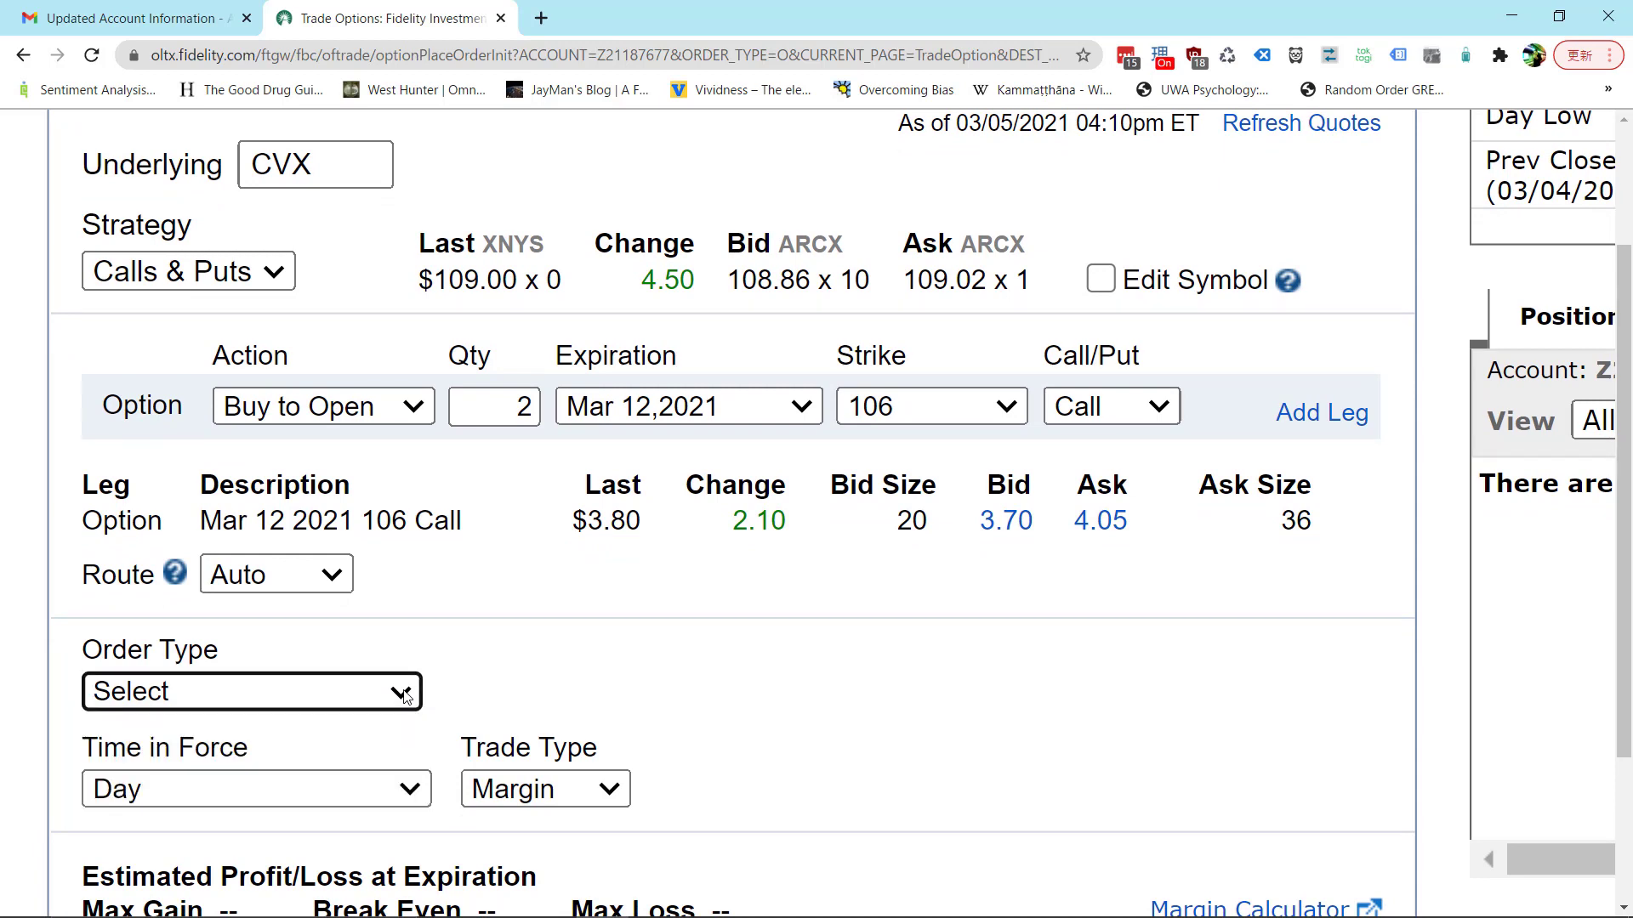
click(404, 693)
click(403, 693)
double_click(403, 693)
scroll(485, 565, down, 1)
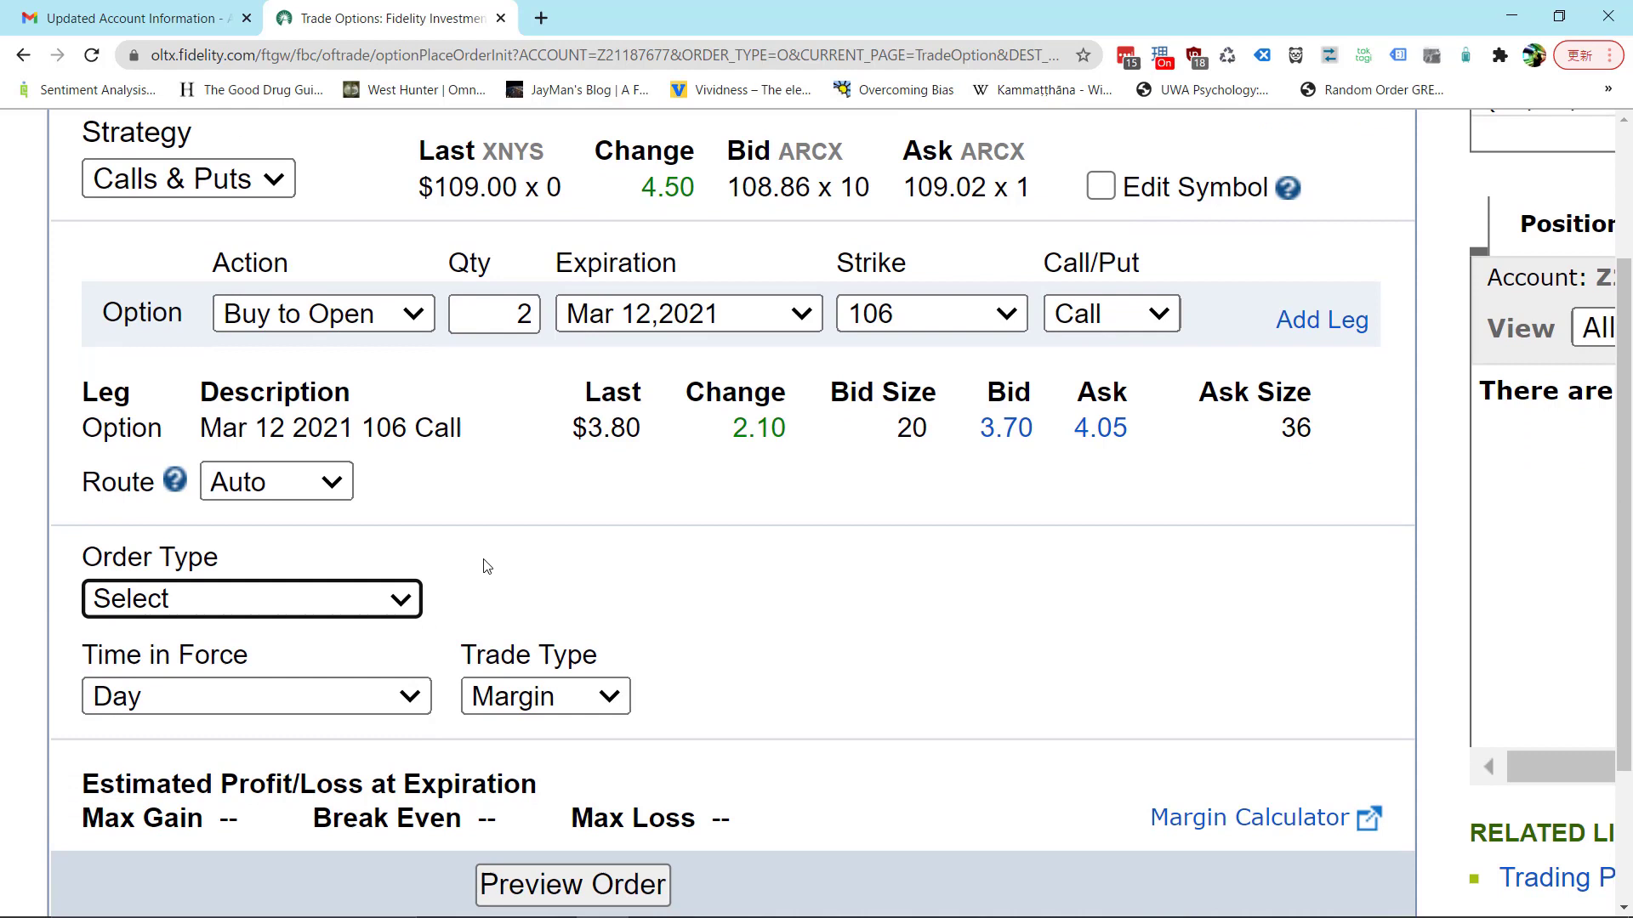
click(372, 610)
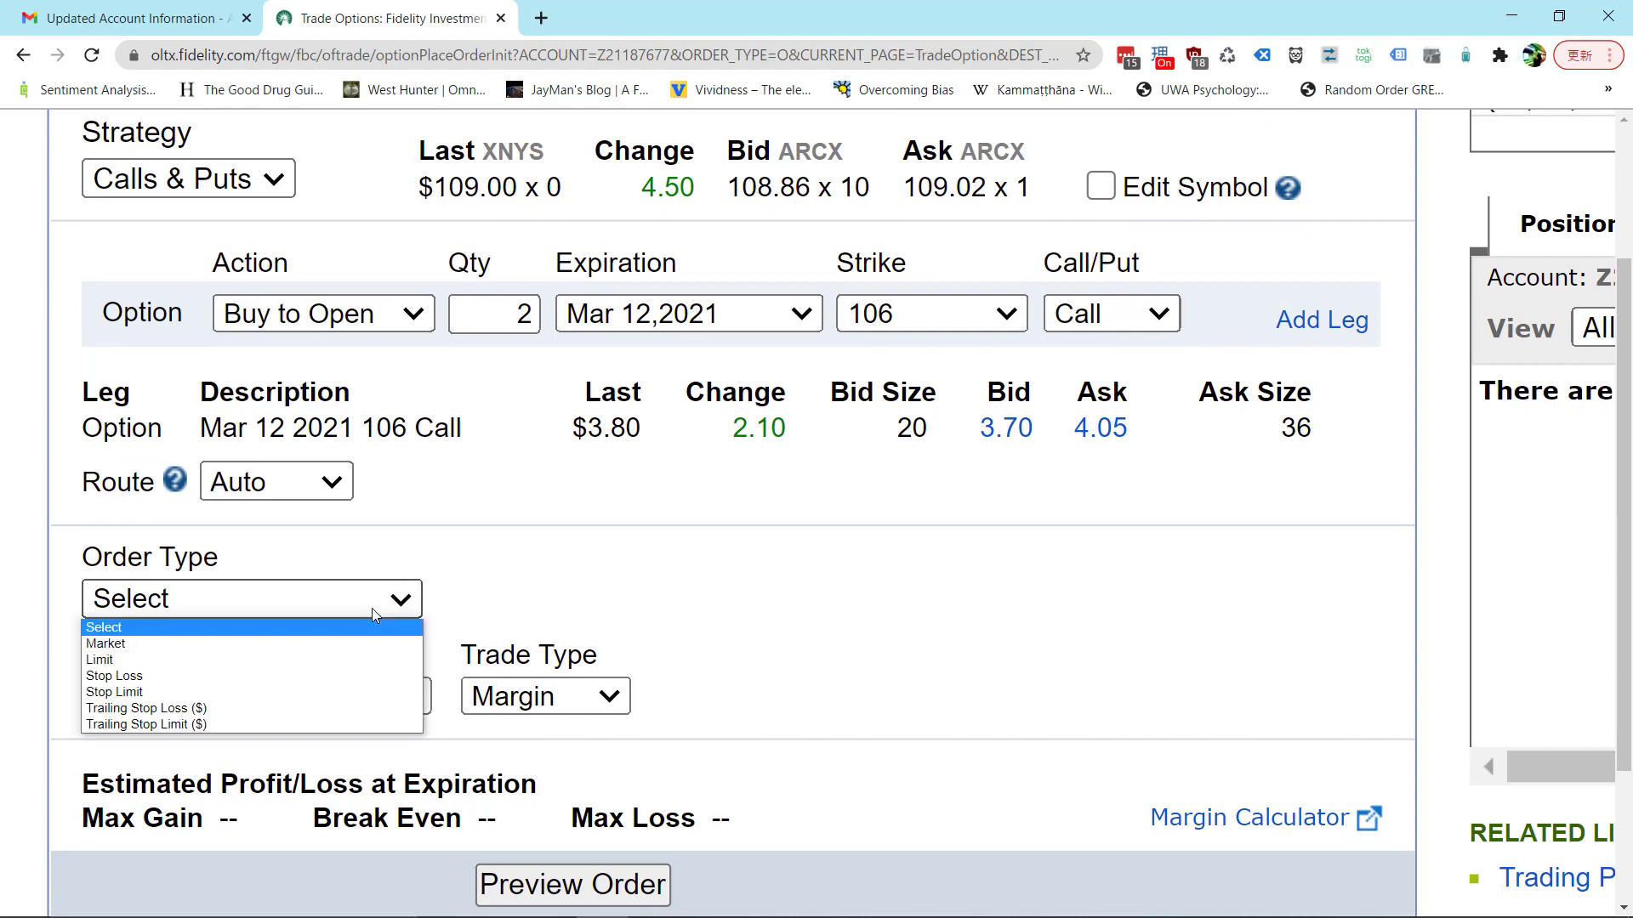
click(304, 644)
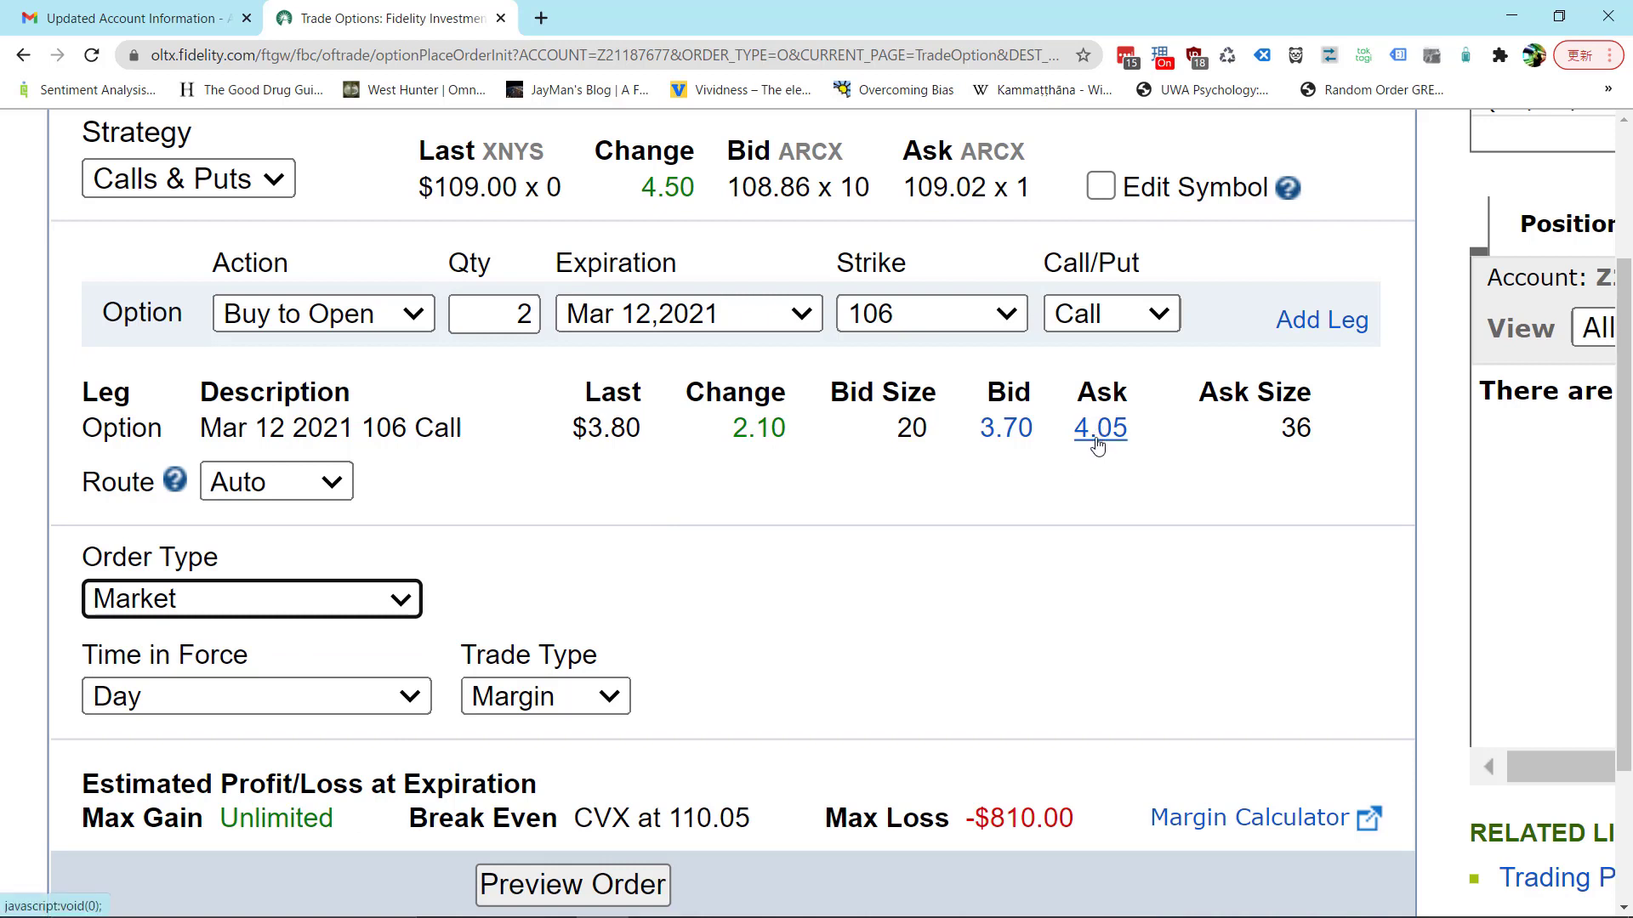
Step: Change the order type to Limit and set the limit price to $3.75
click(393, 605)
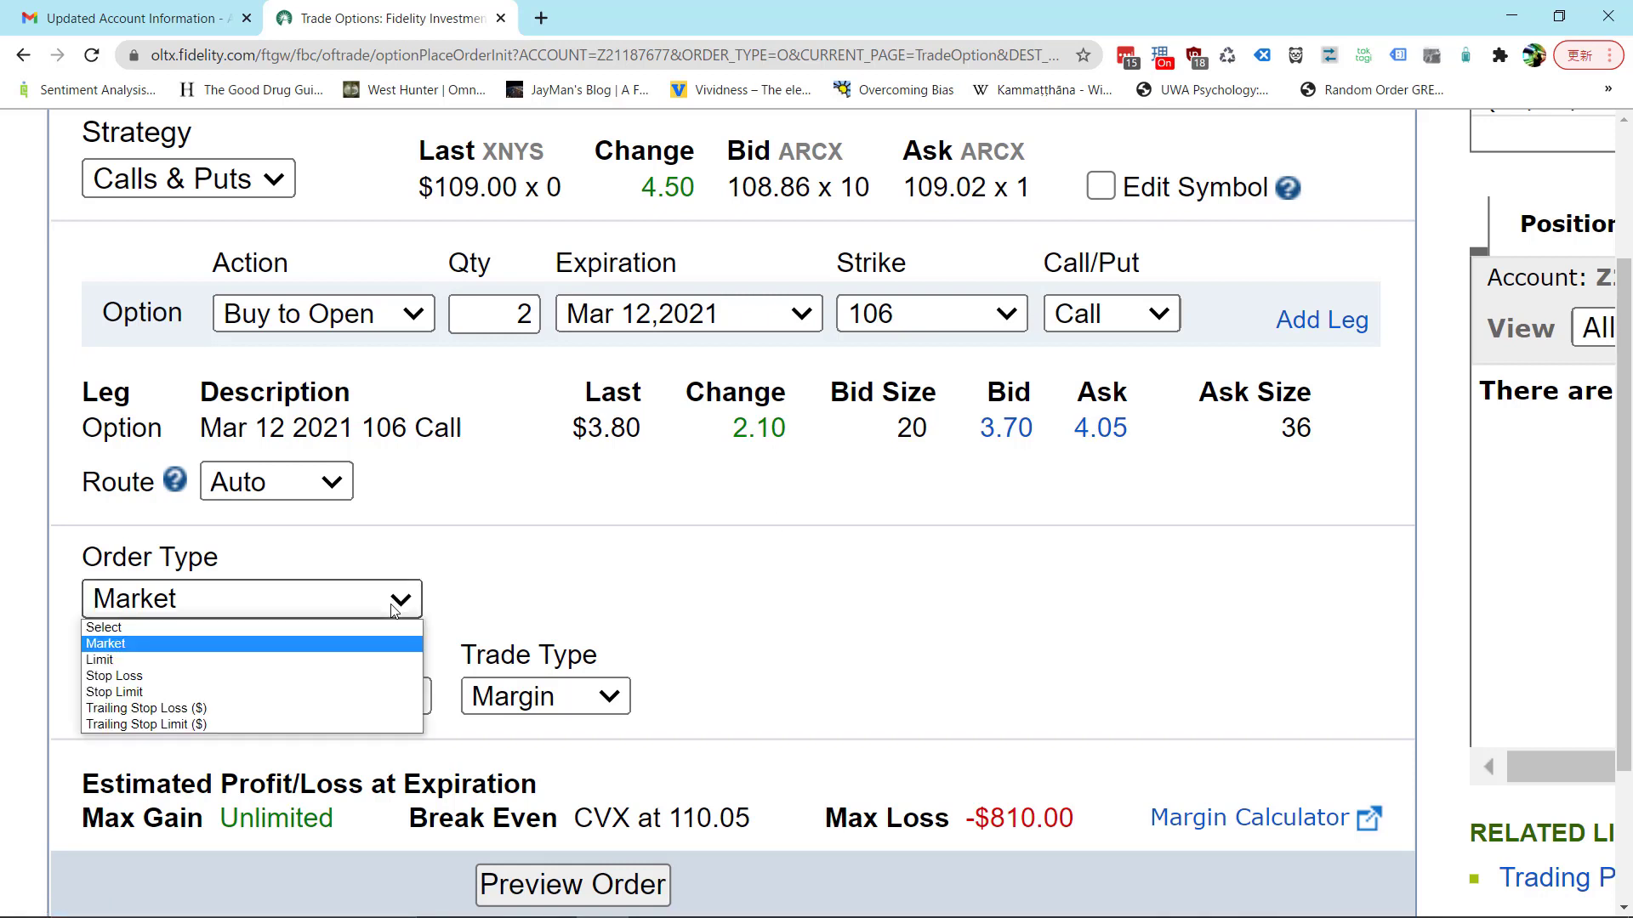
click(320, 660)
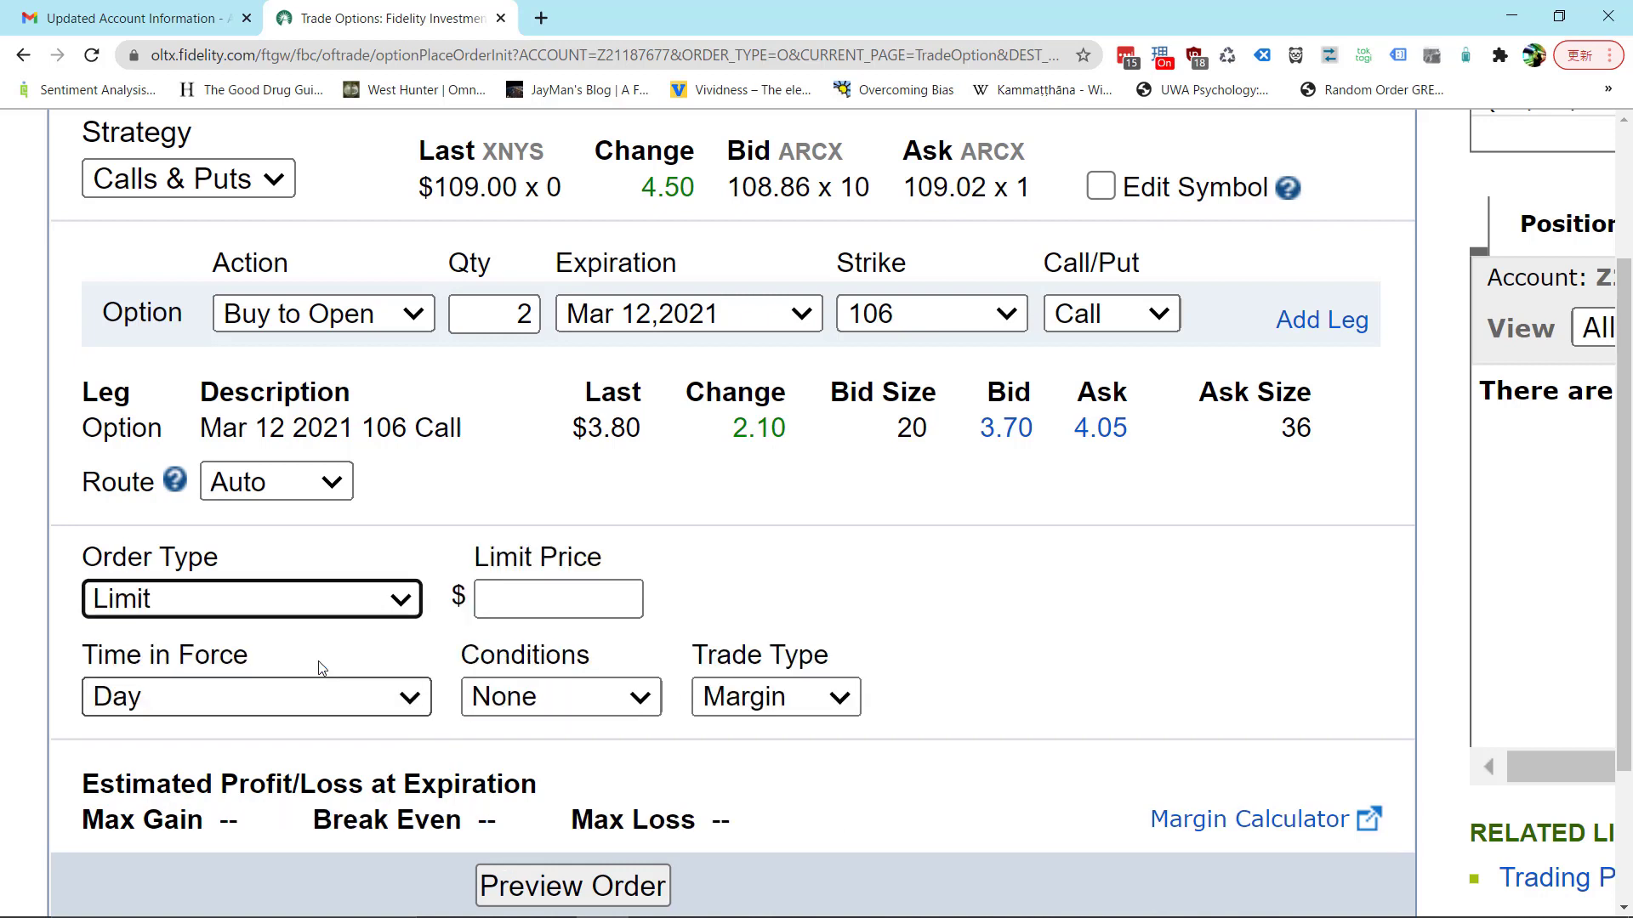
click(532, 597)
text(3)
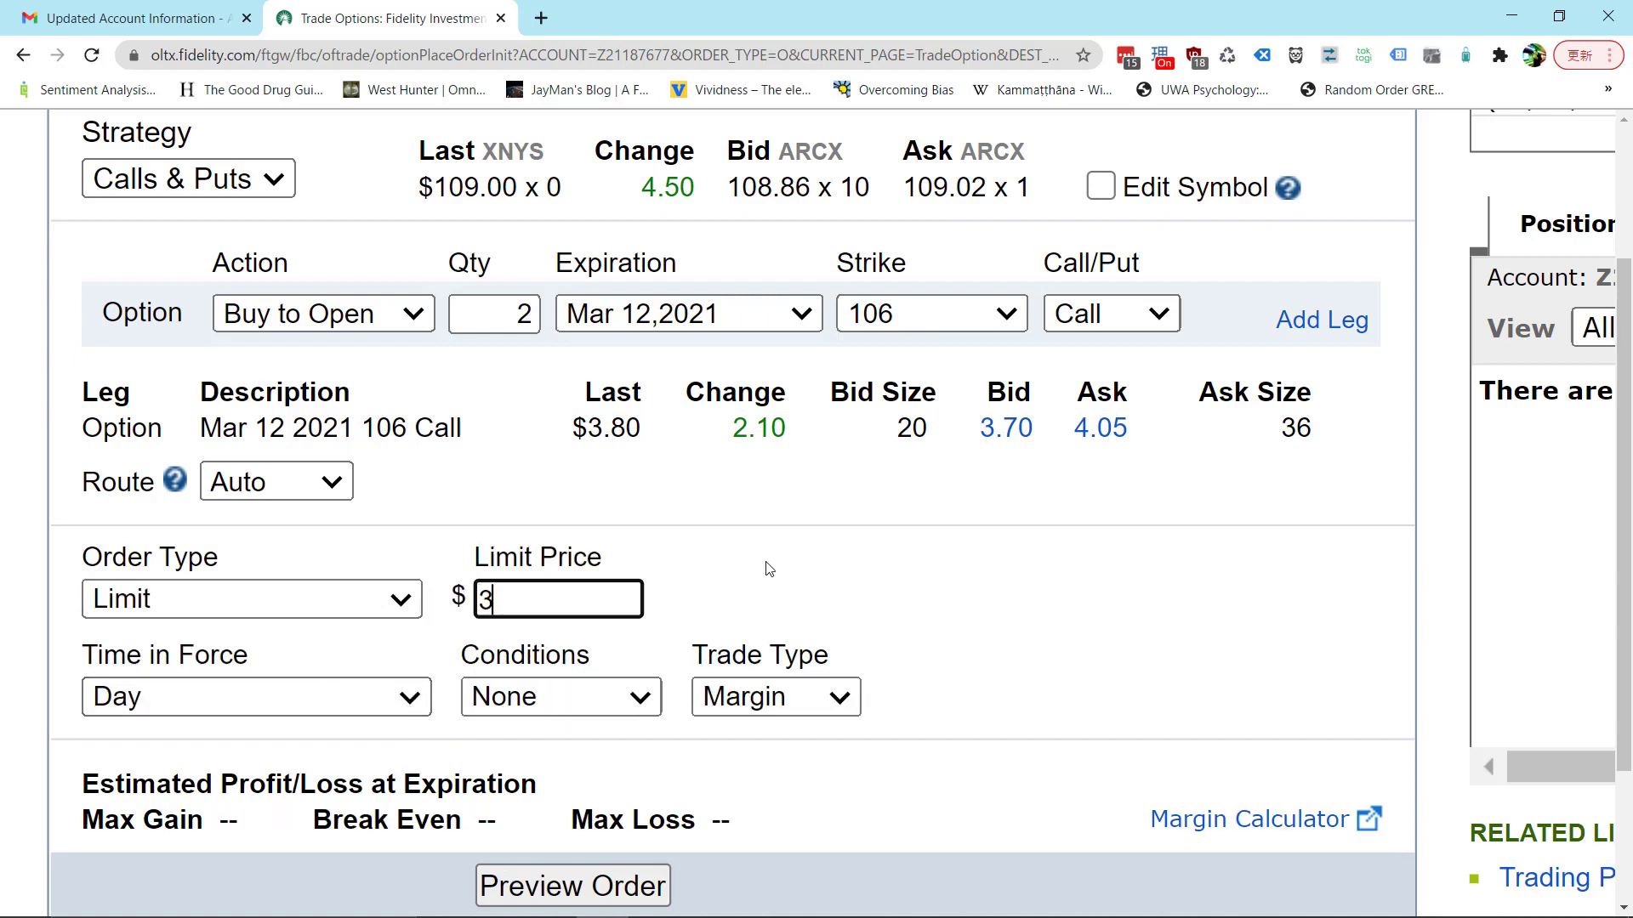
text(.70)
key(BackSpace)
text(5)
key(BackSpace)
key(BackSpace)
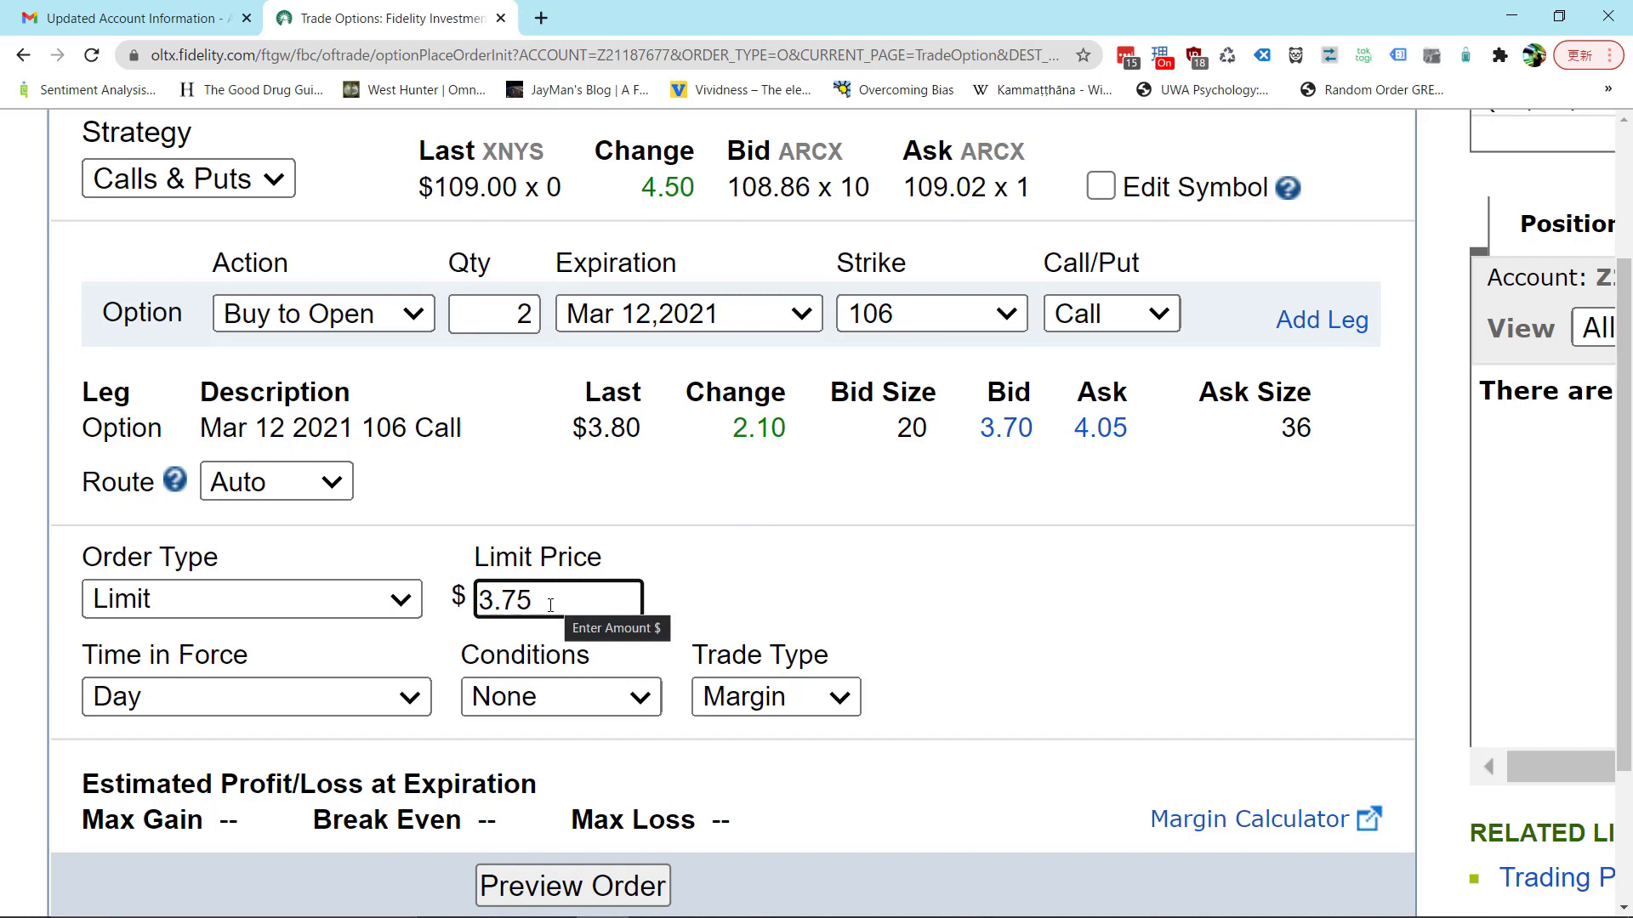
key(Left)
key(Left)
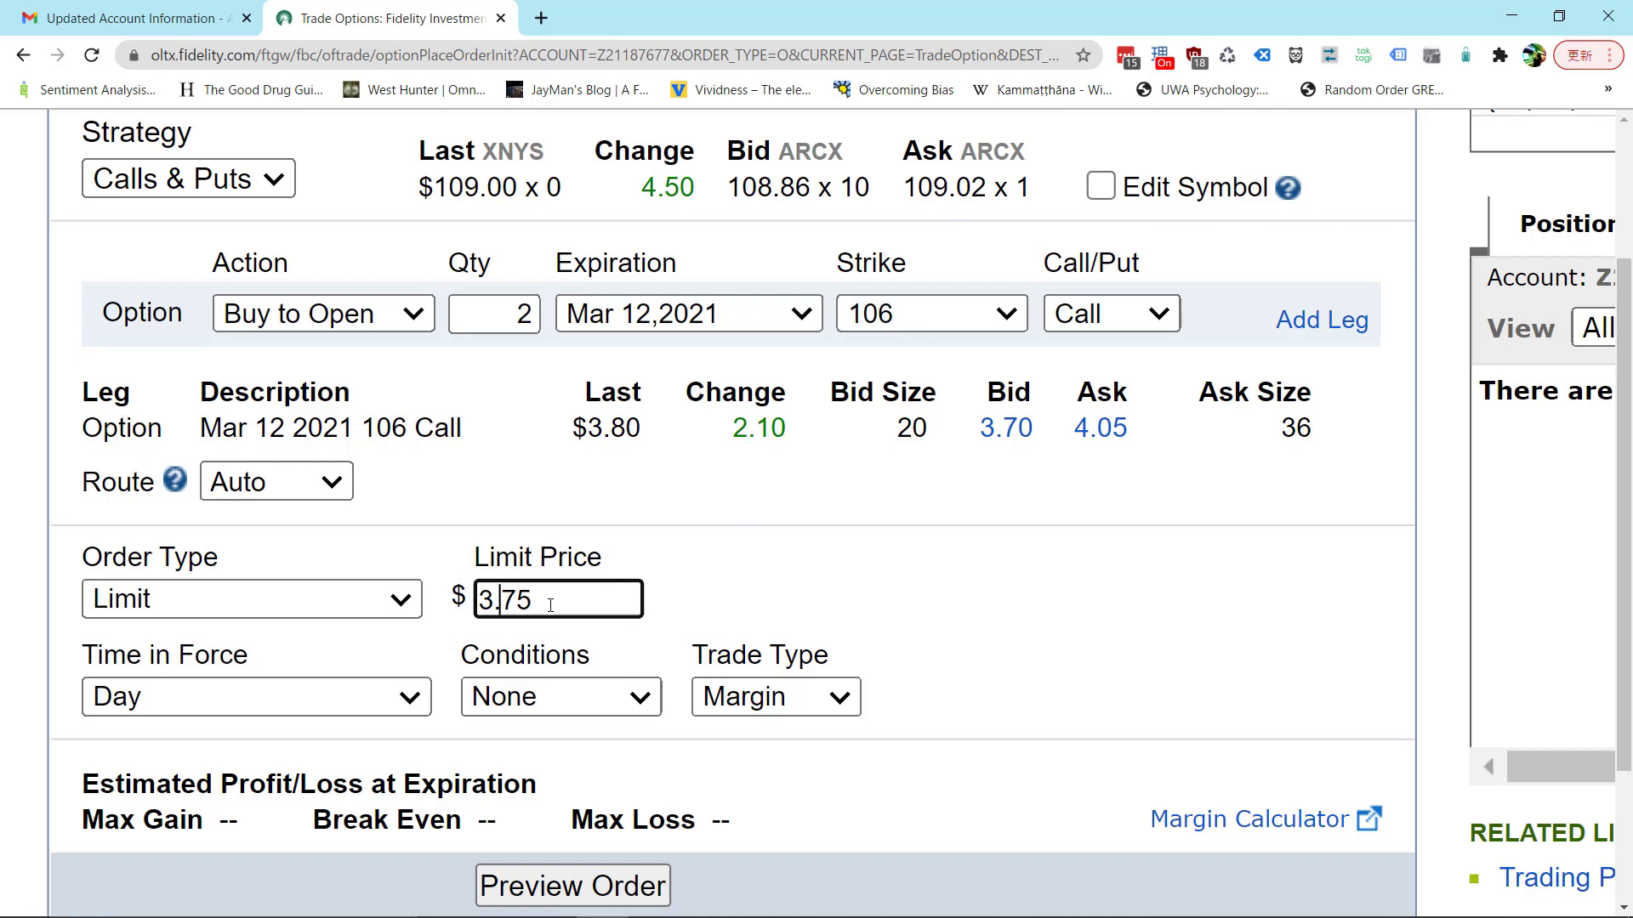
key(Right)
key(Right)
click(769, 519)
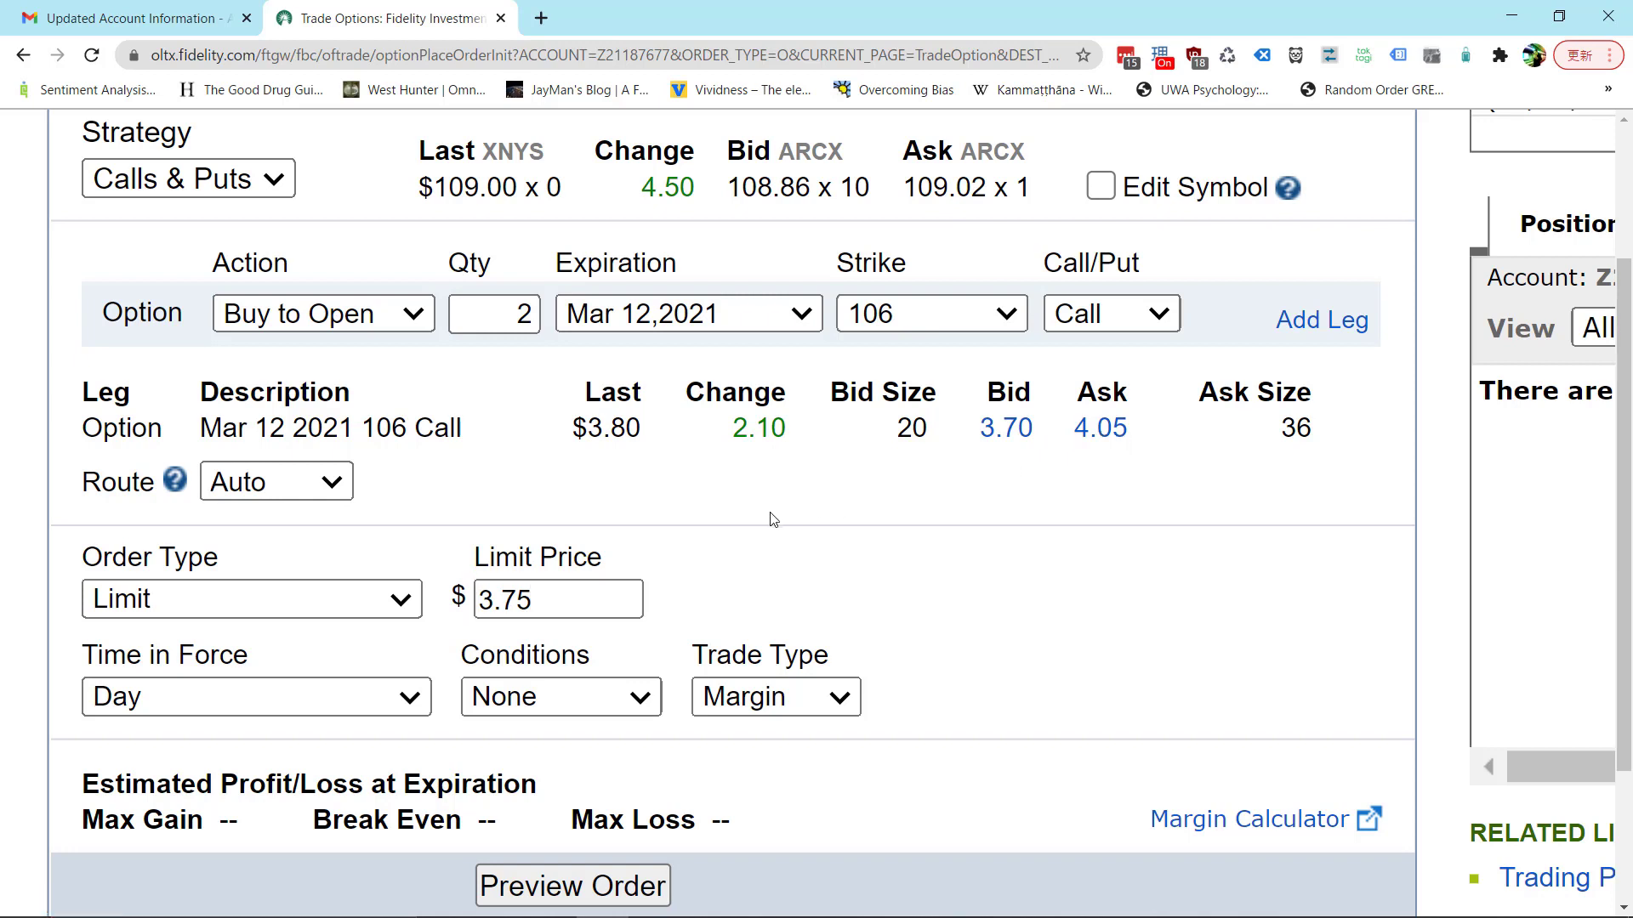
Step: Review the Time in Force choices for the limit order, keeping it on Day
click(301, 706)
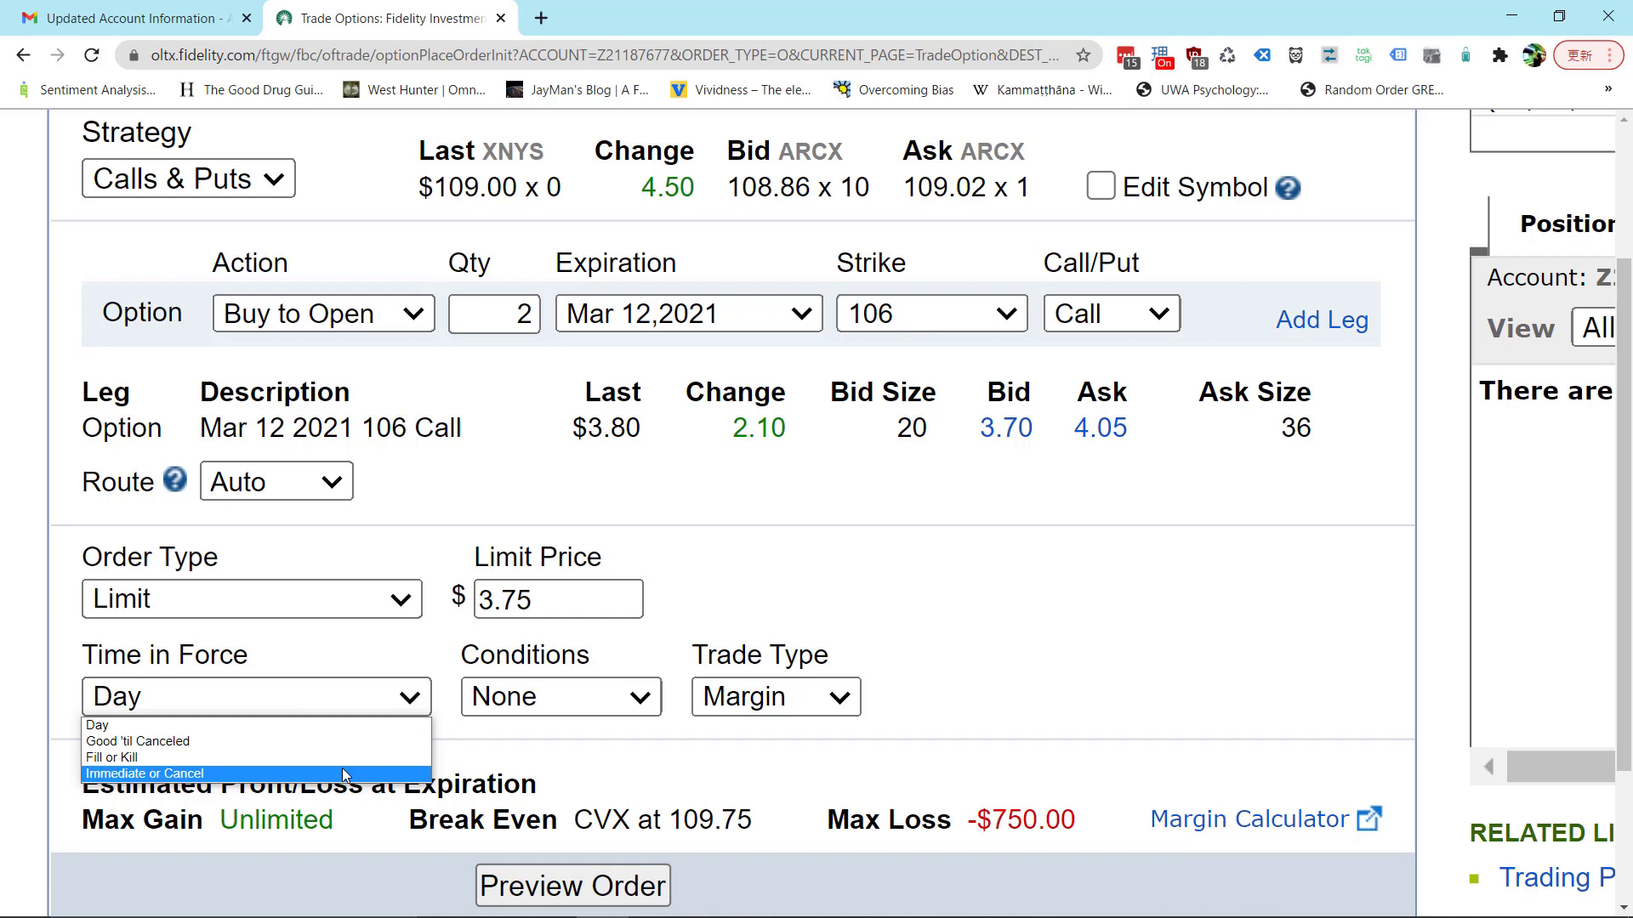
click(865, 621)
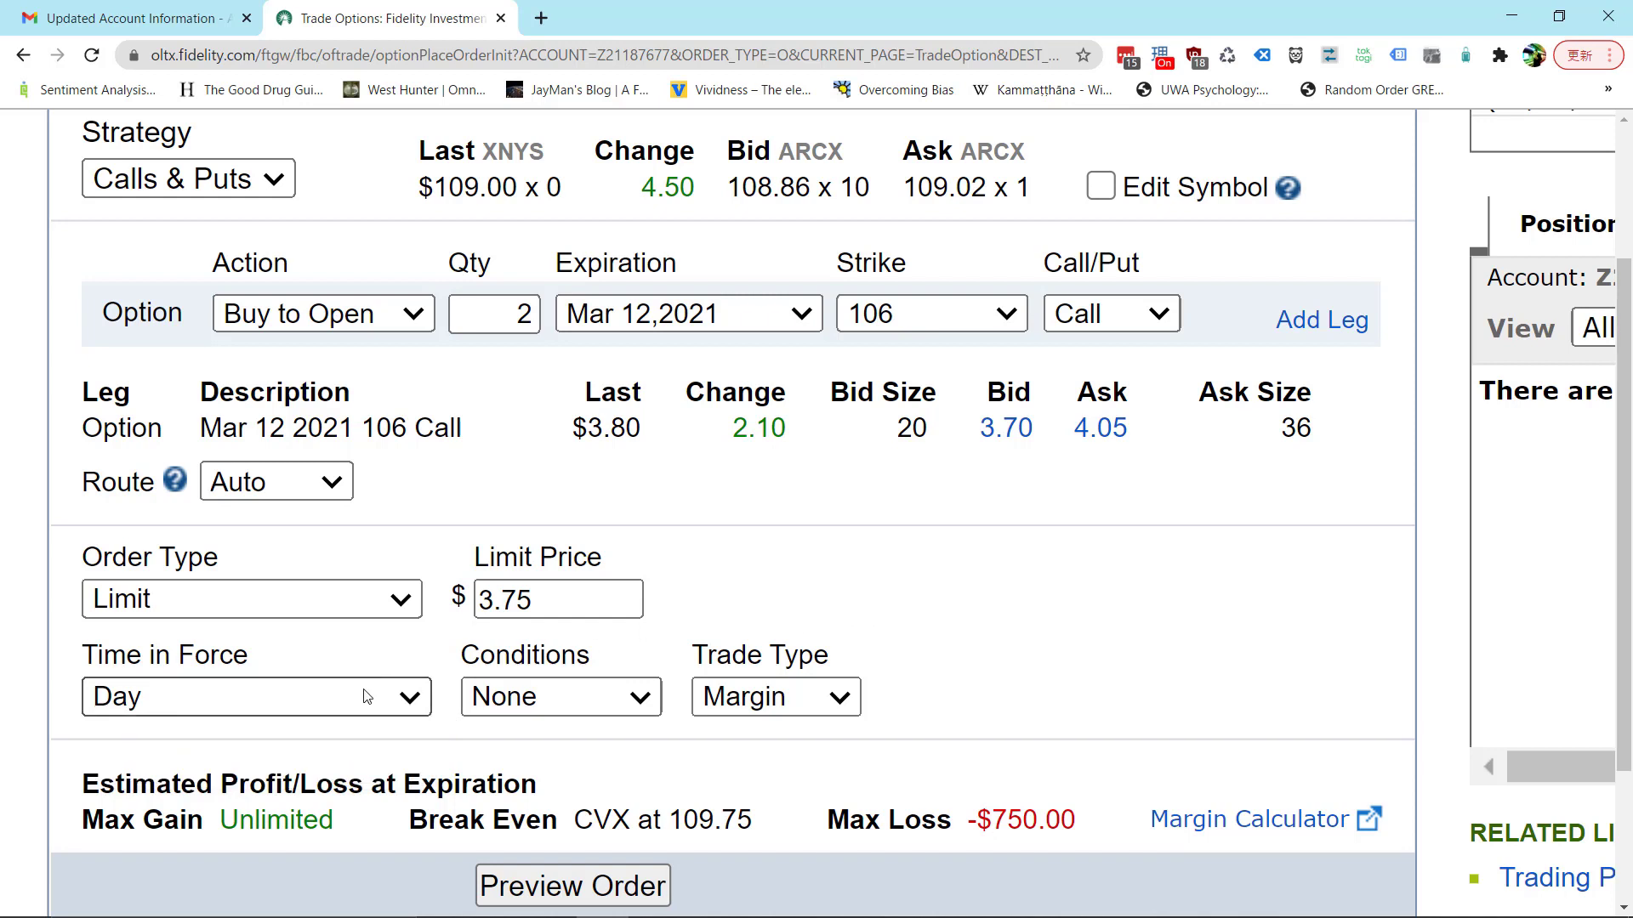
double_click(538, 592)
click(314, 699)
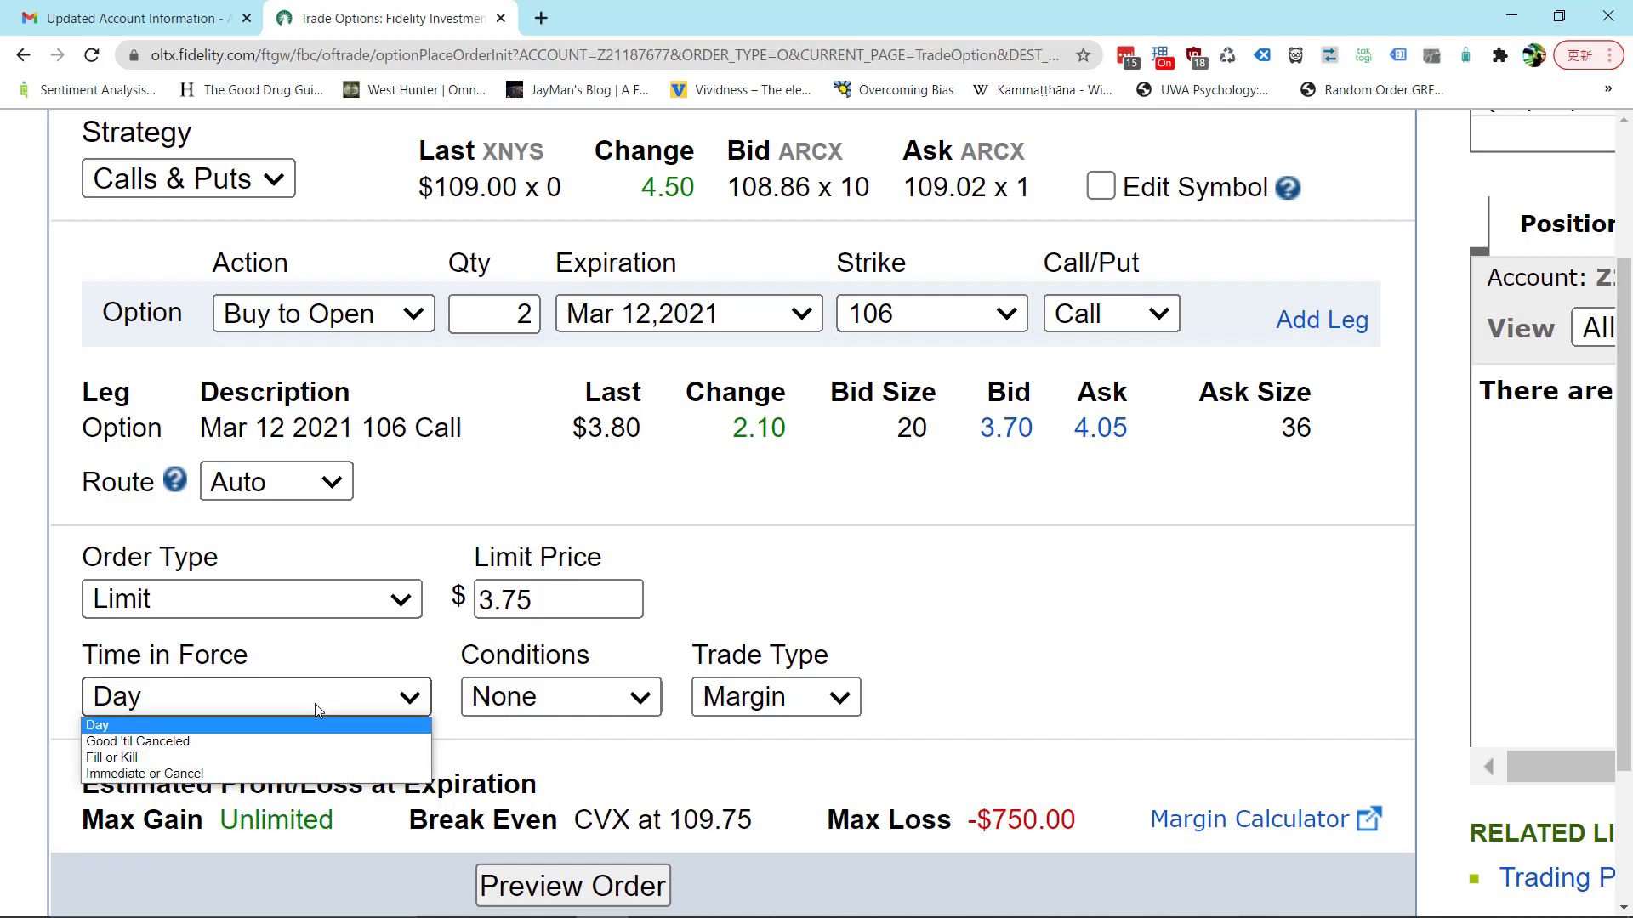
click(314, 702)
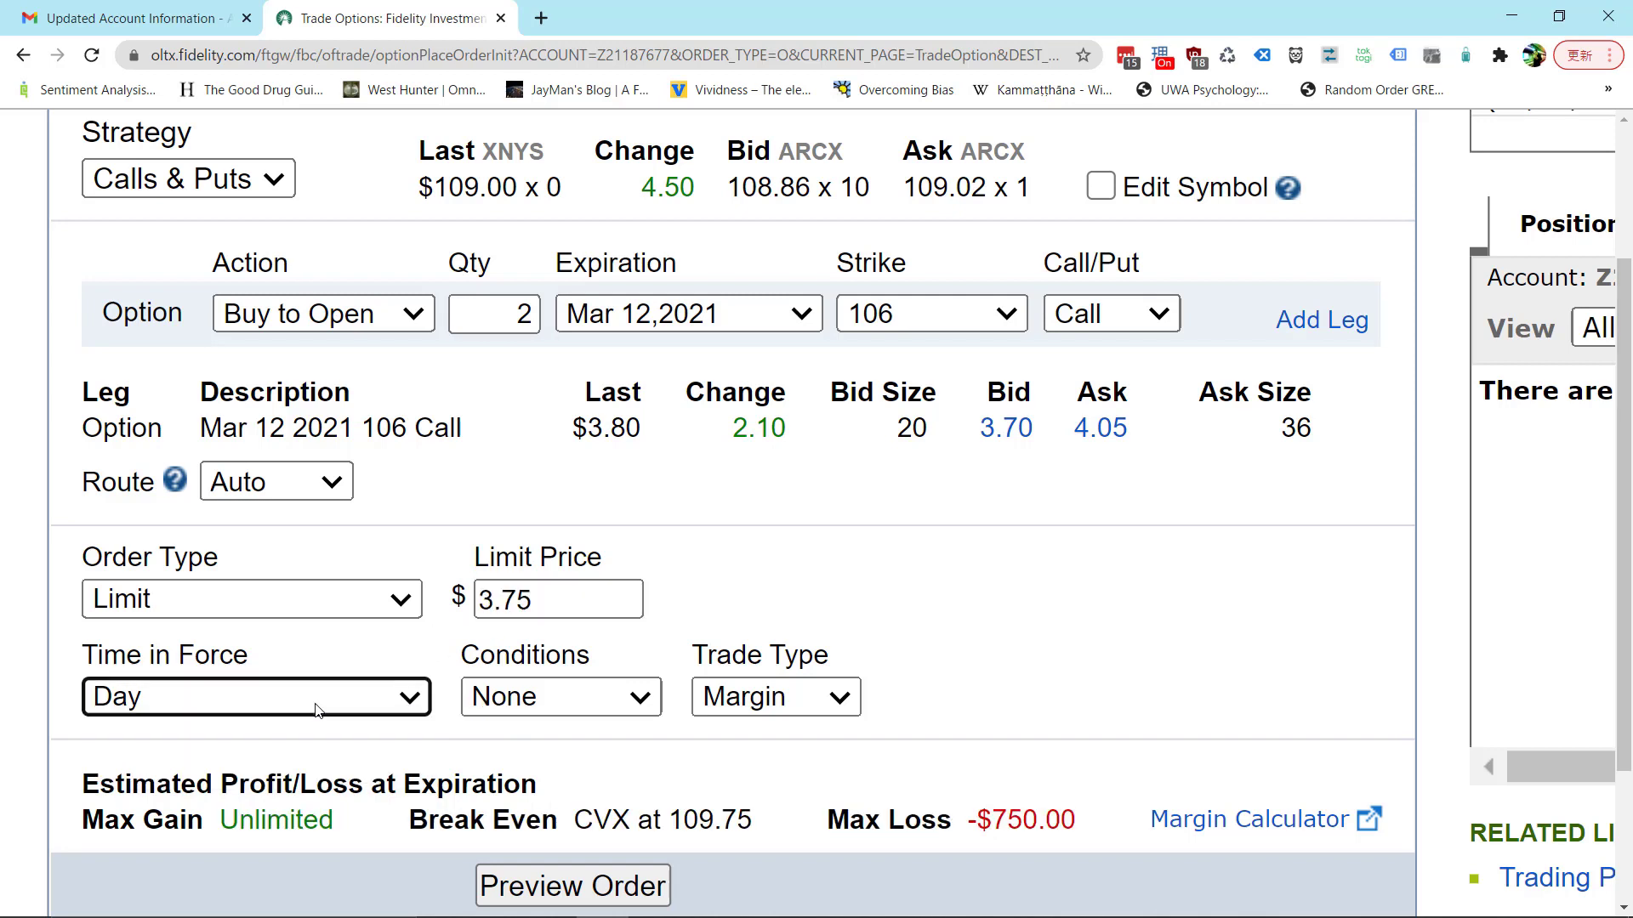
Step: View the Conditions choices for the limit order and highlight the contract quantity for reference
click(589, 702)
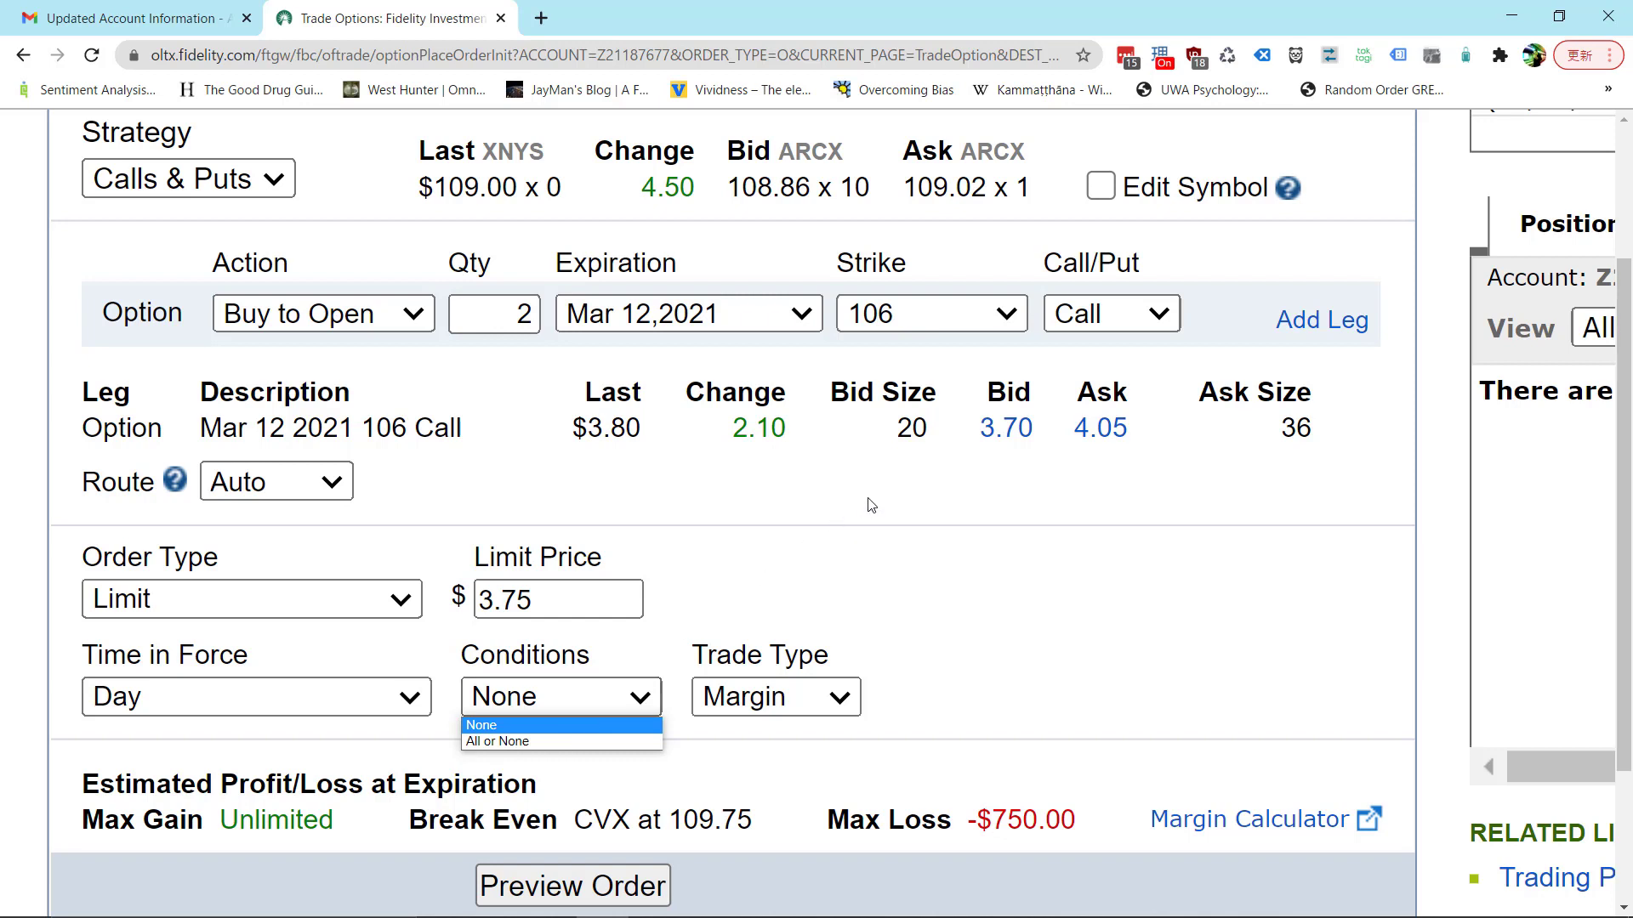
click(450, 295)
double_click(514, 302)
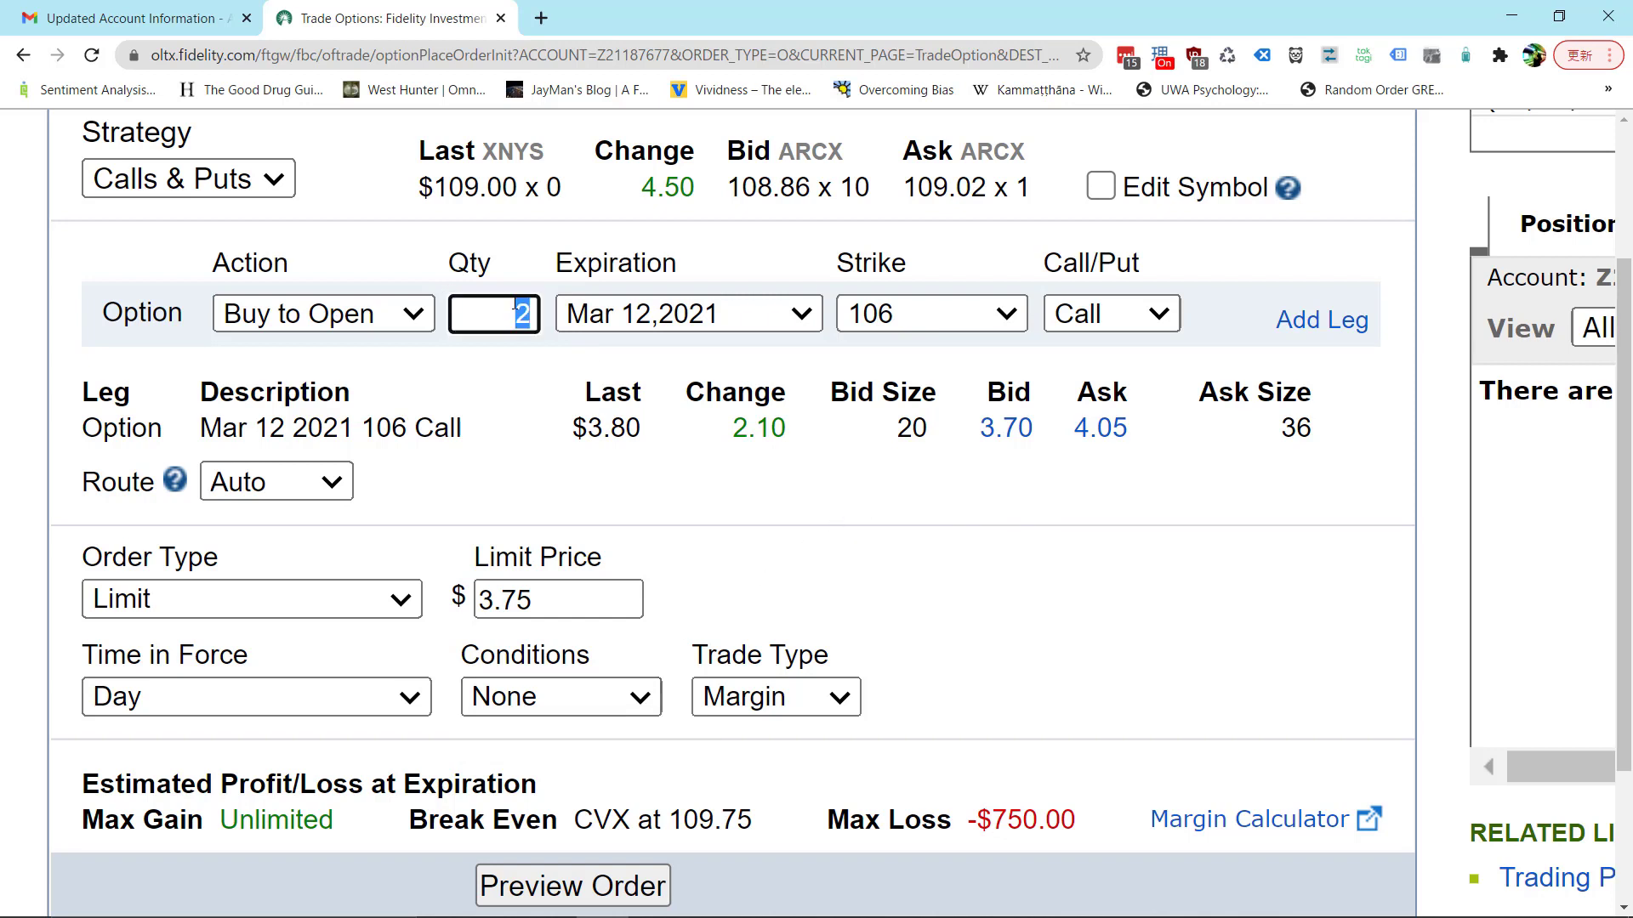
Step: Set the order's Conditions to All or None, and switch it back to None
click(518, 365)
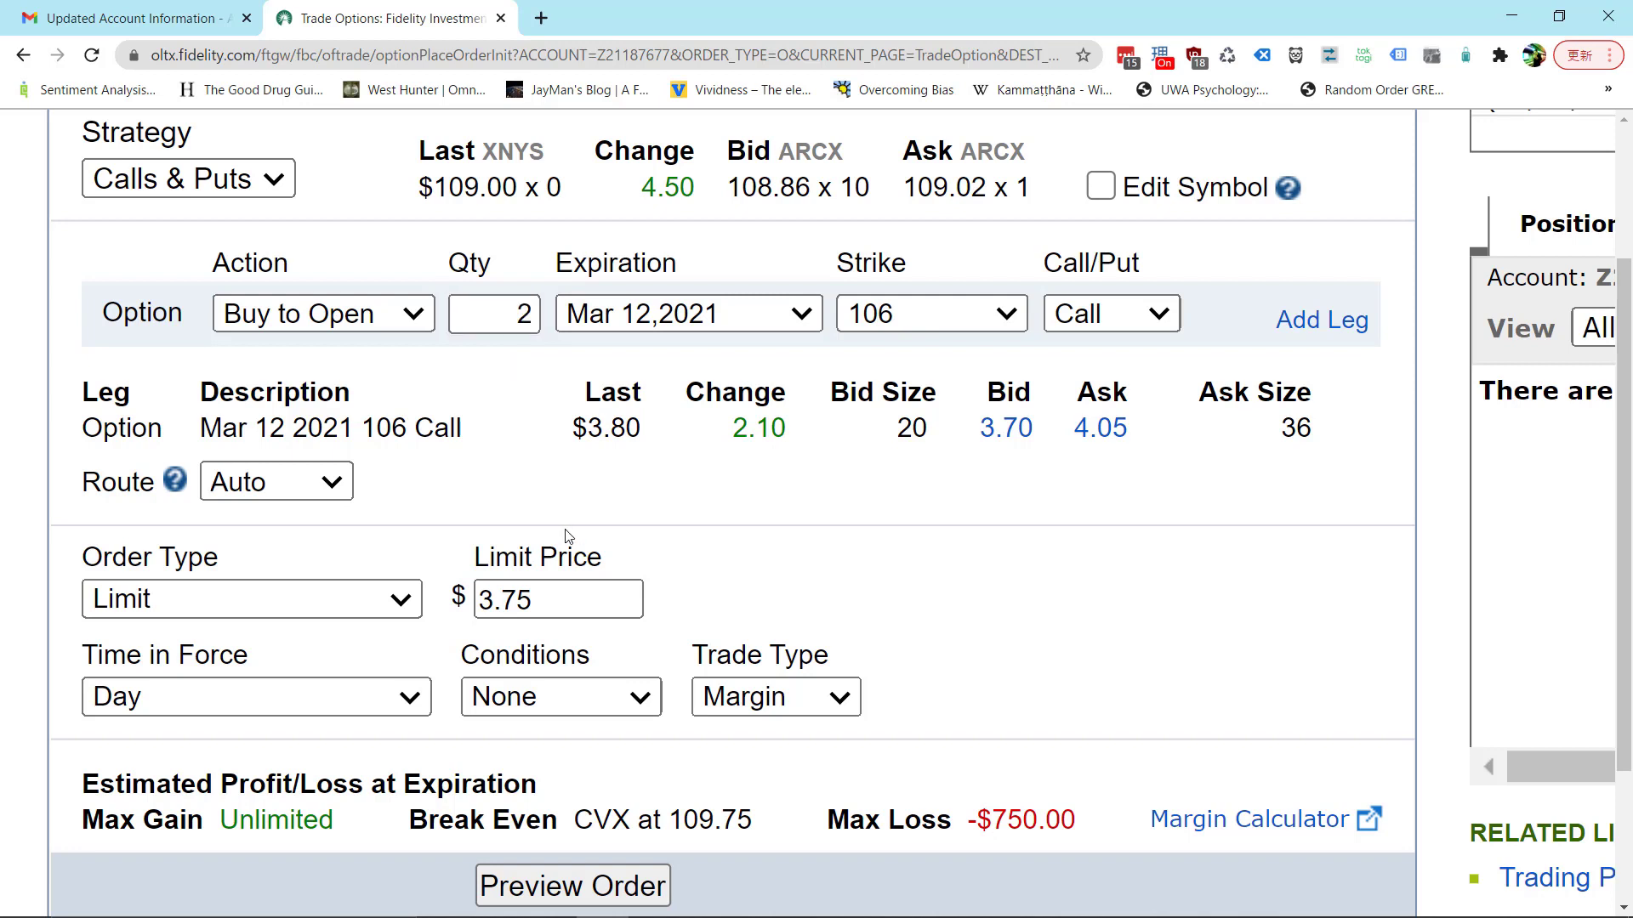
click(625, 693)
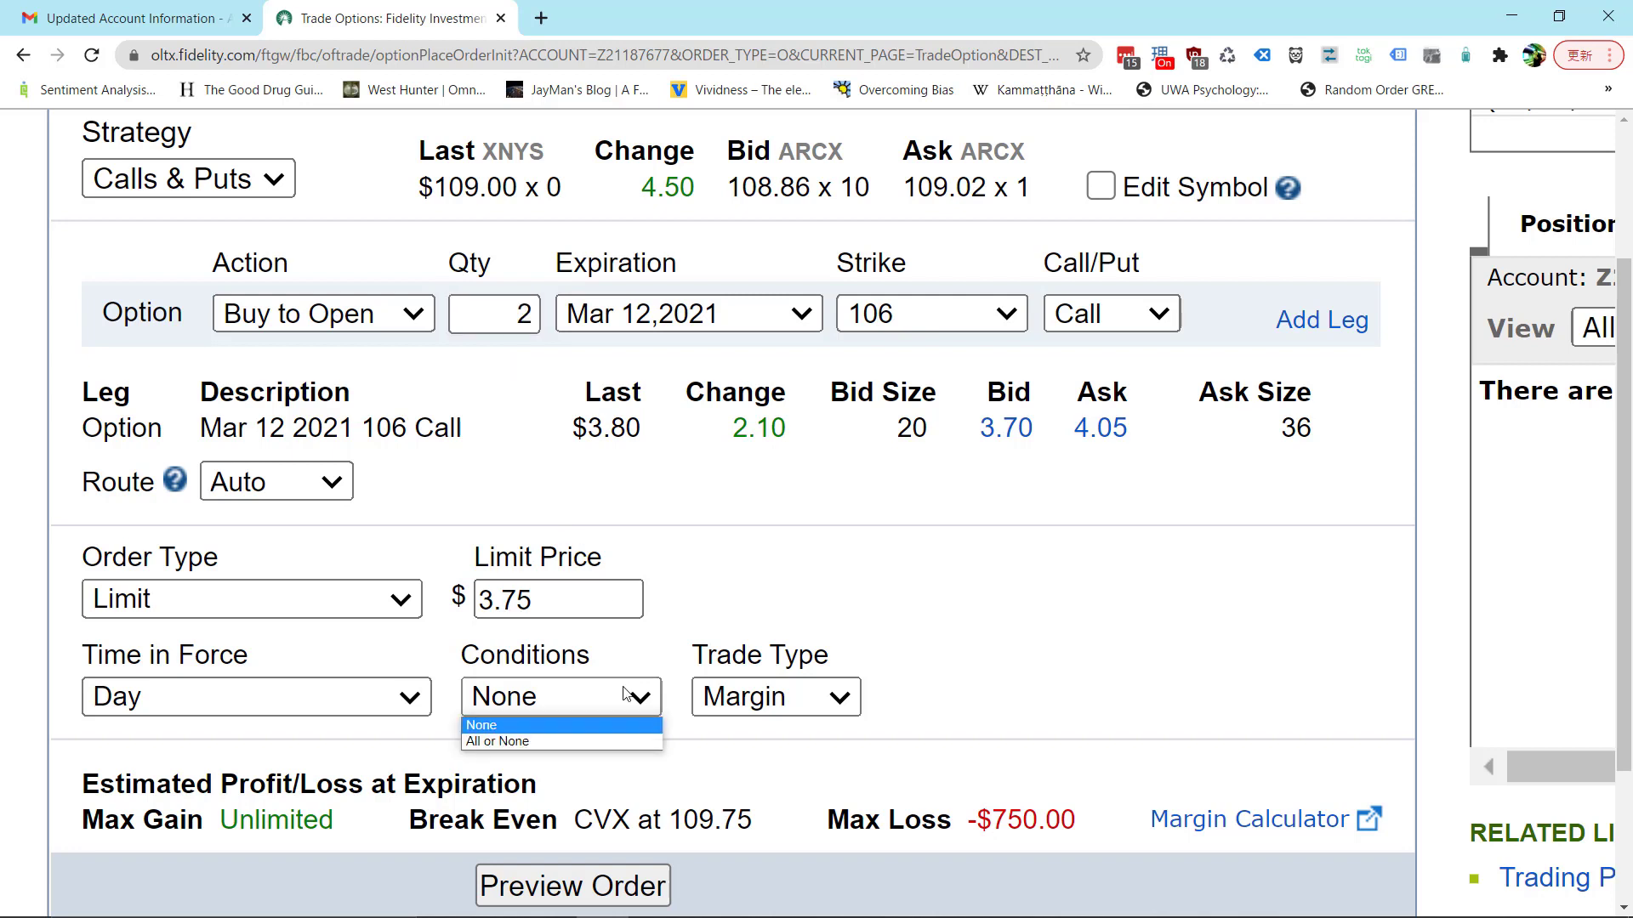
click(538, 741)
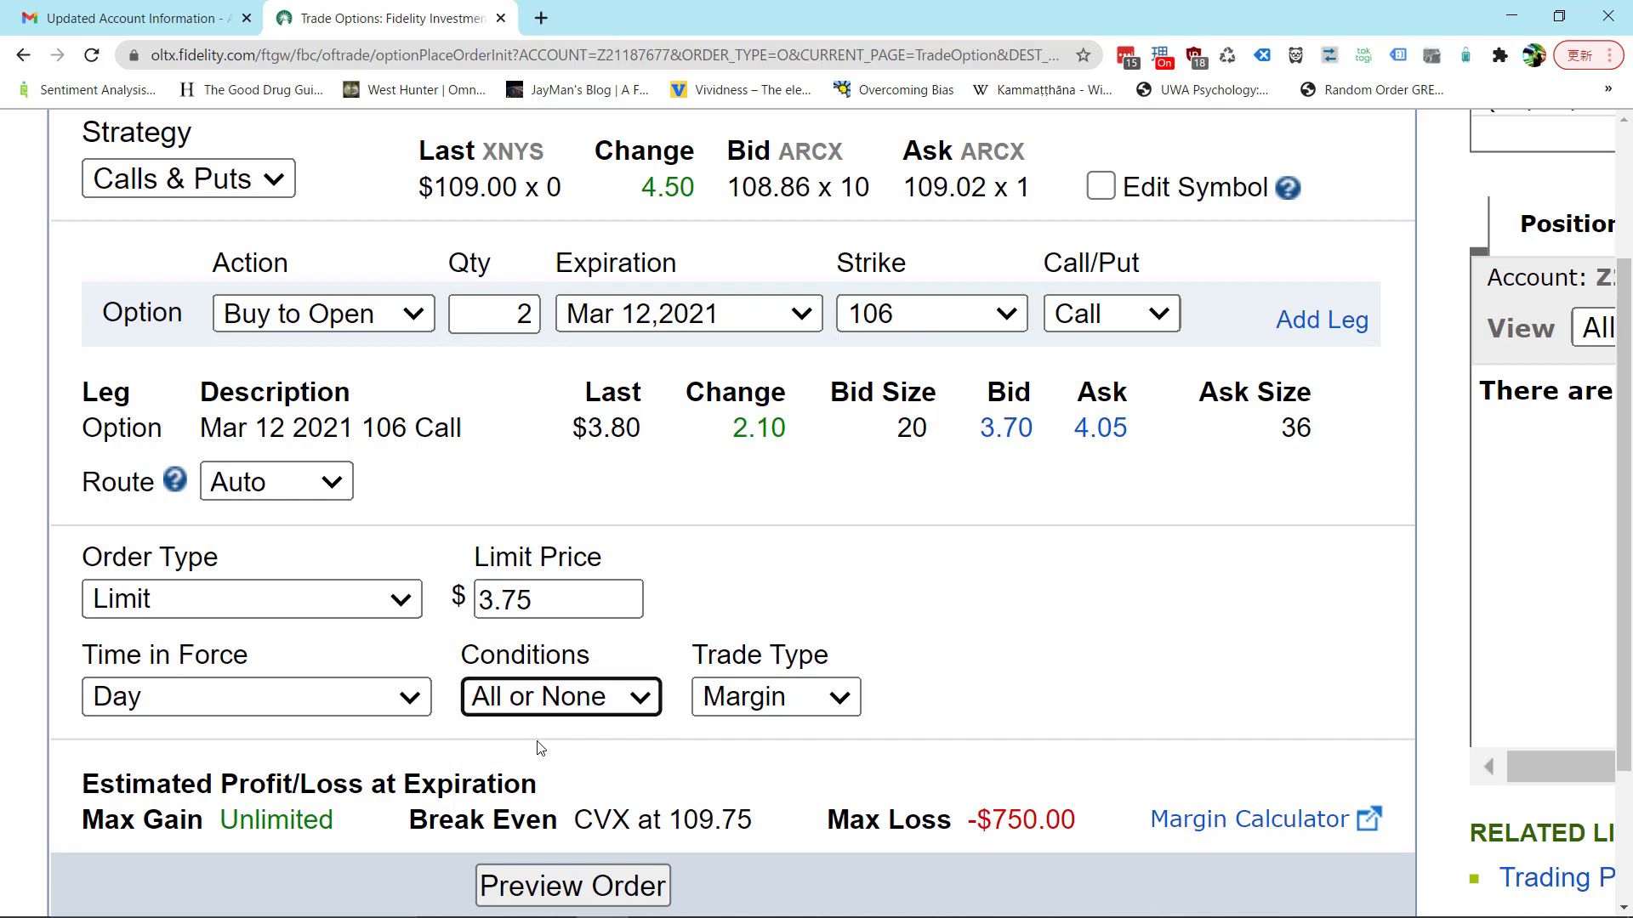
click(627, 704)
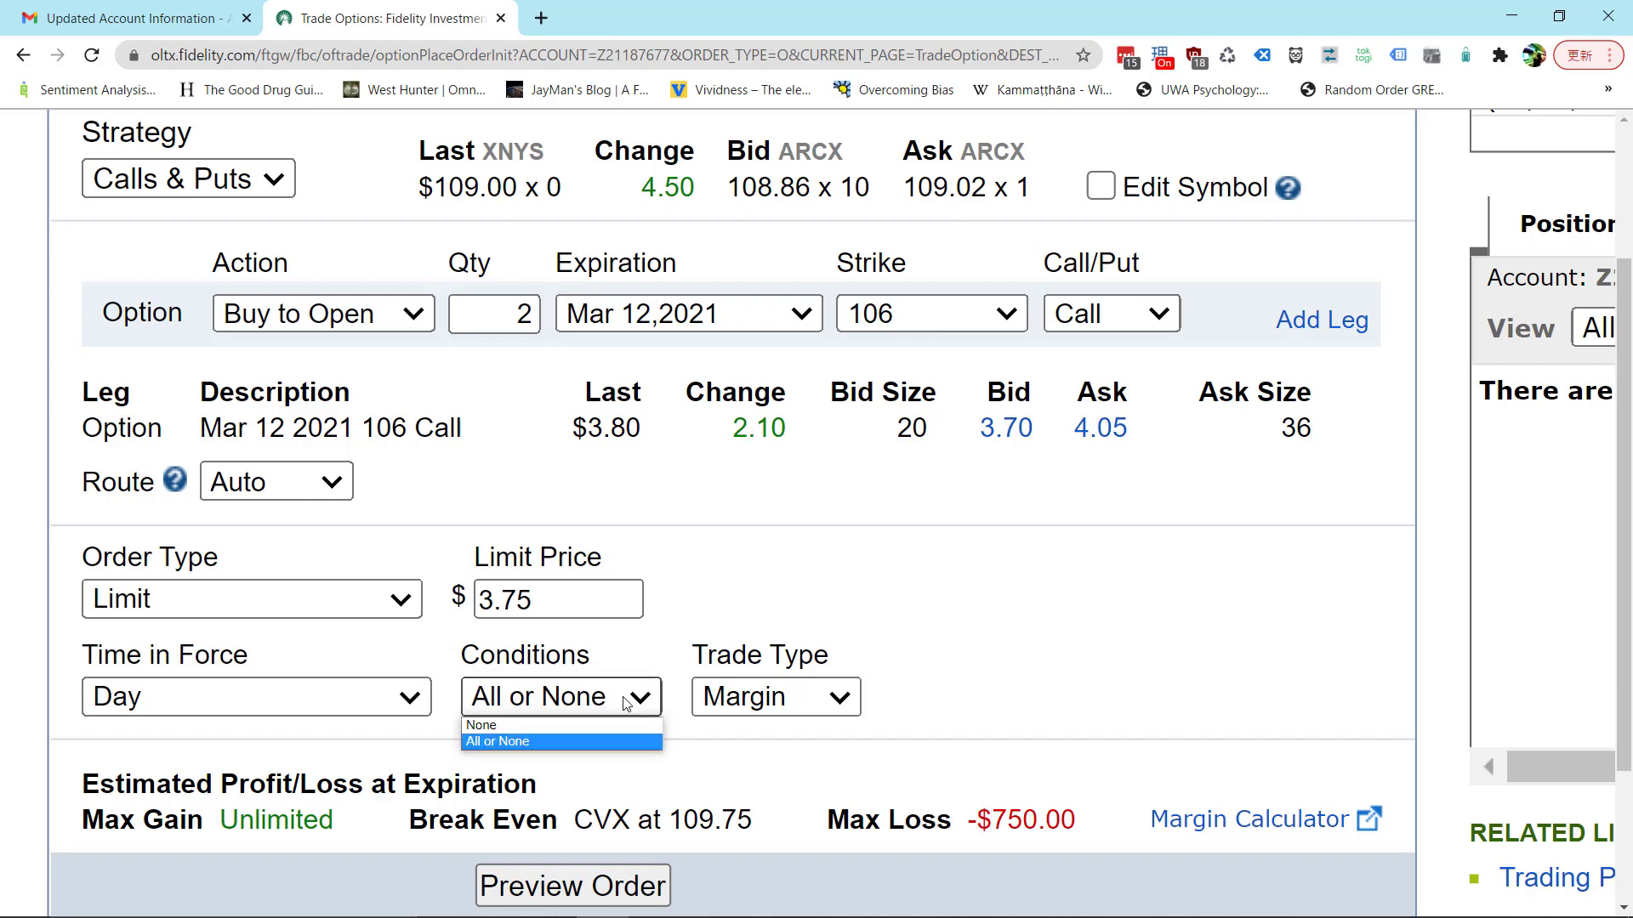
click(550, 733)
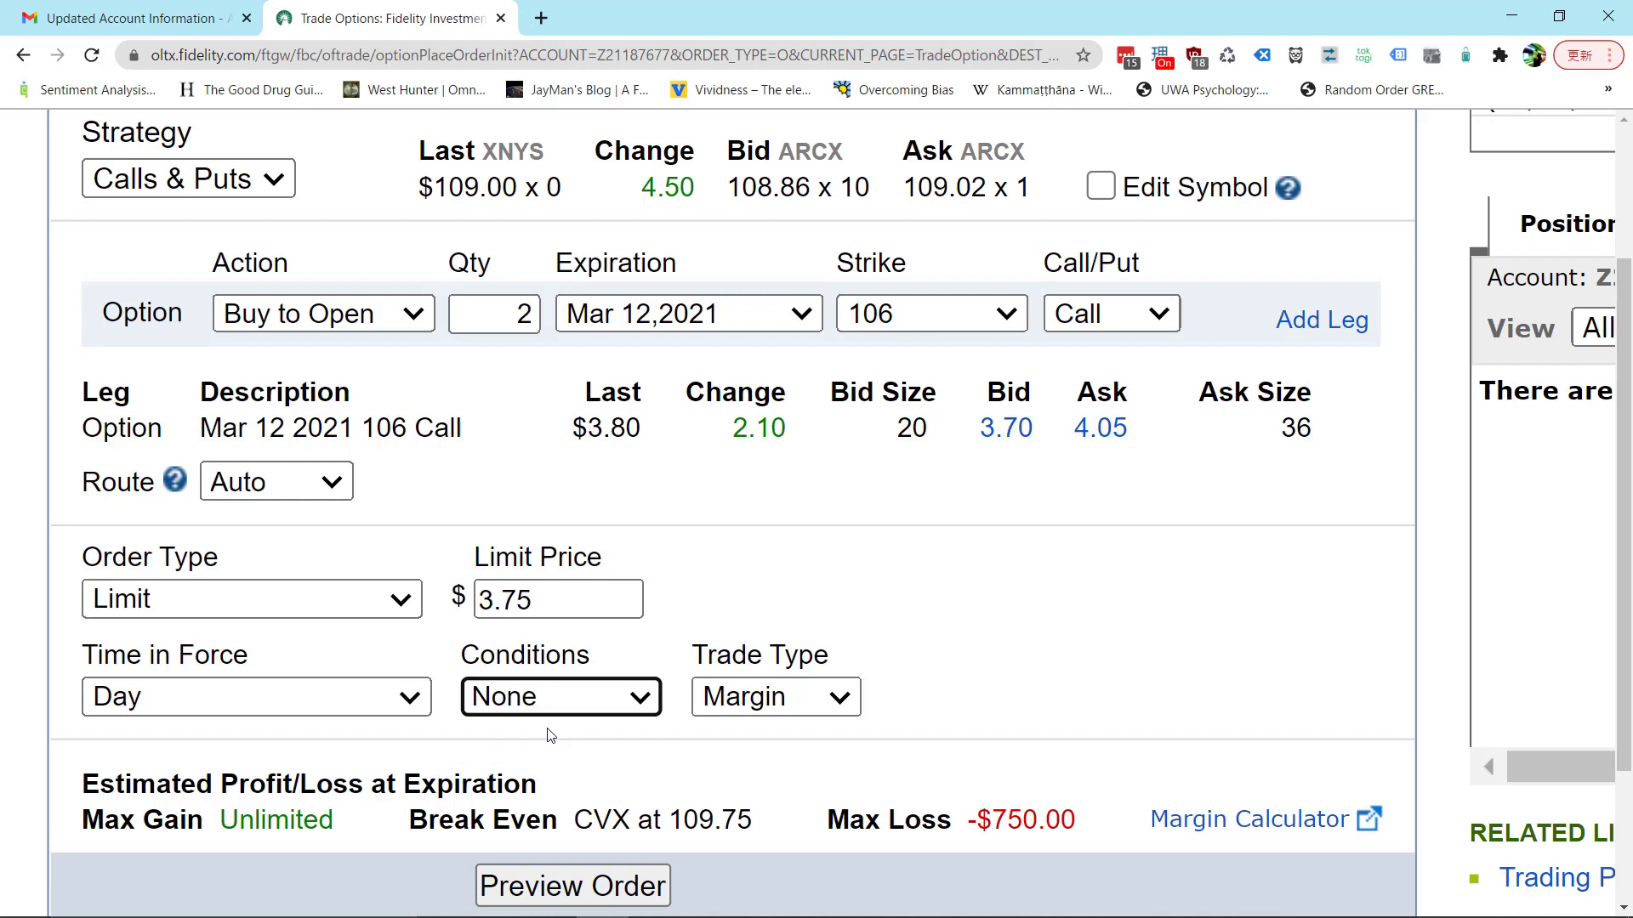
Step: Highlight the contract quantity and the limit price to review how the order could be filled
click(496, 320)
drag(497, 320, 539, 311)
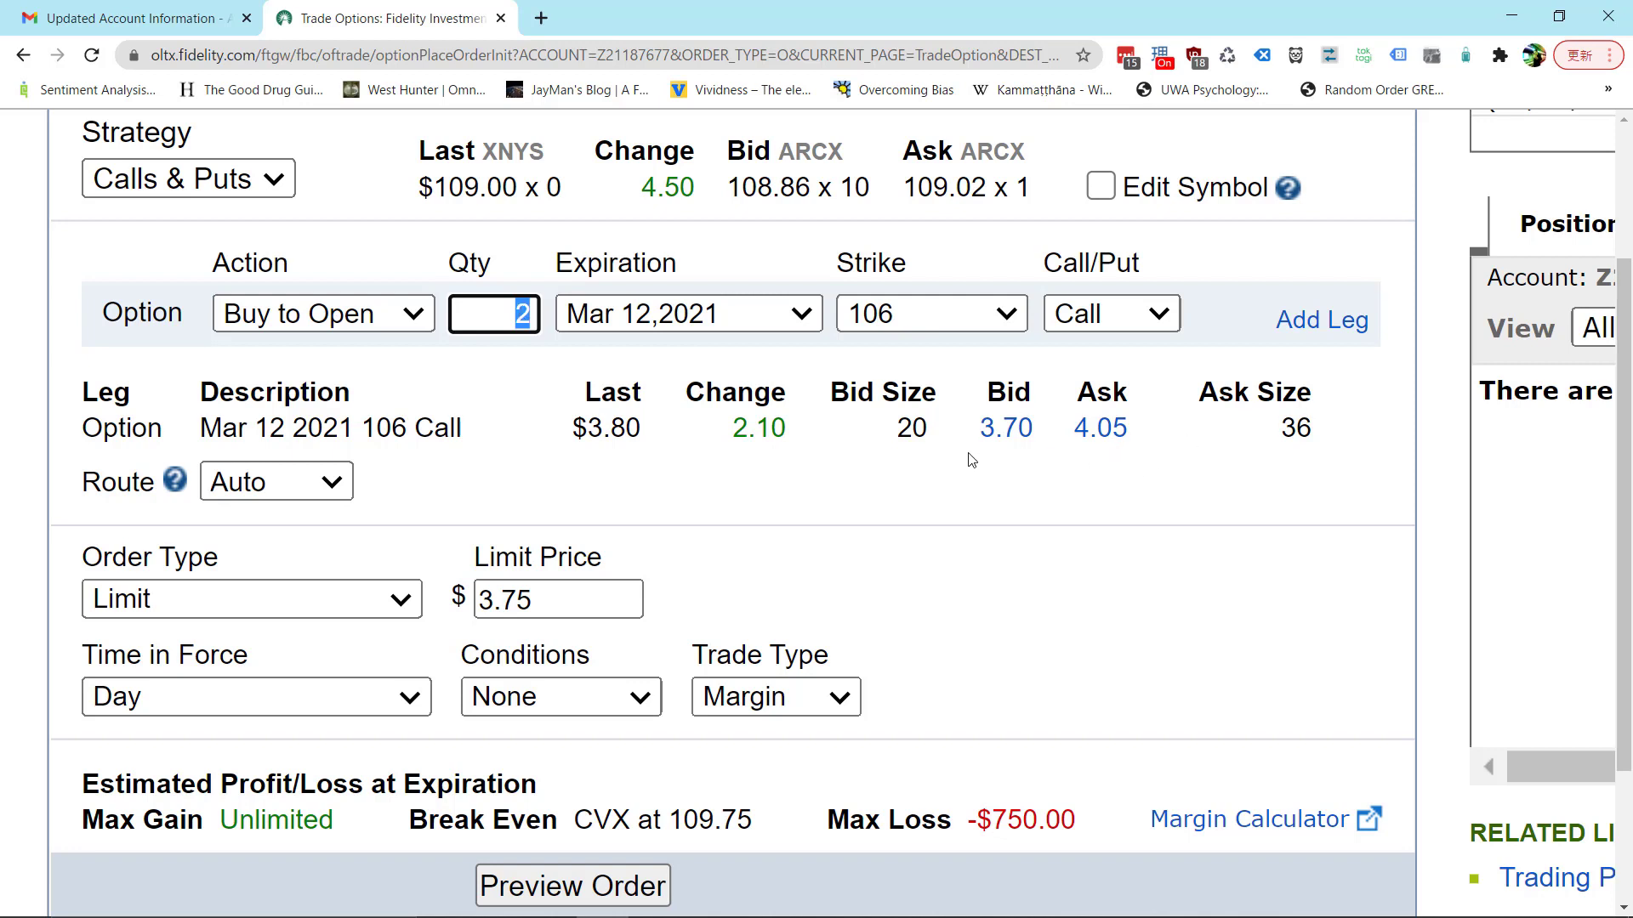
click(1033, 492)
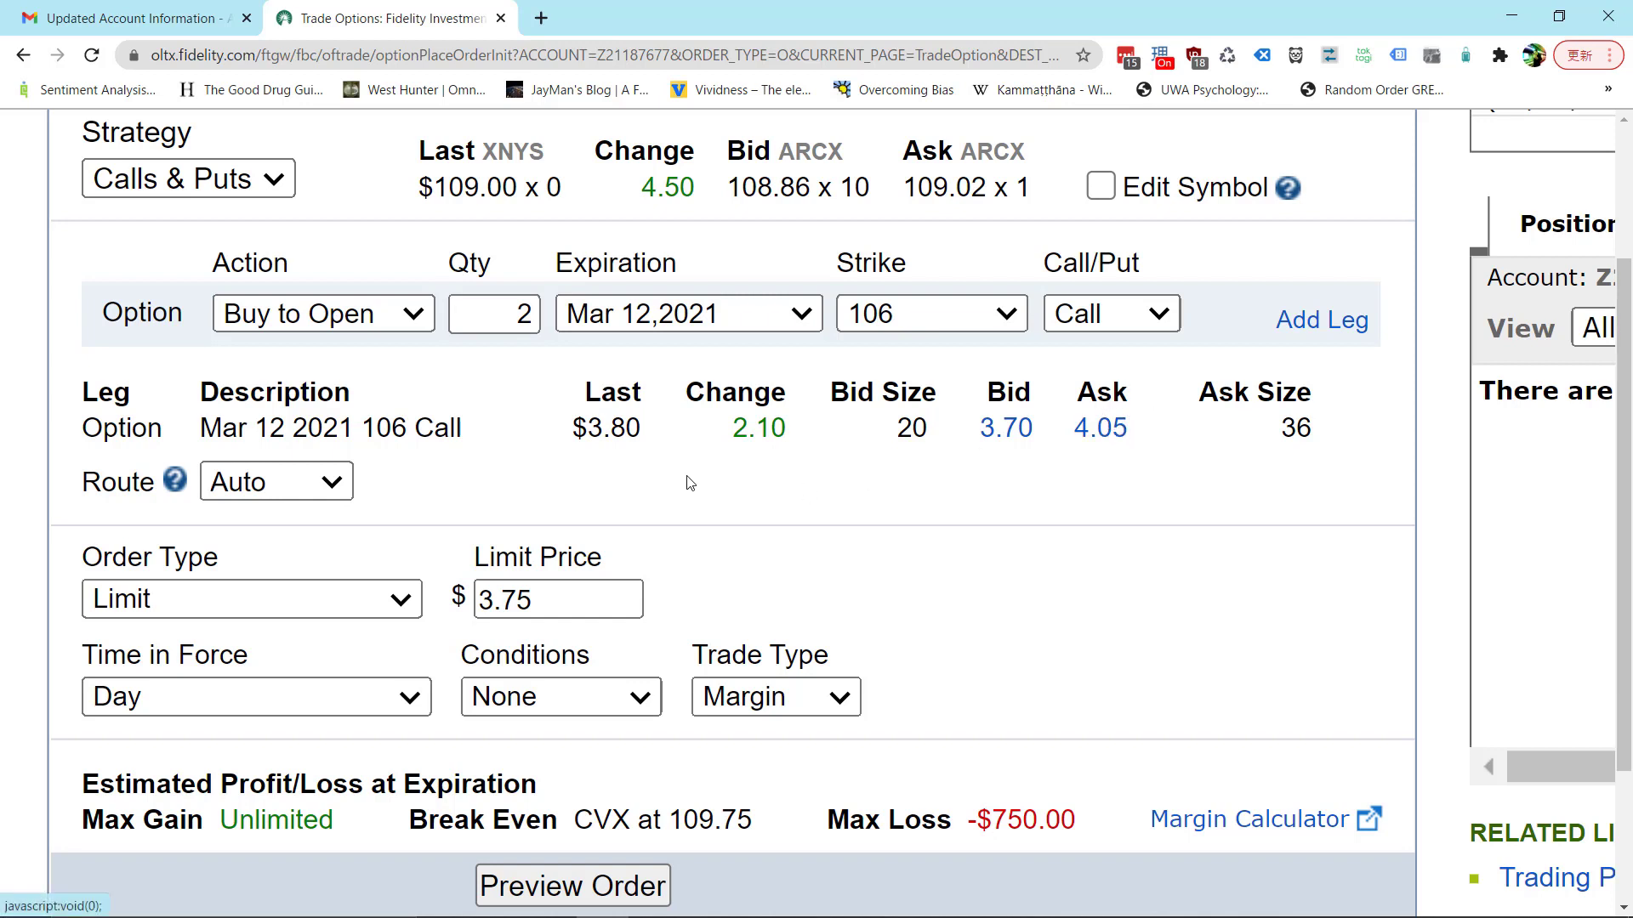
click(540, 604)
double_click(539, 604)
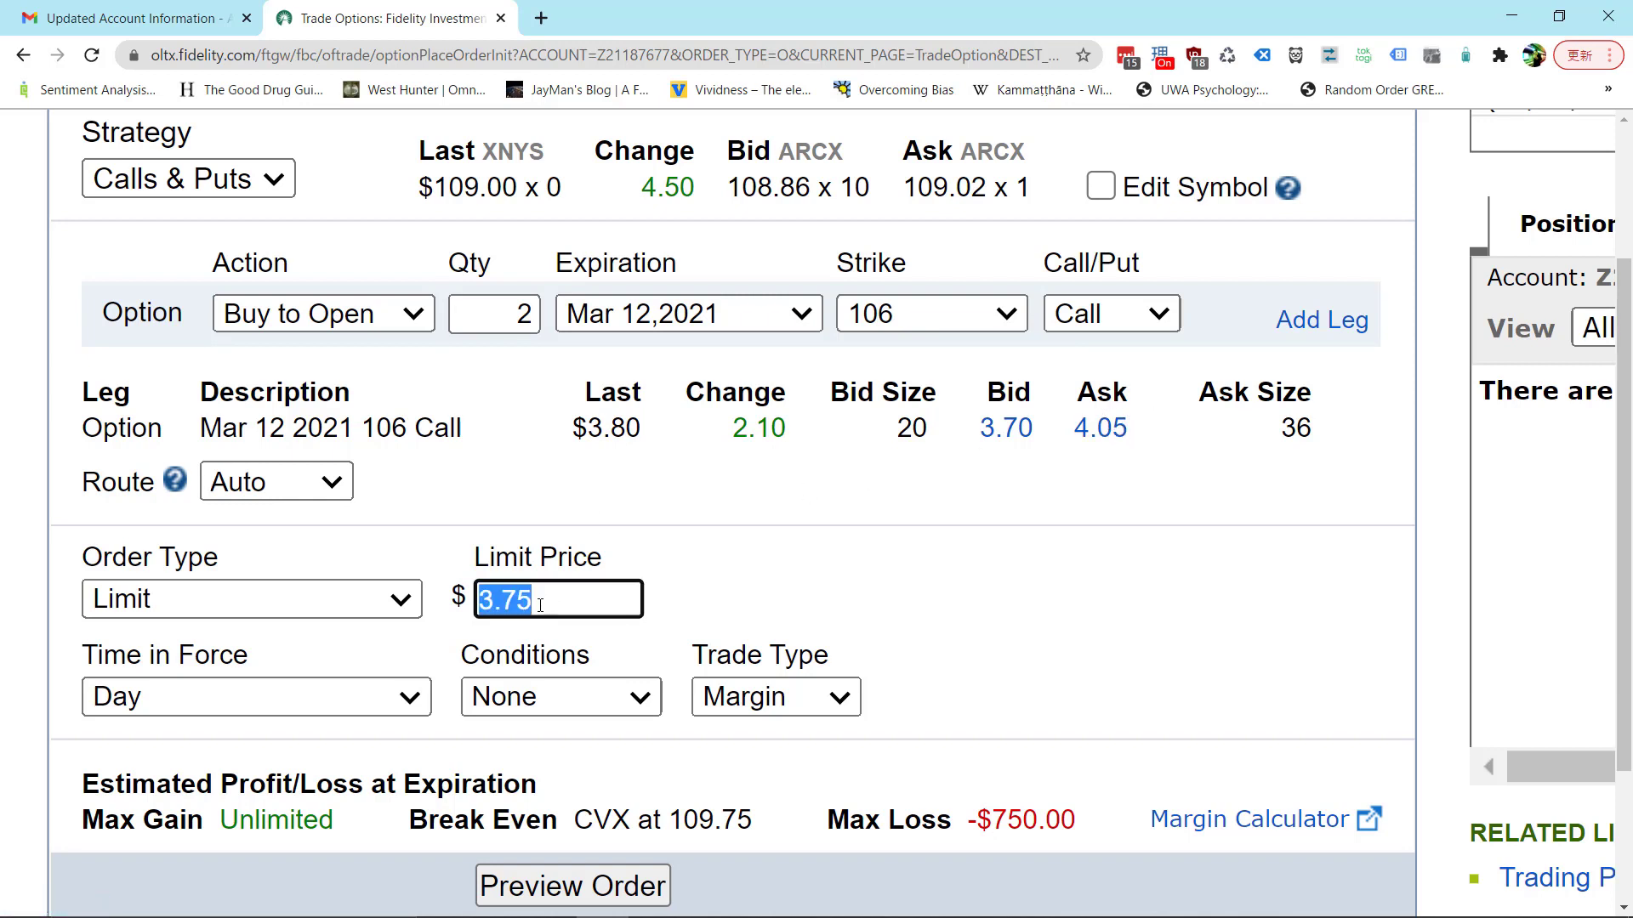
click(606, 601)
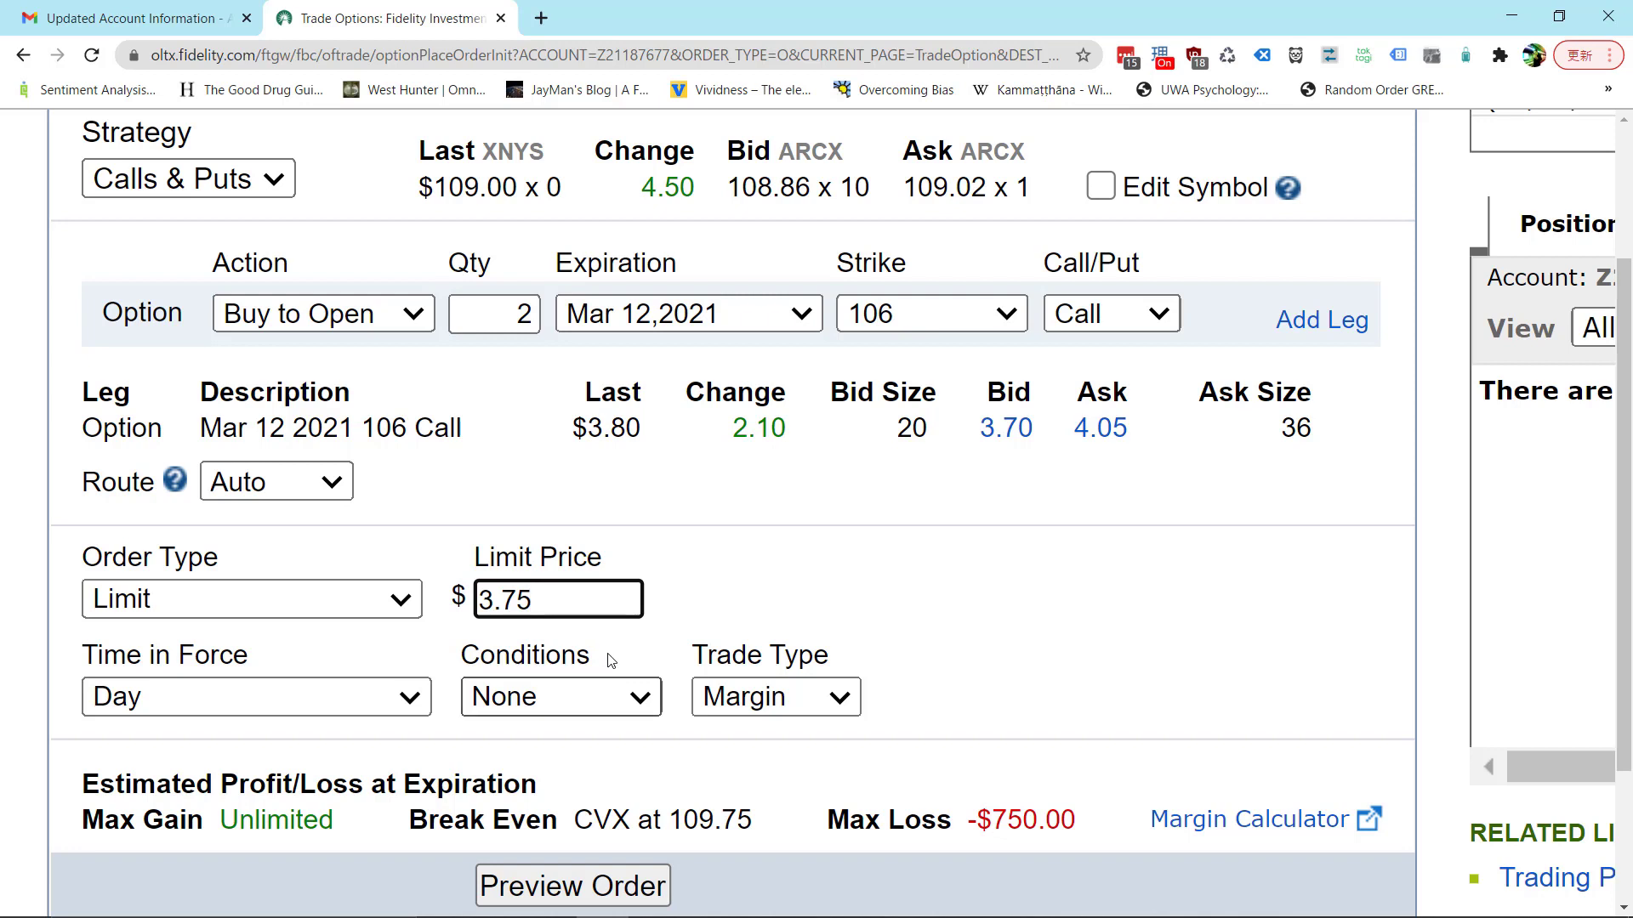
click(508, 309)
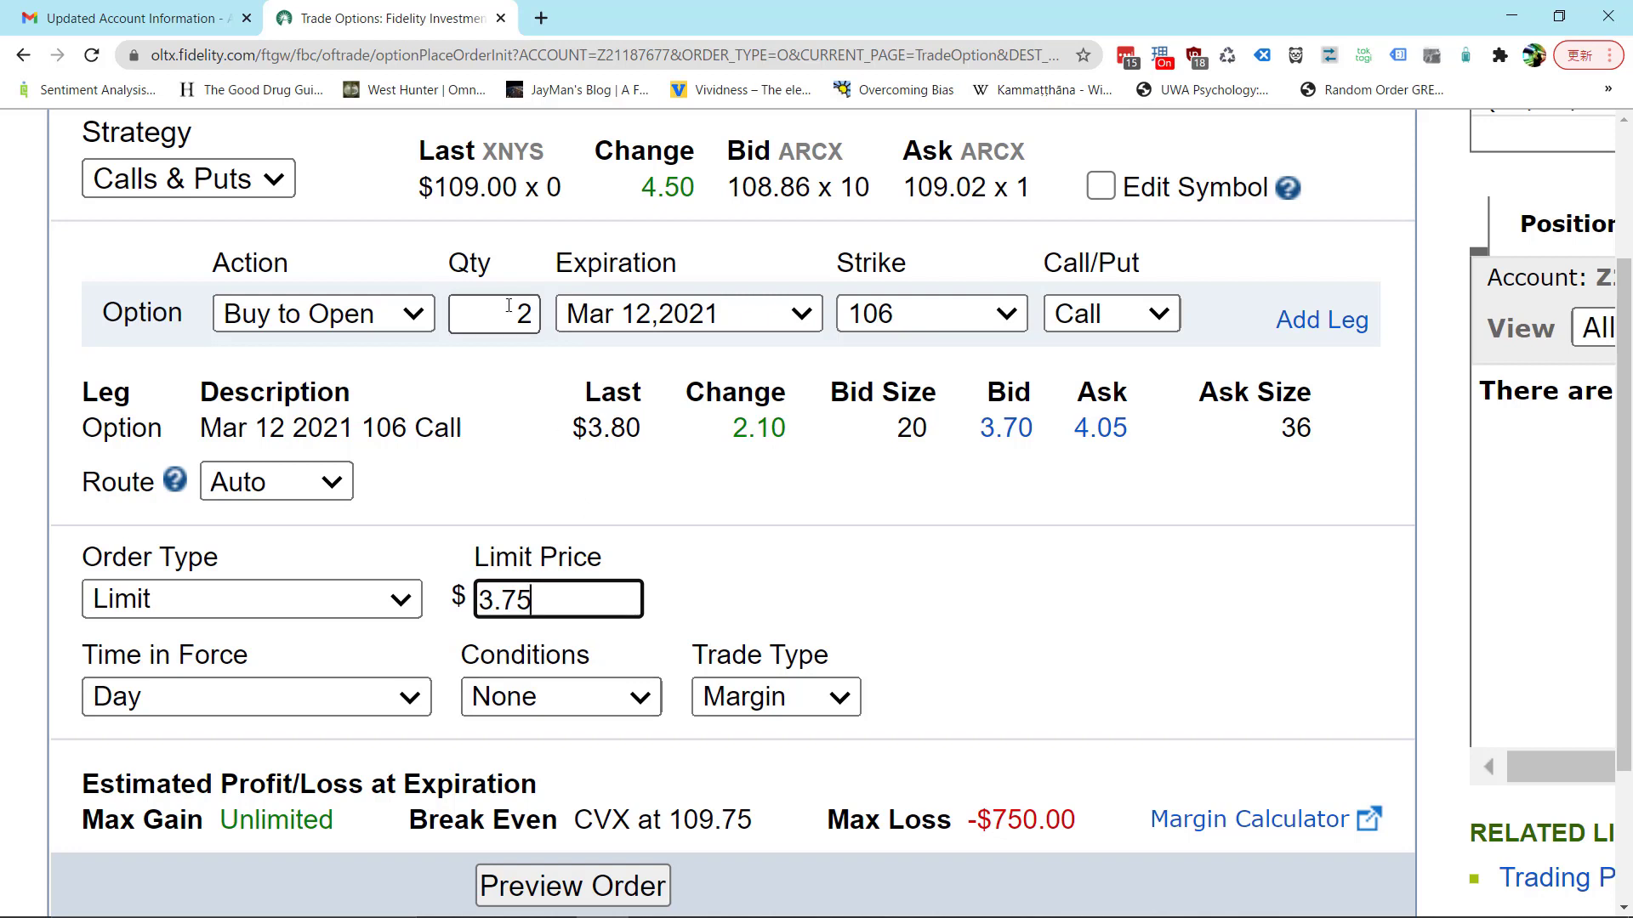
Step: Demonstrate the All or None condition again, restore Conditions to None, and point out the limit price
click(642, 702)
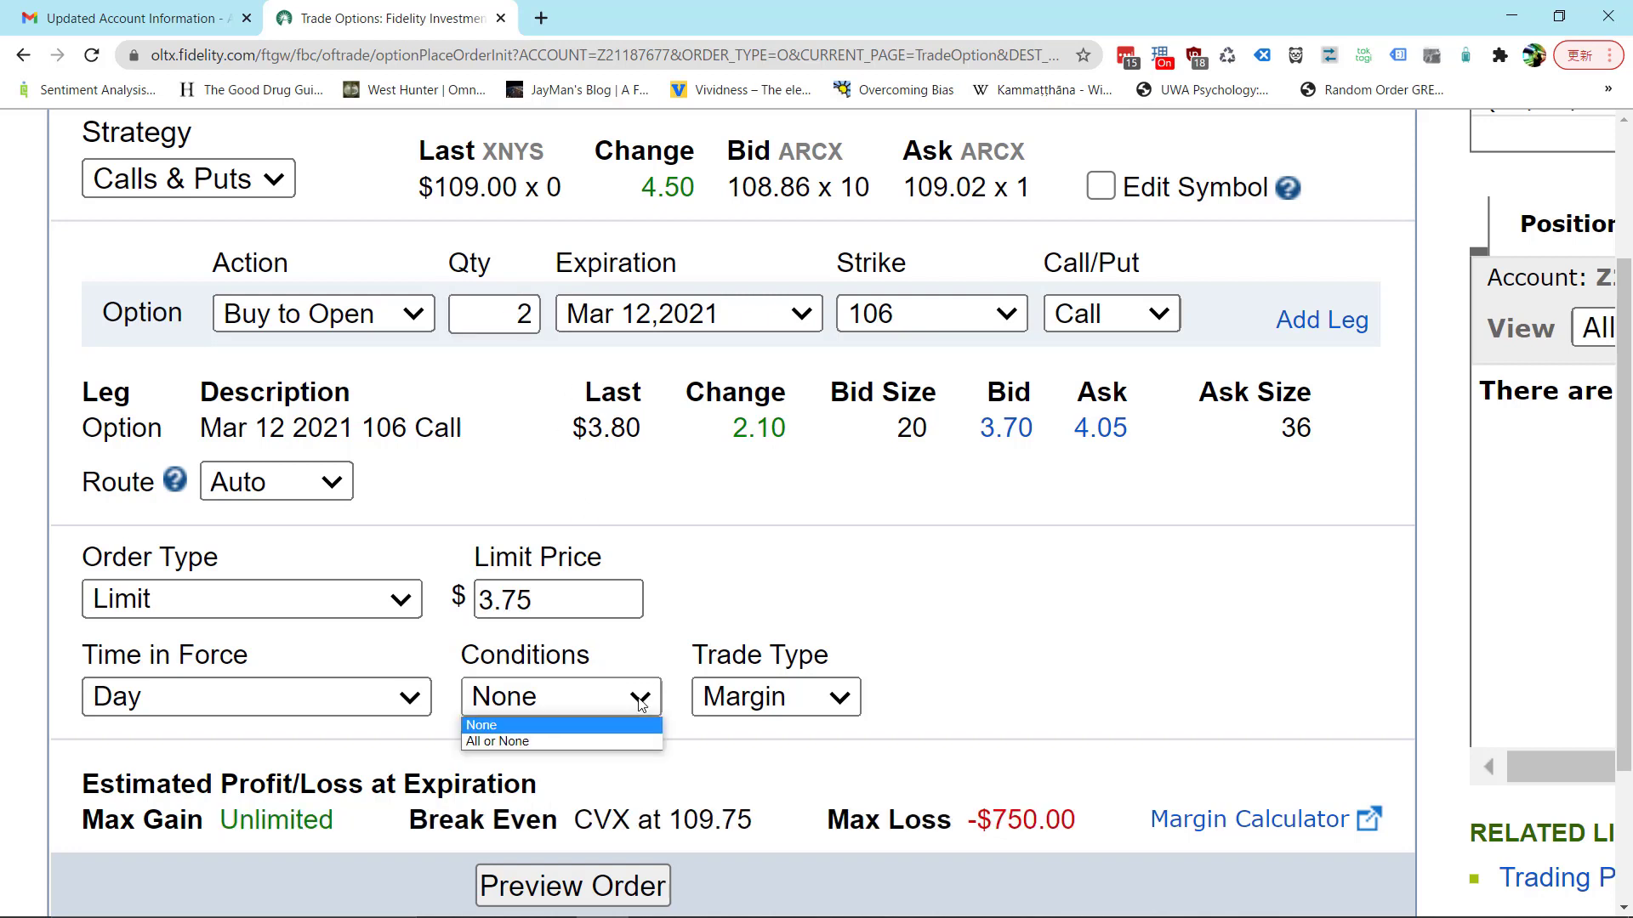
click(580, 740)
click(642, 702)
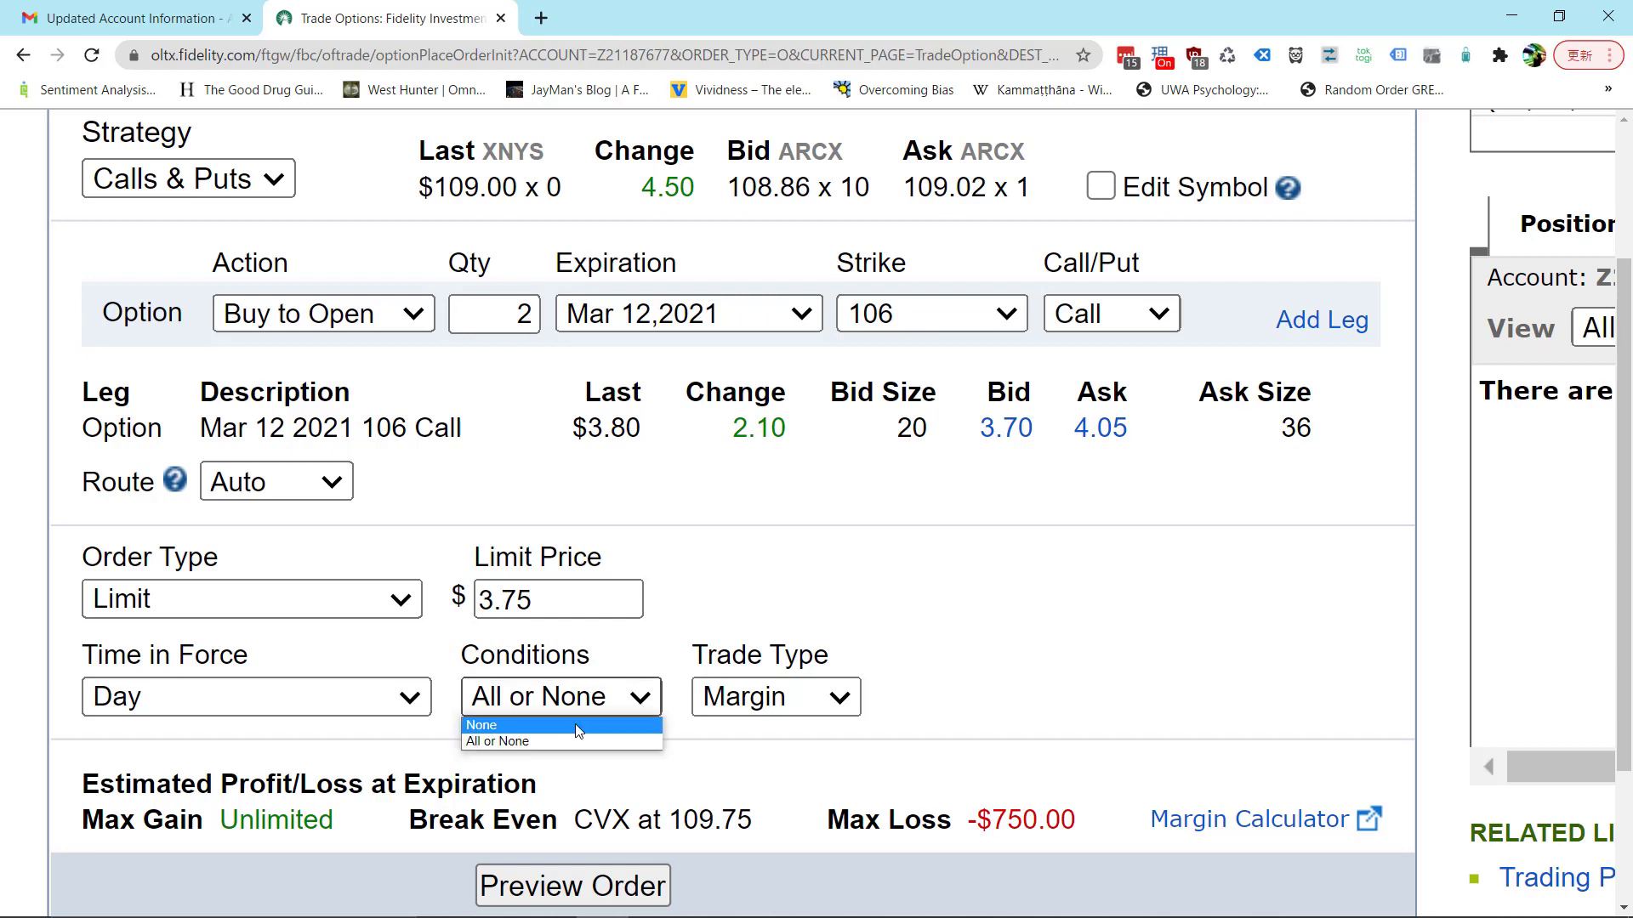
click(578, 723)
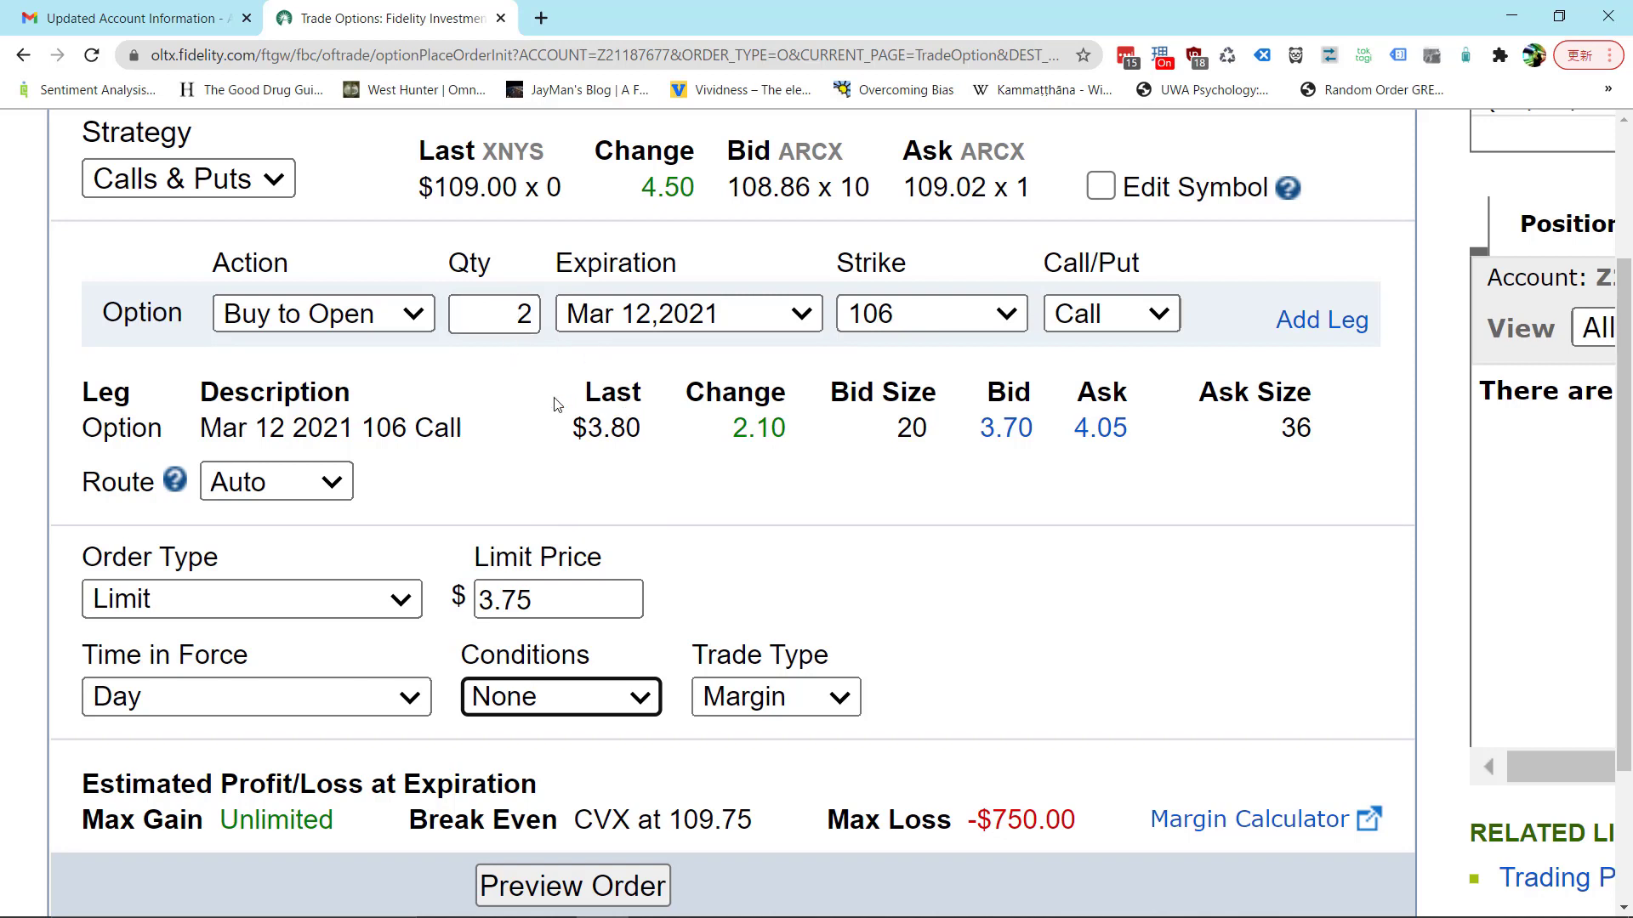
click(578, 582)
double_click(578, 582)
click(578, 582)
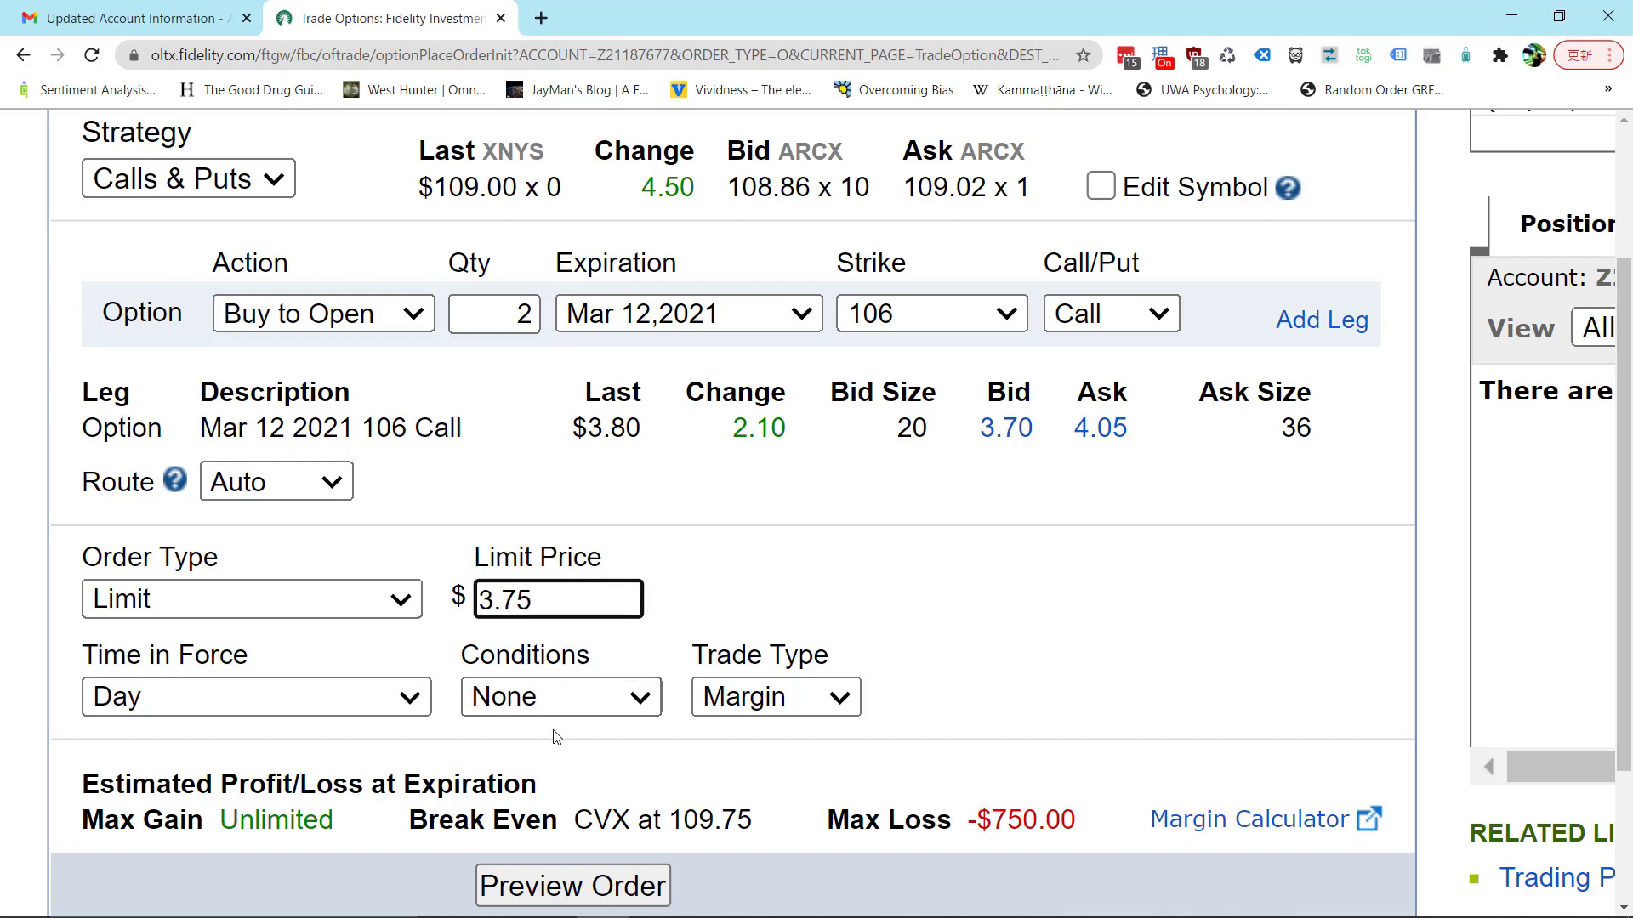
click(585, 714)
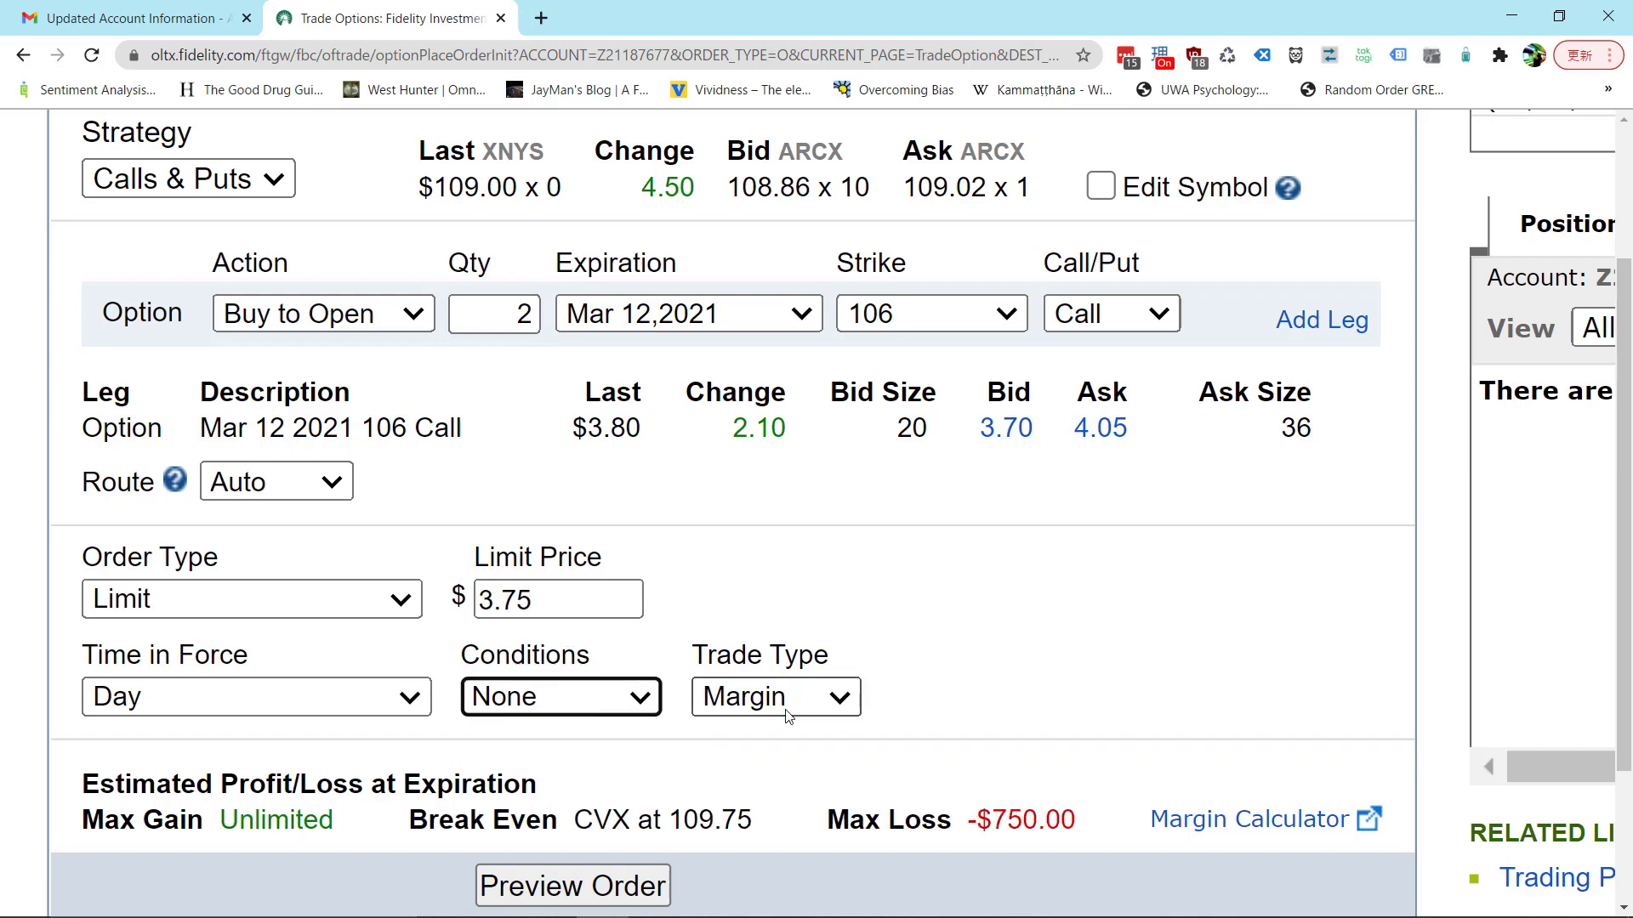
Step: Set the Trade Type to Cash and look over the completed order ticket
click(812, 710)
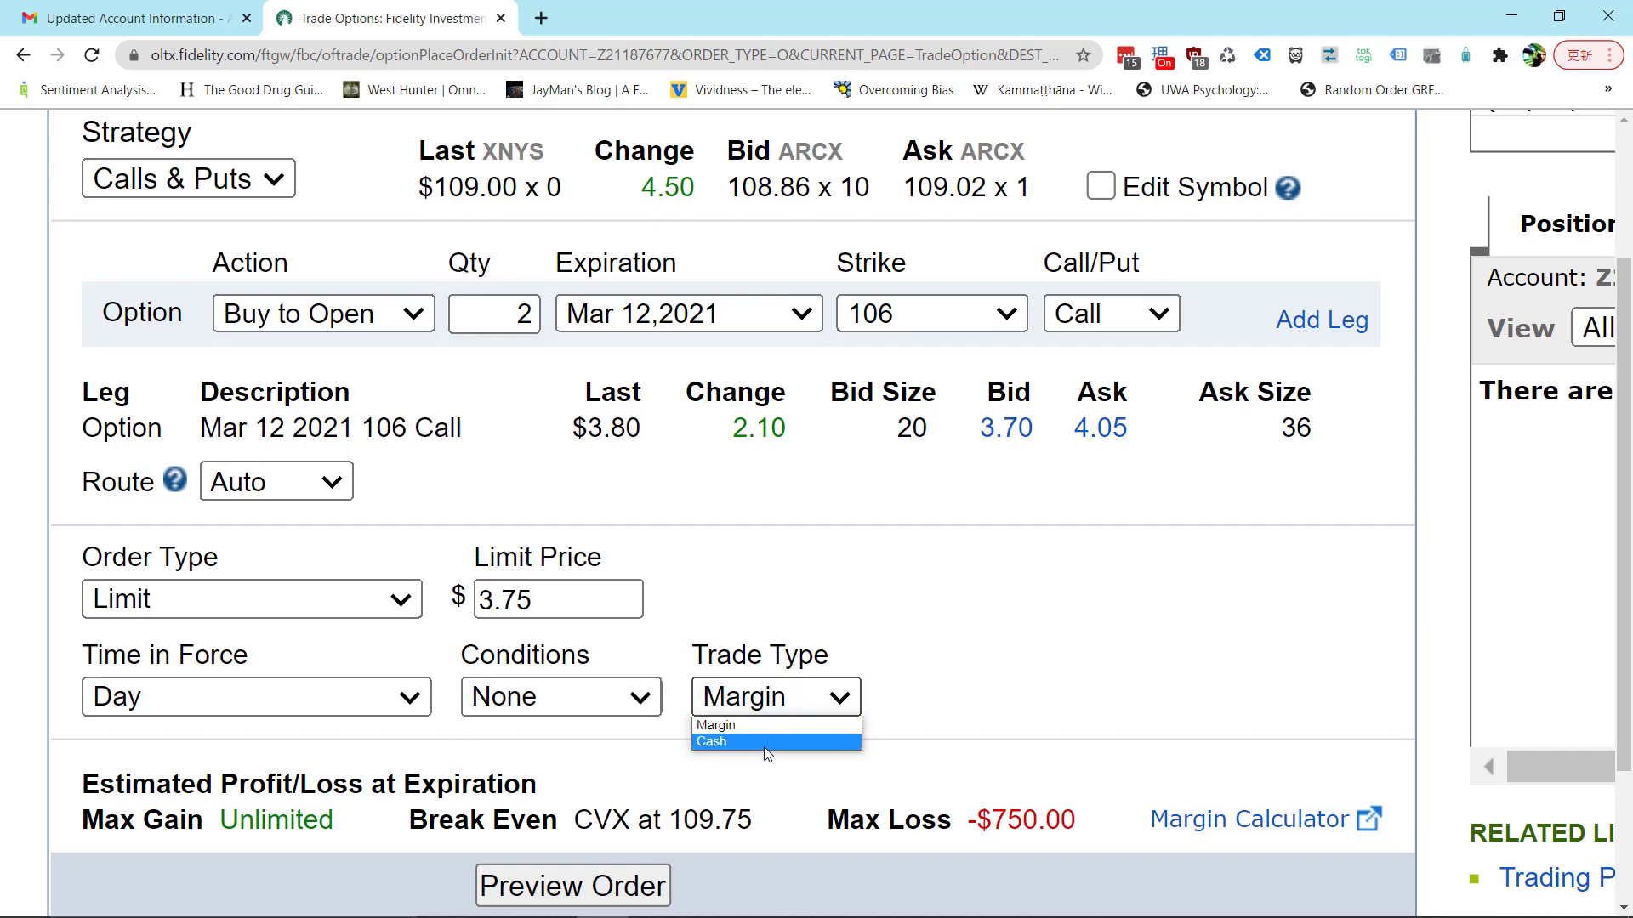
click(765, 752)
click(1053, 634)
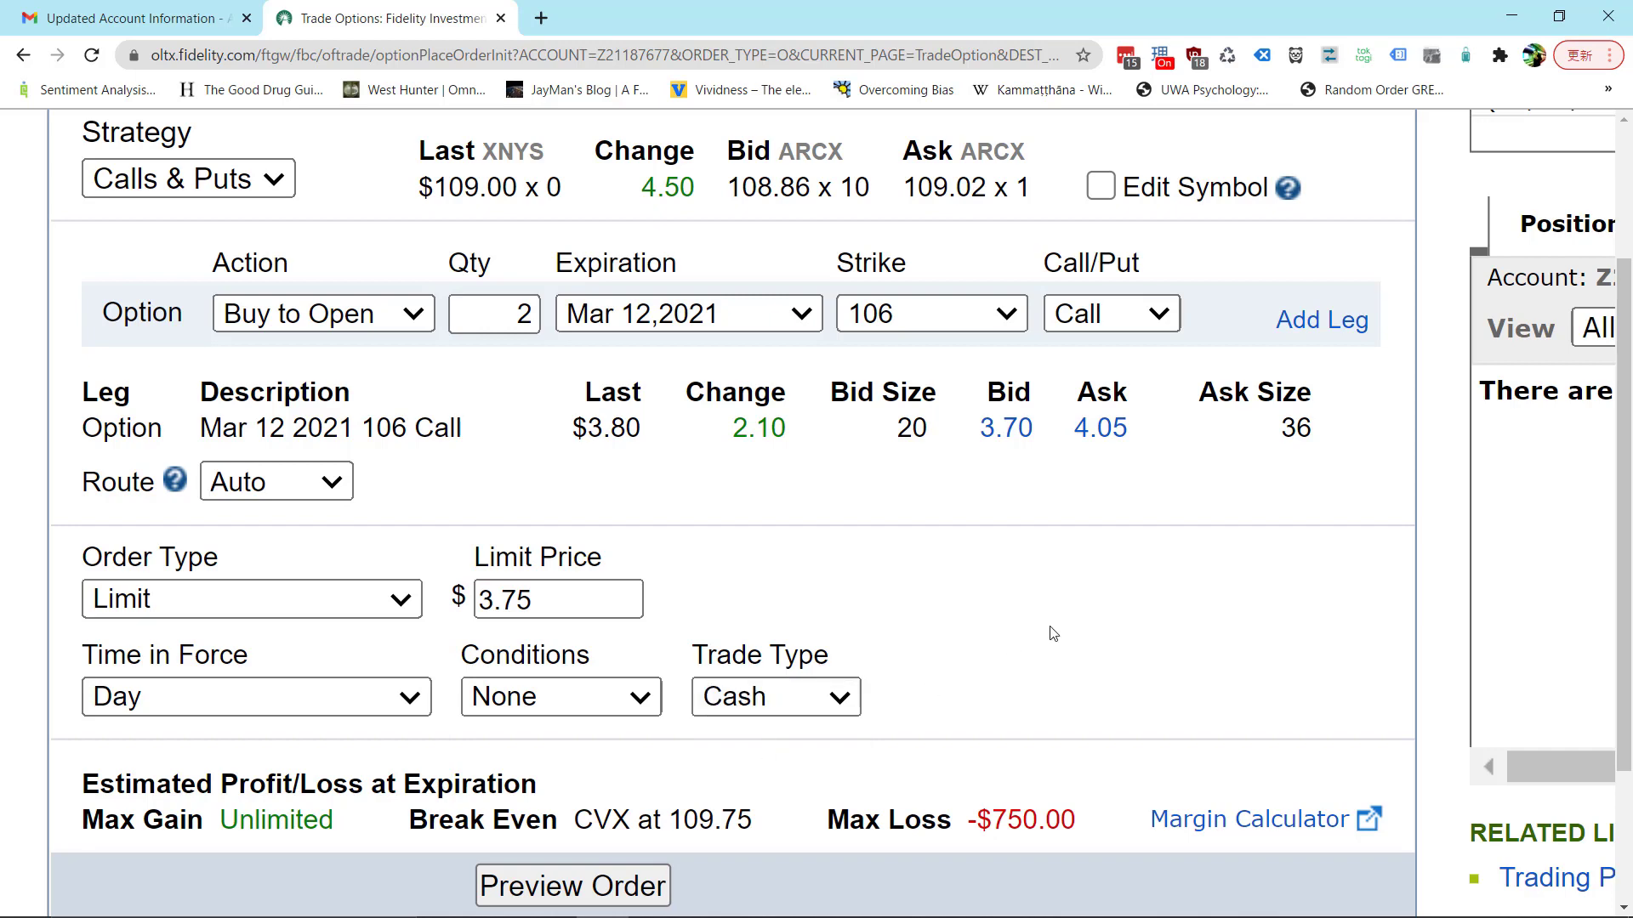
scroll(1053, 634, down, 2)
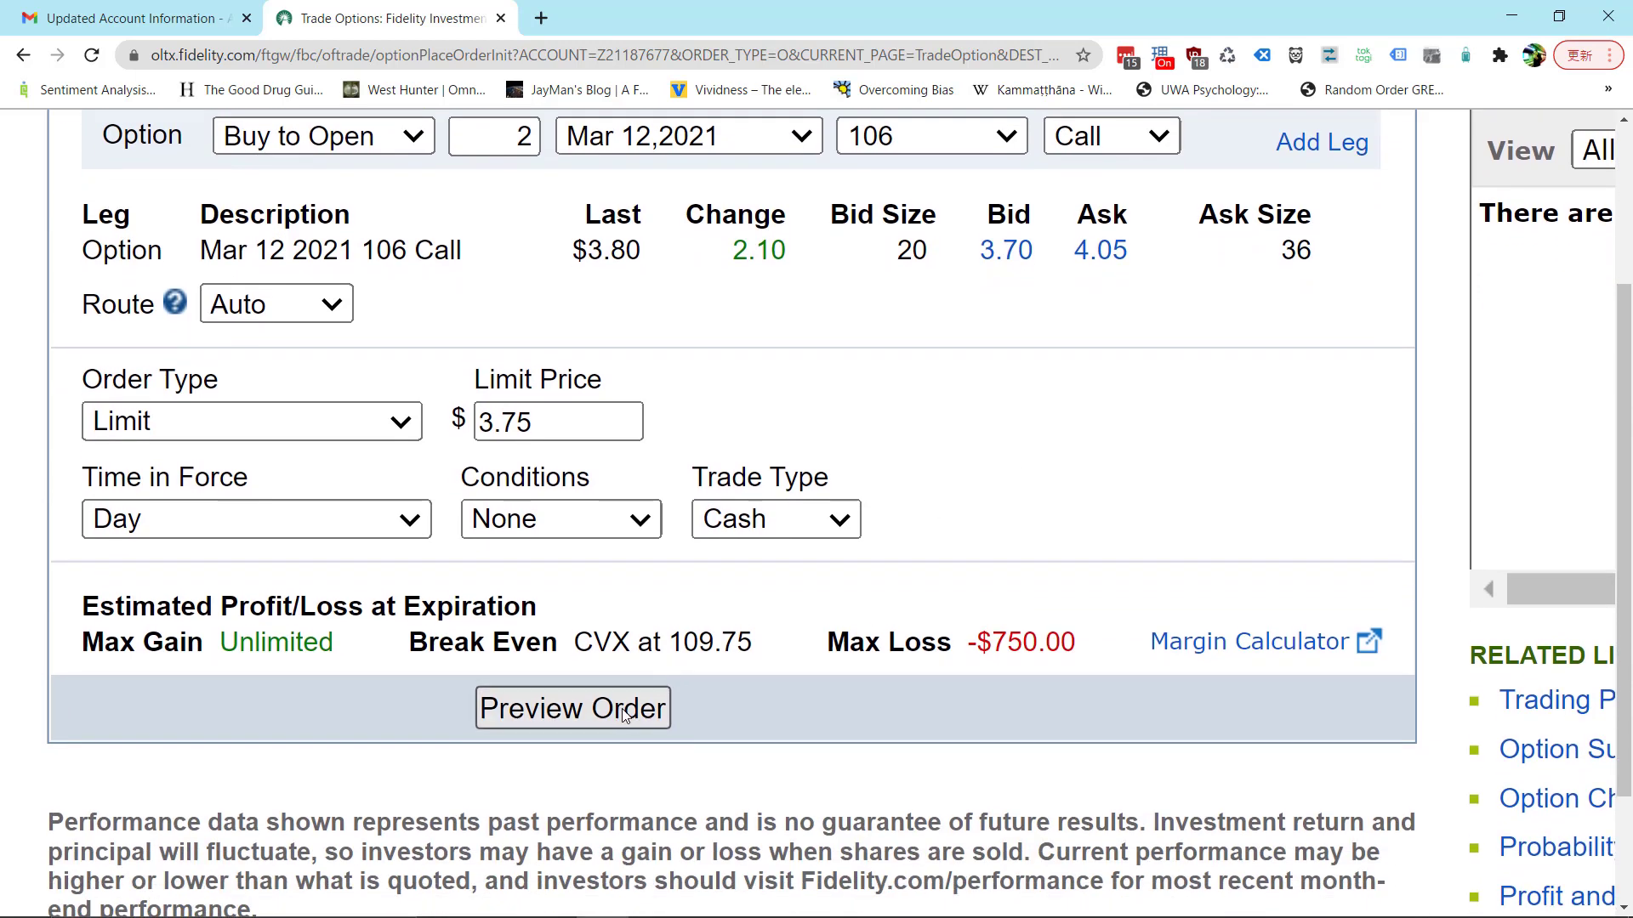
scroll(795, 668, up, 2)
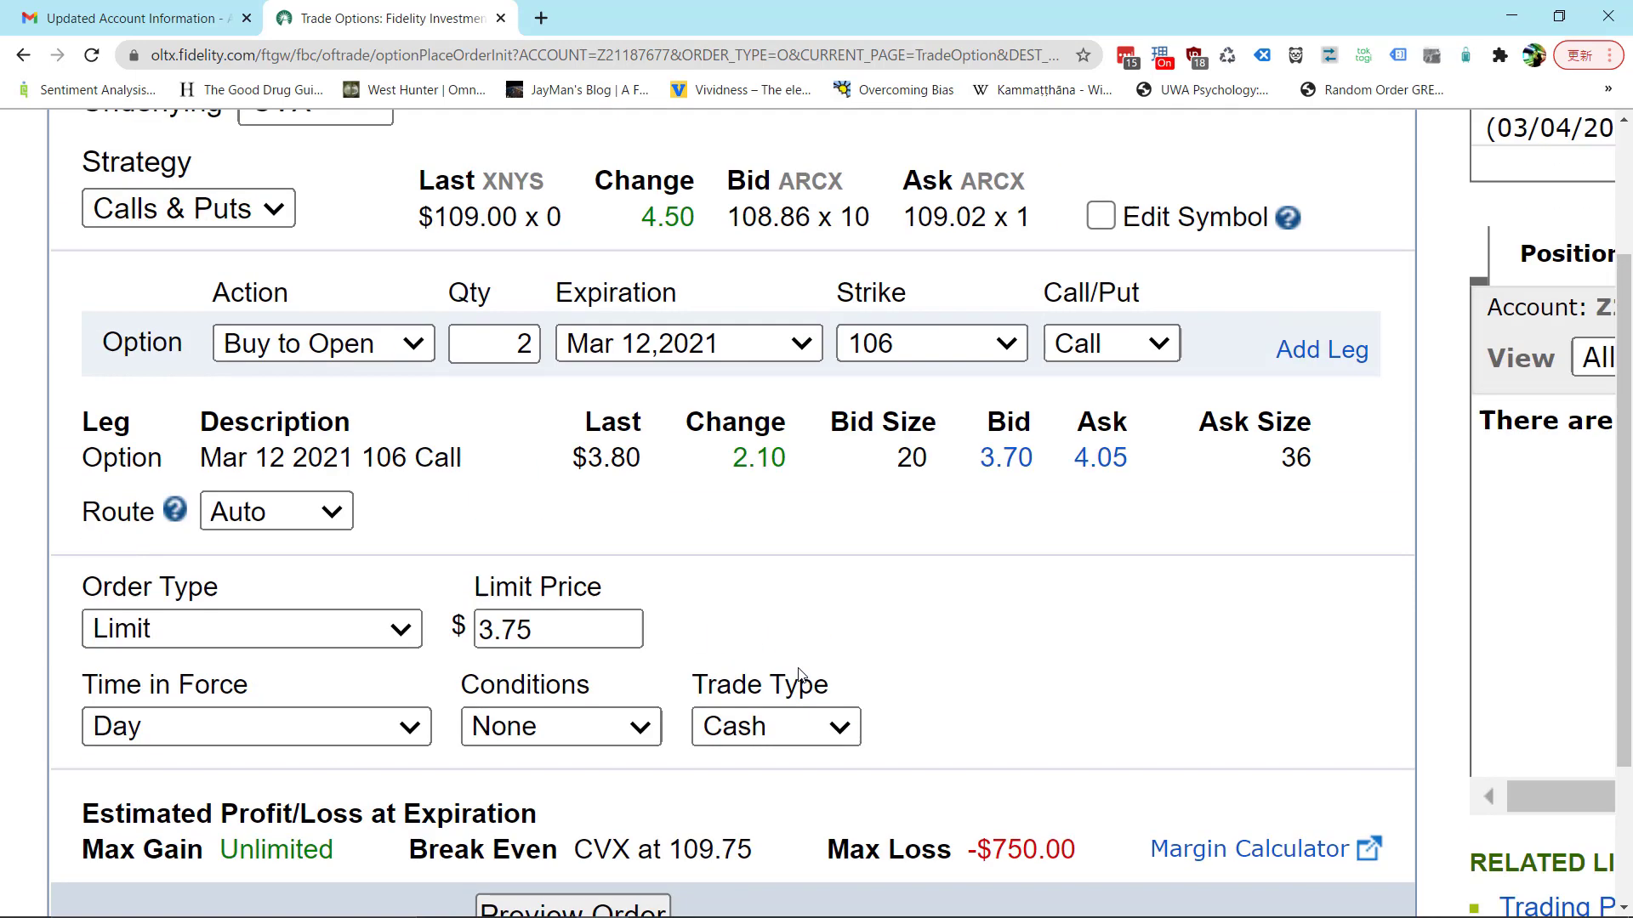
scroll(798, 672, up, 5)
scroll(799, 674, down, 3)
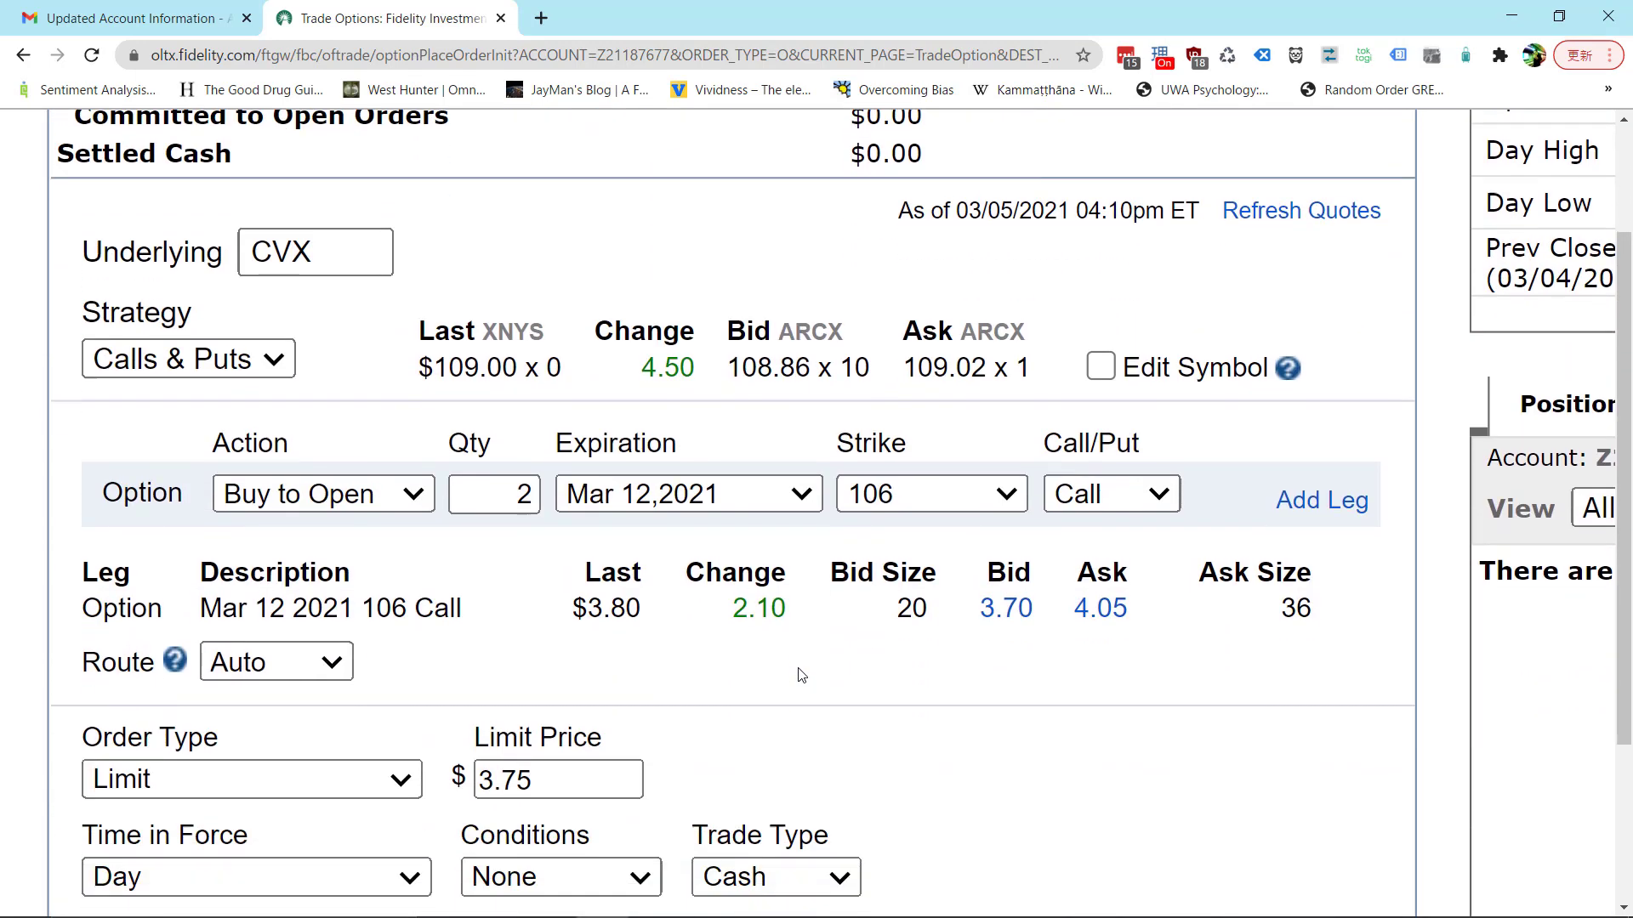
scroll(799, 674, down, 1)
scroll(1114, 676, down, 3)
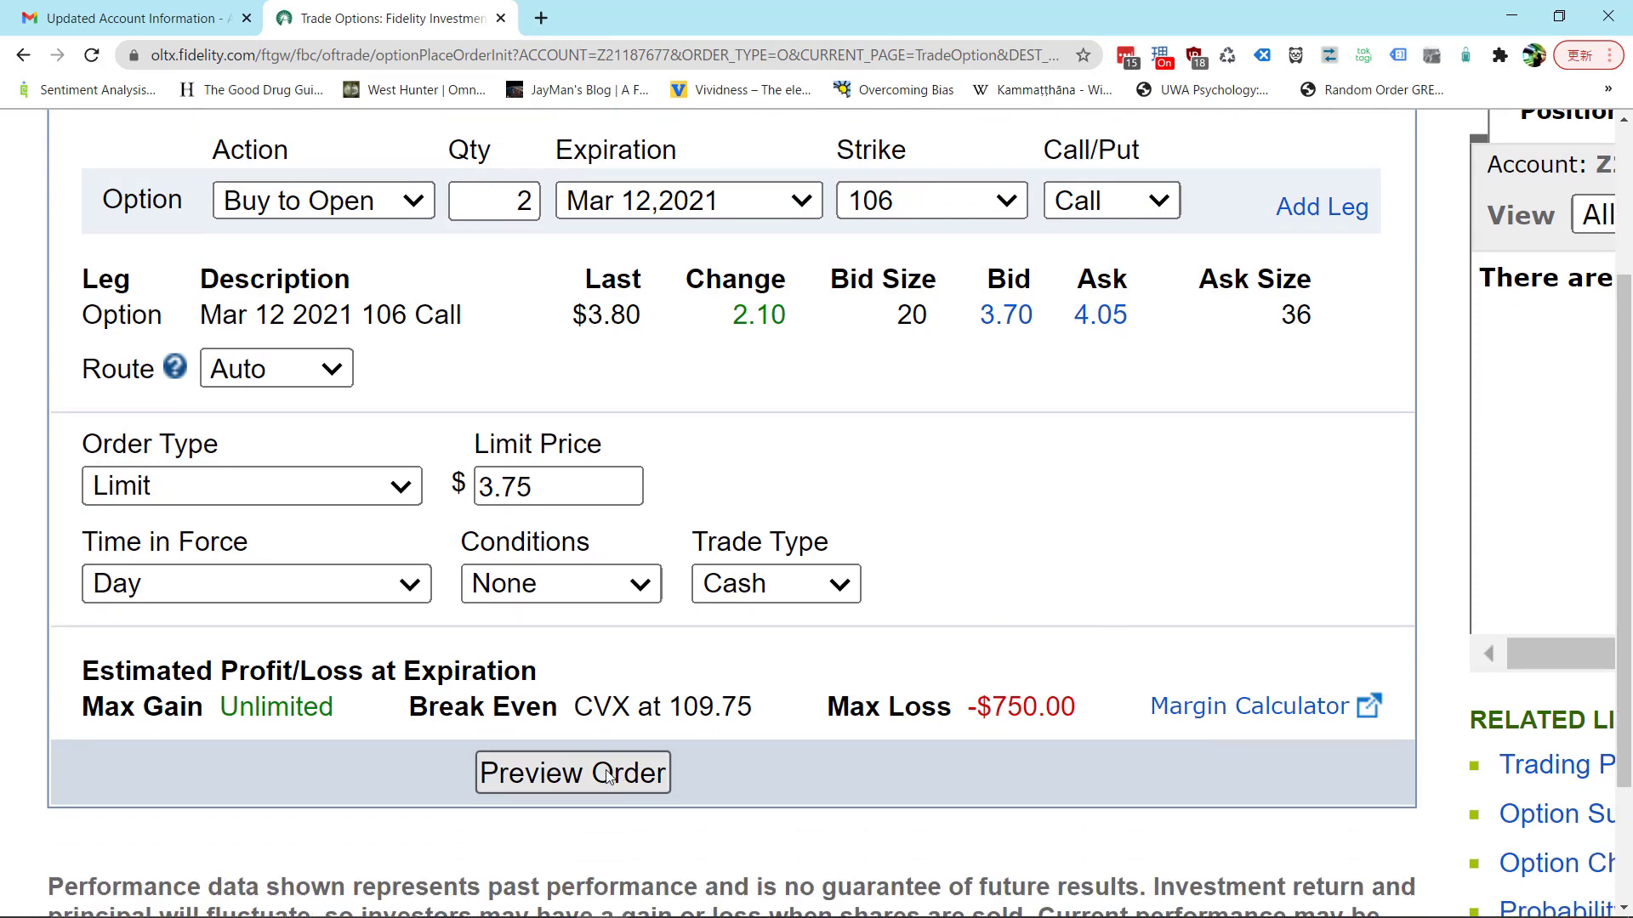
Step: Examine the Estimated Profit/Loss at Expiration section, highlighting its heading and the Max Loss figure
drag(82, 671, 610, 742)
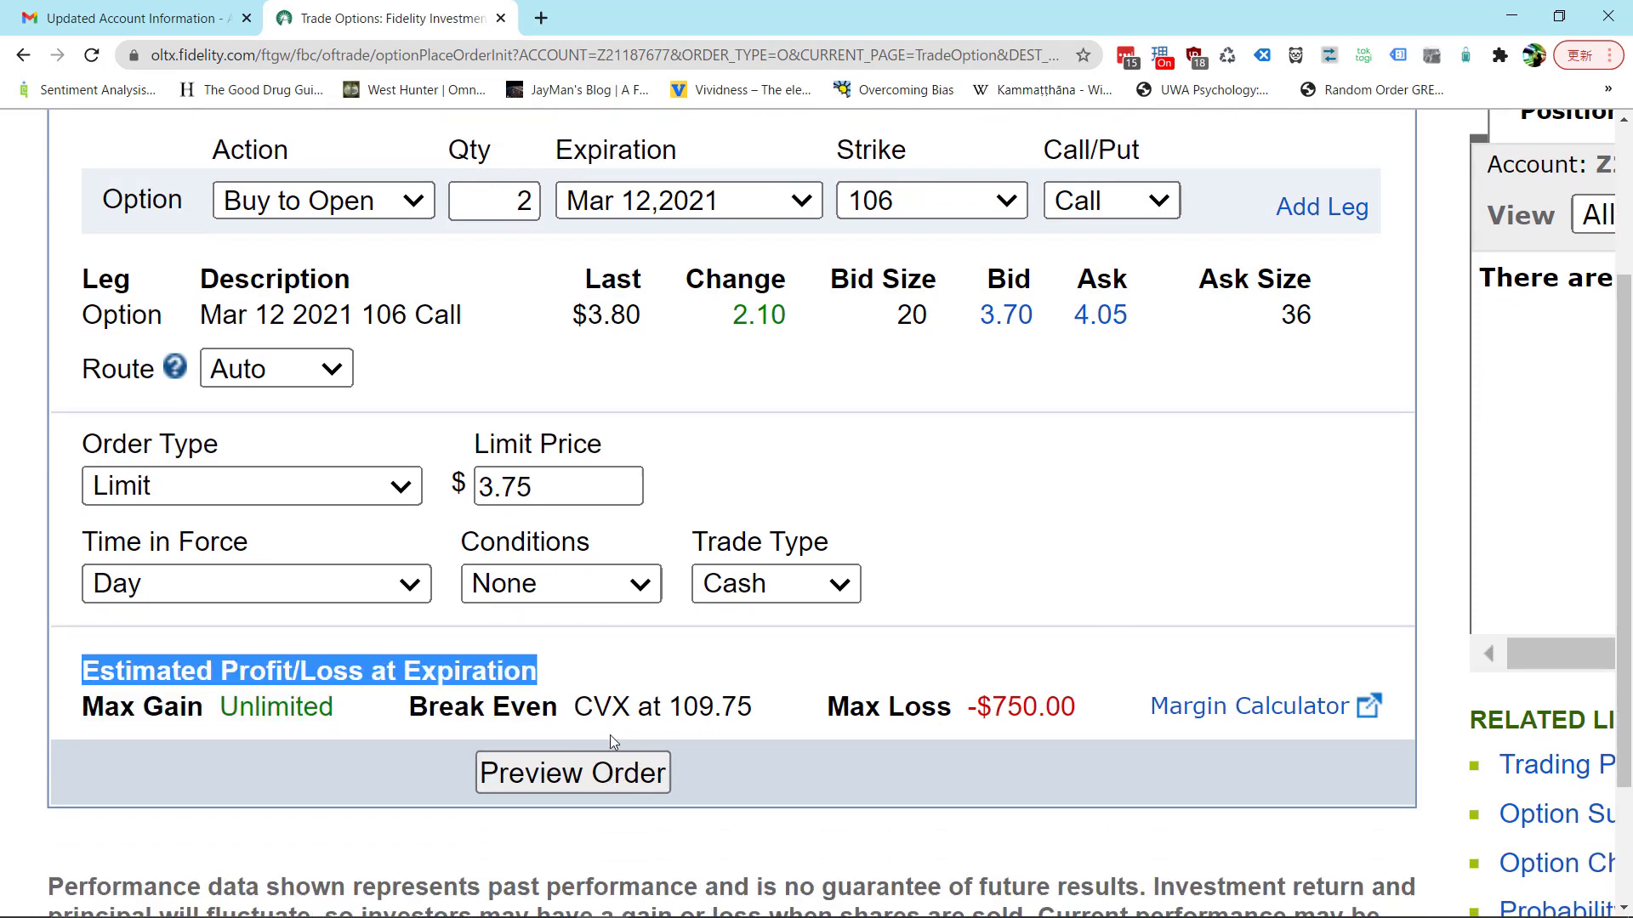
click(930, 689)
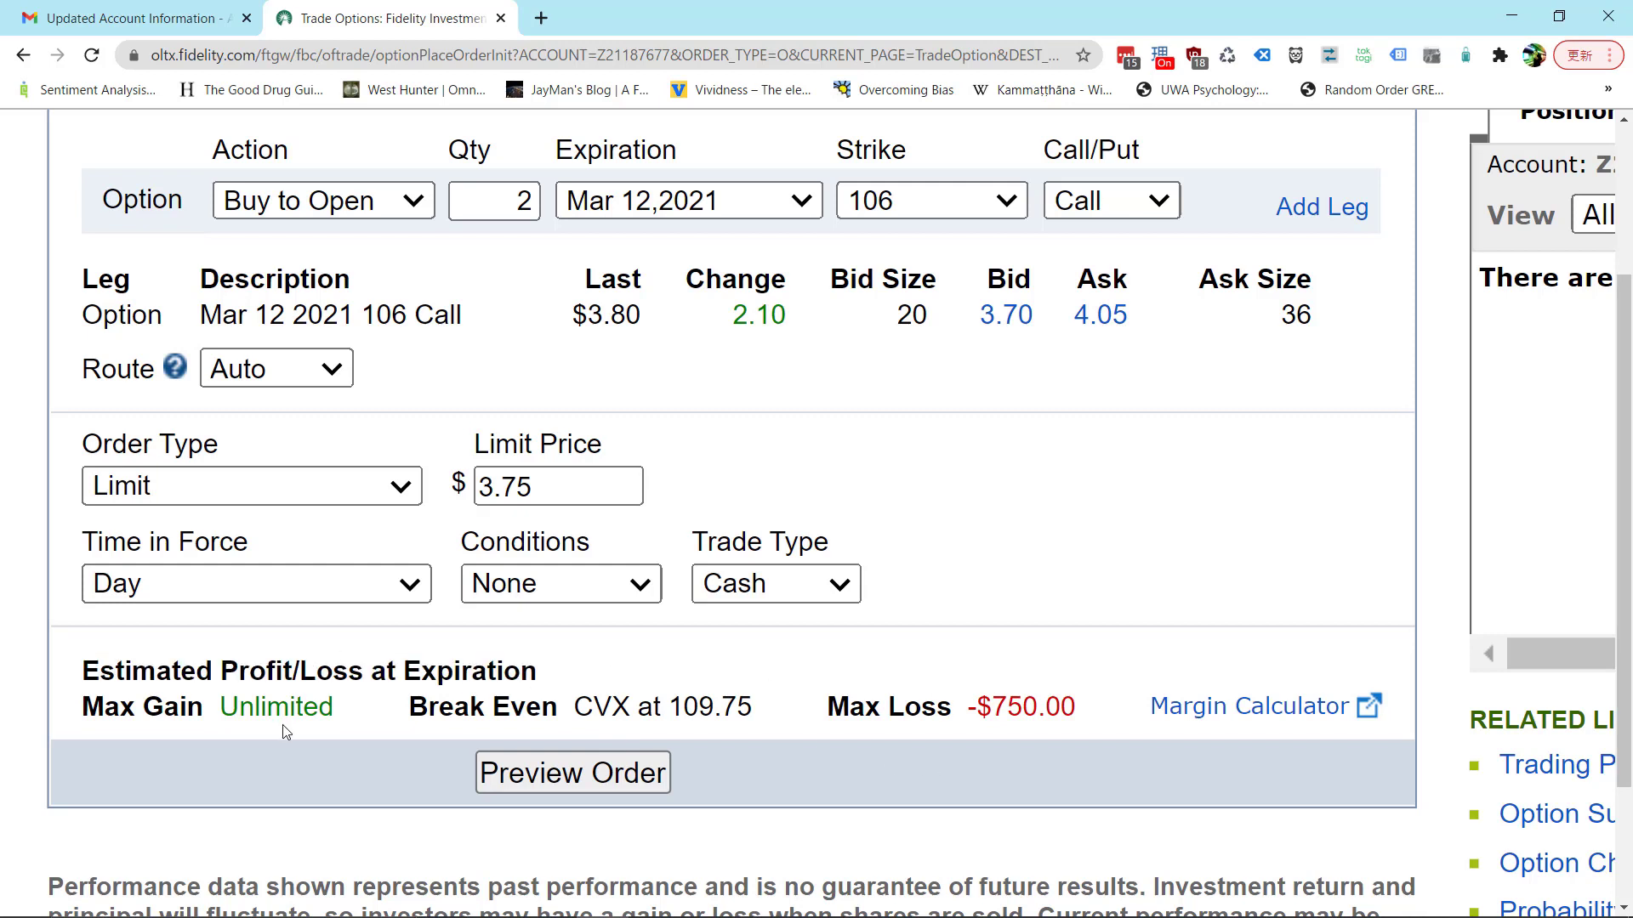
double_click(1017, 709)
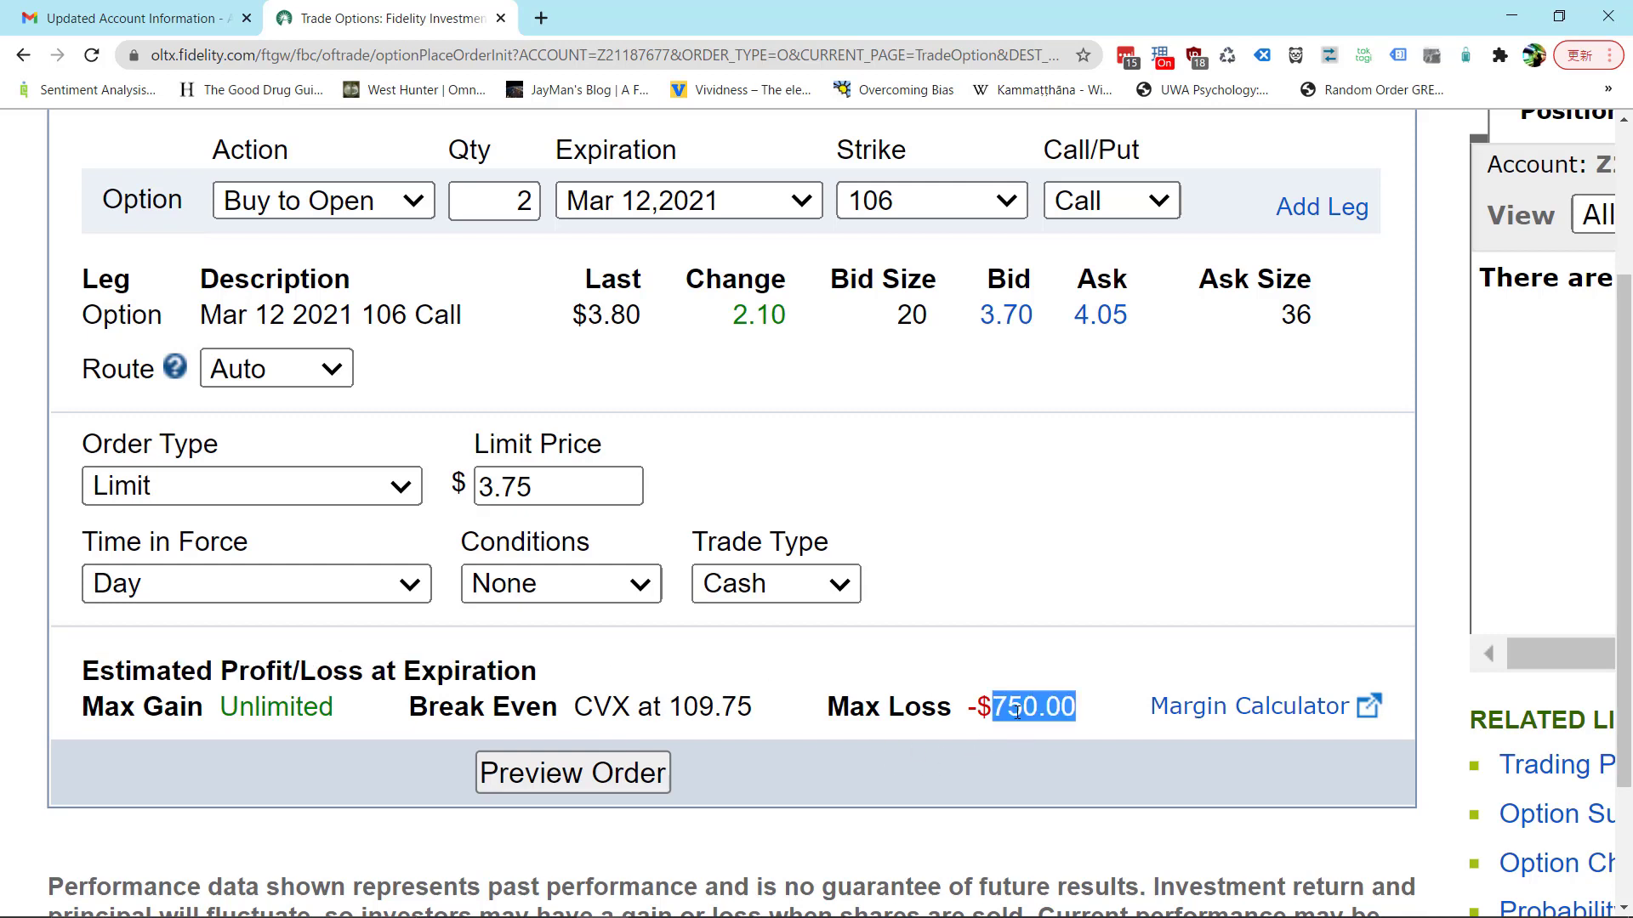
triple_click(1017, 709)
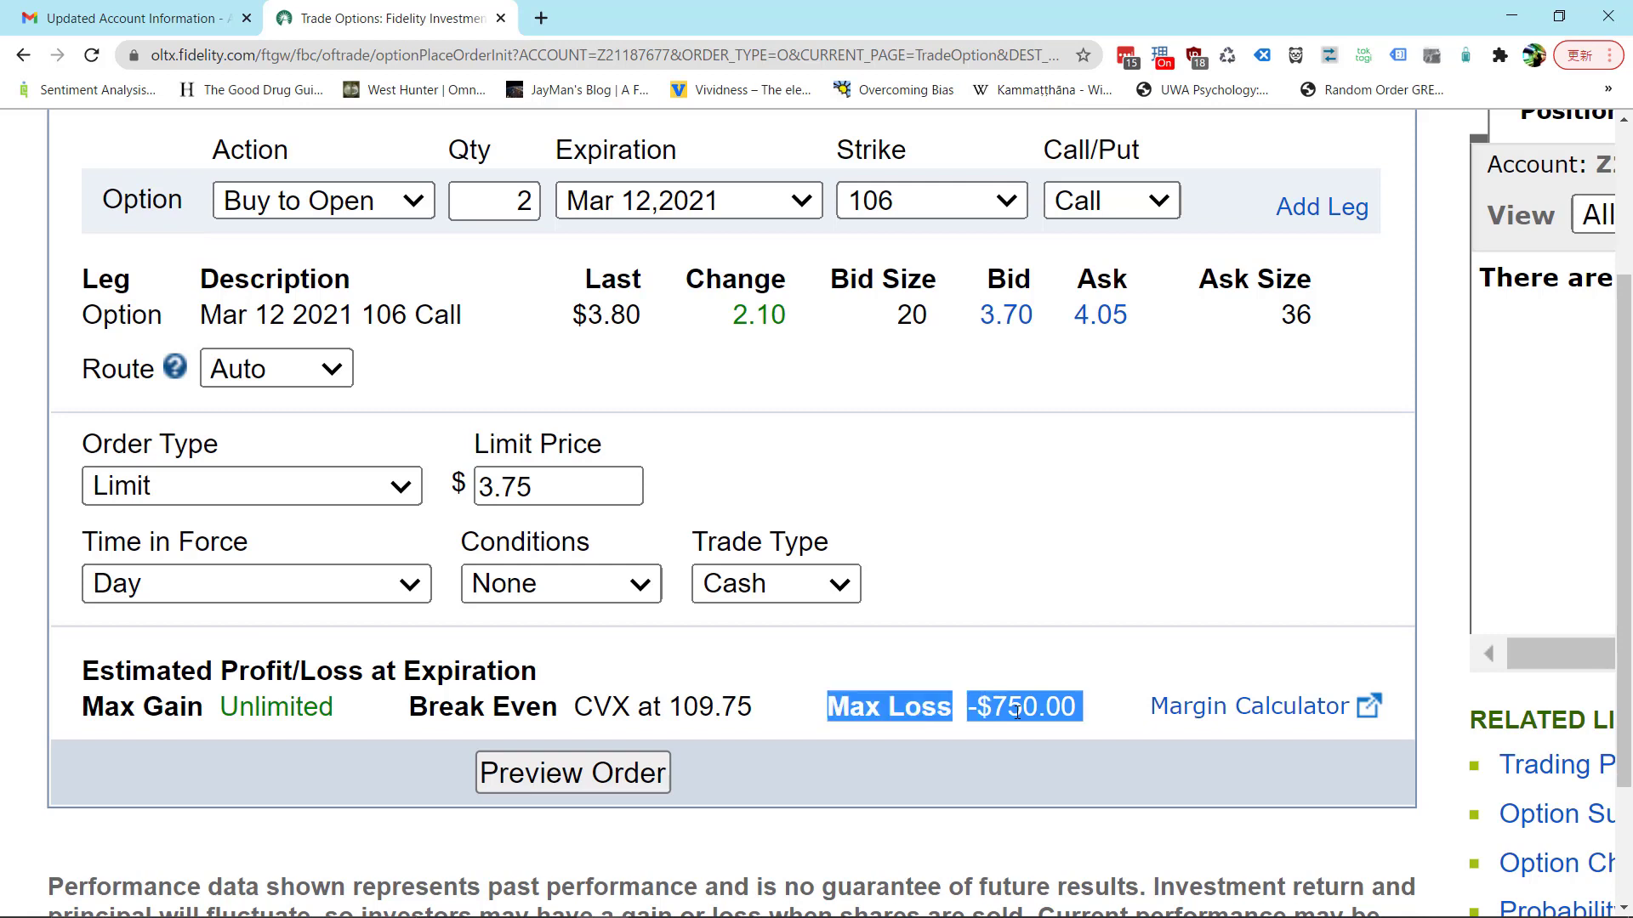
click(1016, 709)
Step: Check the limit price and contract quantity against the Max Loss figure
click(550, 473)
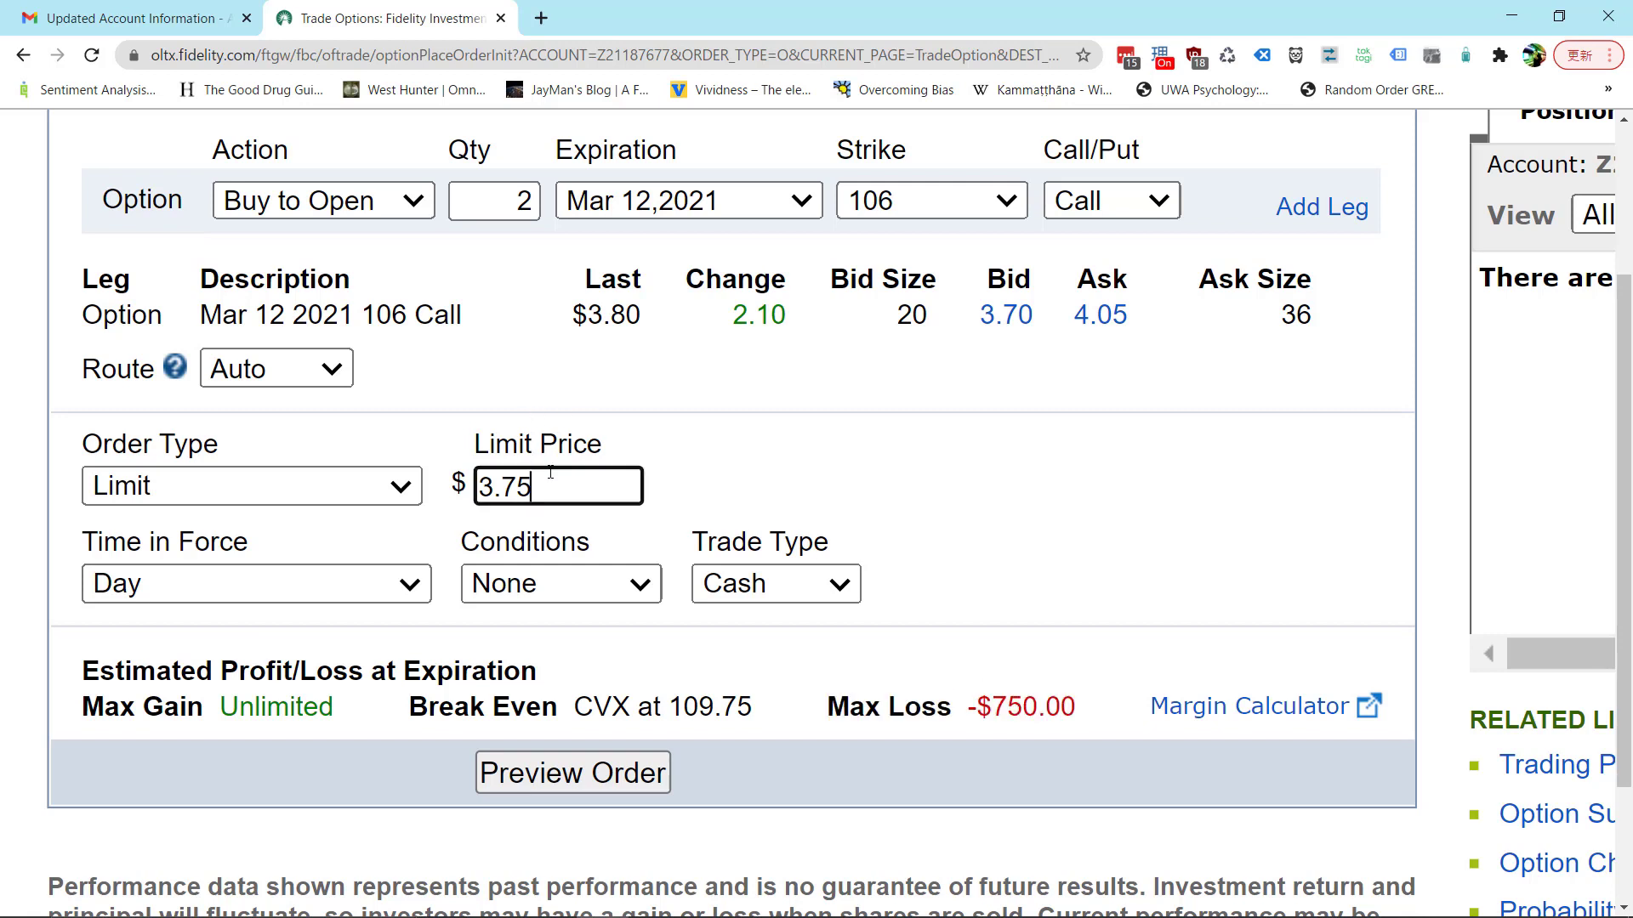
click(507, 181)
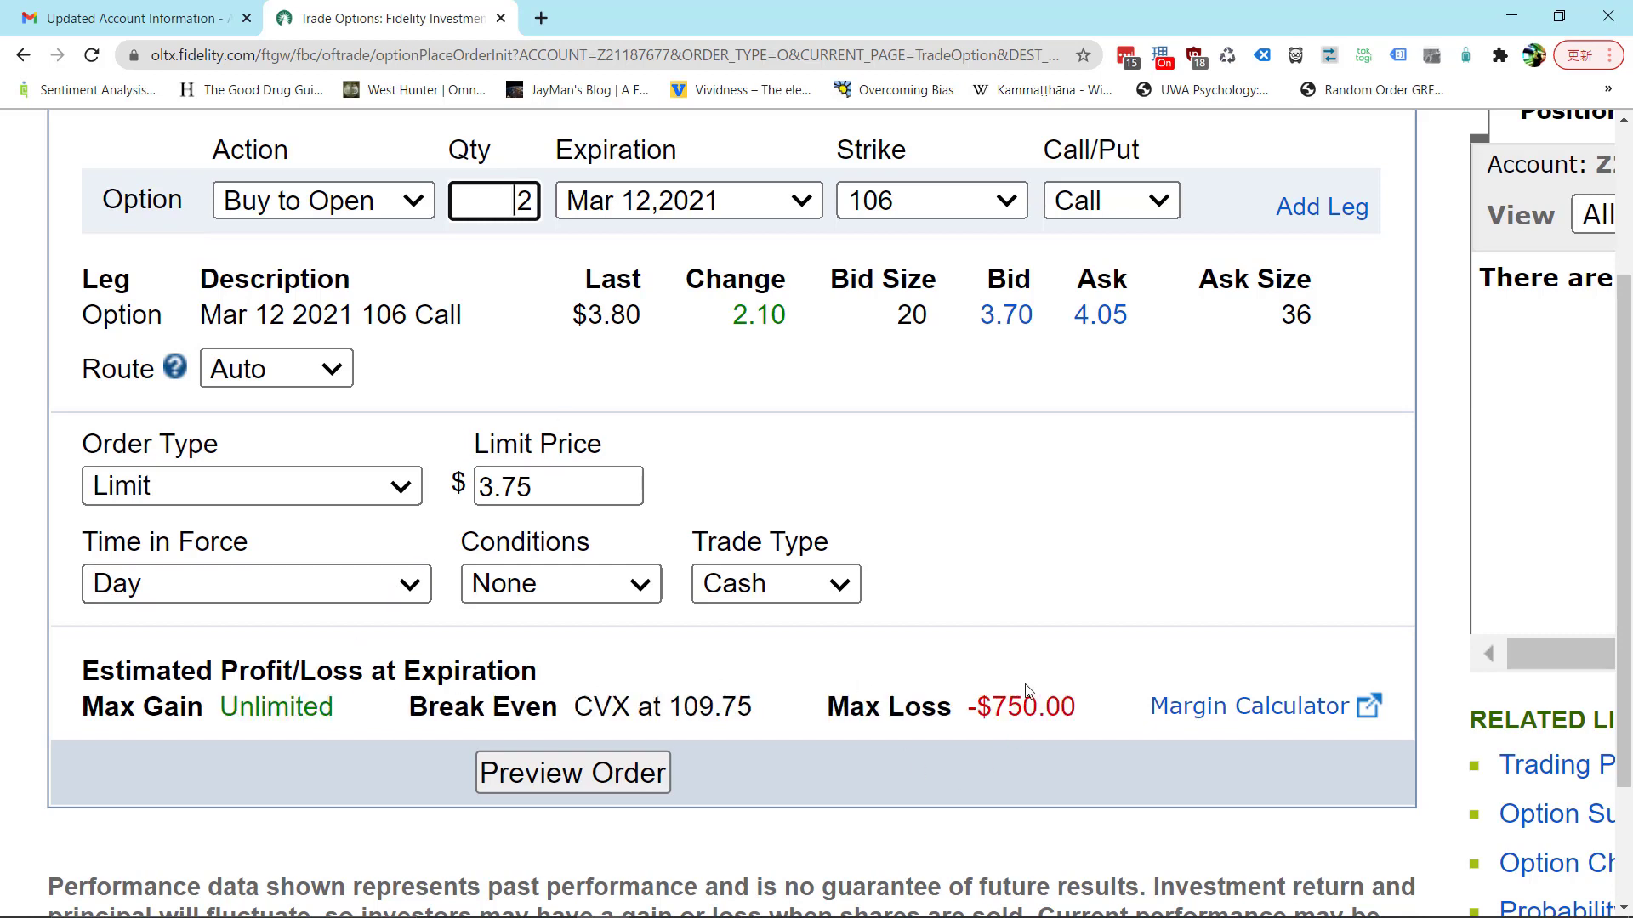
double_click(1007, 699)
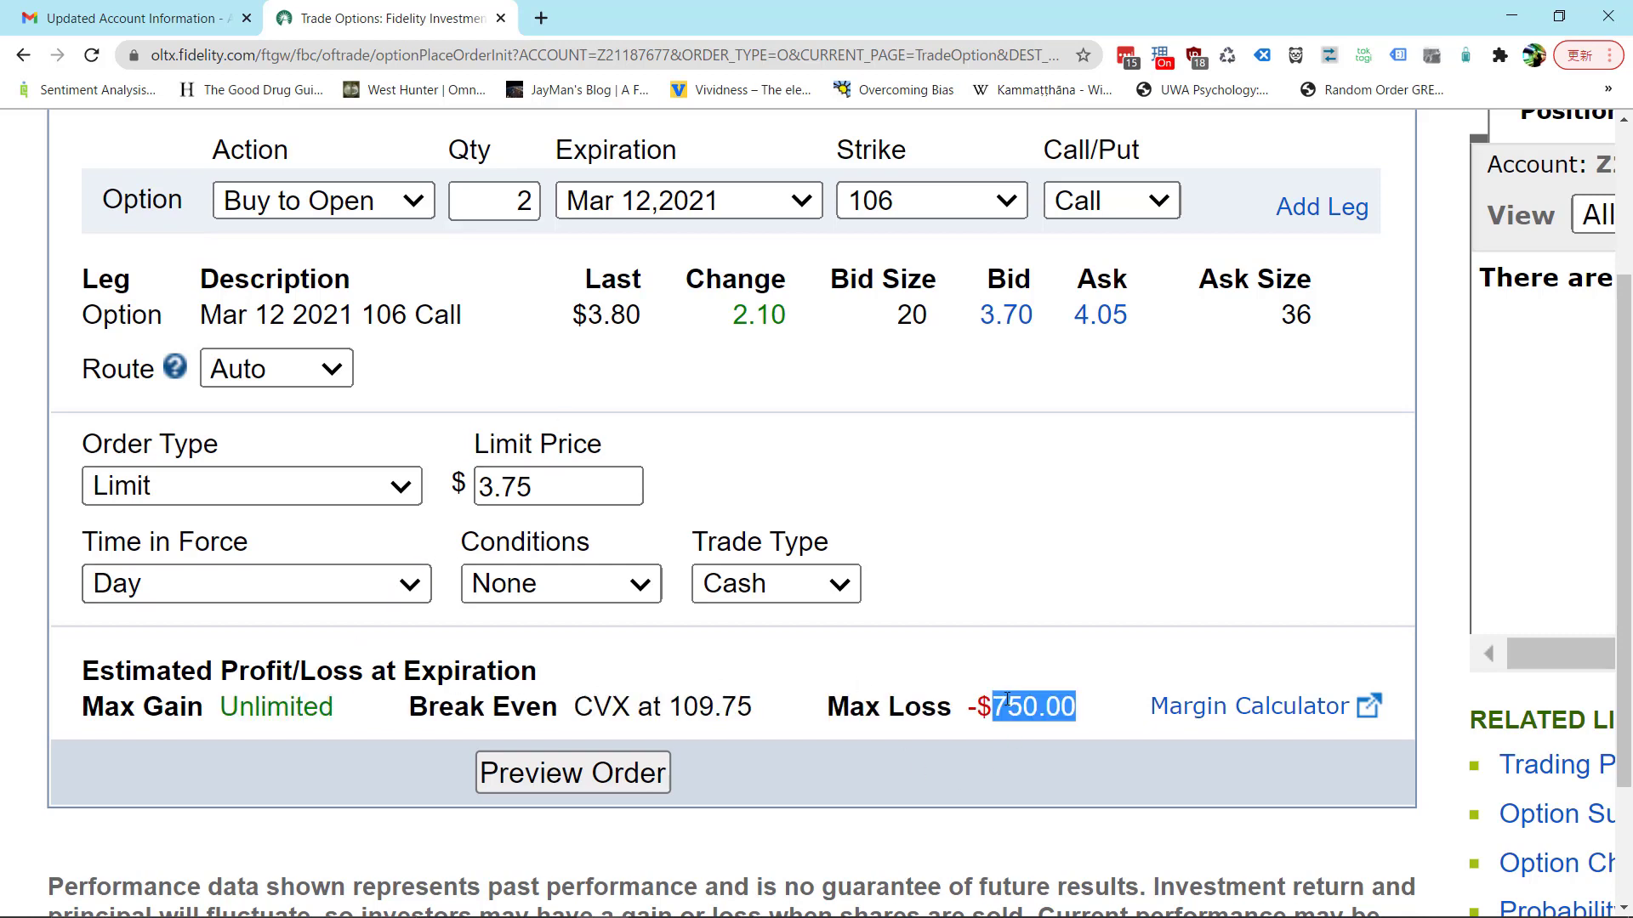
click(1007, 700)
double_click(921, 716)
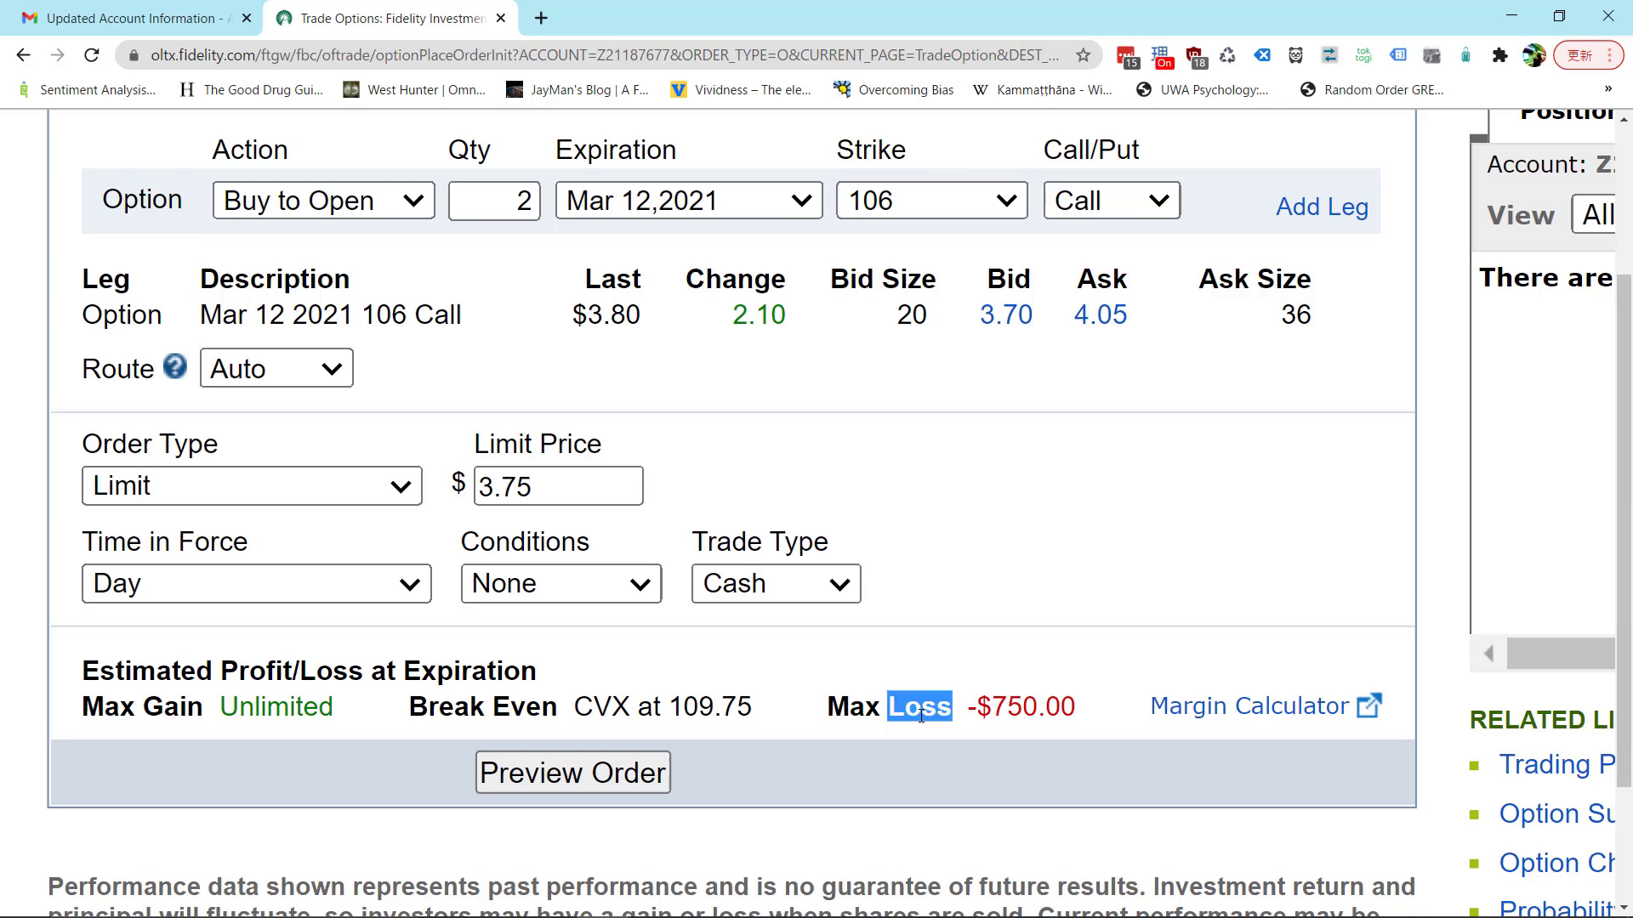
click(921, 716)
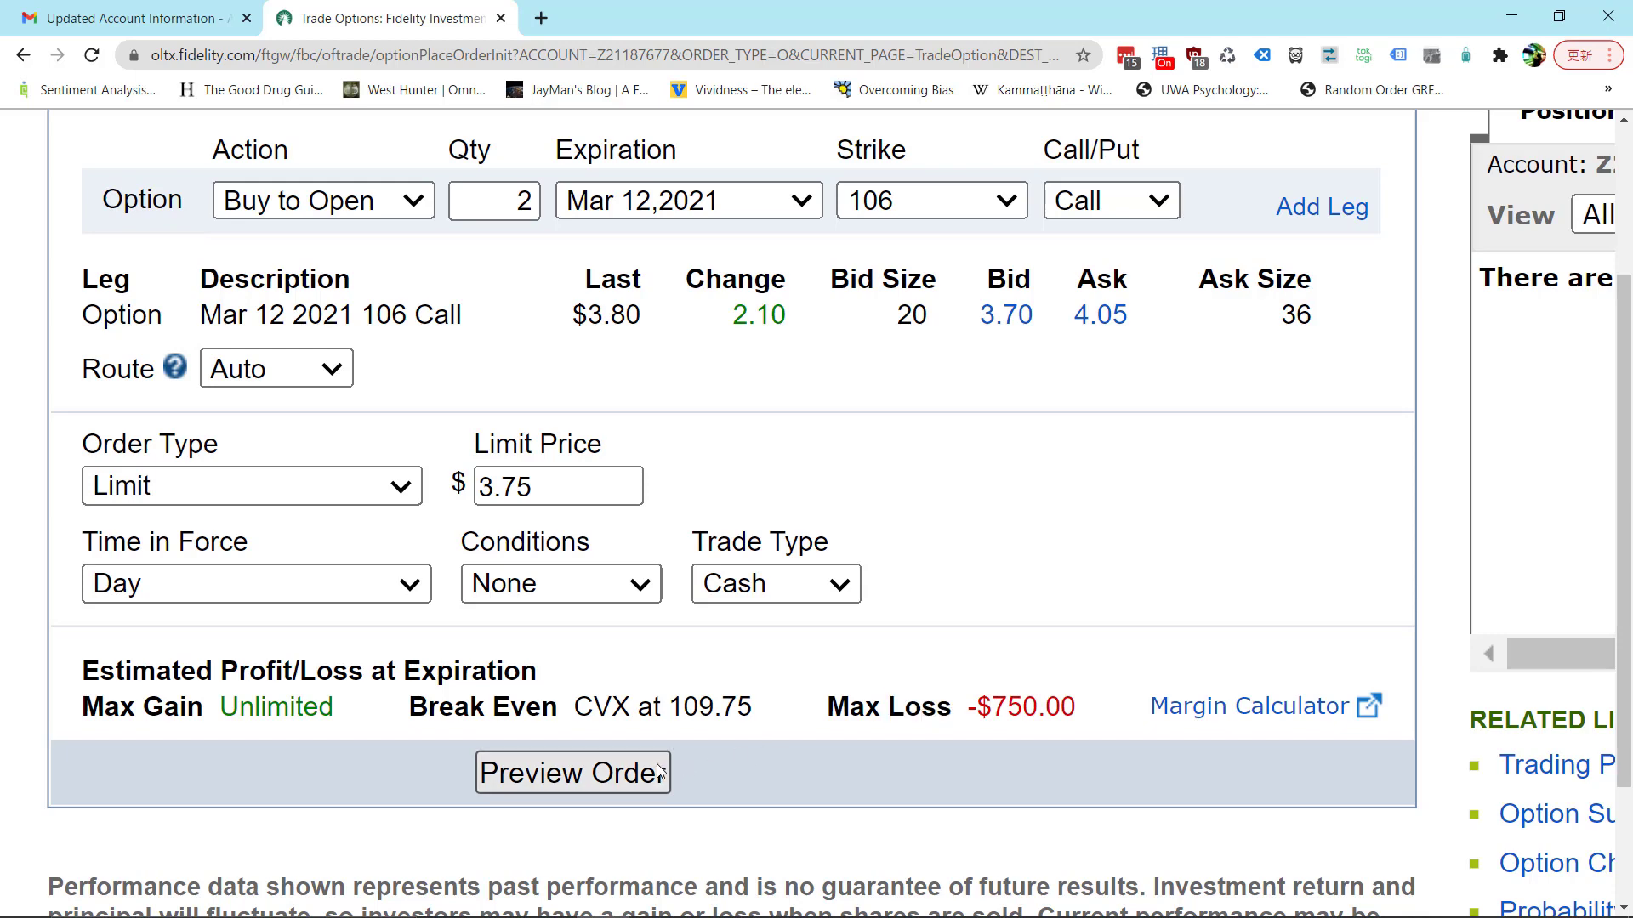
Step: Preview the Chevron call order and return to the options trade ticket
click(659, 769)
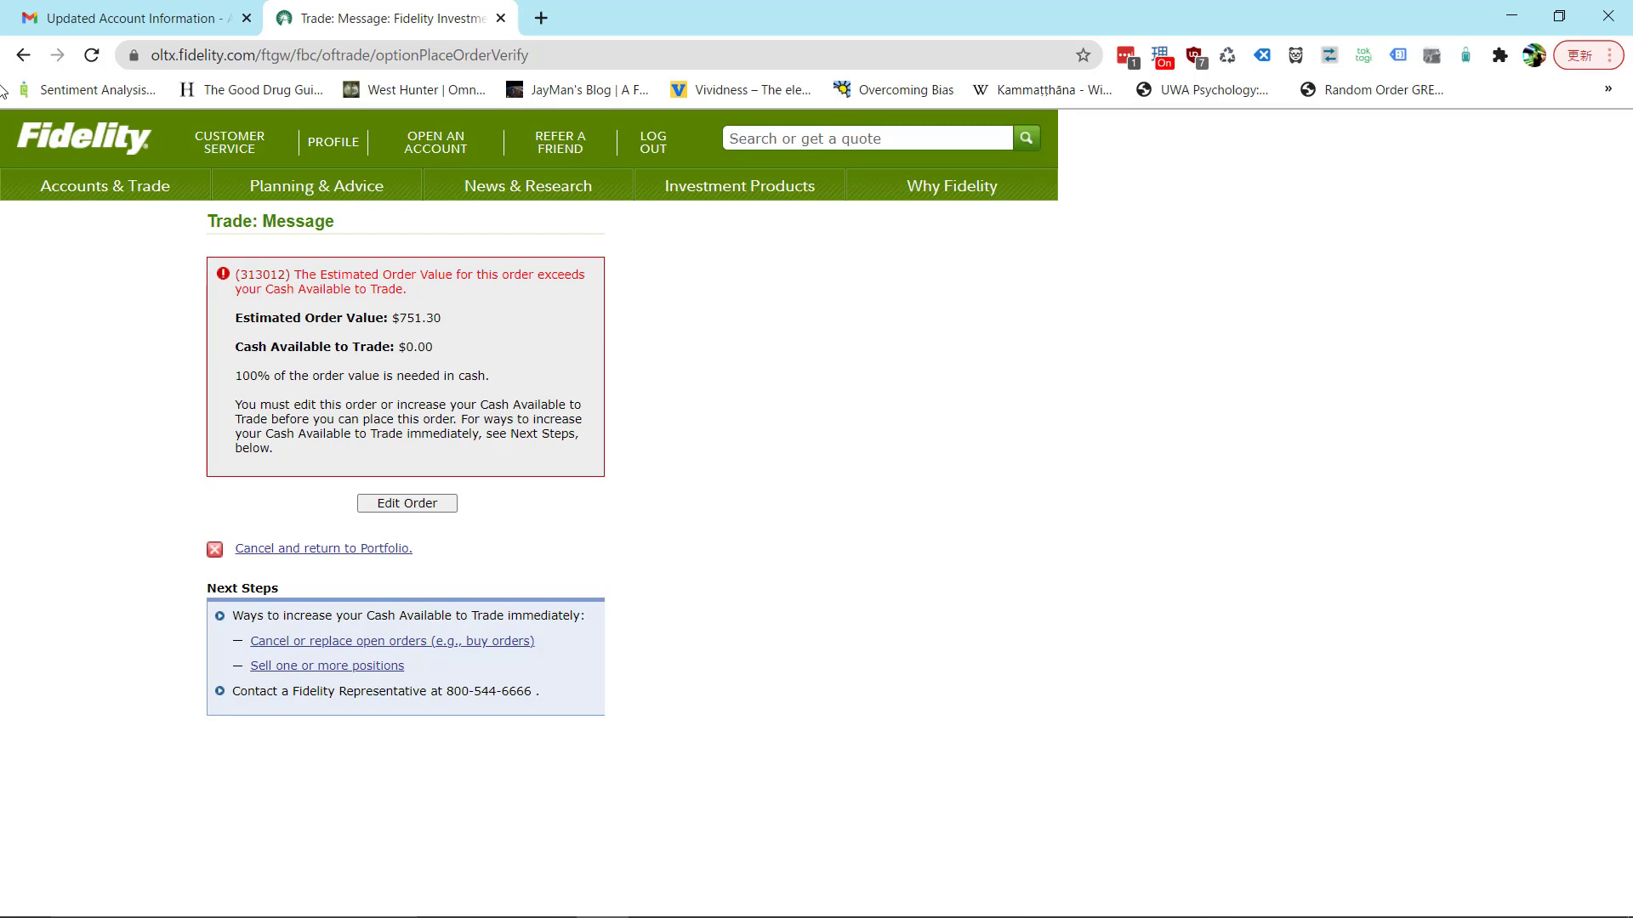
click(19, 64)
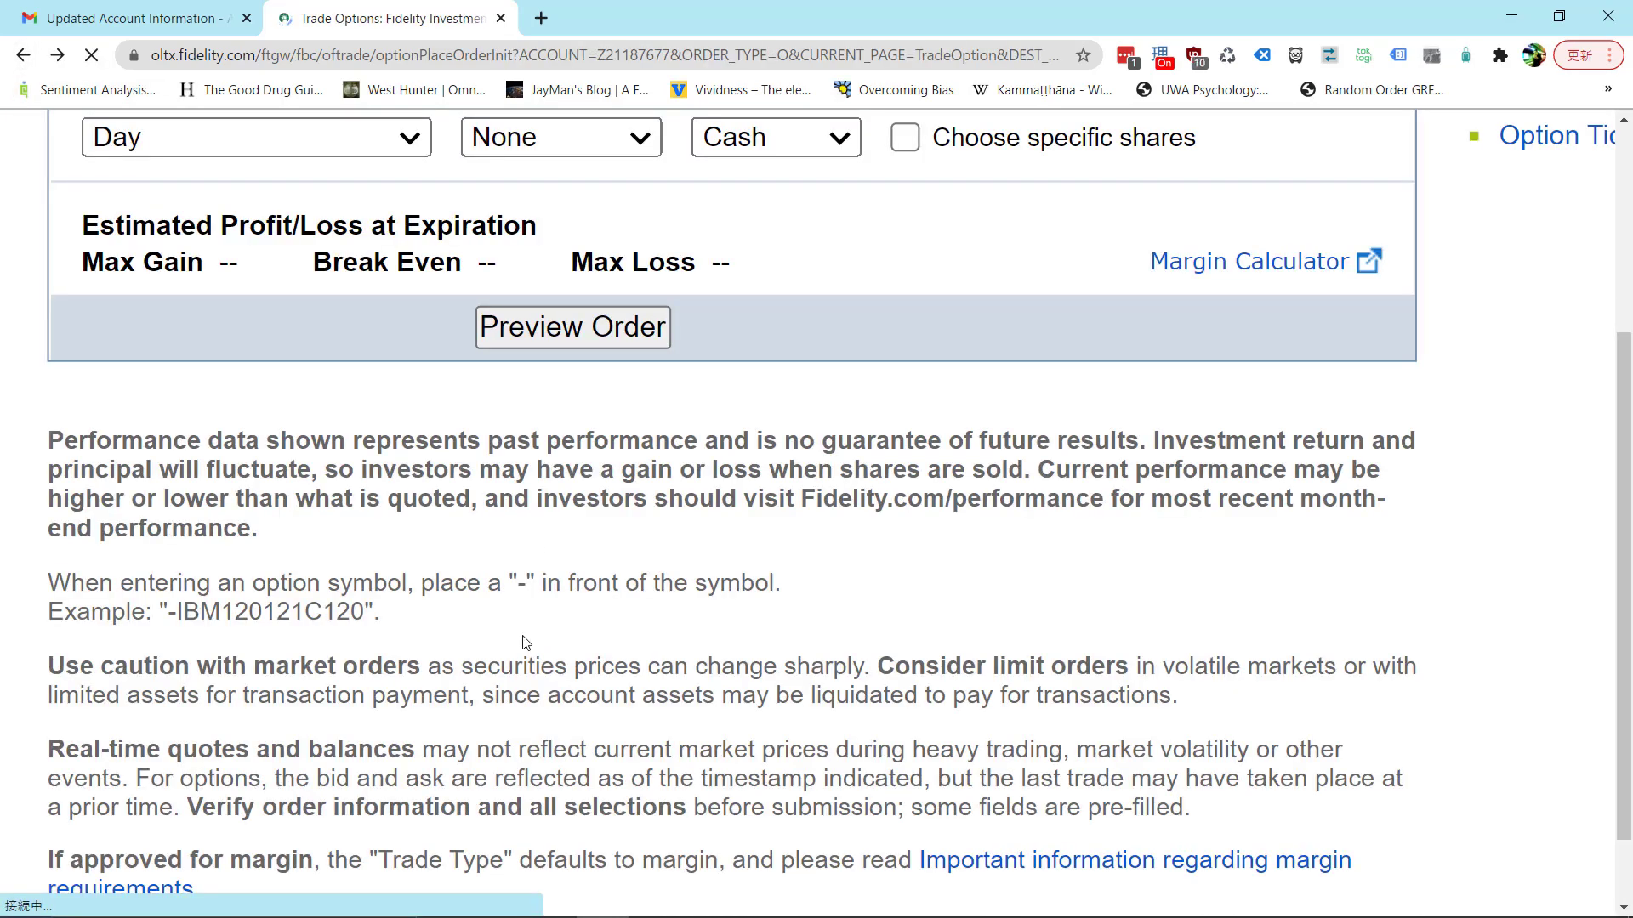
scroll(523, 642, up, 10)
scroll(523, 642, down, 3)
scroll(523, 642, down, 4)
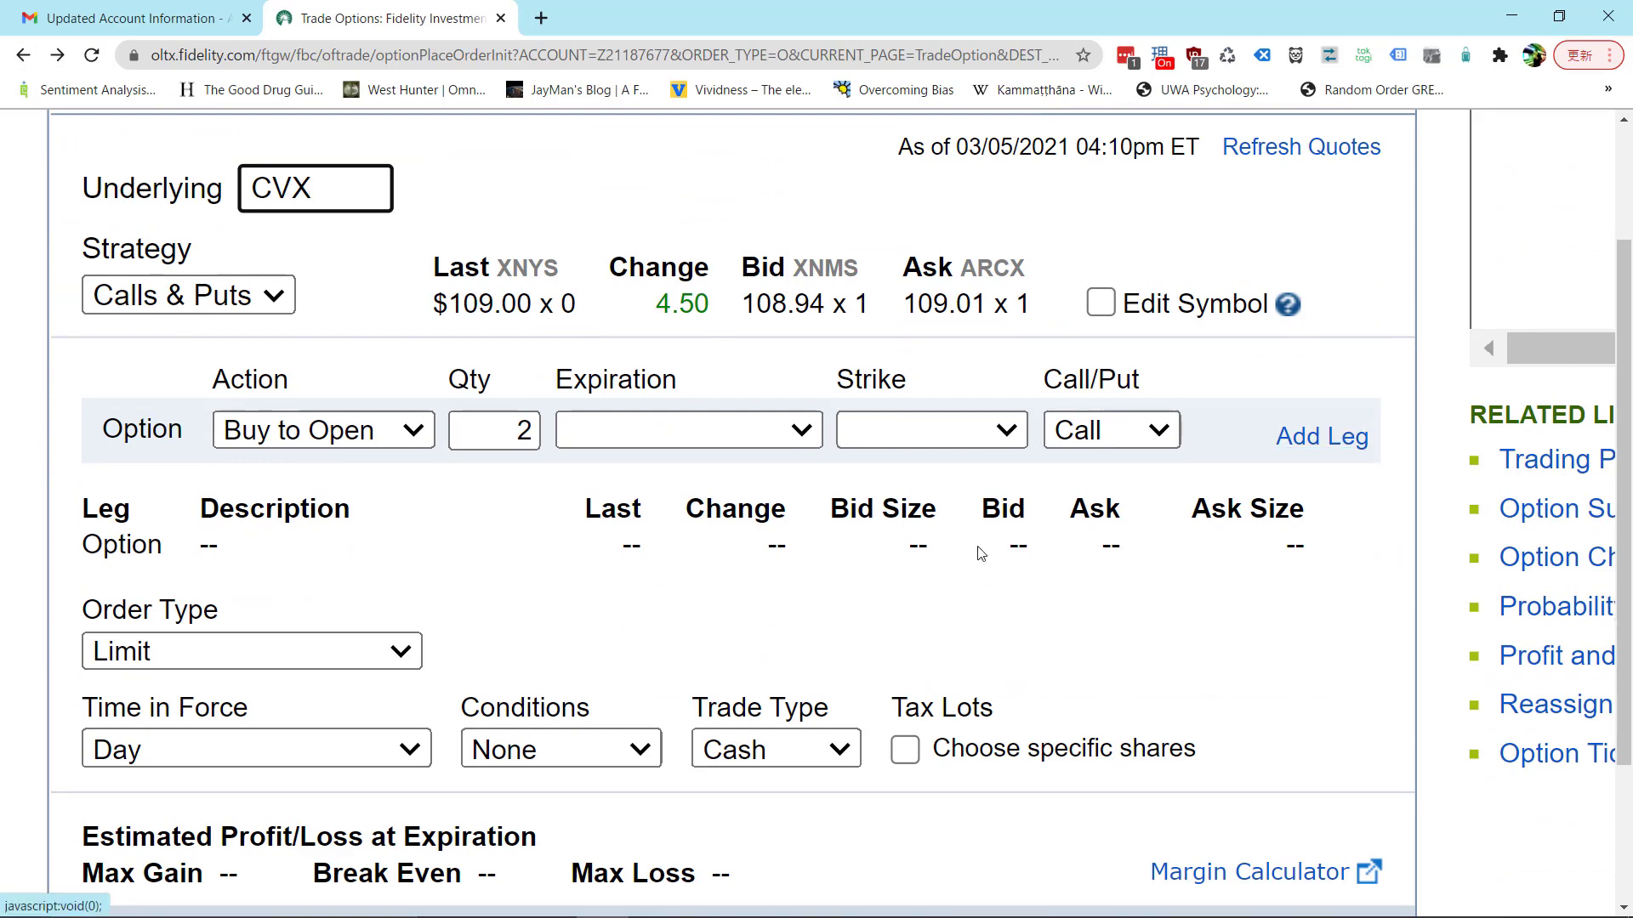
Step: Check the Time in Force field on the reloaded ticket, keeping it on Day
scroll(984, 554, down, 2)
click(390, 557)
click(391, 570)
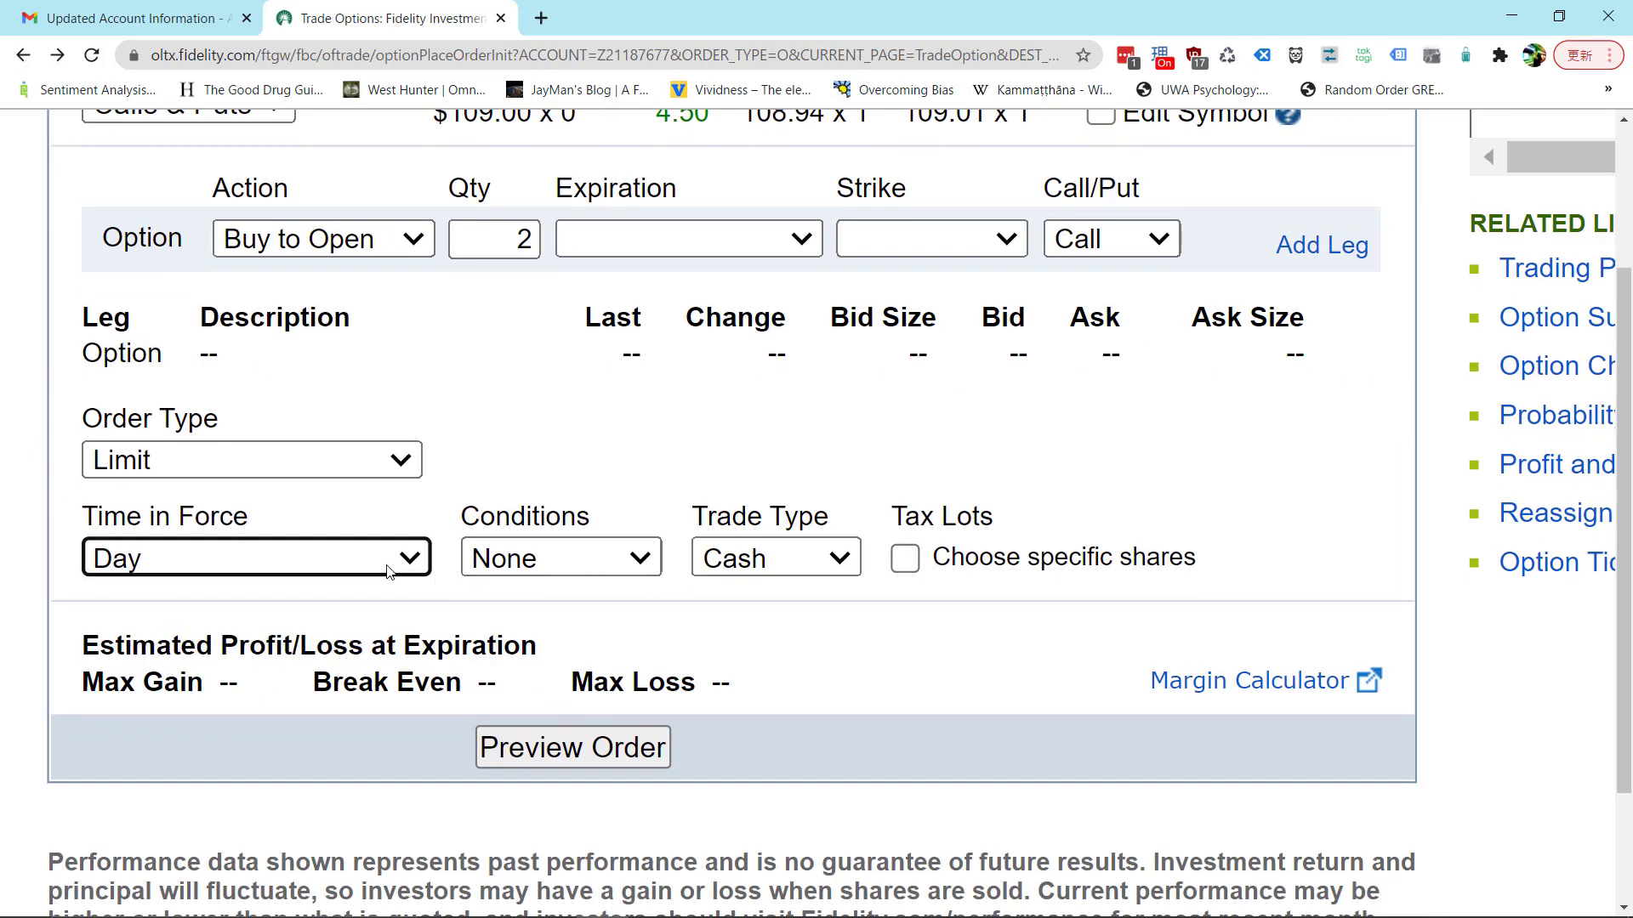